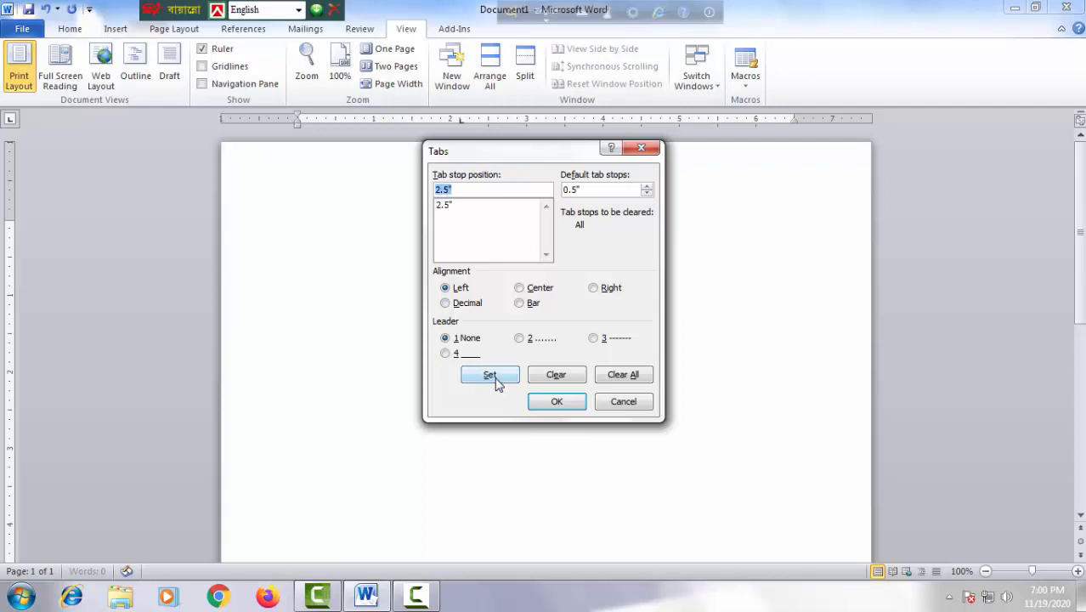
# Add tab stops at 3" and 6", giving the 6" stop a dotted leader, and apply them to the paragraph
pyautogui.write('3')
pyautogui.click(499, 383)
pyautogui.write('6')
pyautogui.click(519, 340)
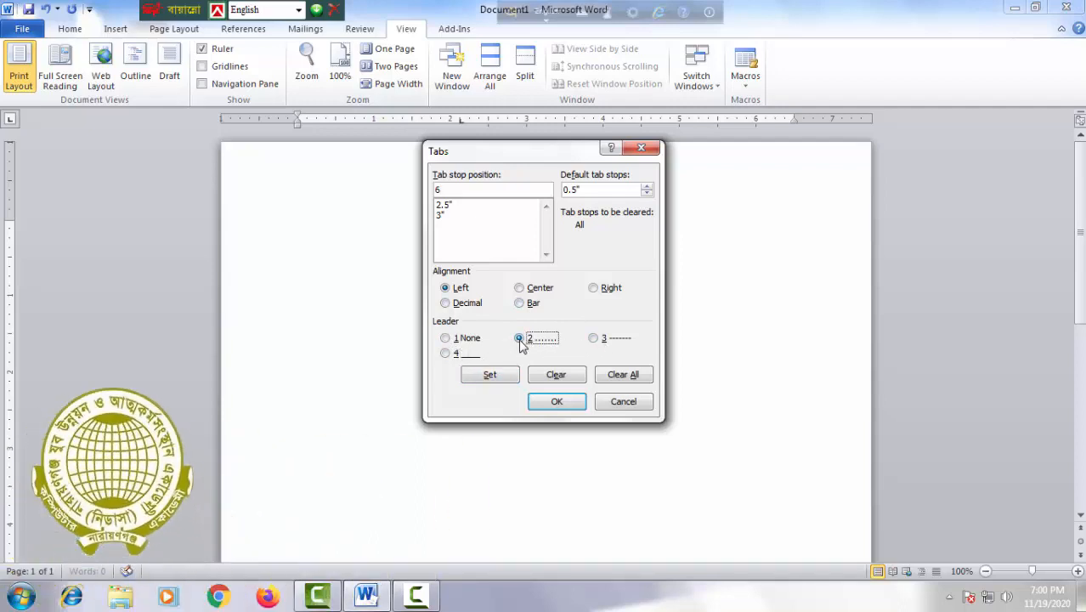
pyautogui.click(497, 383)
pyautogui.click(557, 403)
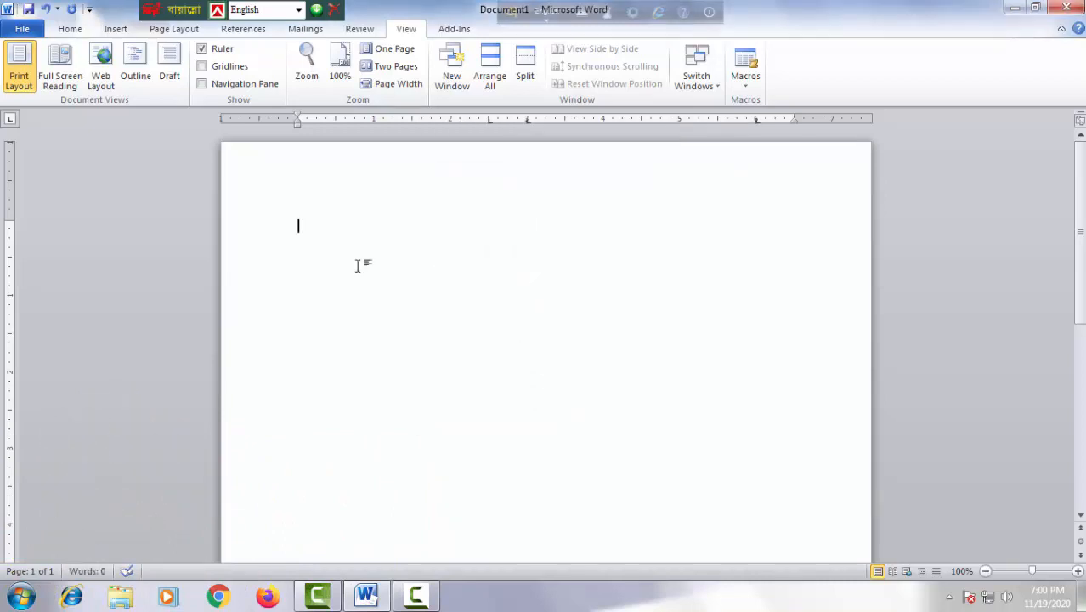
# Begin the form with the label "Name" and a colon at the 2.5" tab stop, and advance to the 3" stop
pyautogui.write('Name')
pyautogui.press('Tab')
pyautogui.write(':')
pyautogui.press('Tab')
pyautogui.write('Rahim')
pyautogui.press('BackSpace')
pyautogui.press('BackSpace')
pyautogui.press('BackSpace')
pyautogui.press('BackSpace')
pyautogui.press('BackSpace')
pyautogui.press('Tab')
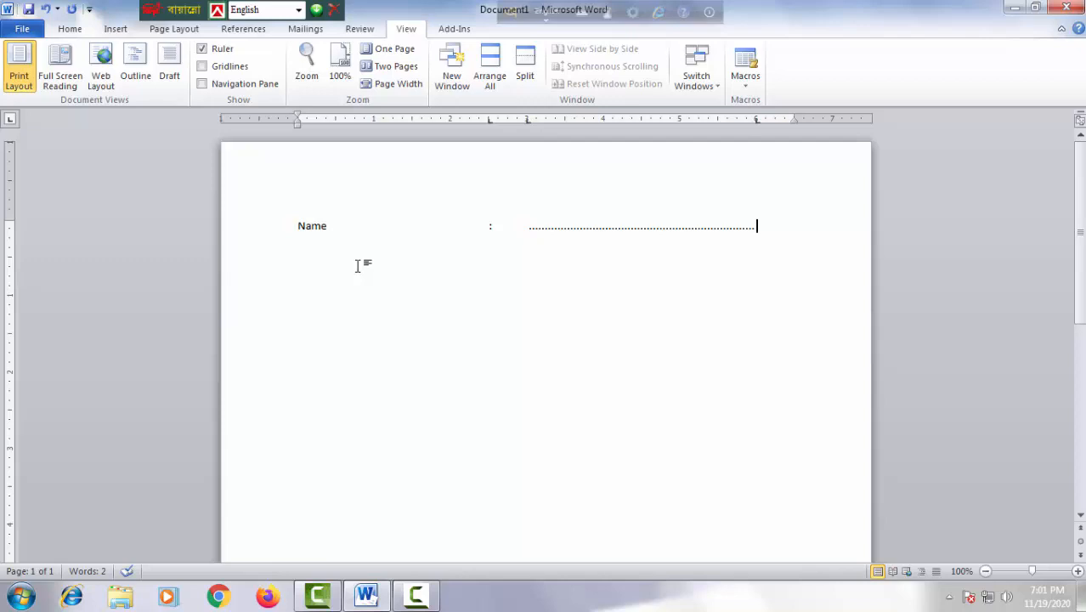
pyautogui.press('BackSpace')
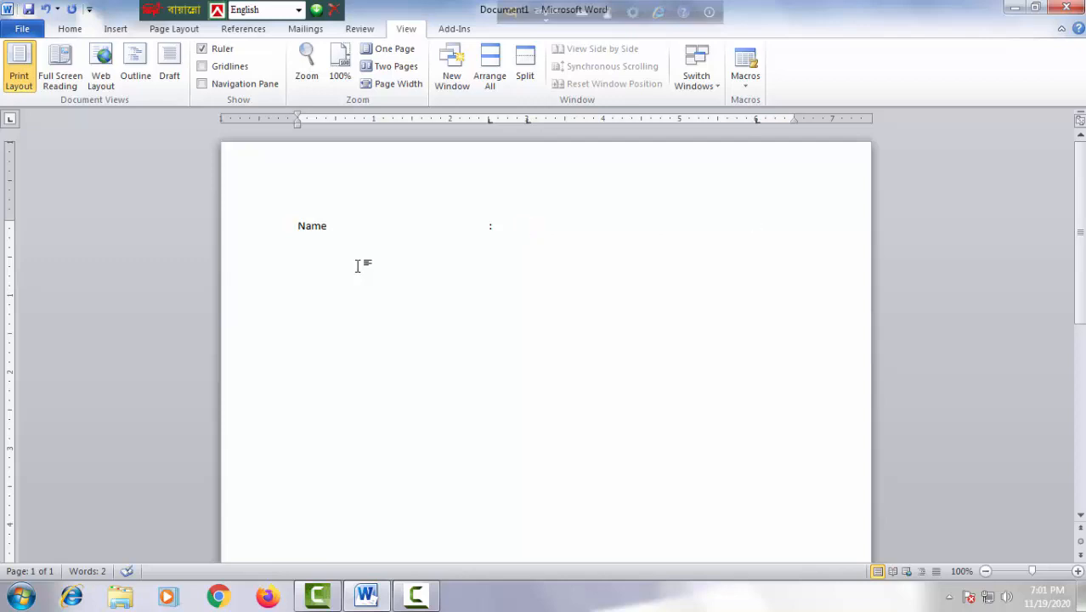
pyautogui.write('Rahim')
pyautogui.press('BackSpace')
pyautogui.press('BackSpace')
pyautogui.press('BackSpace')
pyautogui.press('BackSpace')
pyautogui.press('BackSpace')
pyautogui.press('Tab')
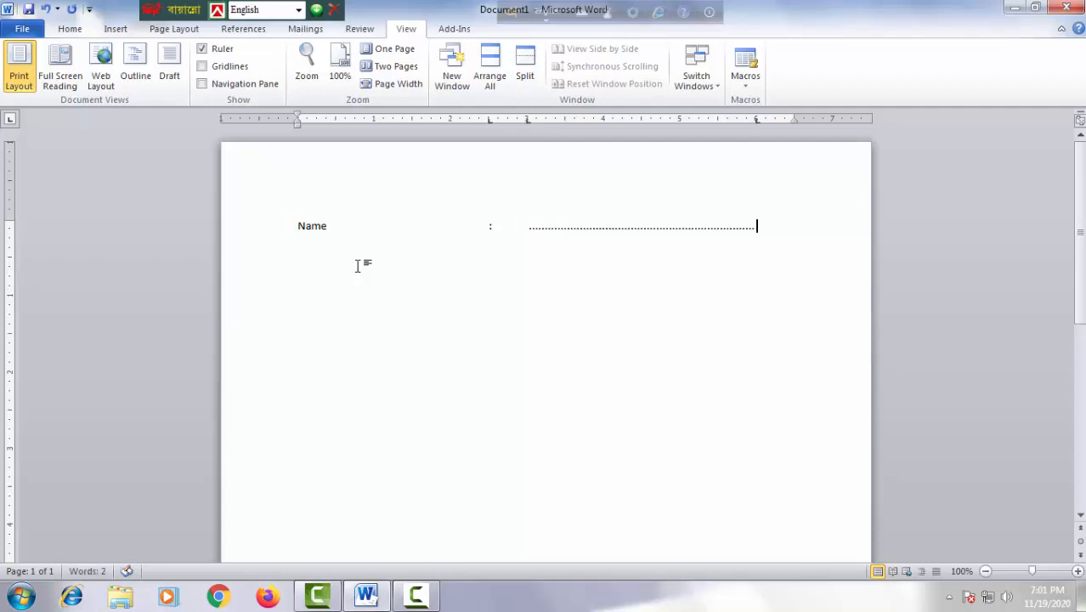
pyautogui.press('BackSpace')
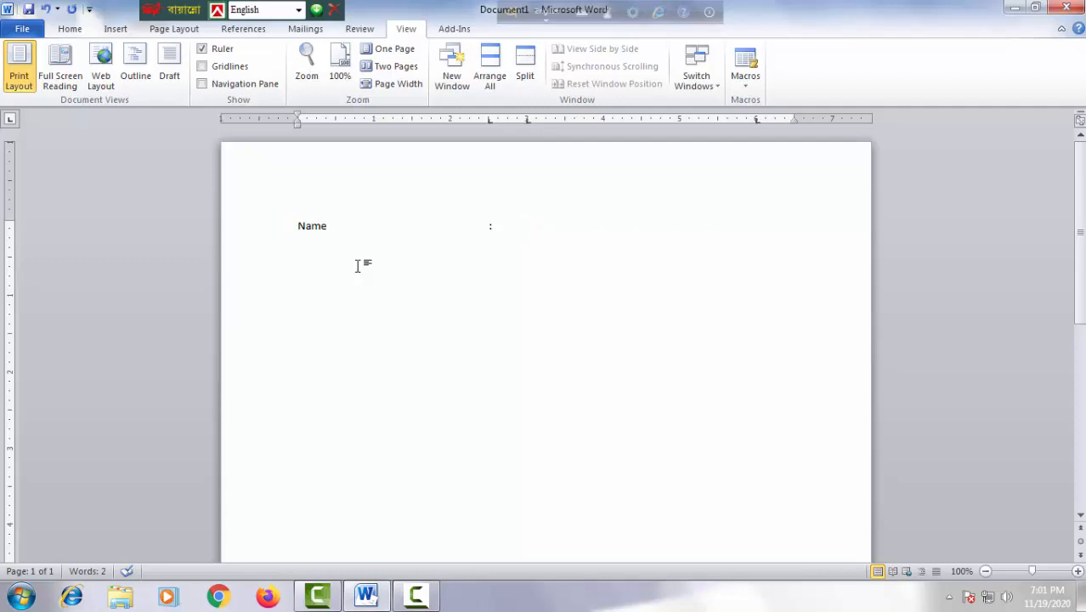
# Fill in the person's name and add a "Father's Name" row with a colon and a dotted fill-in line
pyautogui.write('Rahim')
pyautogui.press('Return')
pyautogui.write('Fathe')
pyautogui.write("r's")
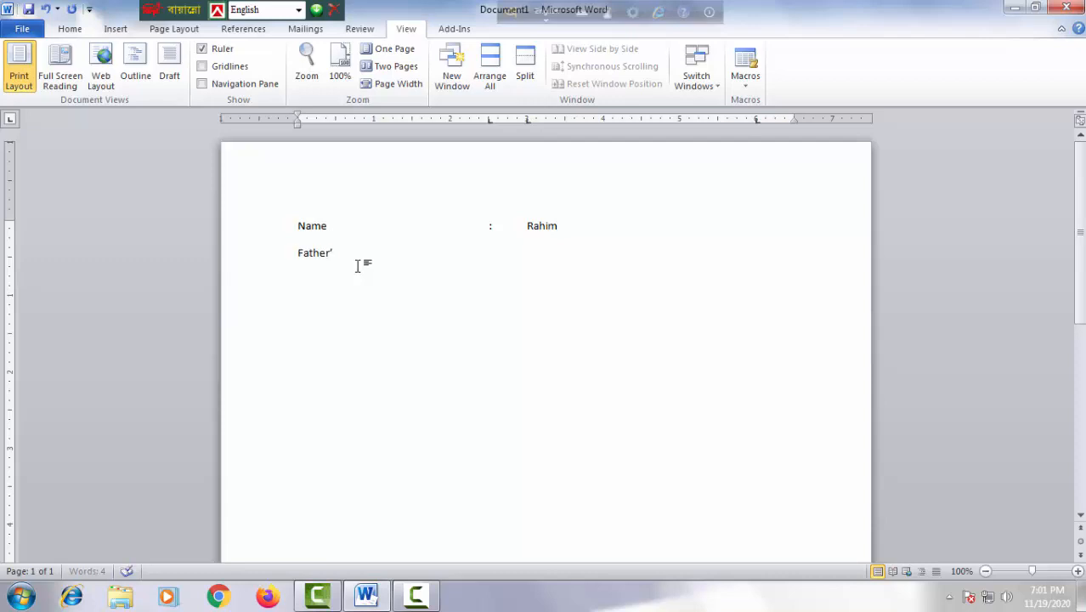
pyautogui.write(' Name')
pyautogui.press('Tab')
pyautogui.write(':')
pyautogui.press('Tab')
pyautogui.press('Tab')
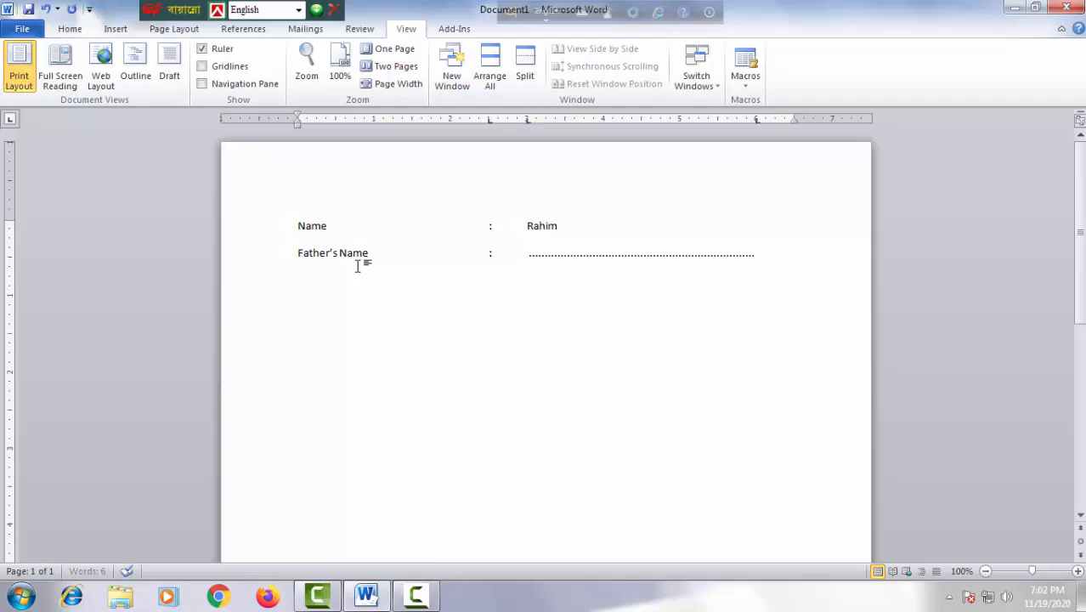
# Add a "Mother's name" row with an aligned colon and a dotted fill-in line
pyautogui.press('Return')
pyautogui.write('Mothers')
pyautogui.press('BackSpace')
pyautogui.write("'s name")
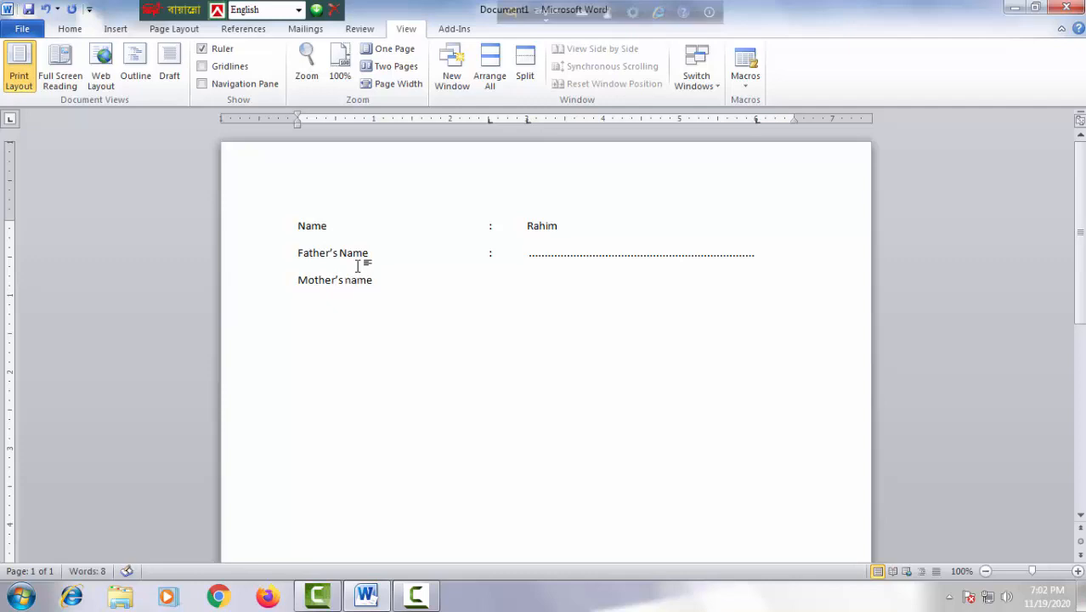
pyautogui.press('Tab')
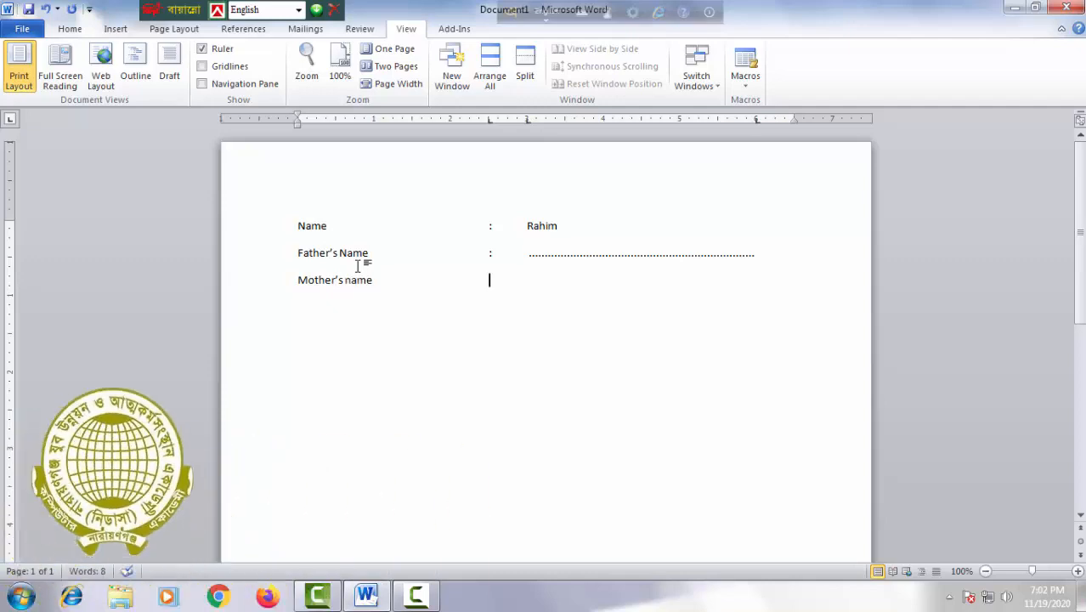
pyautogui.write(':')
pyautogui.press('Tab')
pyautogui.hotkey('ctrl', 'v')
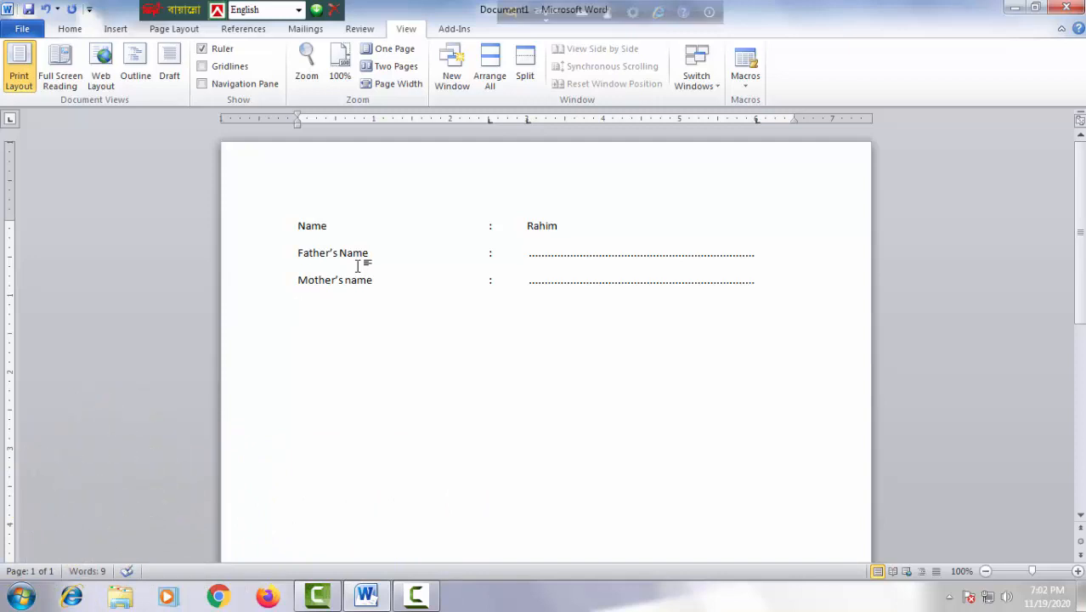
# Add an "Address" row with an aligned colon and a dotted fill-in line
pyautogui.press('Return')
pyautogui.write('Address')
pyautogui.press('Tab')
pyautogui.write(':')
pyautogui.press('Tab')
pyautogui.hotkey('ctrl', 'v')
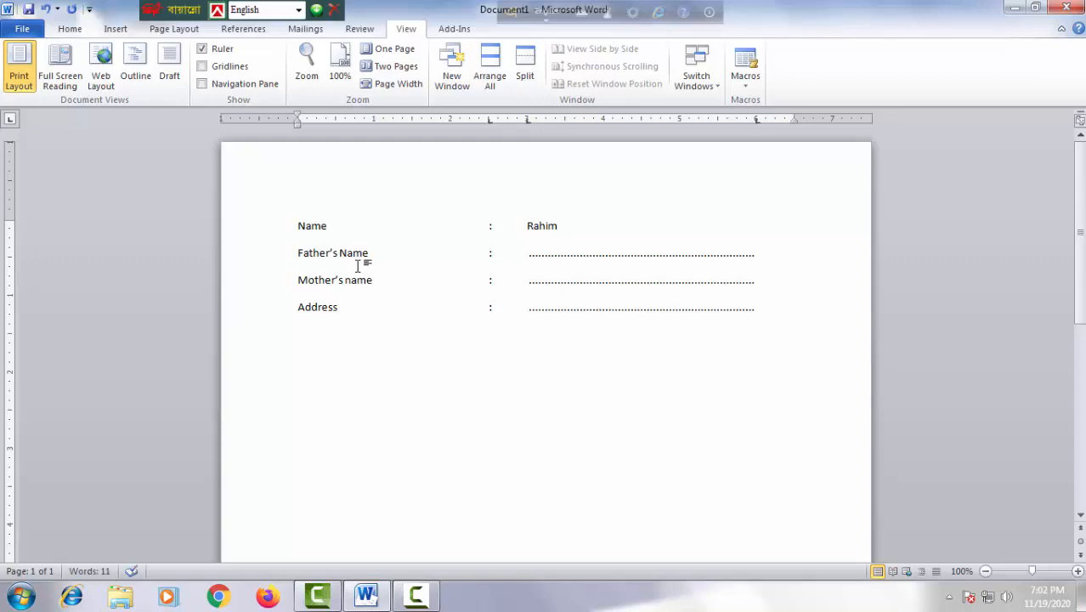
# Add a "Date of birth" row with a colon and a dotted fill-in line, and correct the flagged spacing in its label
pyautogui.write('Date of')
pyautogui.press('BackSpace')
pyautogui.press('BackSpace')
pyautogui.write('of birth')
pyautogui.press('Tab')
pyautogui.write(':')
pyautogui.press('Tab')
pyautogui.hotkey('ctrl', 'v')
pyautogui.press('Return')
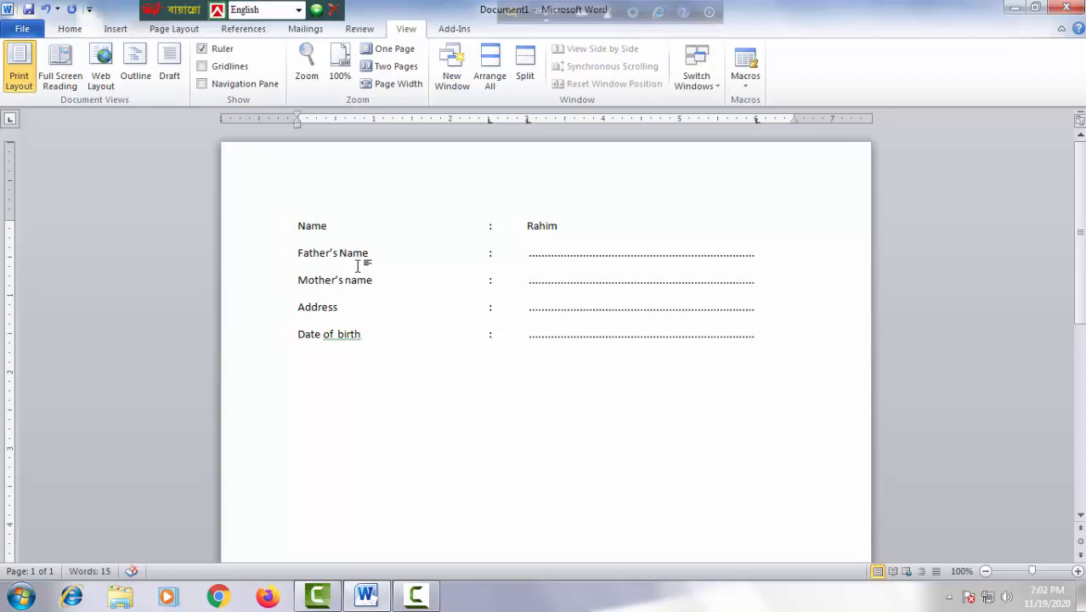
pyautogui.rightClick(334, 334)
pyautogui.click(385, 350)
# Add a "Nationality" row with an aligned colon and the value "Bangladeshi"
pyautogui.write('Nationality')
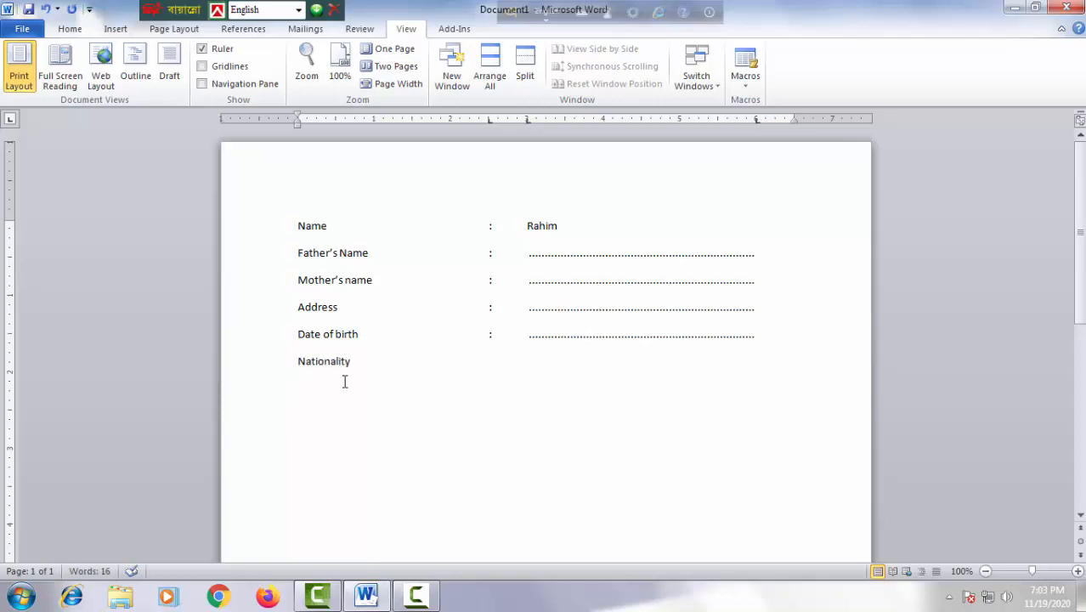
pyautogui.press('Tab')
pyautogui.write(':')
pyautogui.press('Tab')
pyautogui.write('Bangladeshi')
# Add an "Educational Qualification" row ending in an aligned colon, and start a new line below it
pyautogui.click(344, 381)
pyautogui.write('Educational')
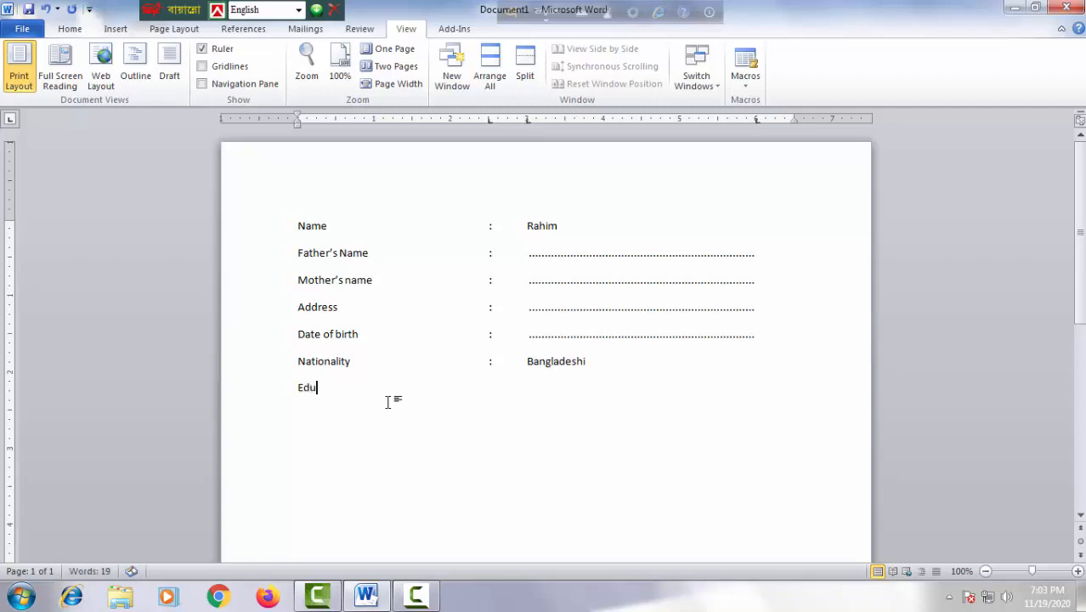
pyautogui.write(' Qualification')
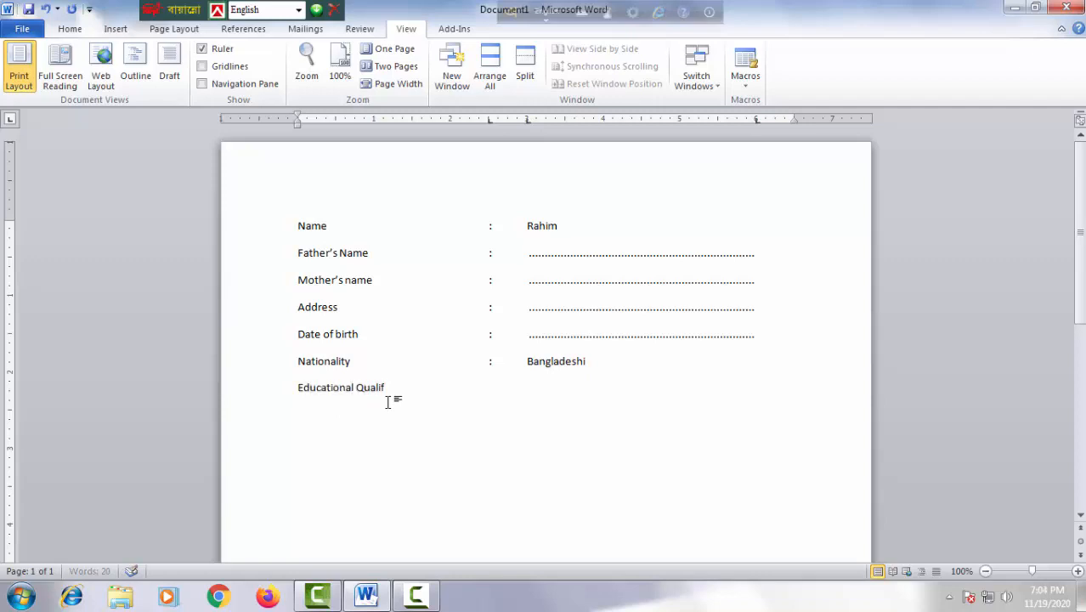
pyautogui.press('Tab')
pyautogui.write(':')
pyautogui.press('Return')
# Insert a table with 4 columns and 3 rows below the Educational Qualification row
pyautogui.click(161, 32)
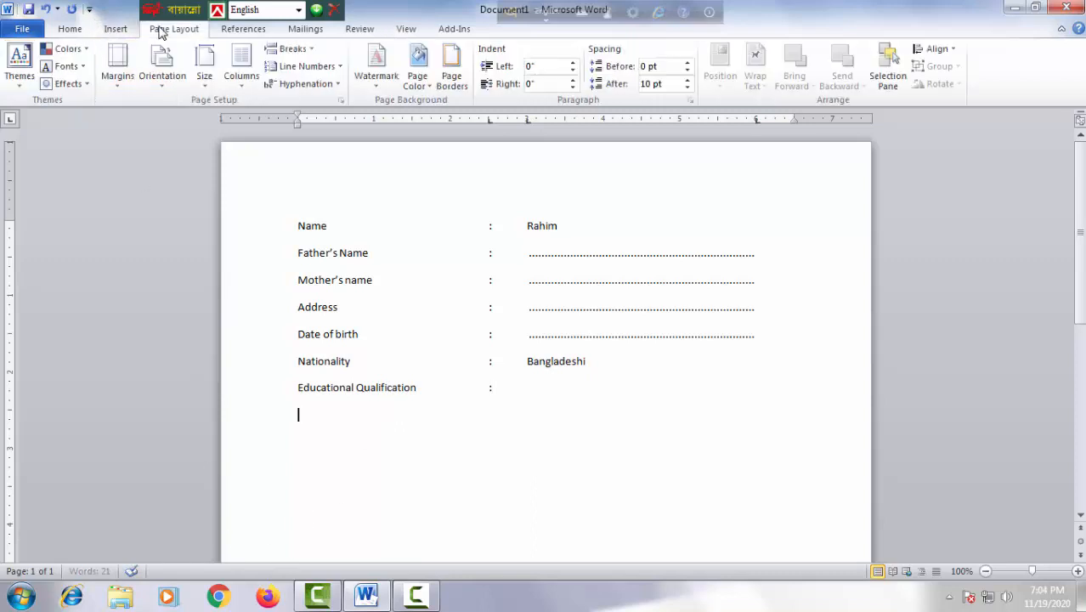
pyautogui.click(115, 31)
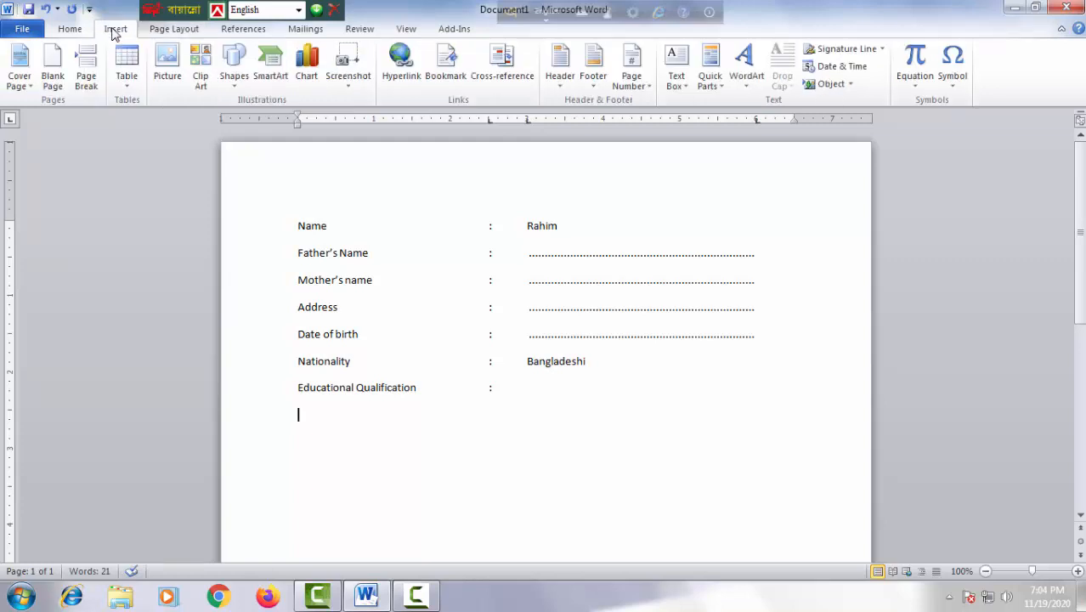
pyautogui.click(128, 90)
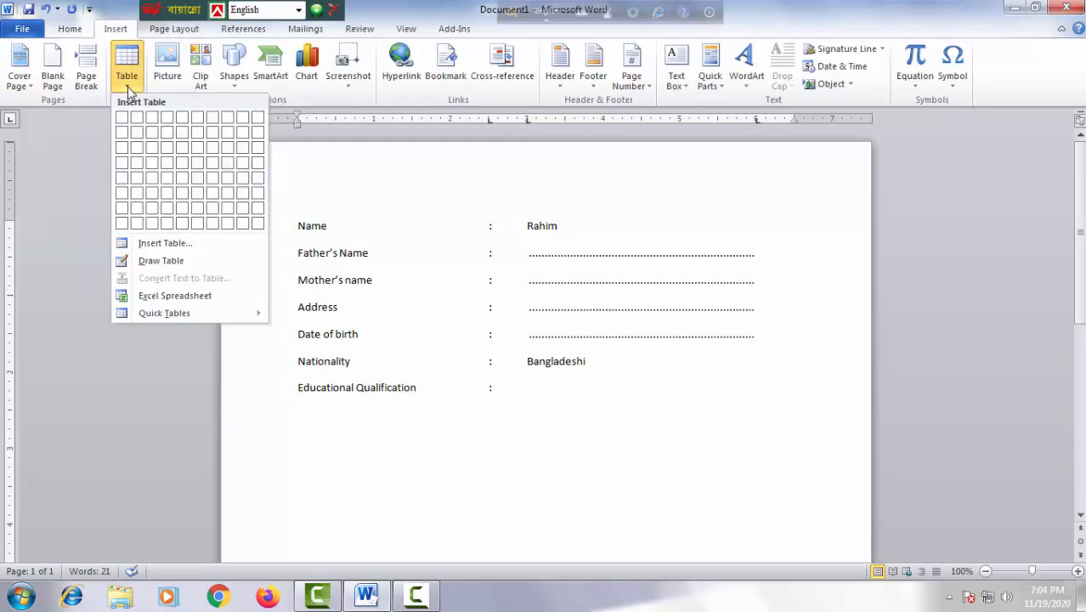
pyautogui.click(174, 244)
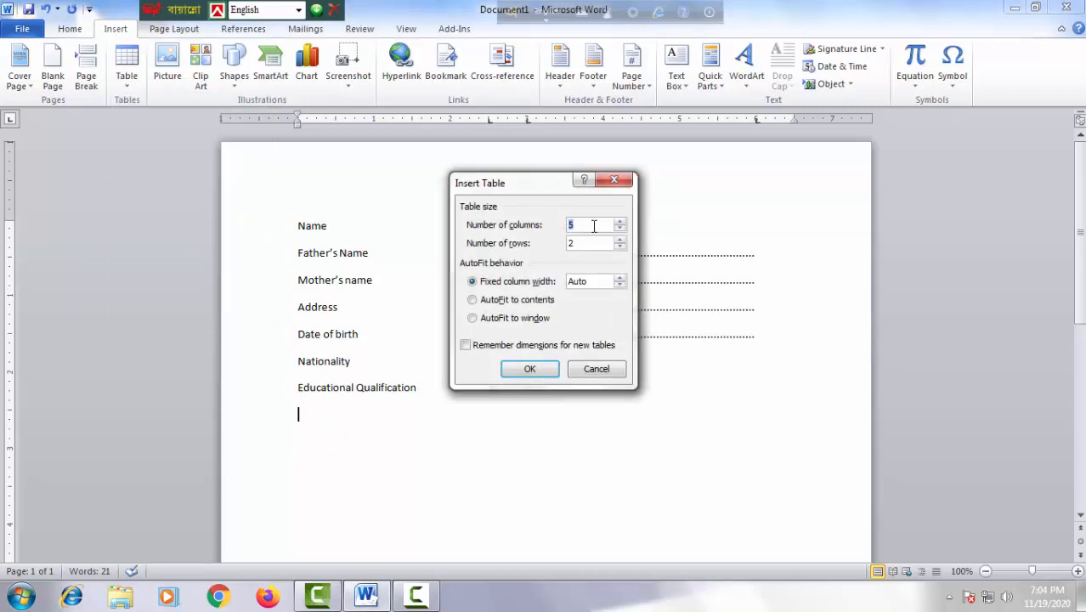
pyautogui.click(620, 228)
pyautogui.click(527, 368)
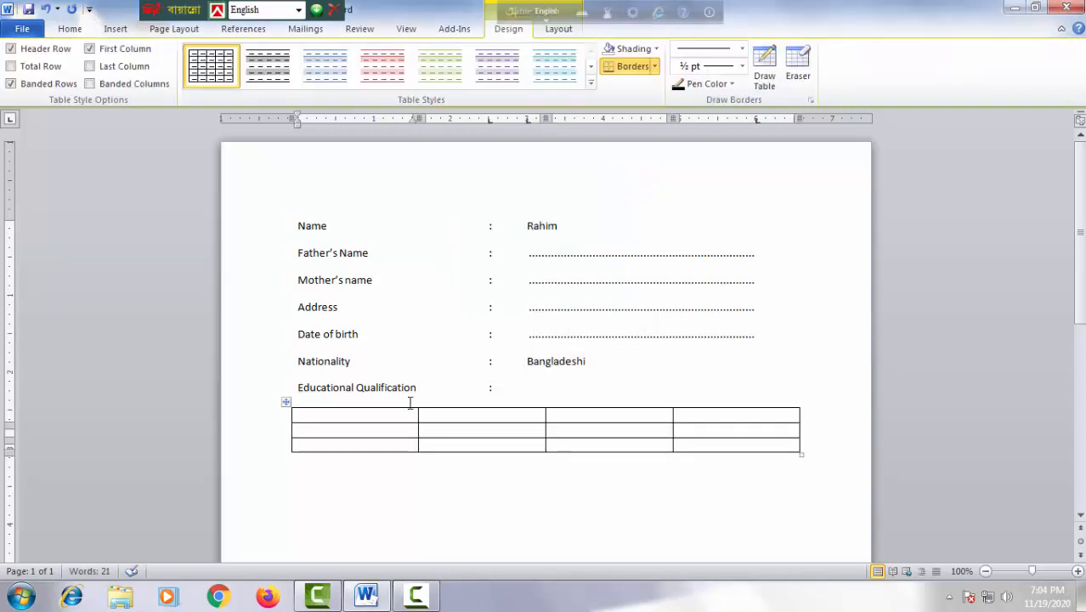
# Fill the table's header row with "Exam Name", "Year", "Grade" and "Board"
pyautogui.write('Exam Name')
pyautogui.press('Tab')
pyautogui.write('Year')
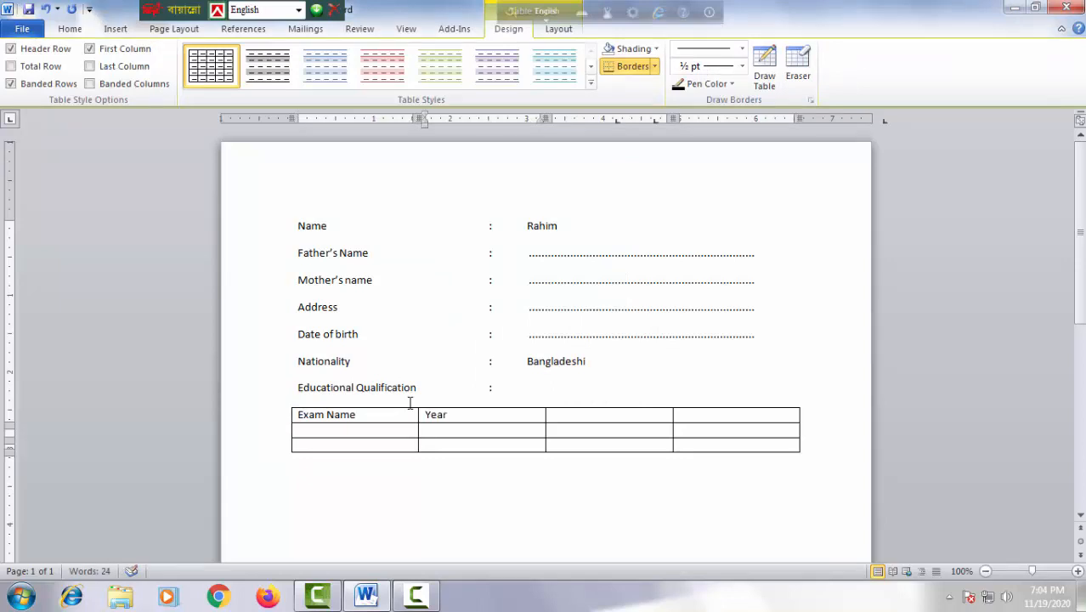
pyautogui.press('Tab')
pyautogui.write('Grade')
pyautogui.press('Tab')
pyautogui.write('Board')
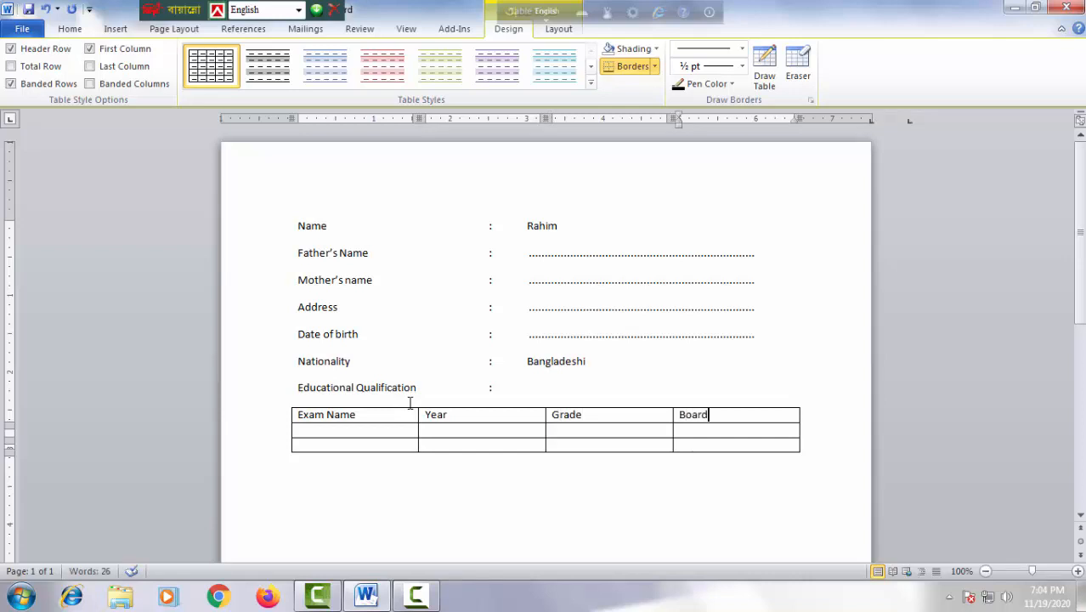
# Fill the second table row with S.S.C, 2000, A+ and Dhaka
pyautogui.press('Tab')
pyautogui.write('S')
pyautogui.press('Tab')
pyautogui.write('20')
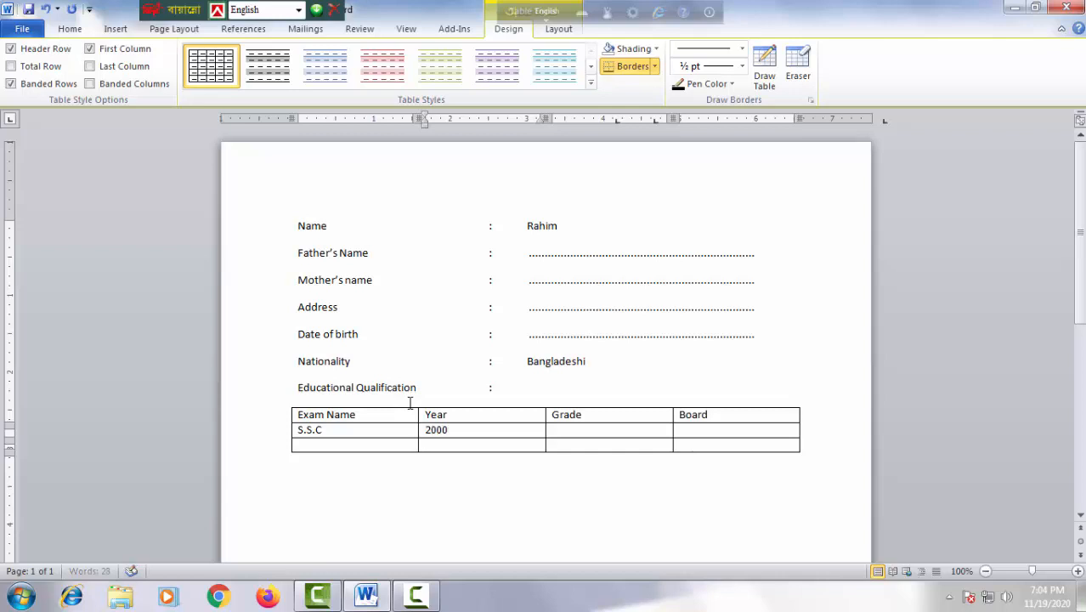
pyautogui.press('Tab')
pyautogui.write('A')
pyautogui.press('Tab')
pyautogui.write('Dhaka')
# Fill the third table row with H.S.C, 2012, A+ and Dhaka
pyautogui.press('Tab')
pyautogui.write('H.S.')
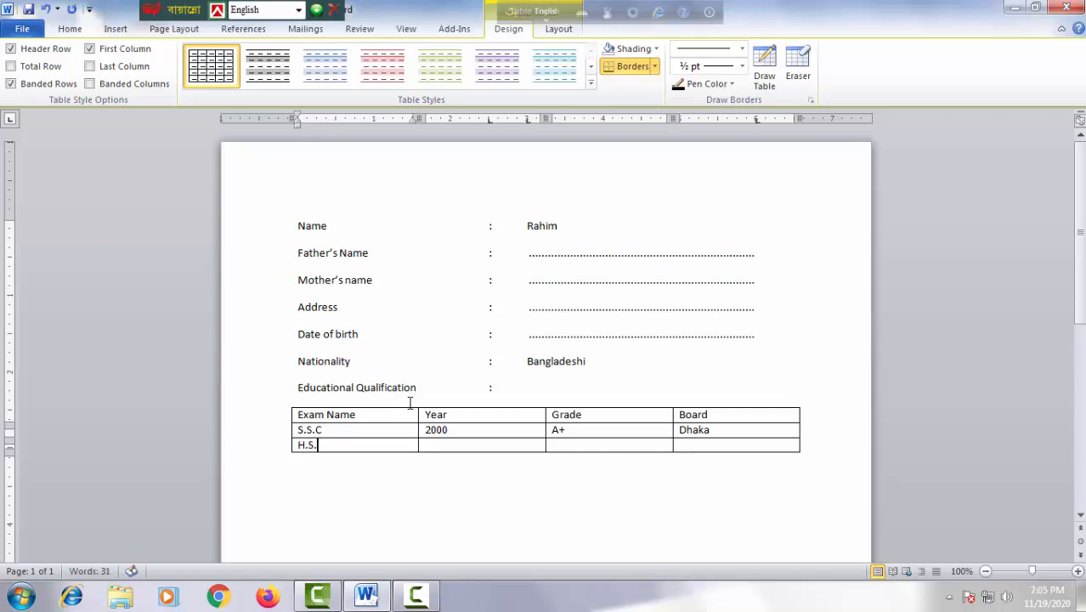
pyautogui.press('Tab')
pyautogui.write('20')
pyautogui.press('Tab')
pyautogui.write('A+')
pyautogui.press('Tab')
pyautogui.write('Dhaka')
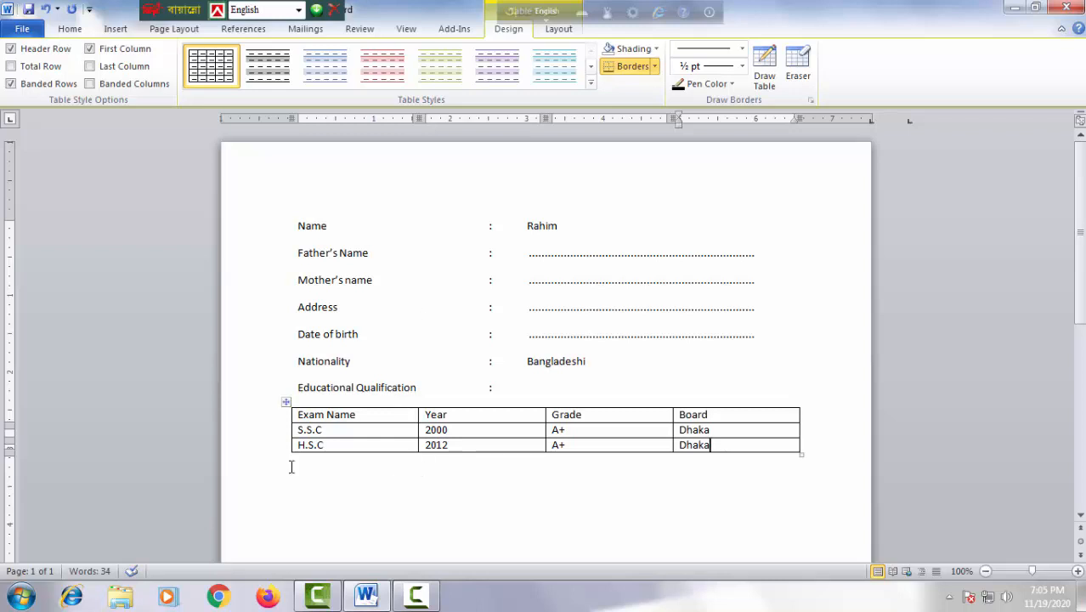
# Centre the text in all cells of the qualifications table
pyautogui.click(325, 425)
pyautogui.moveTo(326, 422); pyautogui.dragTo(761, 439)
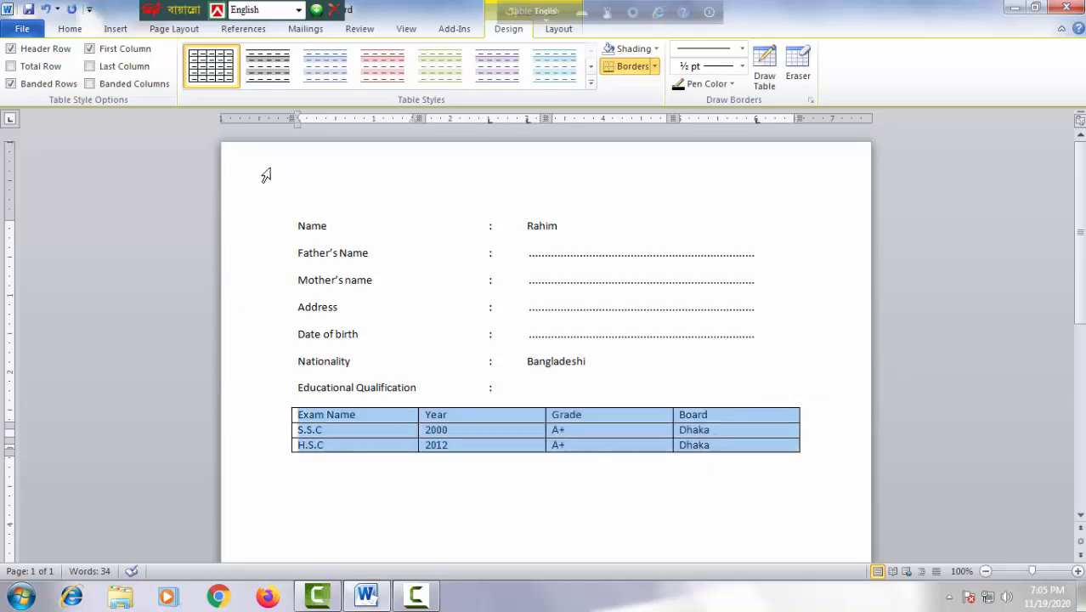
pyautogui.hotkey('ctrl', 'e')
pyautogui.hotkey('ctrl', 'e')
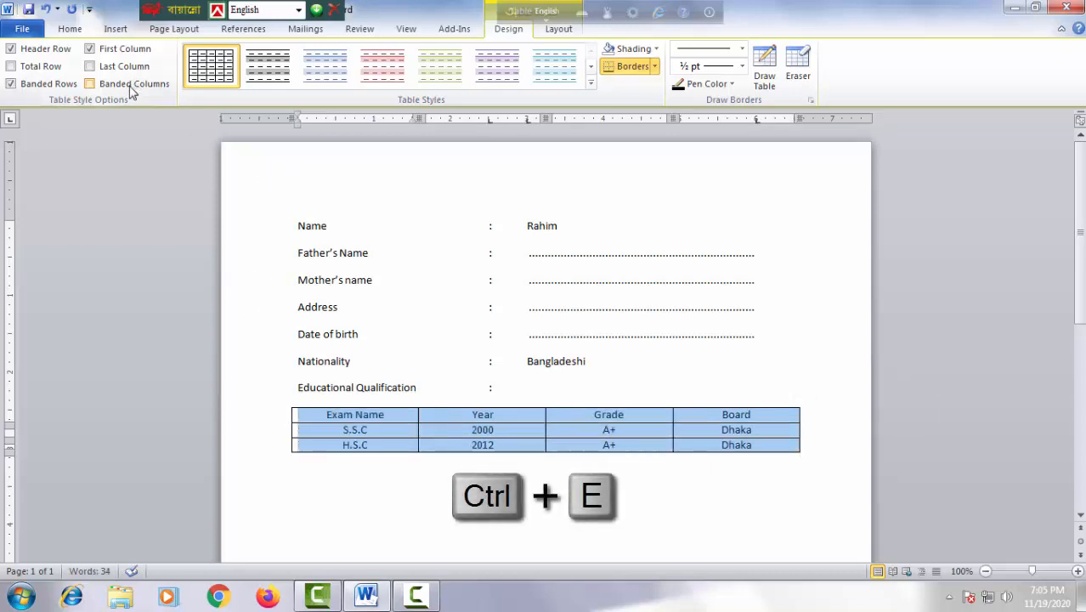
pyautogui.click(528, 418)
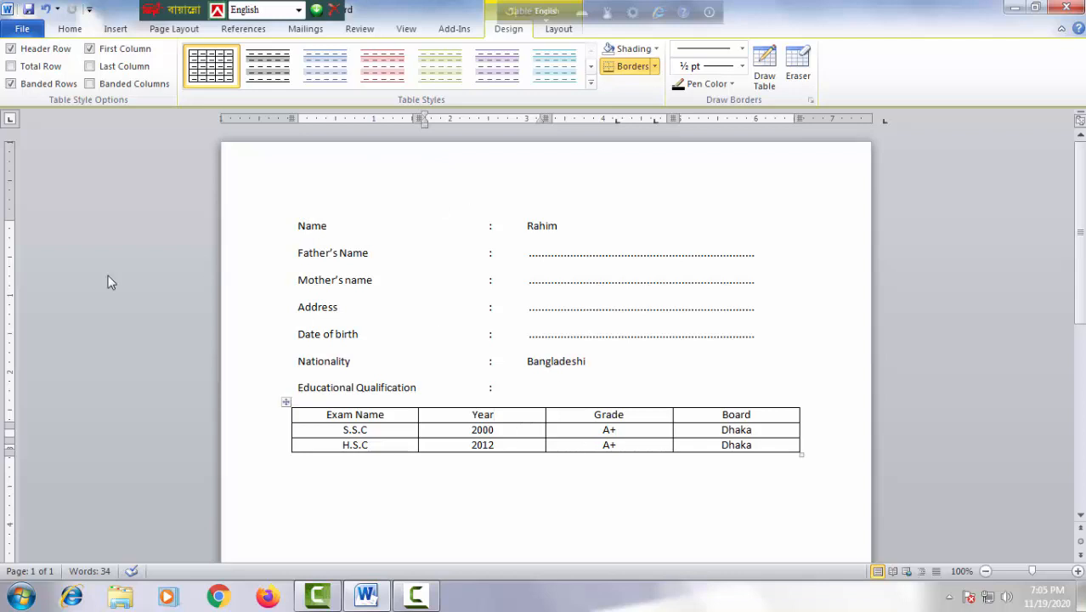
# Add the title "Curriculum vitae" above the Name row with a blank line between, correct its spelling and centre it
pyautogui.click(298, 225)
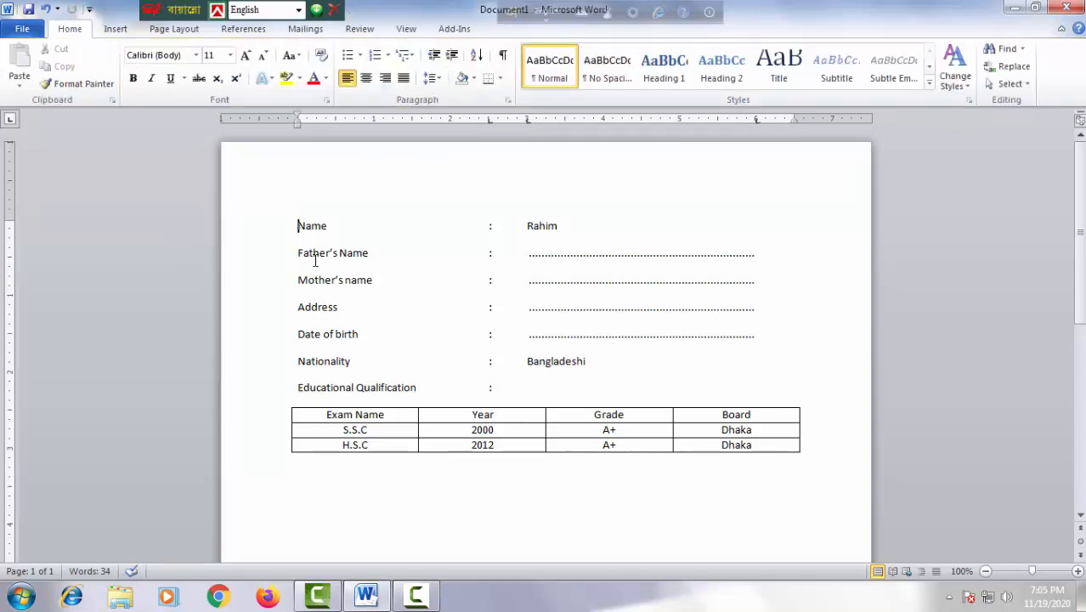
pyautogui.press('Return')
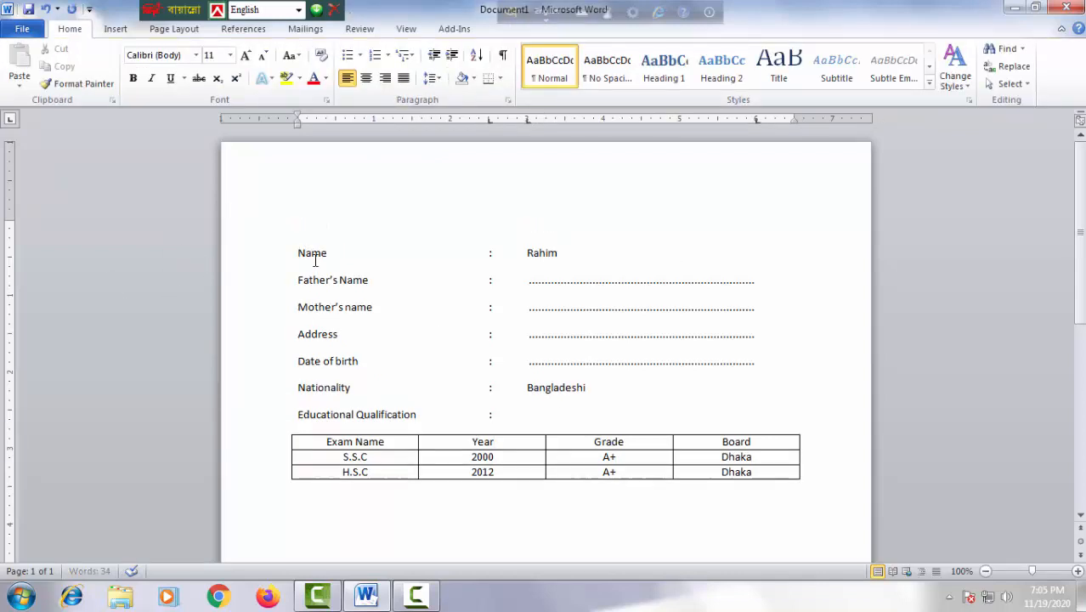
pyautogui.press('Return')
pyautogui.click(315, 217)
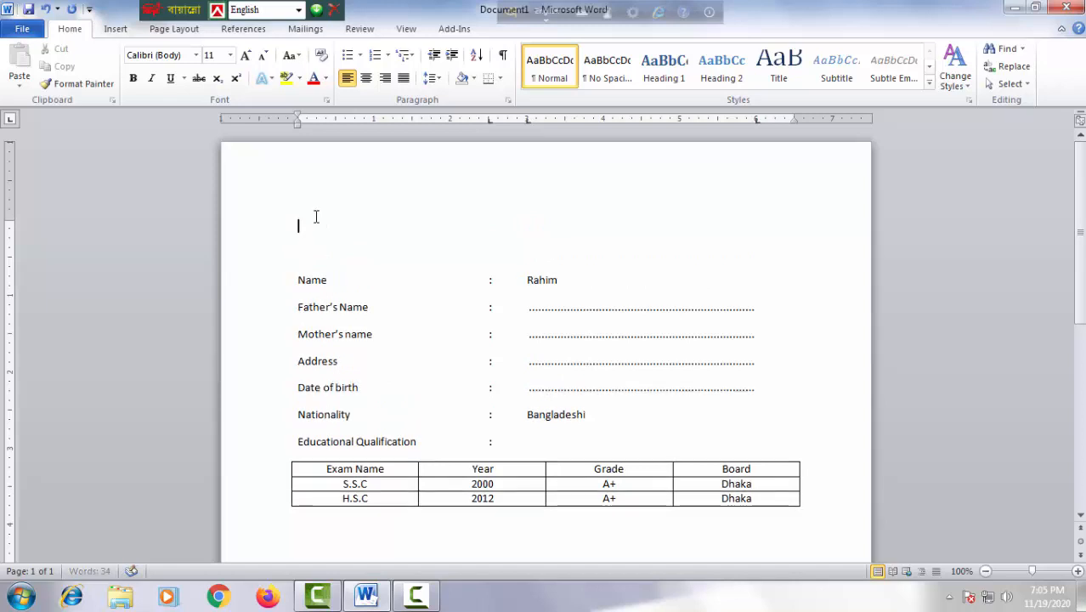
pyautogui.write('Curriculum vitae')
pyautogui.rightClick(324, 228)
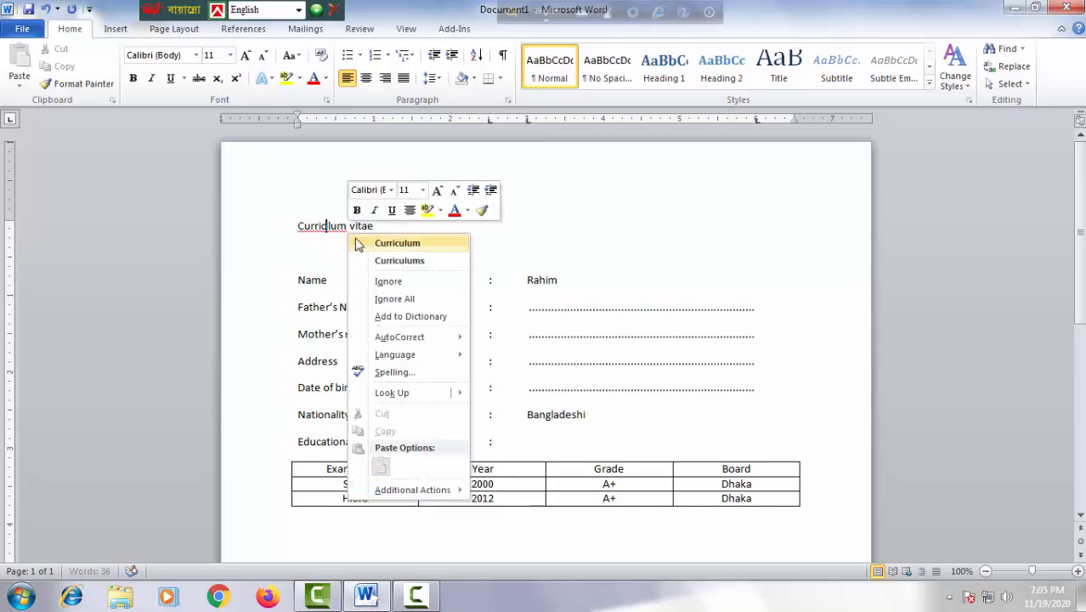
pyautogui.click(366, 243)
pyautogui.hotkey('ctrl', 'e')
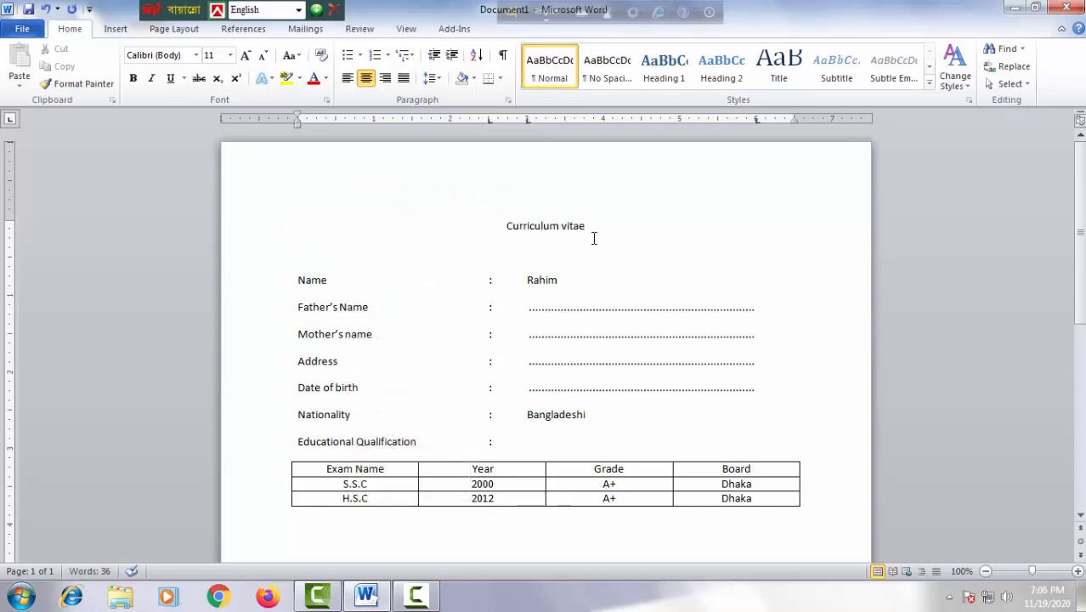
# Enlarge the "Curriculum vitae" title to 19 pt and make it bold and underlined
pyautogui.moveTo(596, 227); pyautogui.dragTo(485, 231)
pyautogui.hotkey('ctrl', ']')
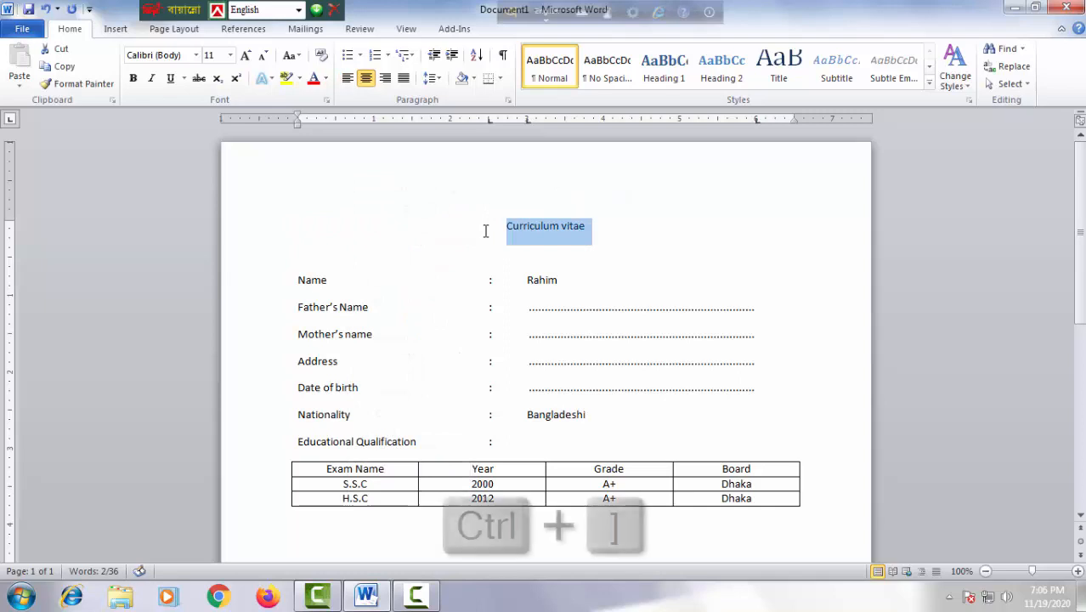
pyautogui.hotkey('ctrl', ']')
pyautogui.hotkey('ctrl', ']')
pyautogui.hotkey('ctrl', ']')
pyautogui.hotkey('ctrl', ']')
pyautogui.hotkey('ctrl', ']')
pyautogui.hotkey('ctrl', ']')
pyautogui.hotkey('ctrl', ']')
pyautogui.hotkey('ctrl', ']')
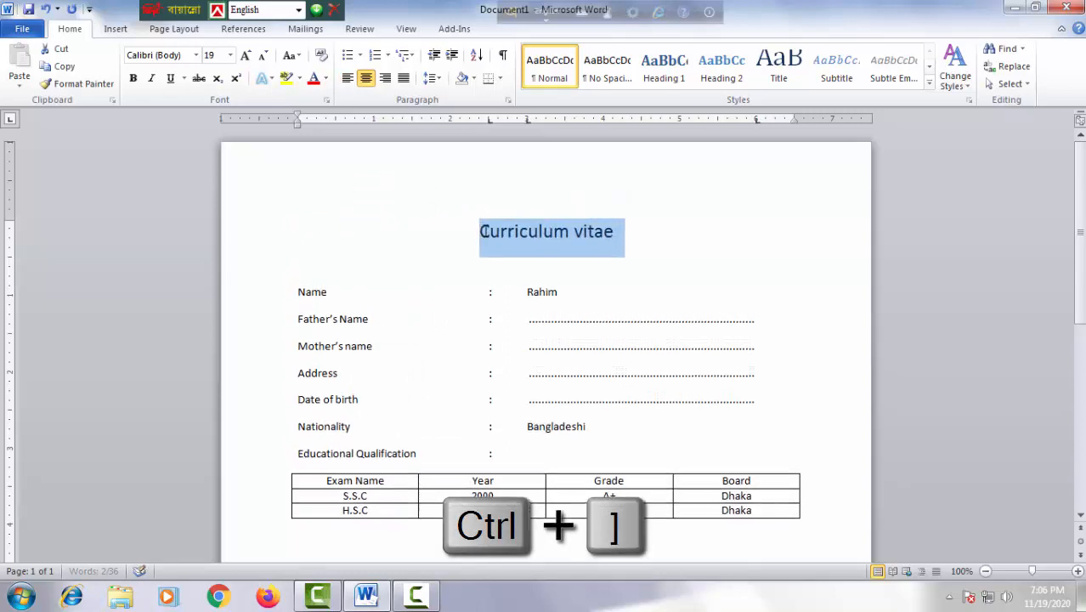
pyautogui.hotkey('ctrl', 'b')
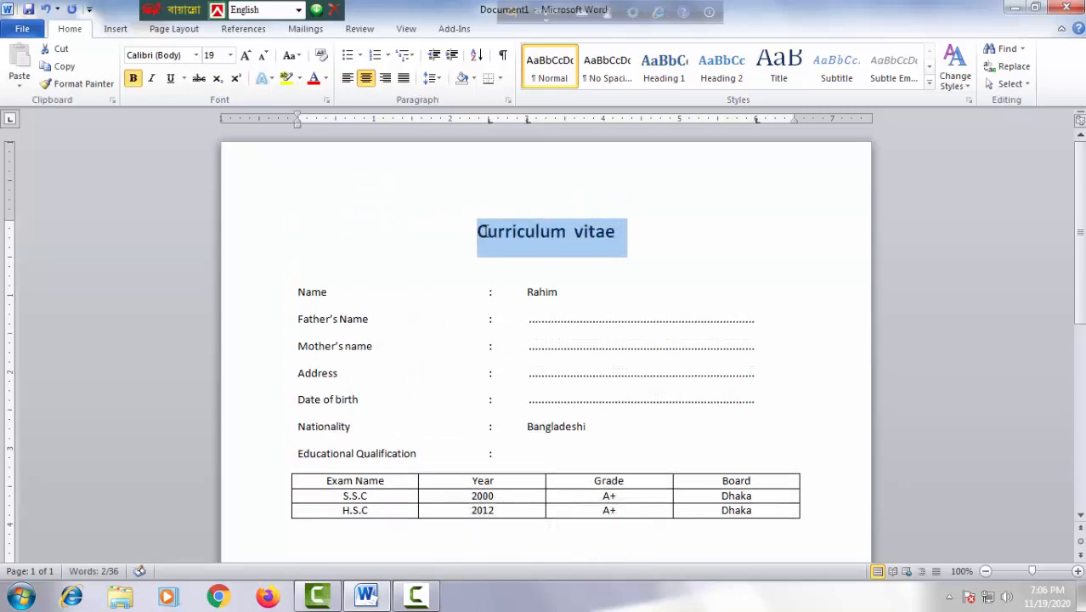
pyautogui.hotkey('ctrl', 'u')
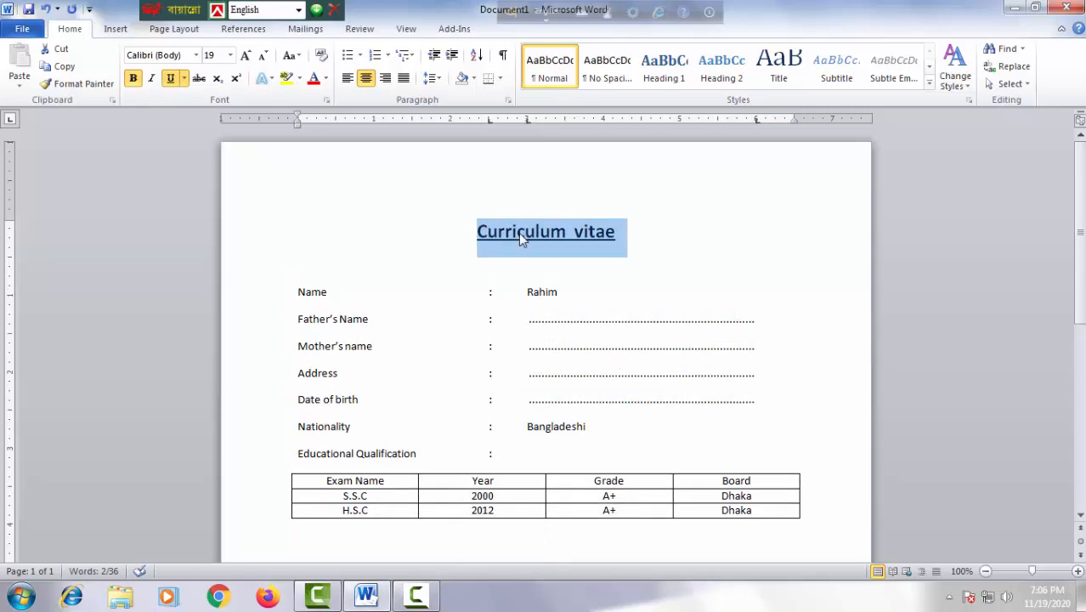
pyautogui.click(565, 234)
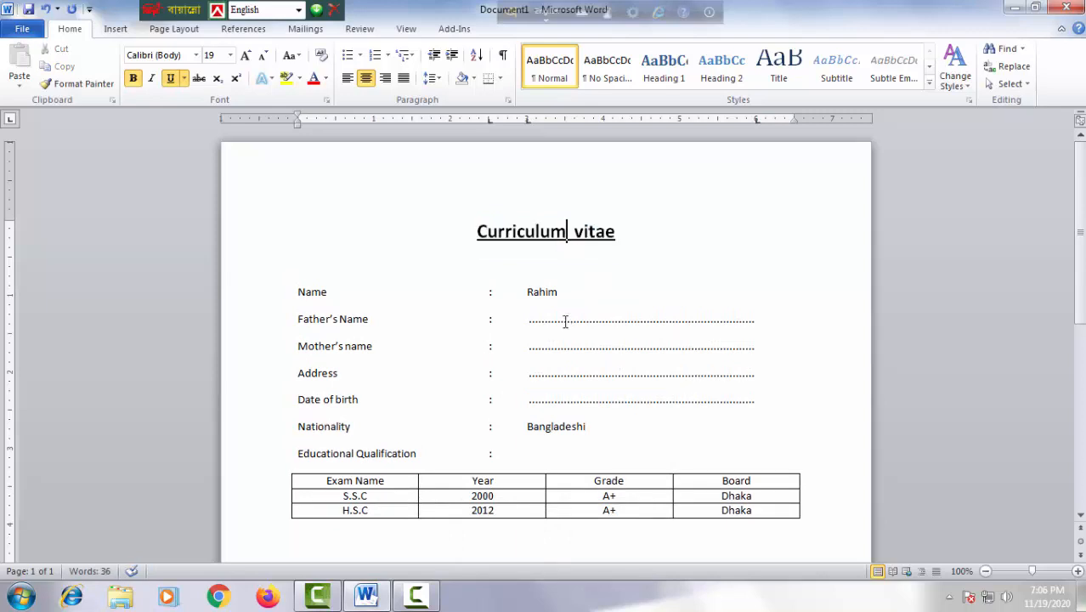
# Set the line spacing of the personal-detail rows from Name to Nationality to 2.5
pyautogui.scroll(-2, 565, 323)
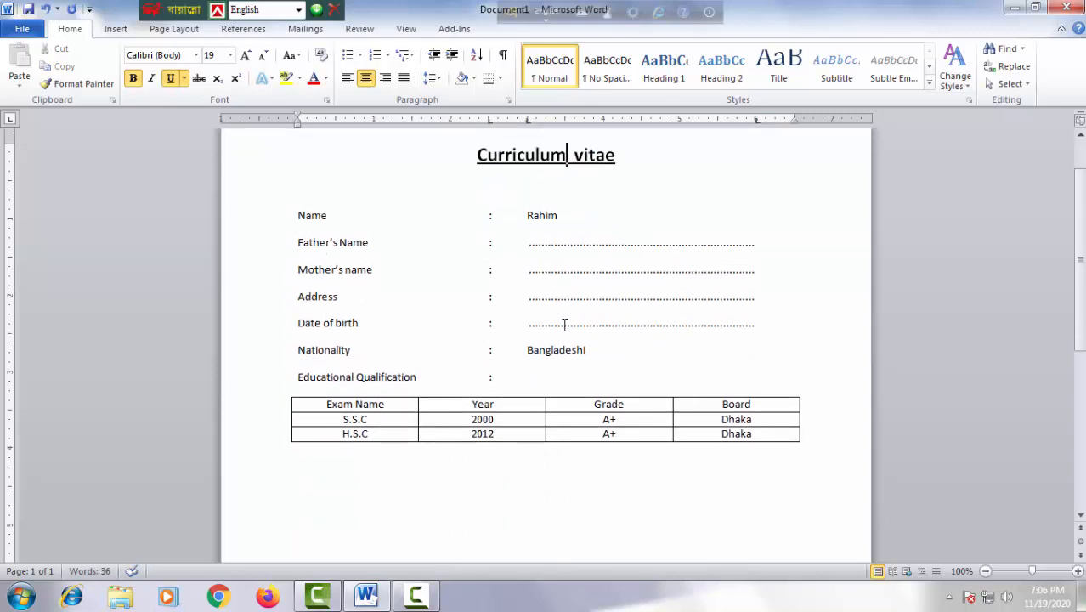
pyautogui.scroll(1, 520, 277)
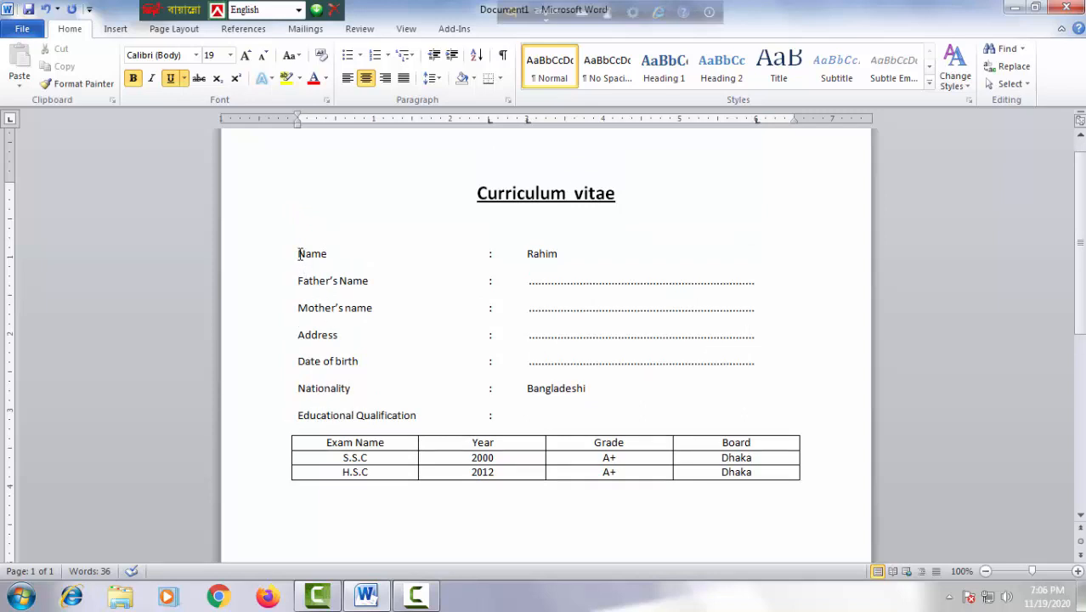
pyautogui.moveTo(299, 254); pyautogui.dragTo(597, 390)
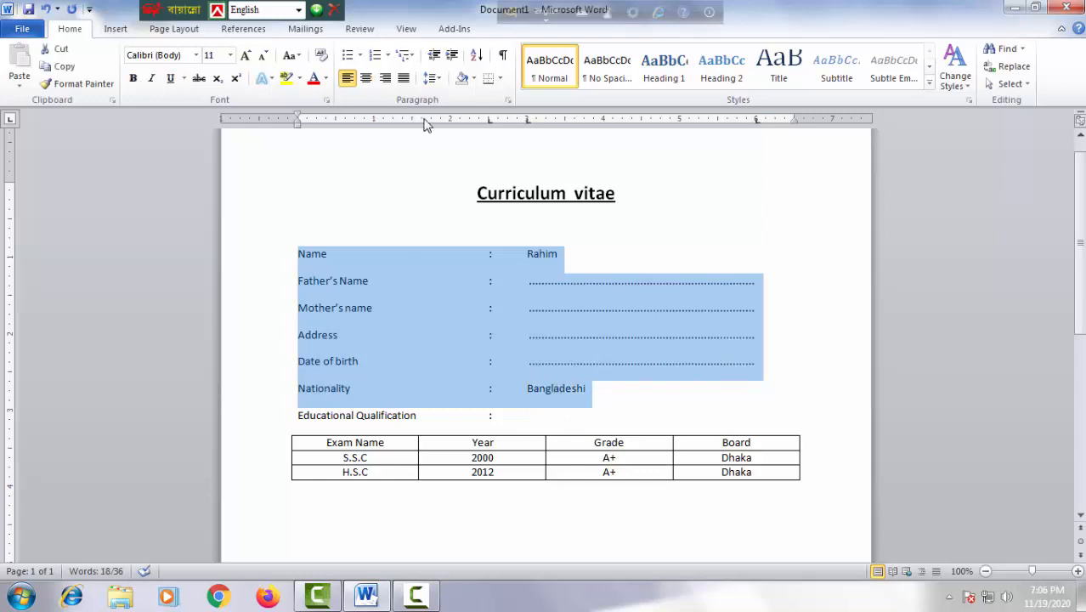
pyautogui.click(437, 80)
pyautogui.hotkey('ctrl', '2')
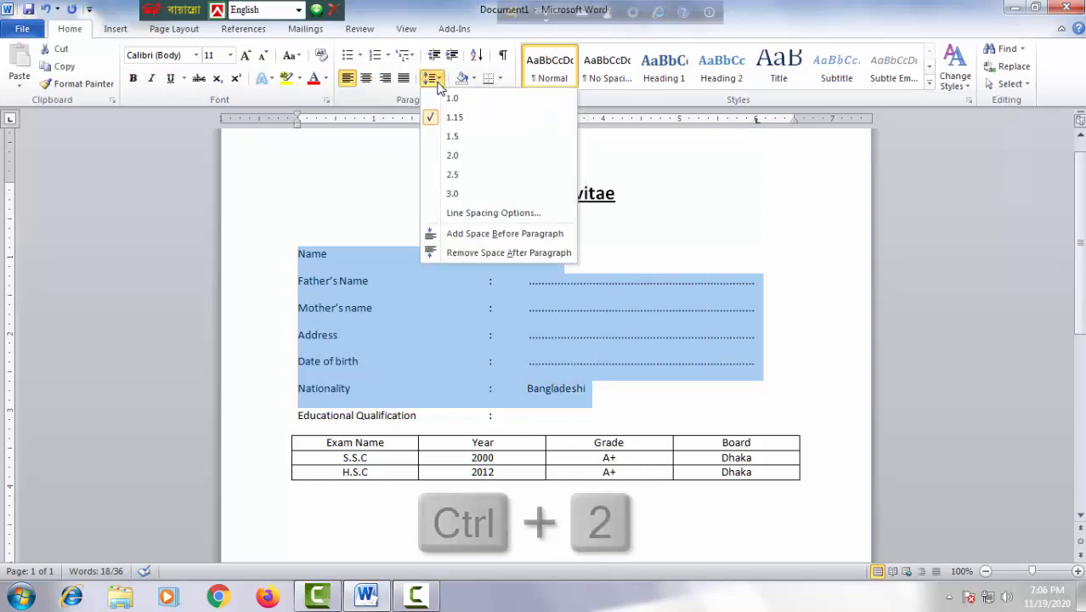
pyautogui.click(452, 176)
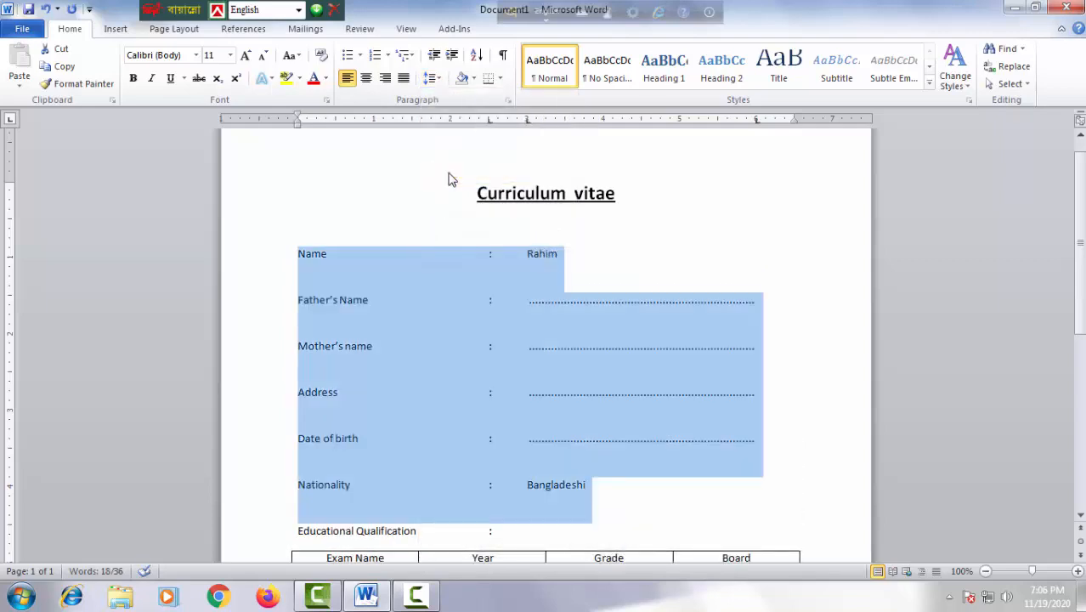
# Increase the font size of the Name to Nationality rows to 12 pt
pyautogui.scroll(-2, 501, 346)
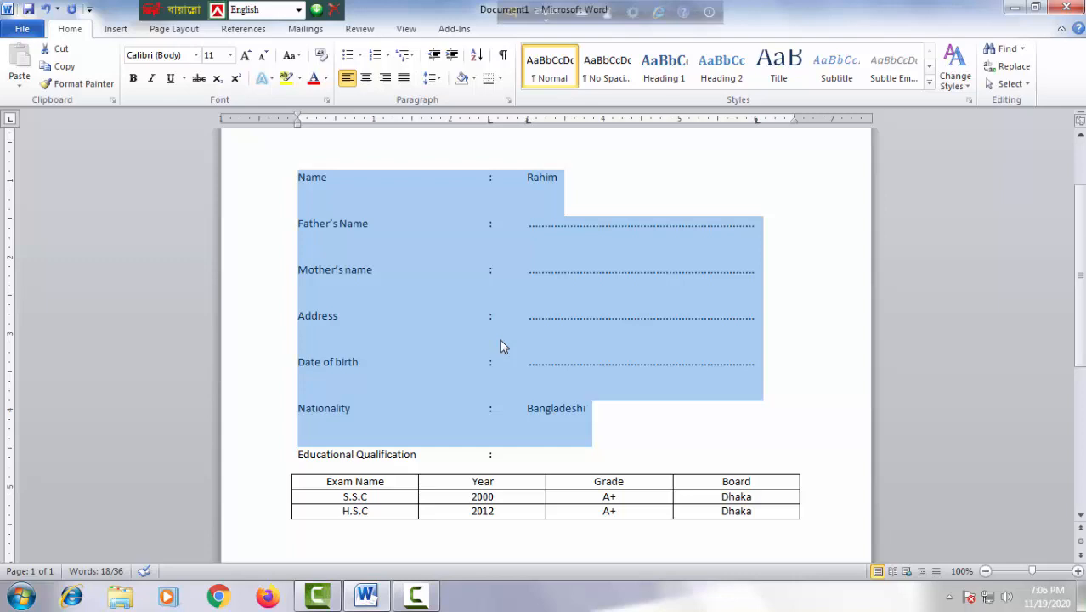
pyautogui.hotkey('ctrl', 'shift', '.')
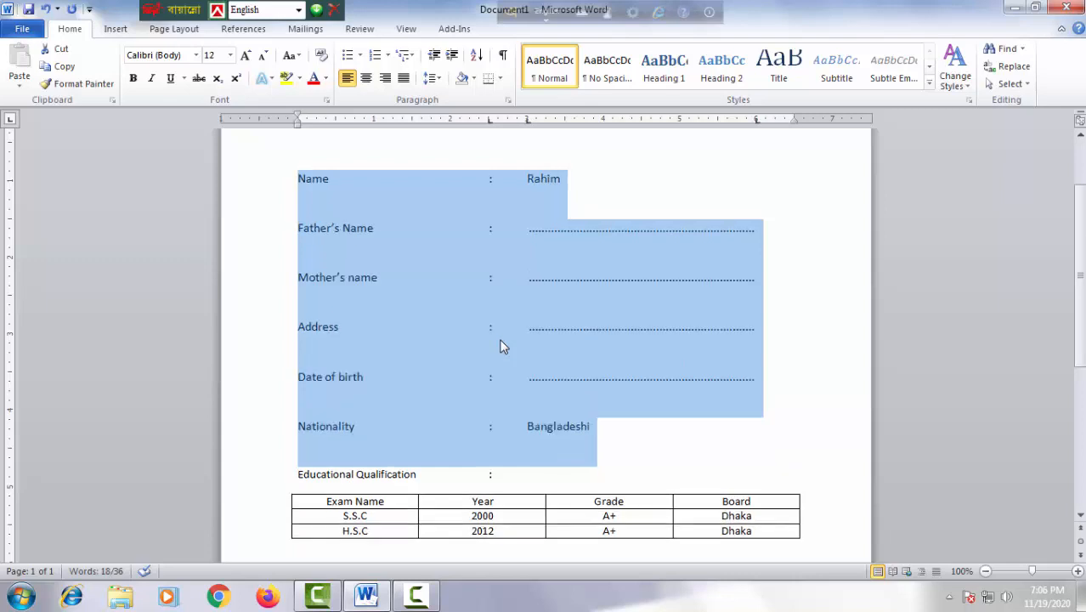
pyautogui.click(462, 378)
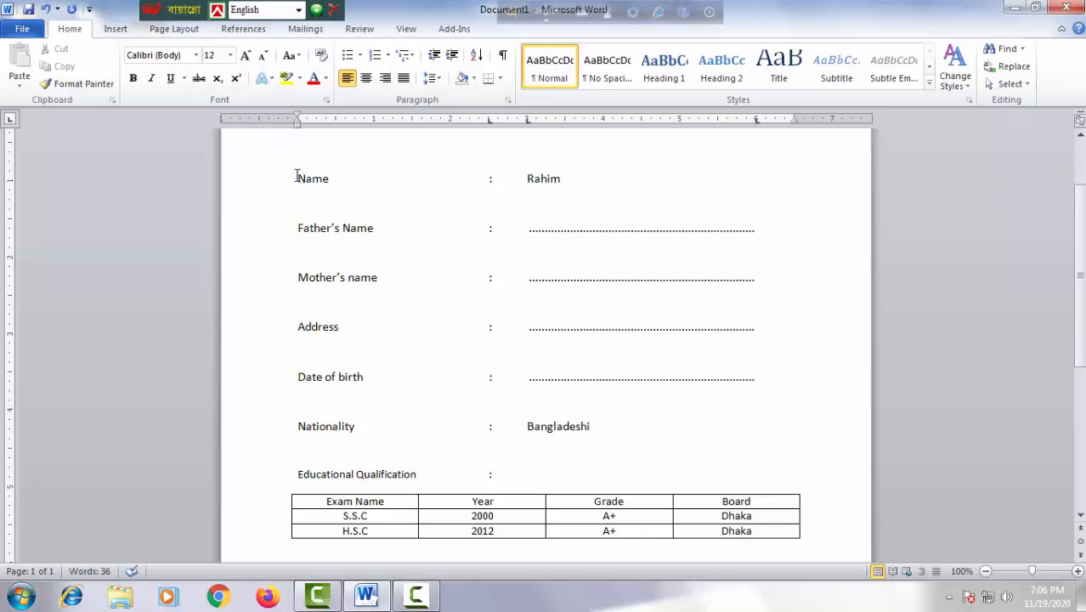
# Number the rows from Name to Nationality with the 1) 2) 3) numbering style
pyautogui.moveTo(296, 177); pyautogui.dragTo(631, 423)
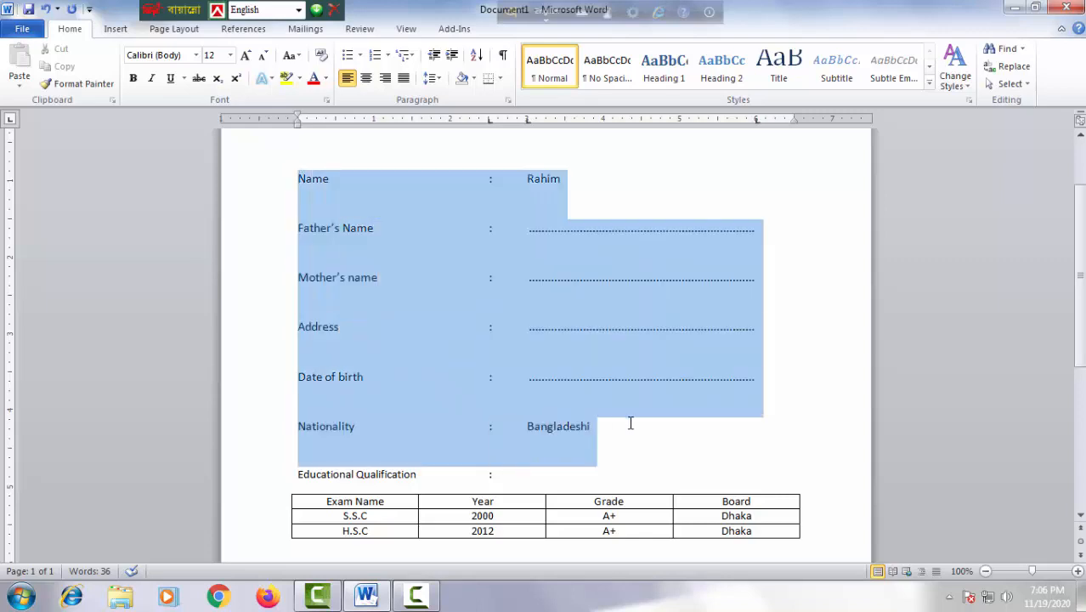
pyautogui.click(388, 55)
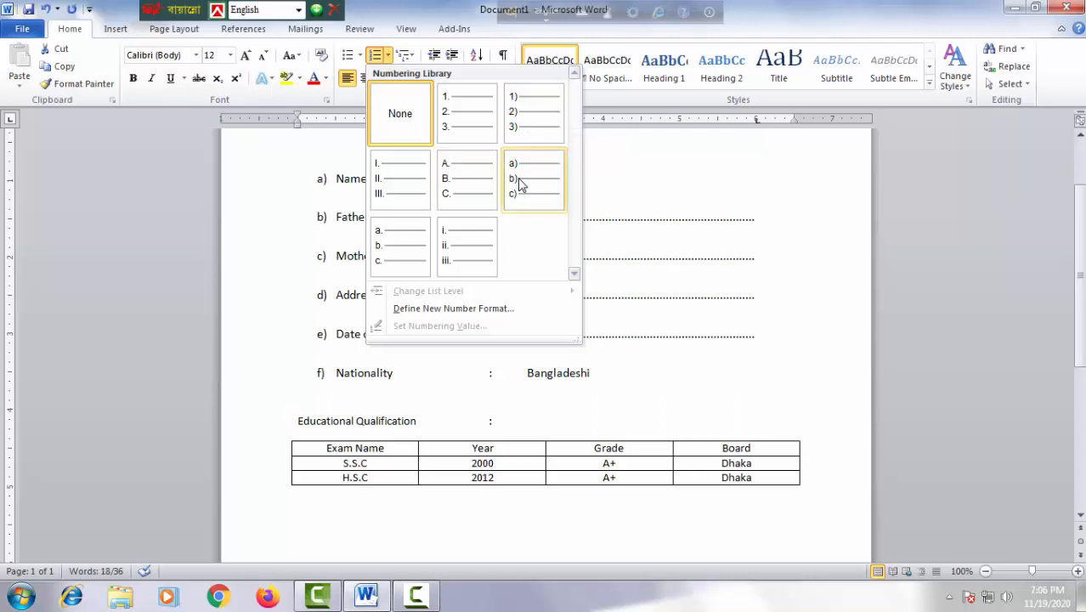
pyautogui.click(524, 119)
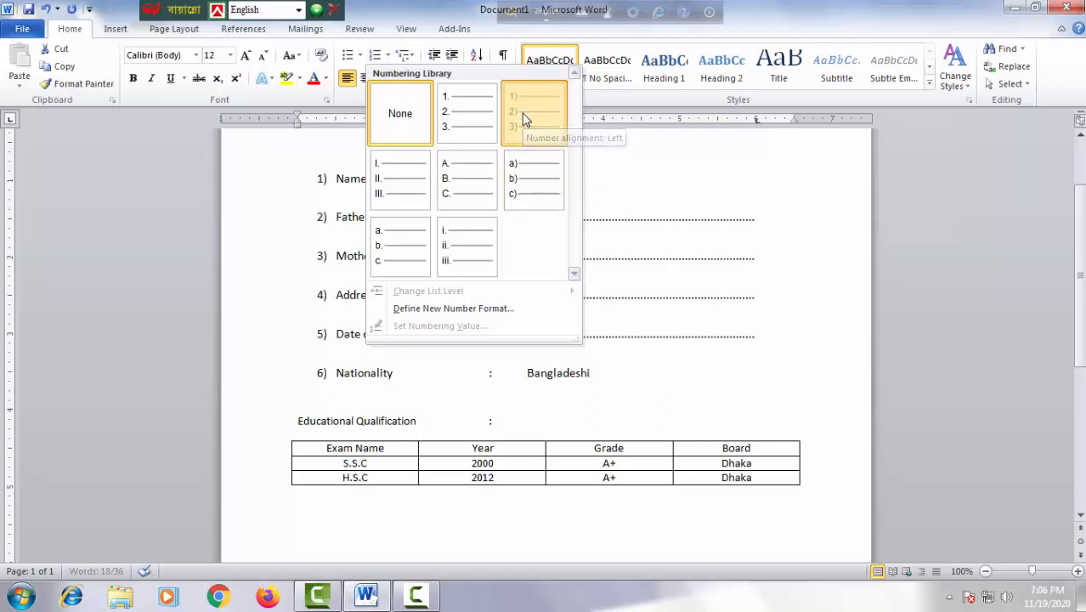
pyautogui.click(502, 295)
# Add the closing "Your Faithfully" below the qualifications table, with the applicant's name on the line beneath it
pyautogui.scroll(3, 549, 308)
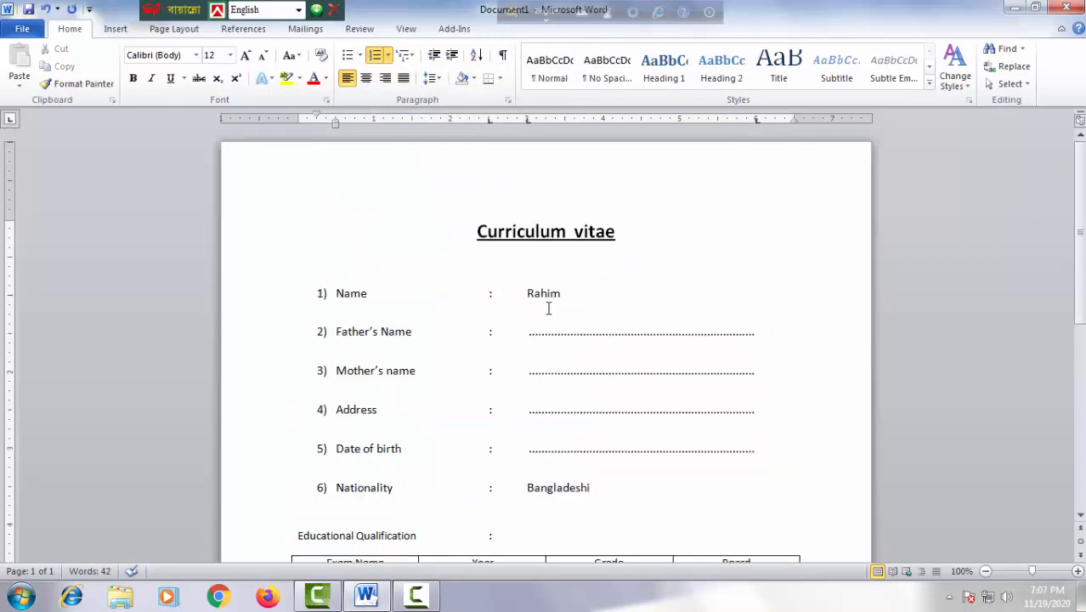
pyautogui.scroll(-3, 548, 309)
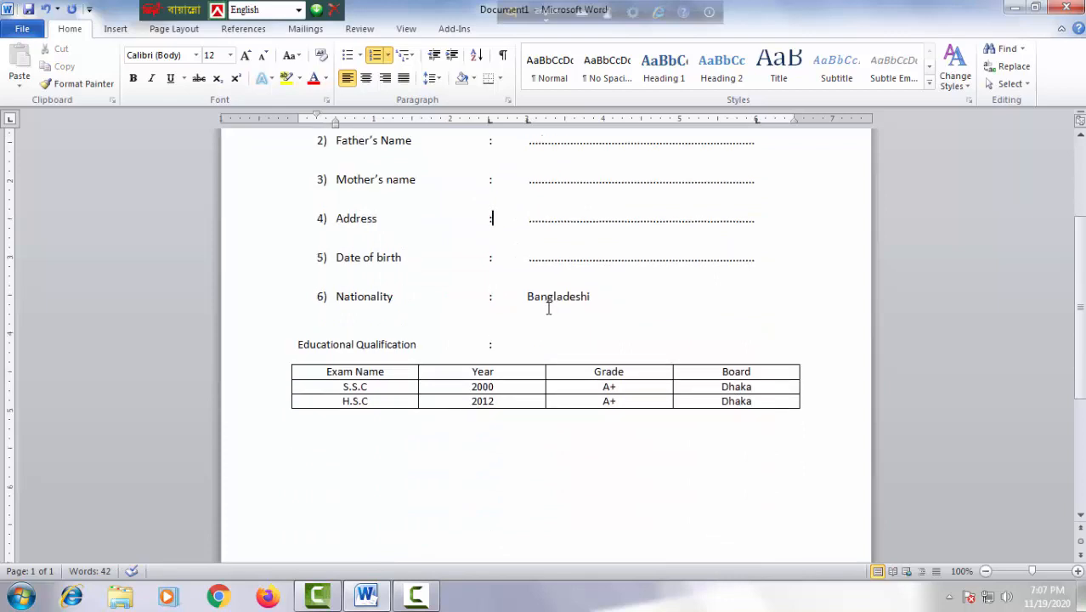
pyautogui.scroll(-3, 549, 308)
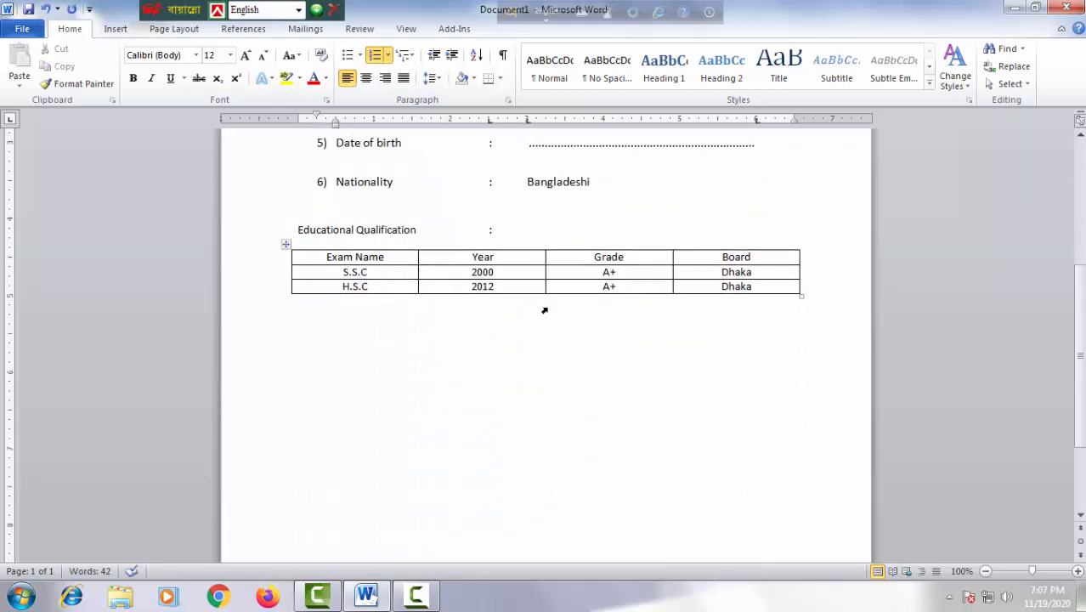
pyautogui.click(410, 376)
pyautogui.press('Return')
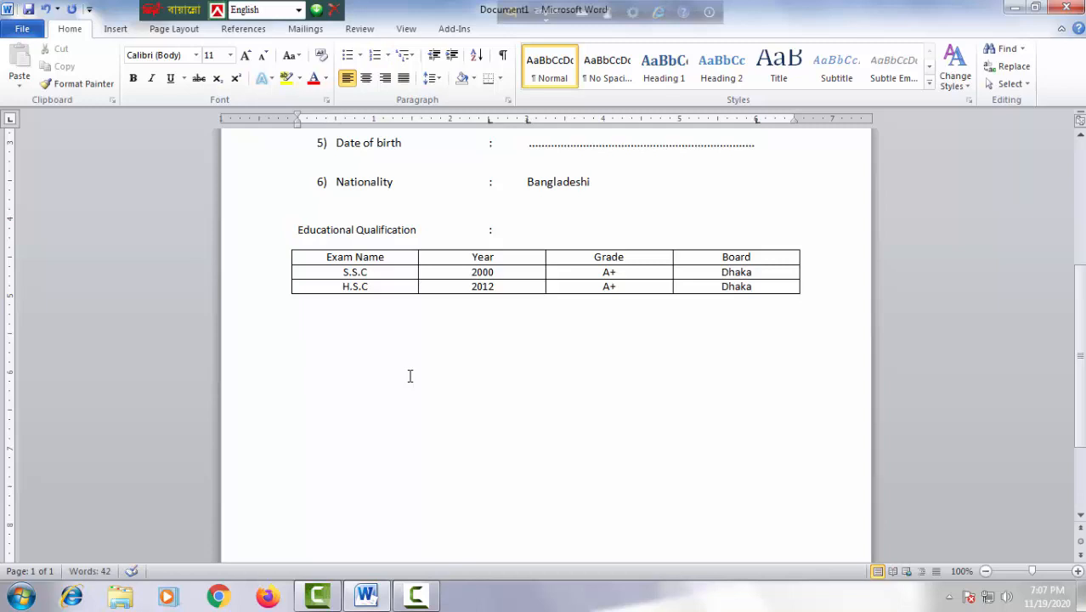
pyautogui.write('Your Faithfully')
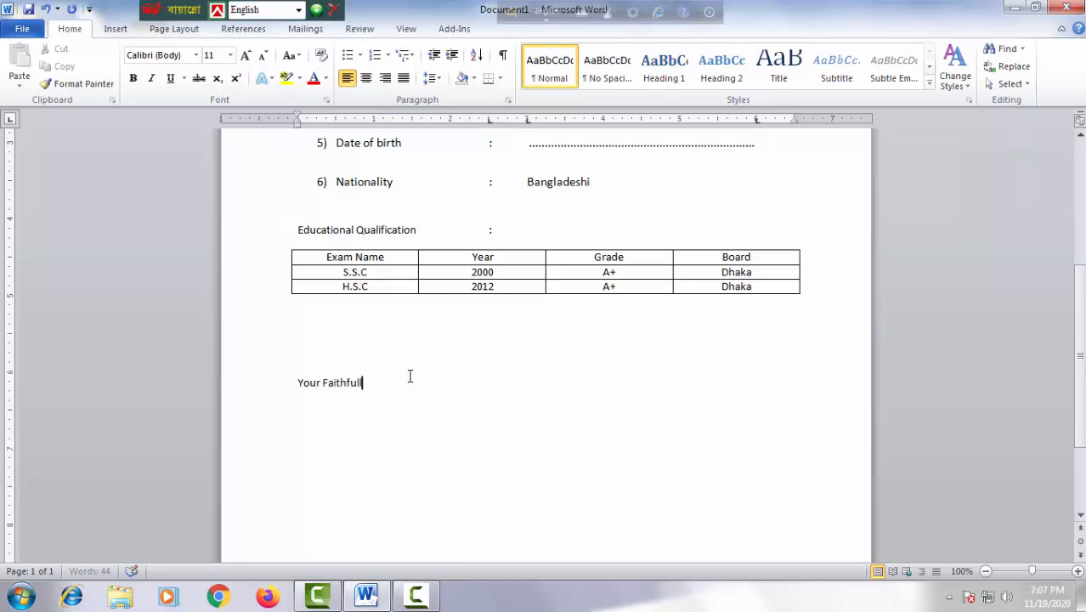
pyautogui.press('Return')
pyautogui.write('Rahim')
pyautogui.rightClick(307, 382)
pyautogui.click(319, 384)
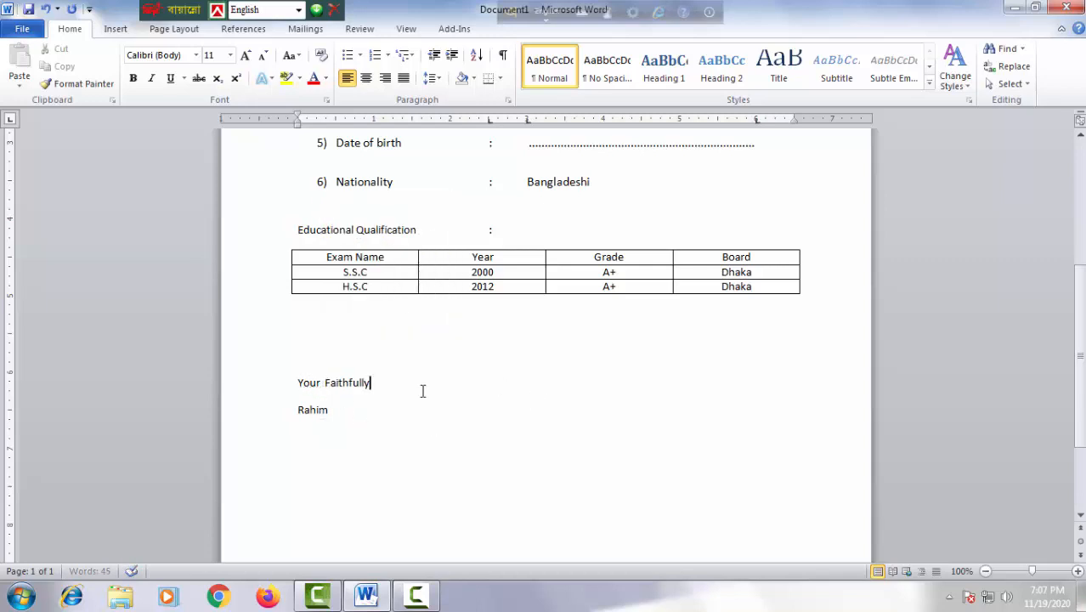
# Try sentence case and uppercase on the text of the six numbered personal-detail rows
pyautogui.scroll(2, 422, 390)
pyautogui.scroll(3, 422, 390)
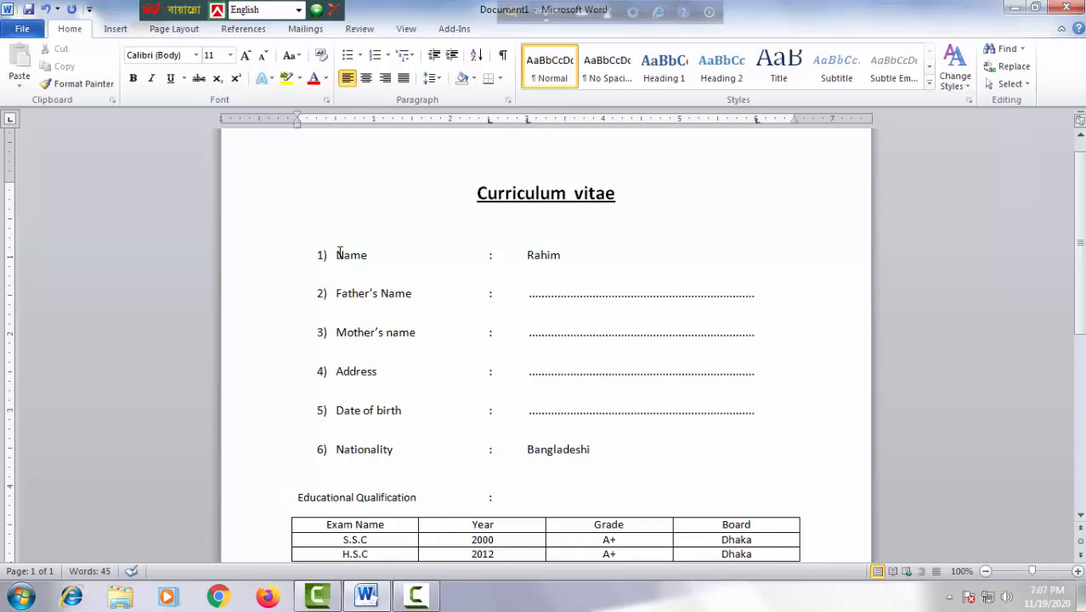
pyautogui.moveTo(339, 252); pyautogui.dragTo(548, 451)
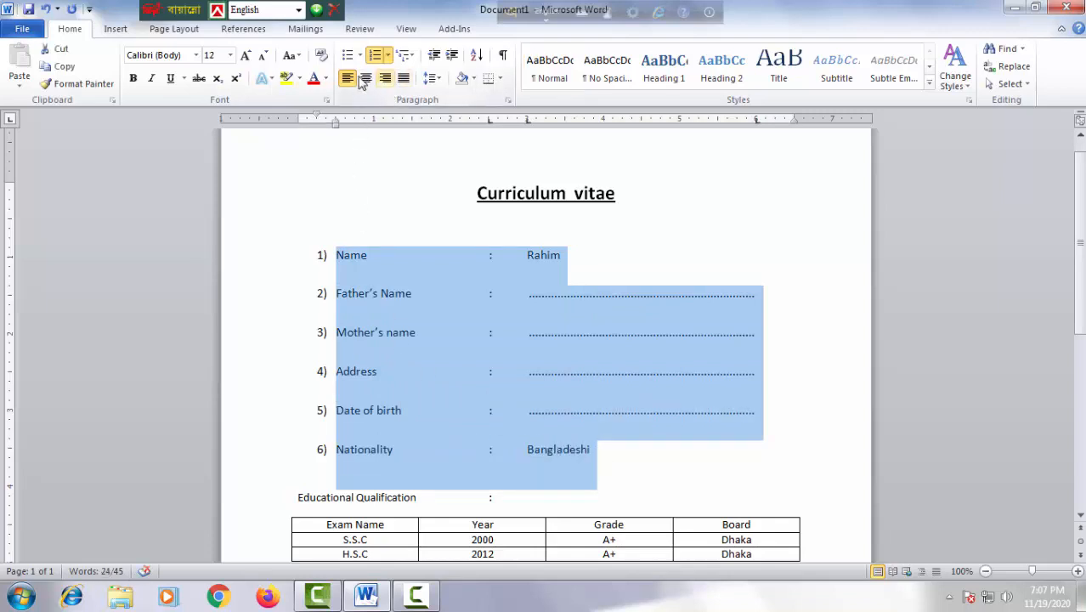
pyautogui.click(290, 55)
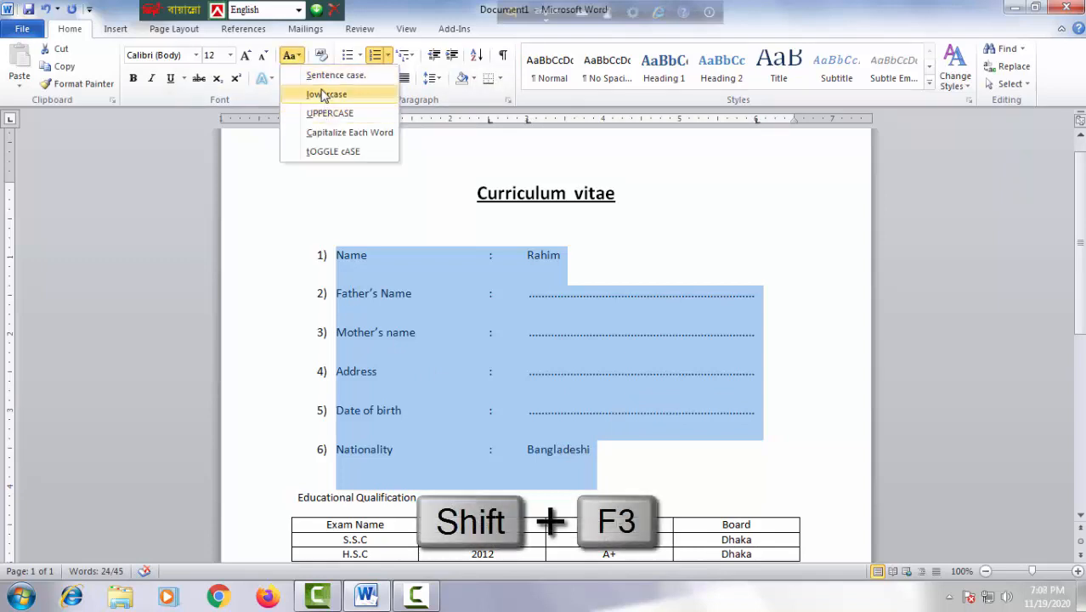
pyautogui.click(323, 76)
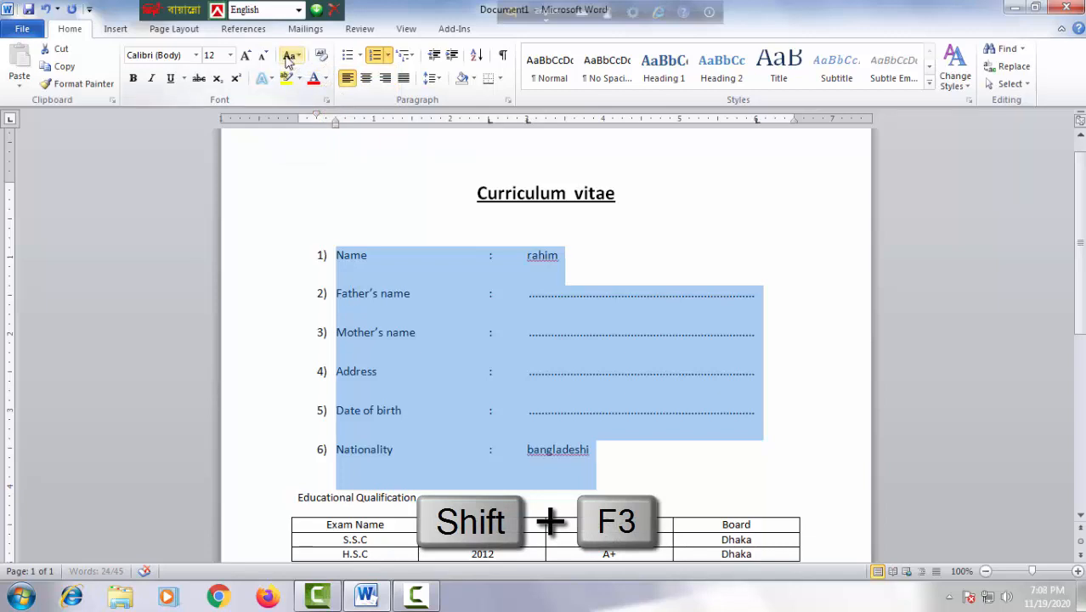
pyautogui.click(290, 56)
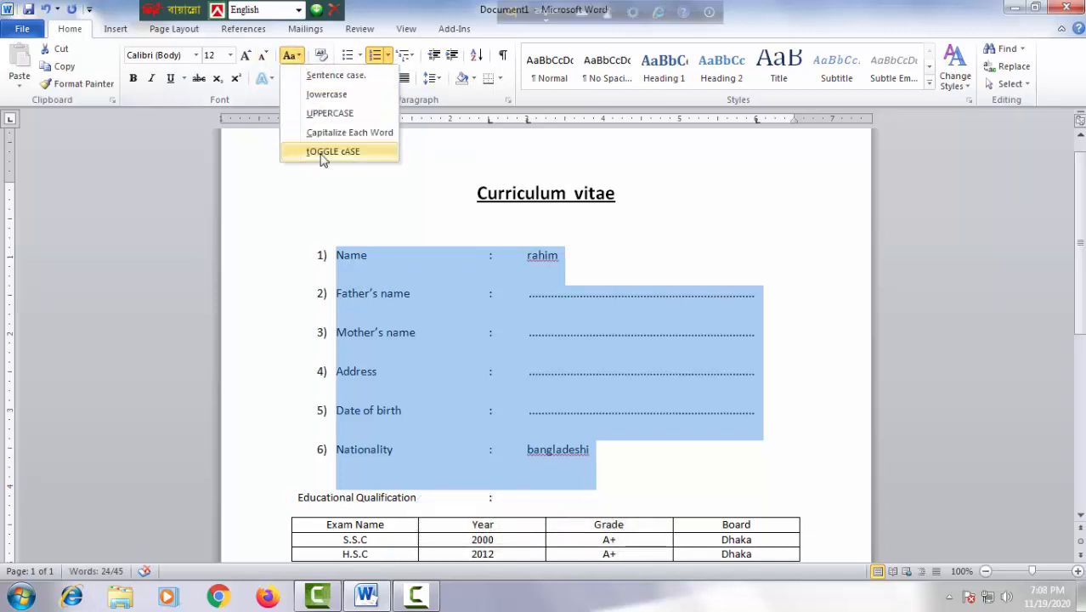
pyautogui.click(323, 114)
# Try lowercase and sentence case on the six selected personal-detail rows
pyautogui.click(296, 56)
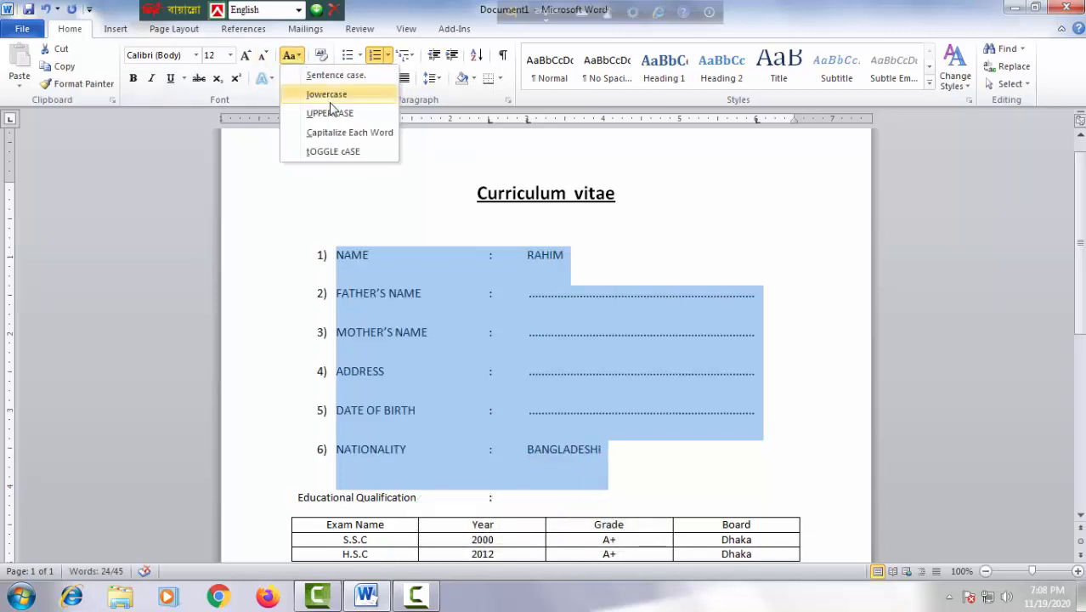
pyautogui.click(328, 94)
pyautogui.click(301, 57)
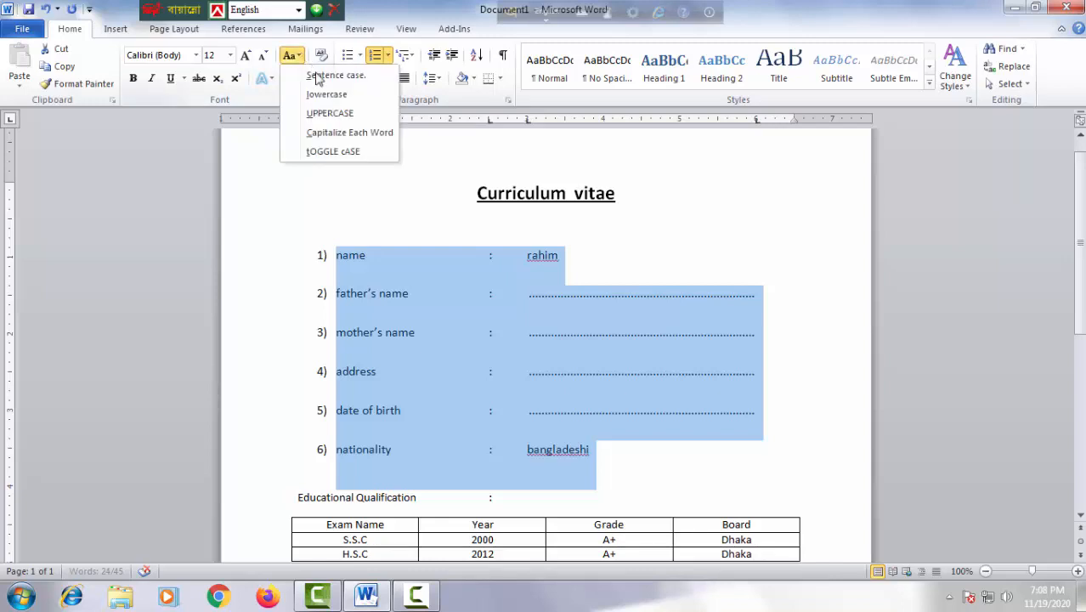
pyautogui.click(316, 74)
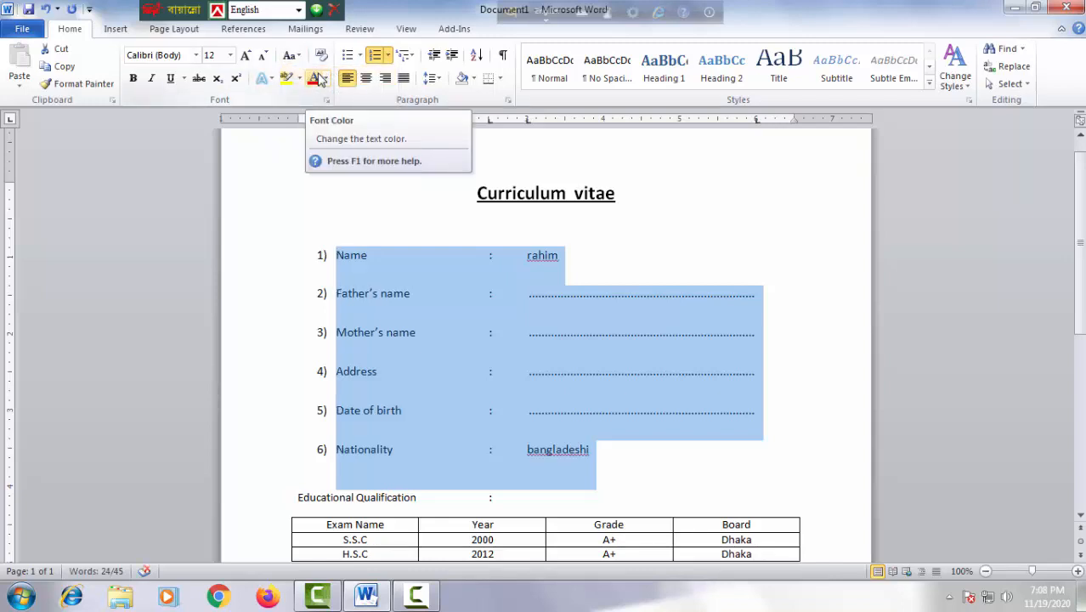
# Change the case of the six numbered rows so that each word is capitalized
pyautogui.click(291, 56)
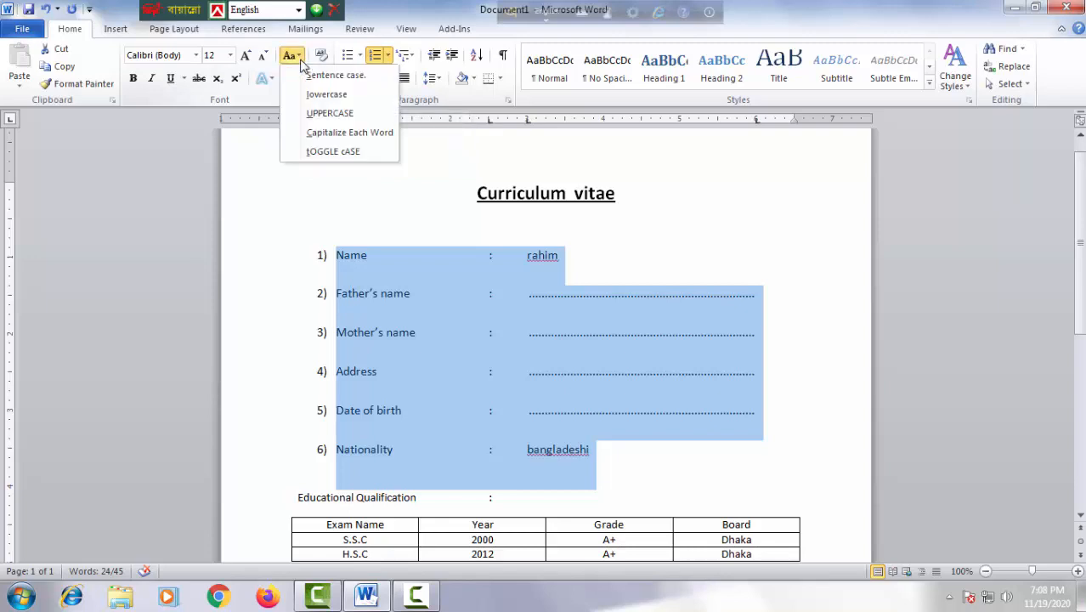
pyautogui.click(336, 133)
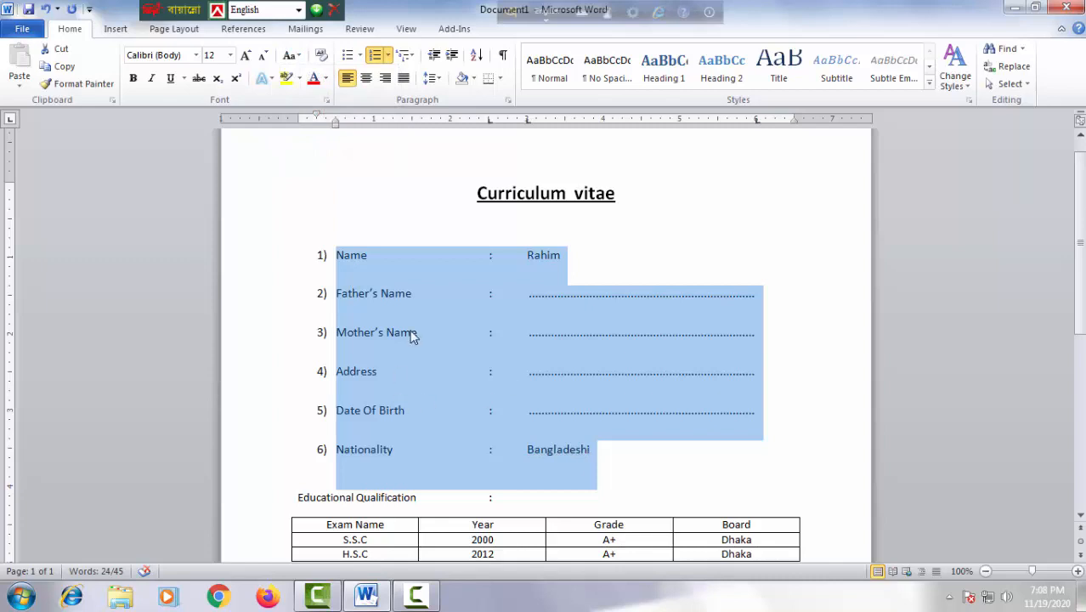
pyautogui.click(495, 386)
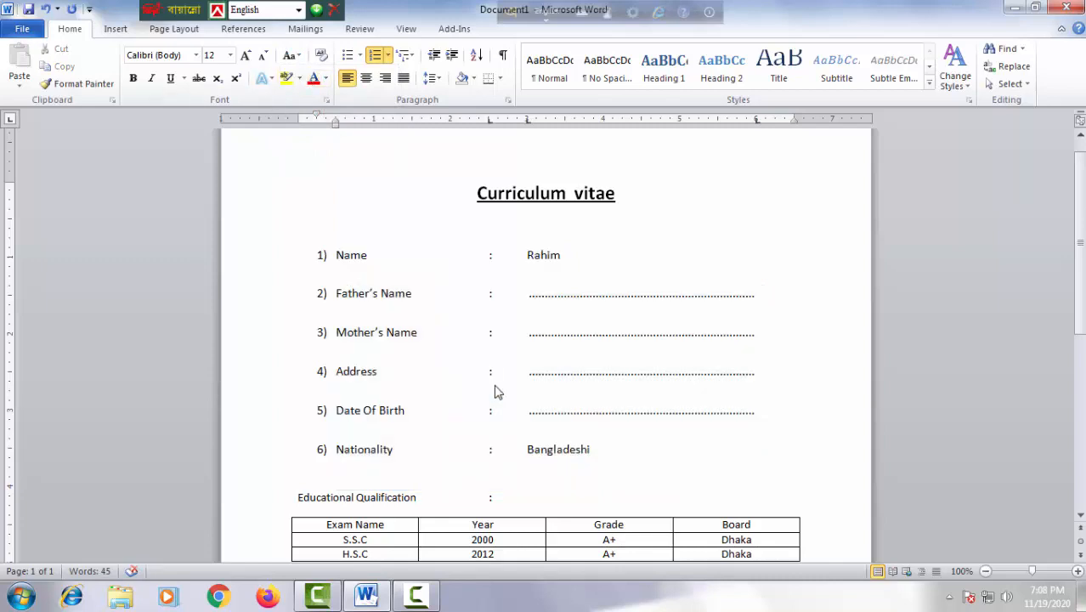
# Start saving the document to the Desktop as a Word document named "Curriculum vitae"
pyautogui.scroll(-2, 543, 410)
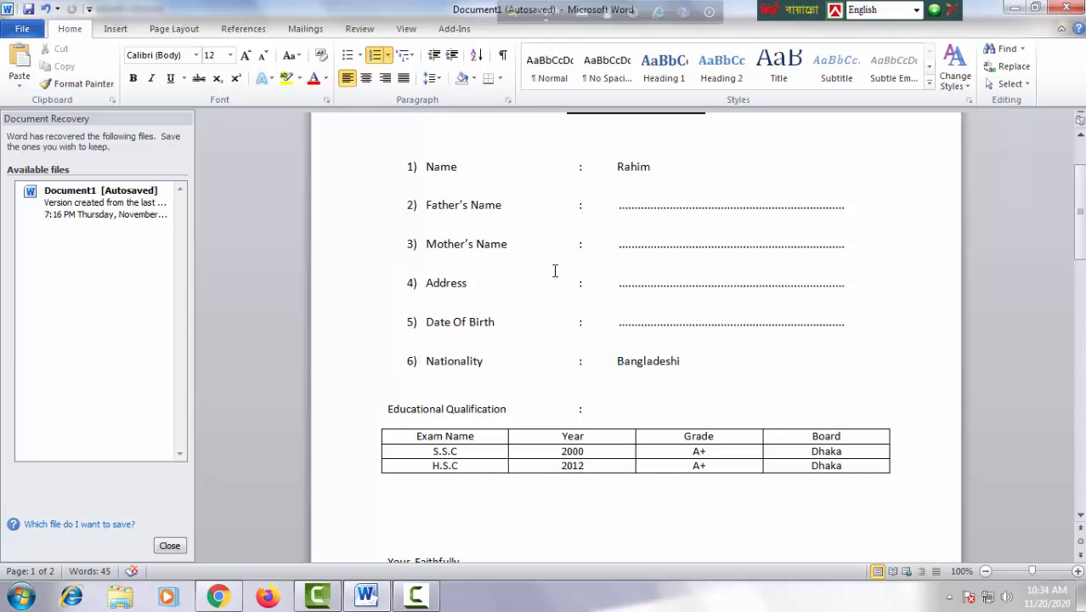
pyautogui.click(22, 30)
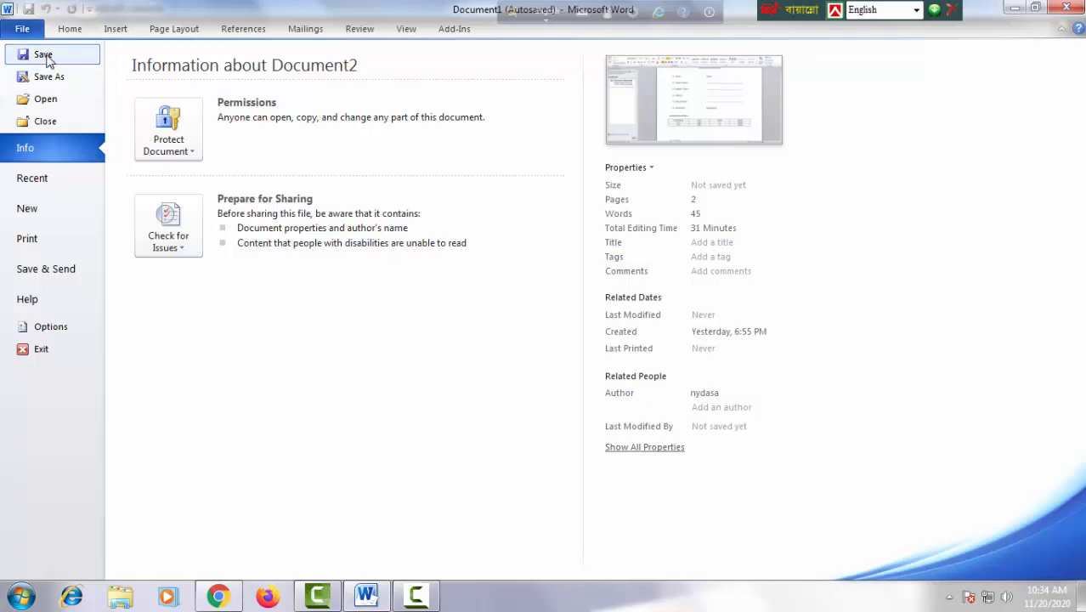
pyautogui.hotkey('ctrl', 's')
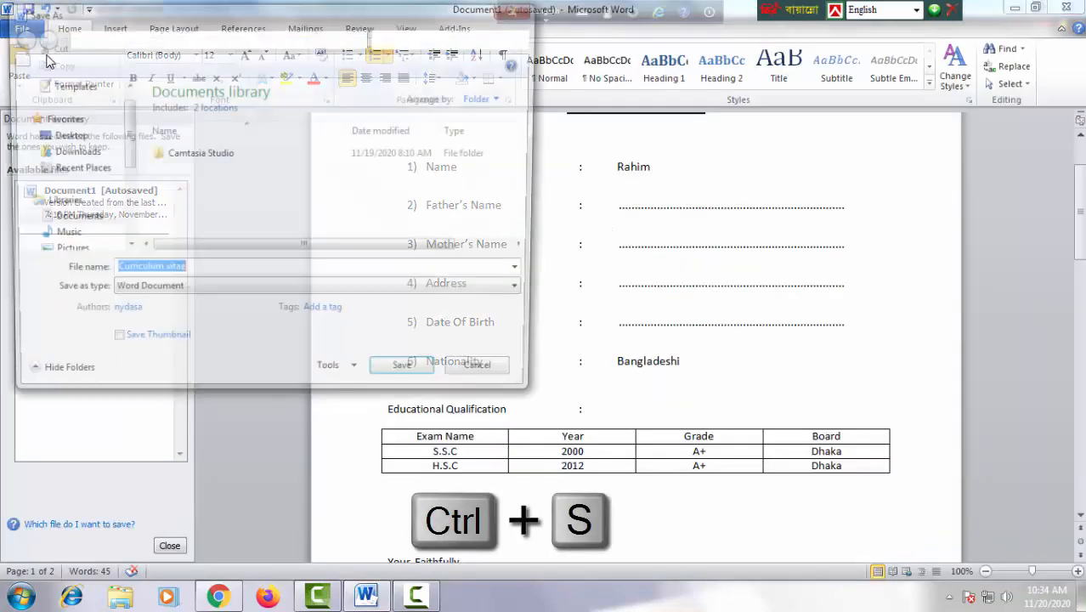
pyautogui.moveTo(227, 22); pyautogui.dragTo(384, 34)
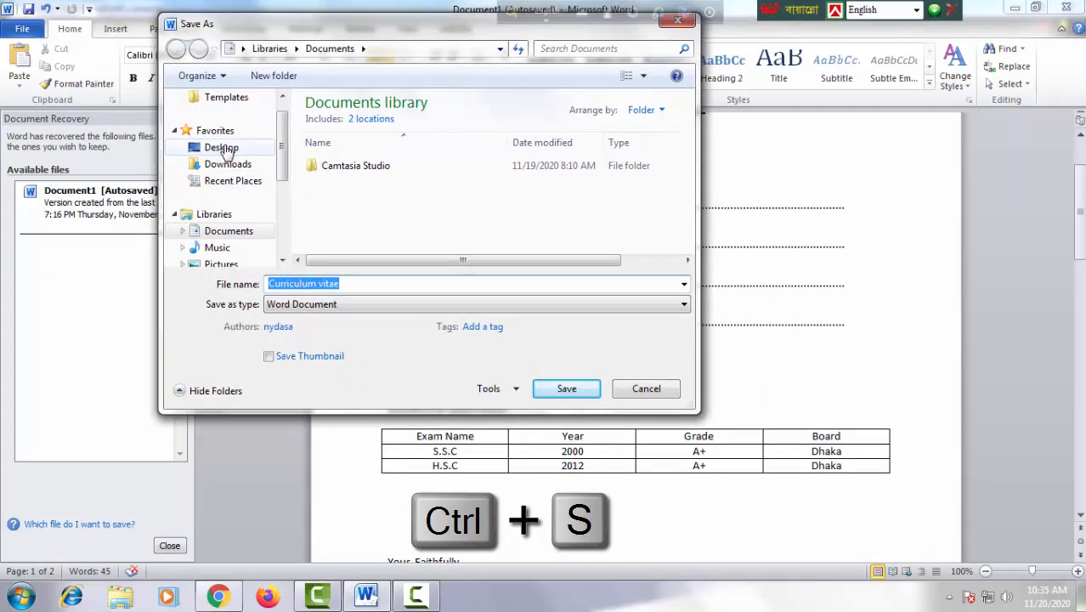
pyautogui.click(226, 149)
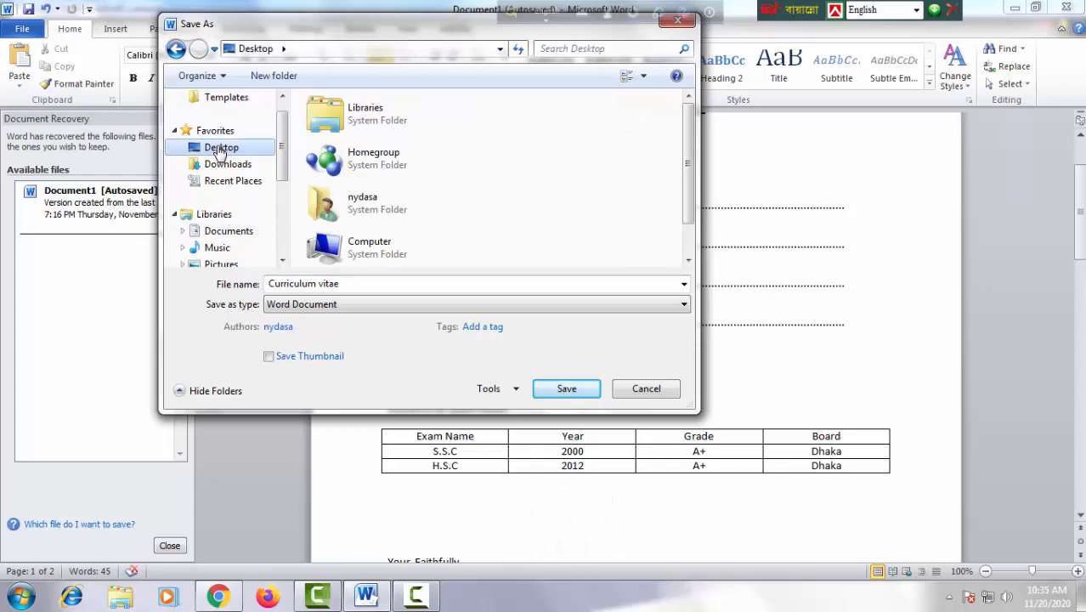
pyautogui.click(348, 283)
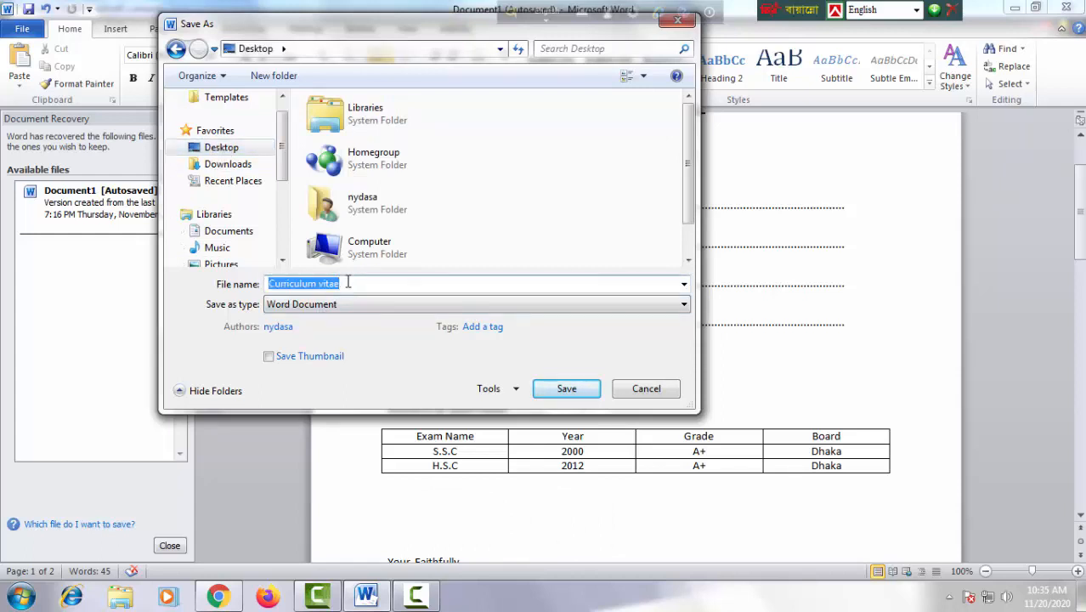
# Protect the file with a password to open in the general save options, confirm the password and save the document
pyautogui.click(516, 393)
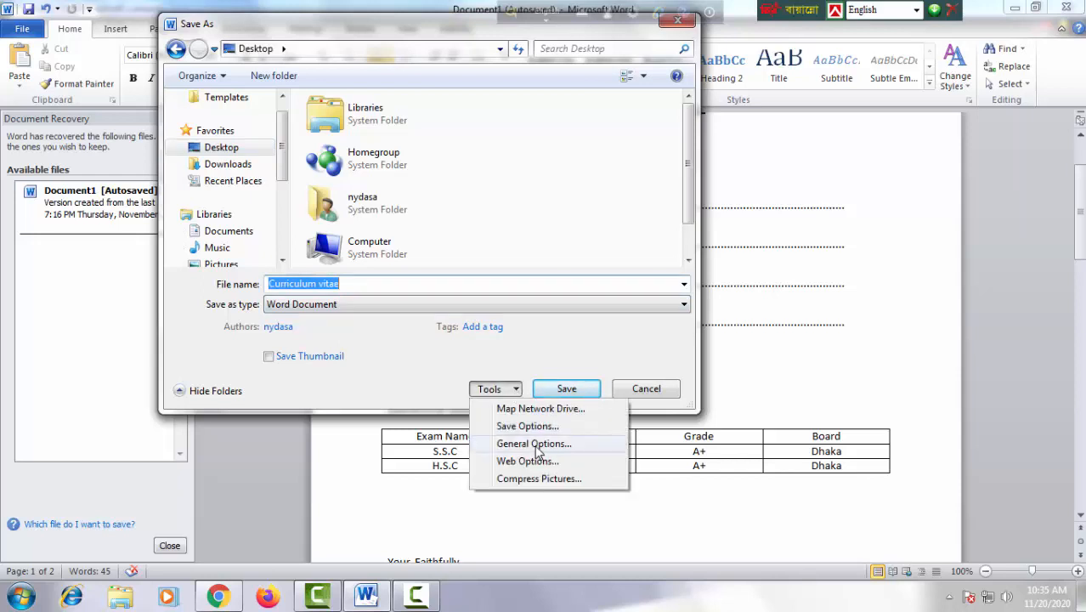
pyautogui.click(535, 445)
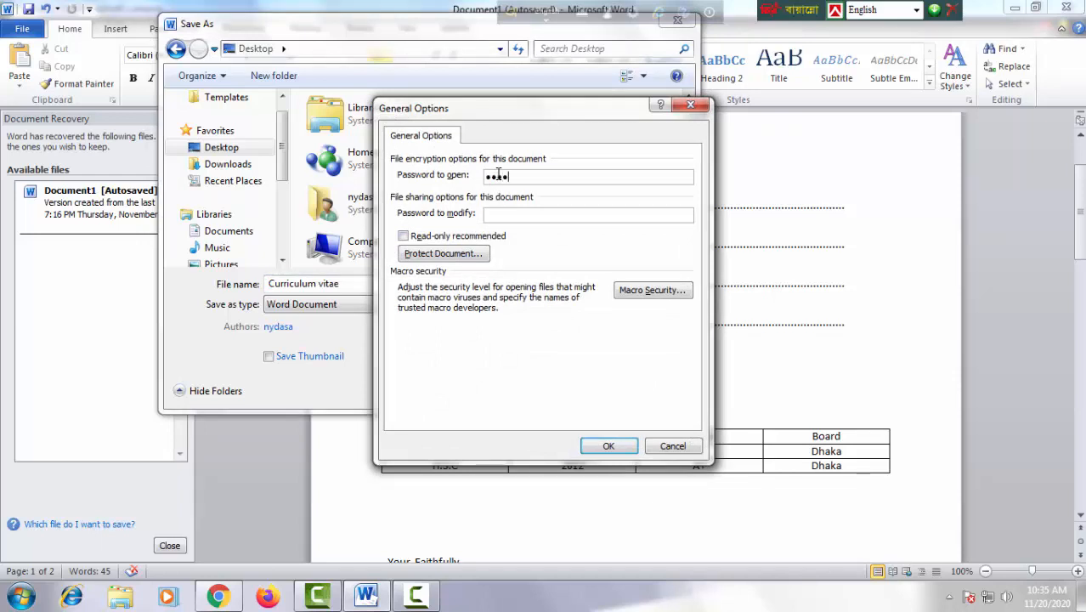
pyautogui.click(609, 448)
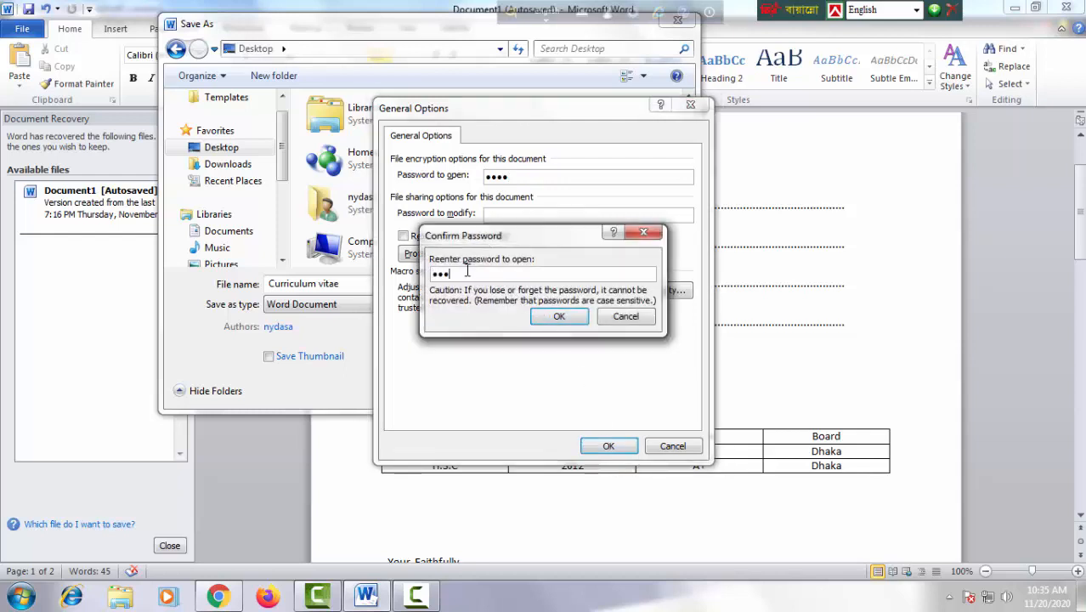
pyautogui.click(558, 316)
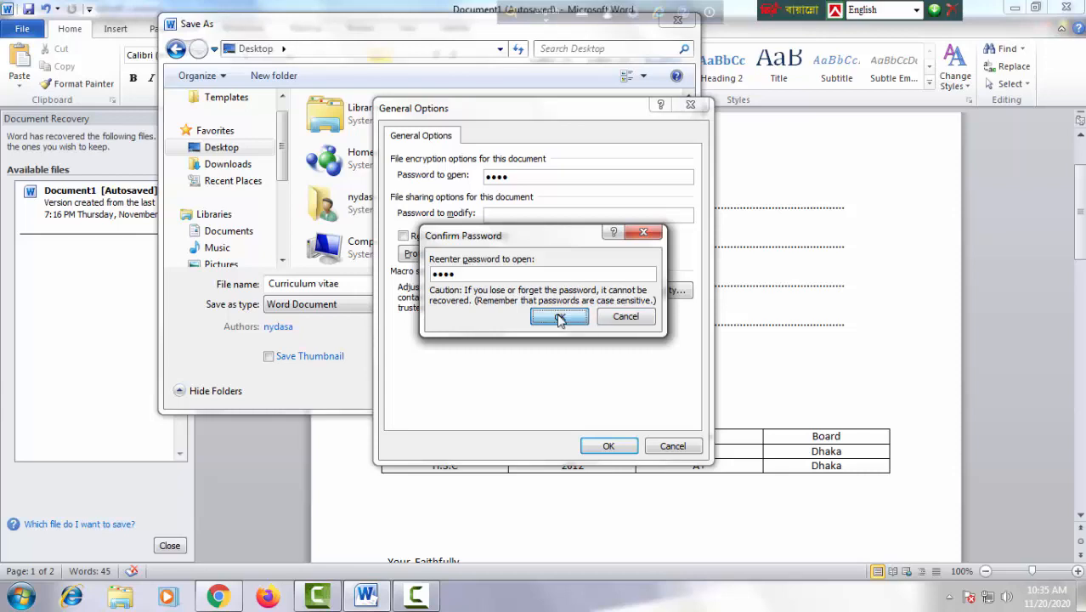
pyautogui.click(566, 389)
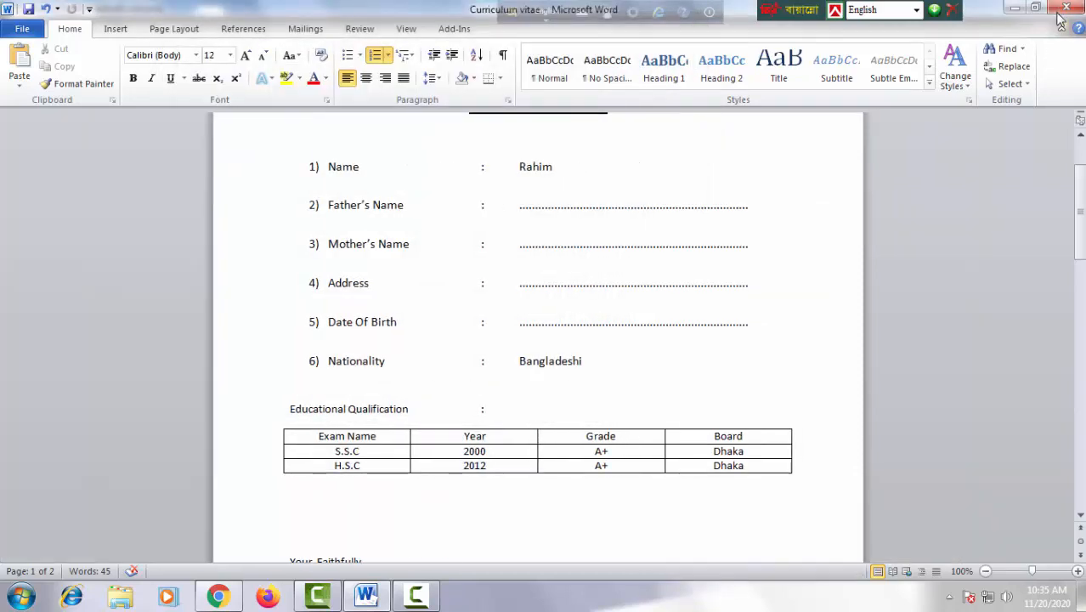
# Close the document and reopen "Curriculum vitae" from the desktop by entering its opening password
pyautogui.click(1068, 8)
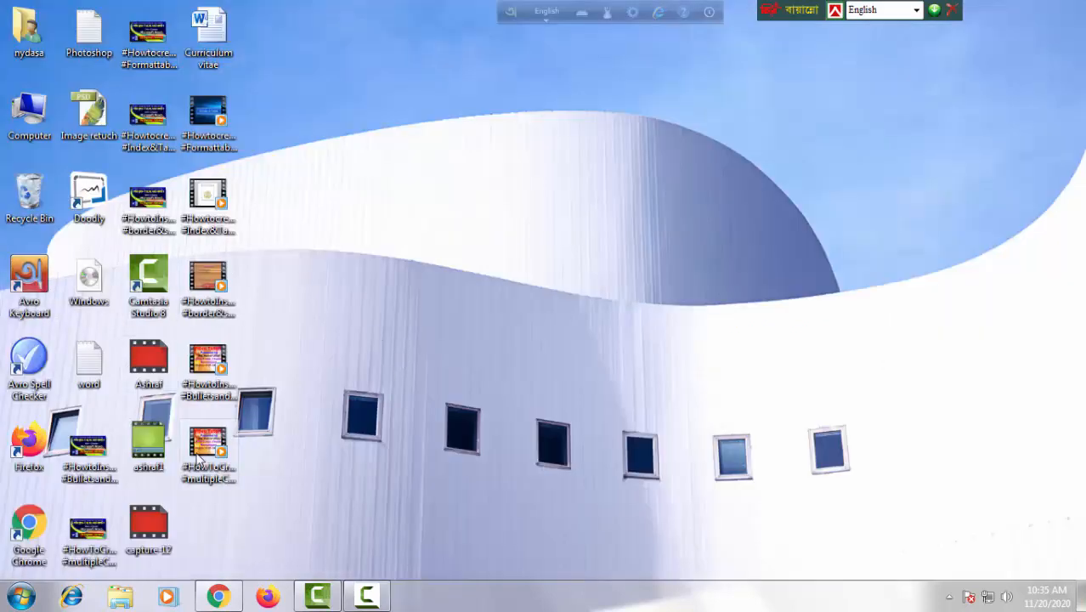
pyautogui.doubleClick(214, 32)
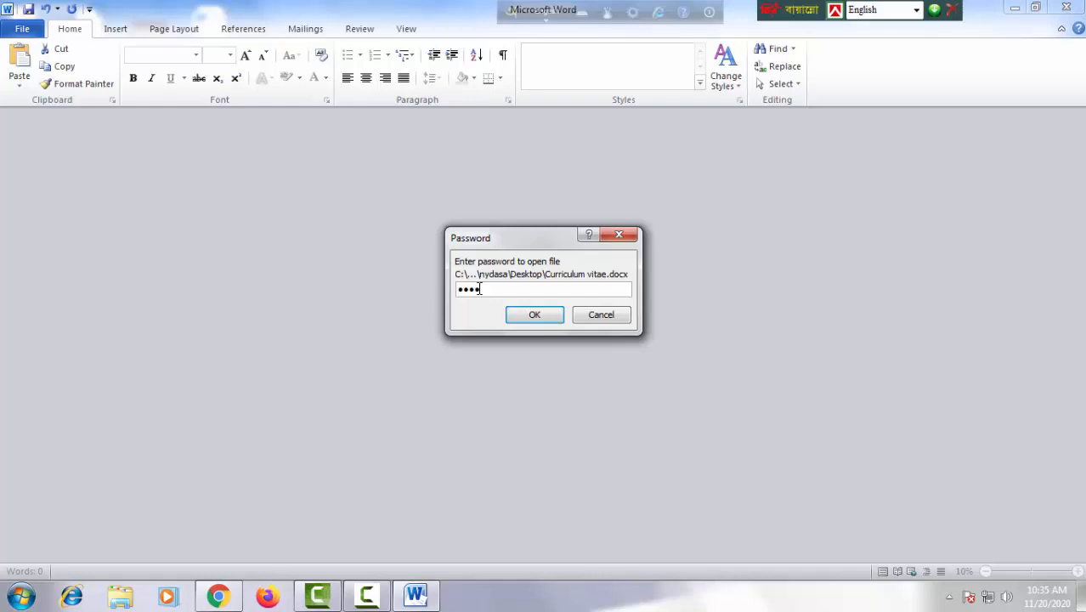
pyautogui.press('Return')
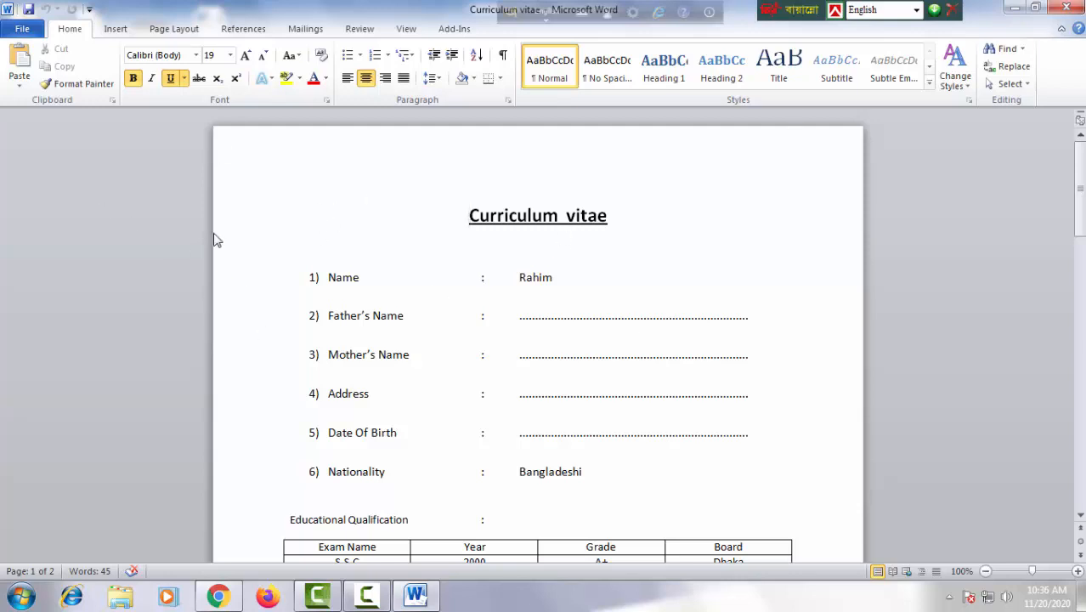
# Begin saving a copy of the document and create a folder named "CV" on the Desktop as its location
pyautogui.click(23, 32)
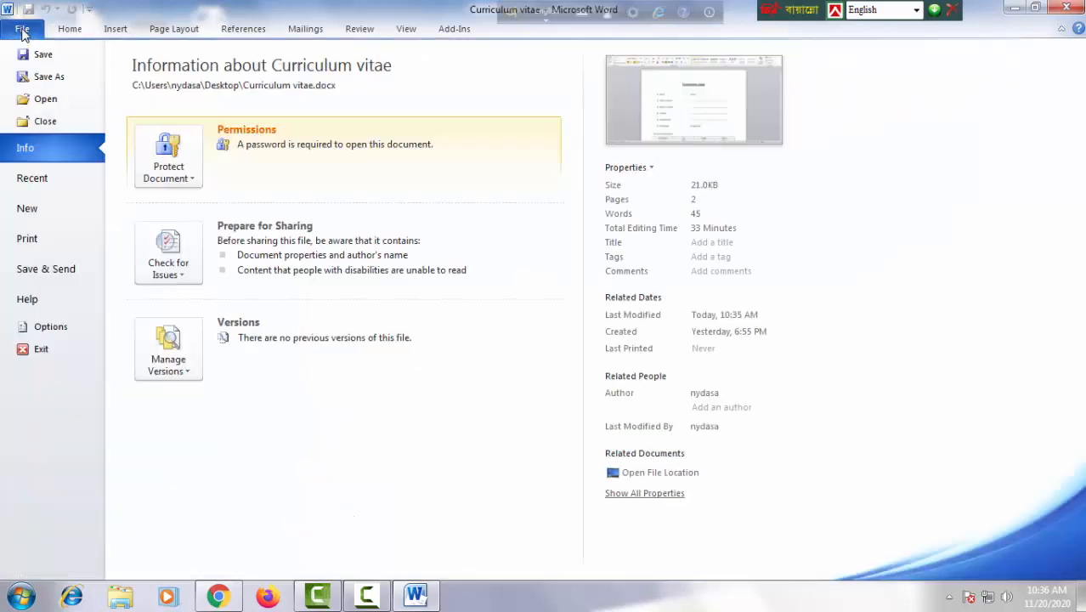
pyautogui.click(49, 77)
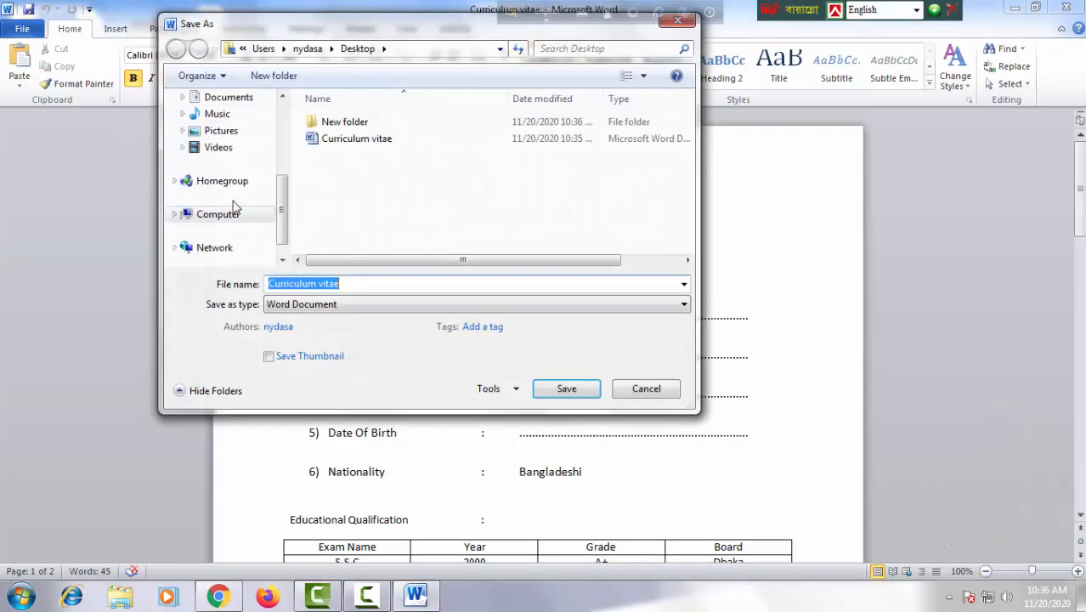
pyautogui.moveTo(279, 211); pyautogui.dragTo(279, 140)
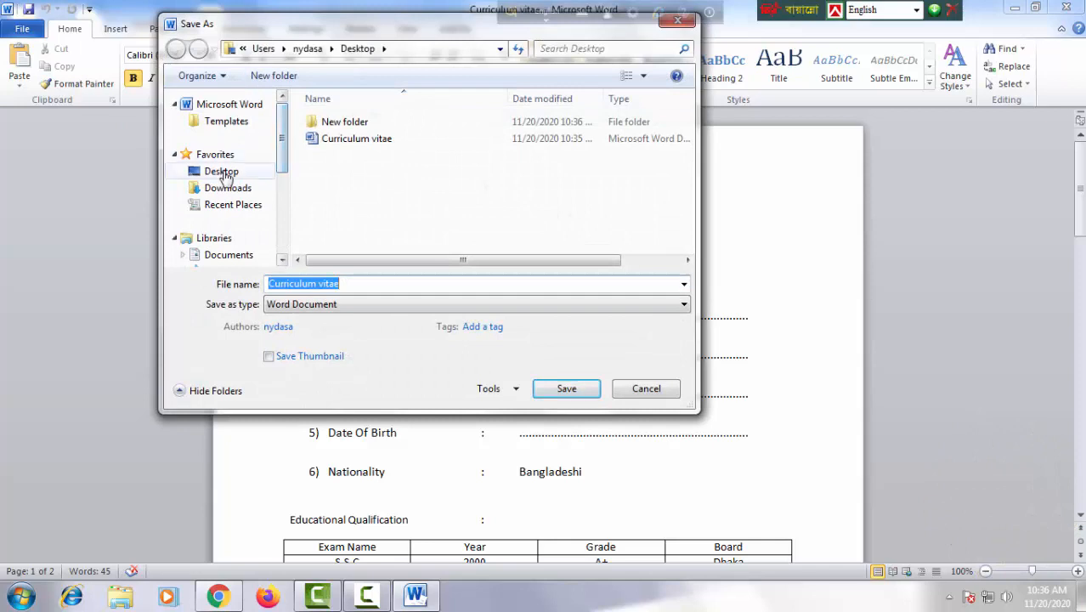
pyautogui.click(224, 174)
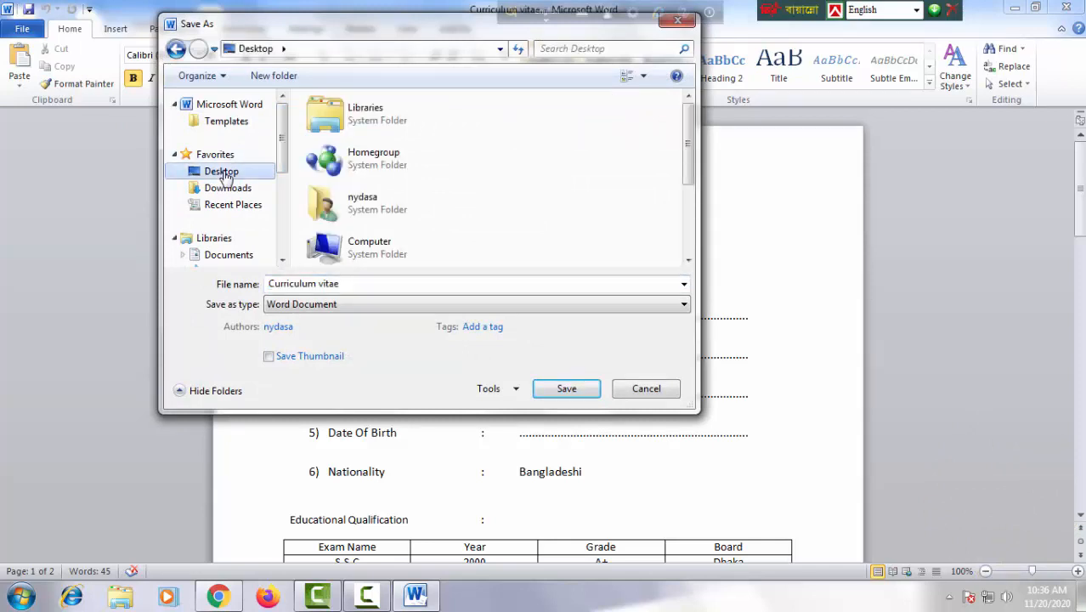
pyautogui.click(274, 76)
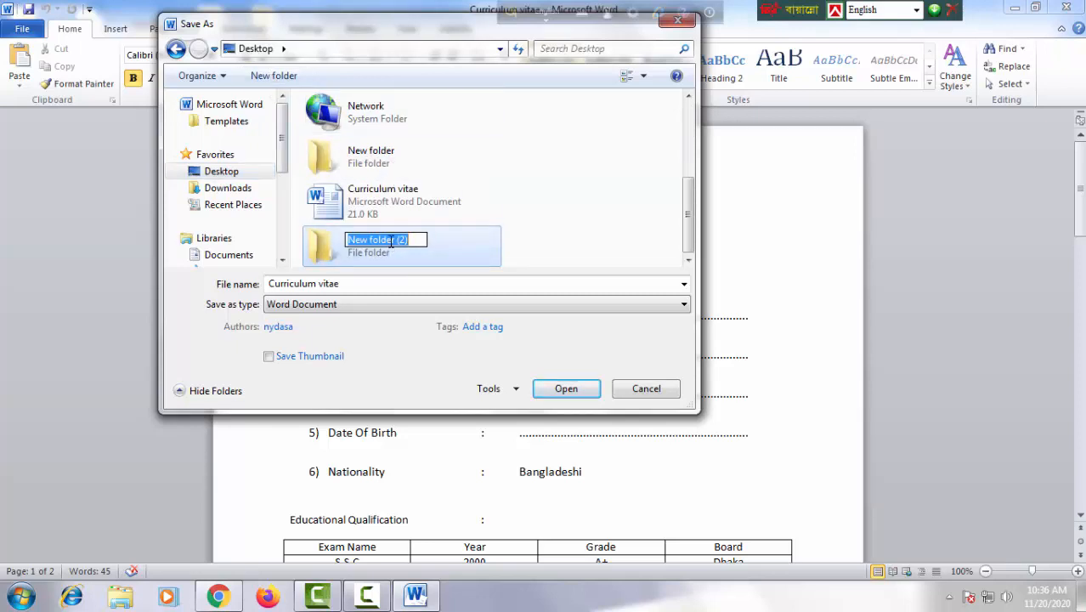
pyautogui.write('CV')
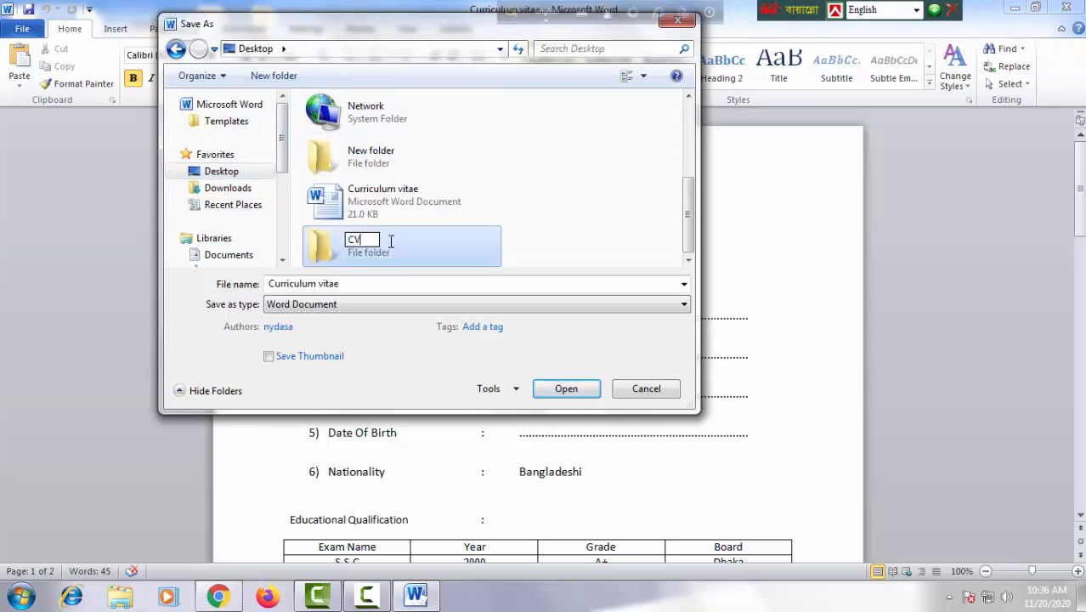
pyautogui.doubleClick(320, 247)
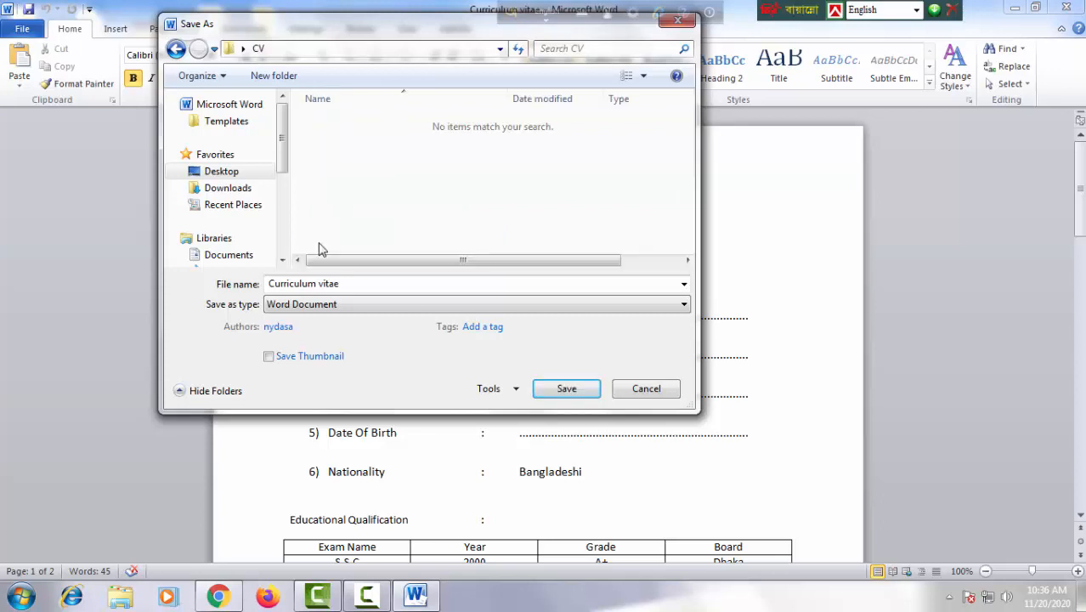
# Save the copy as "Curriculum vitae" in the CV folder and close the document
pyautogui.click(348, 286)
pyautogui.click(349, 283)
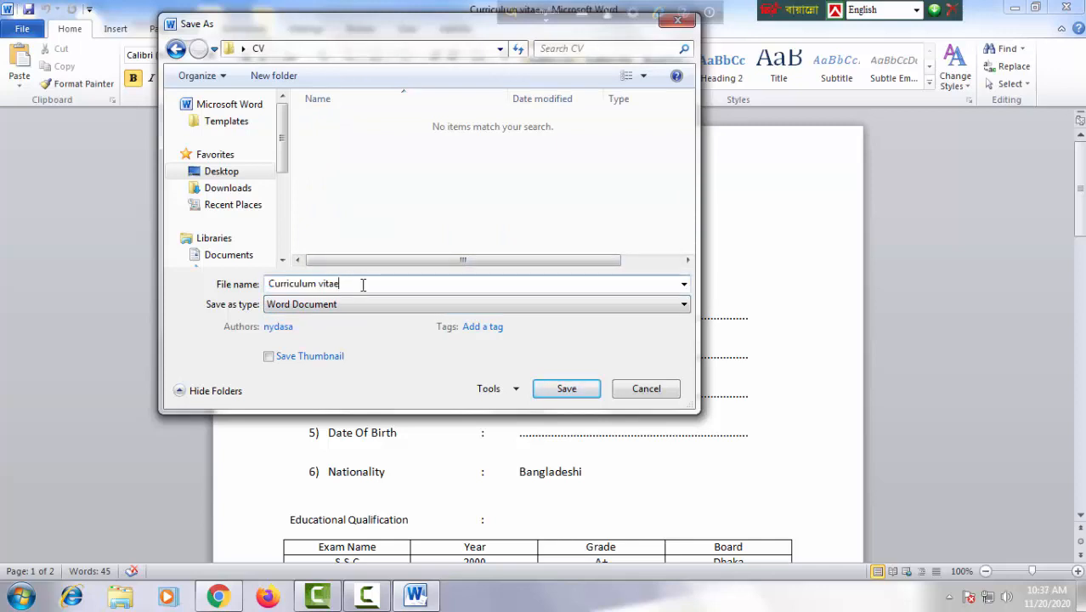
pyautogui.click(566, 388)
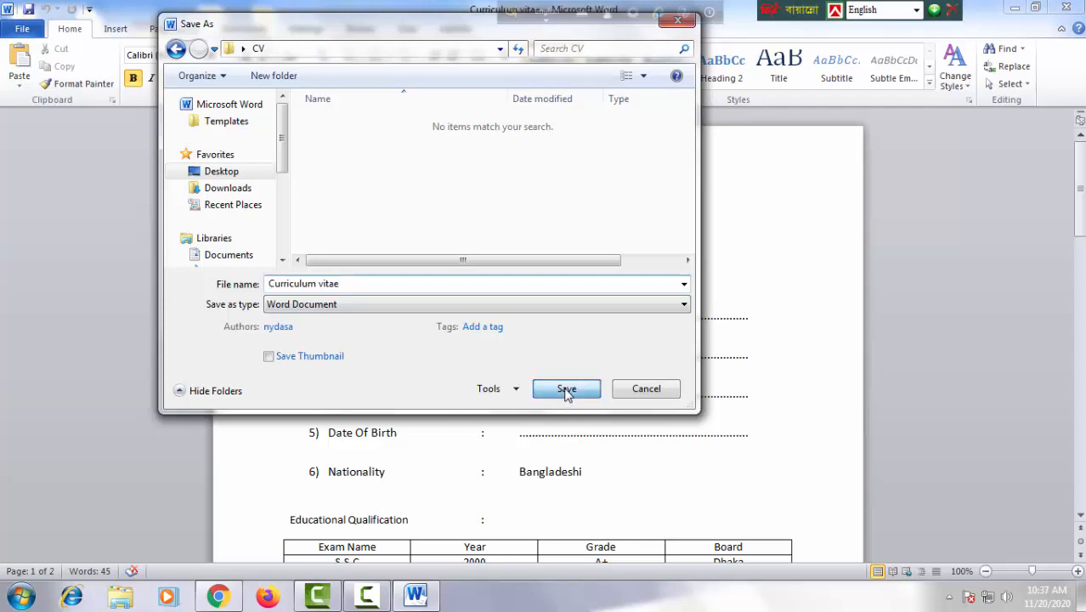
pyautogui.click(1067, 7)
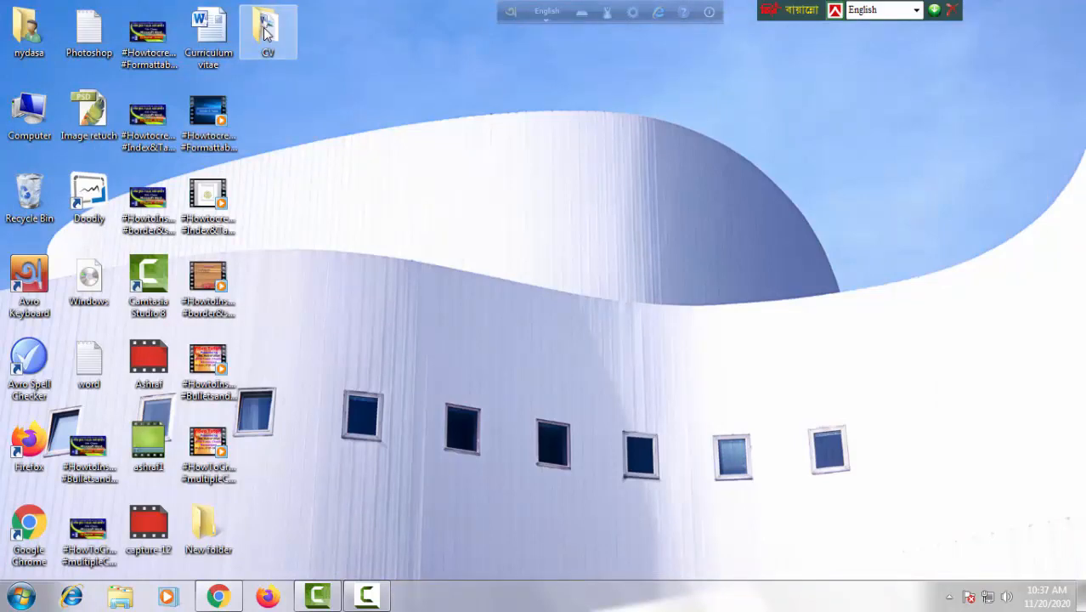
# Open "Curriculum vitae" from the desktop's CV folder with its opening password and go to the end of the document
pyautogui.doubleClick(263, 27)
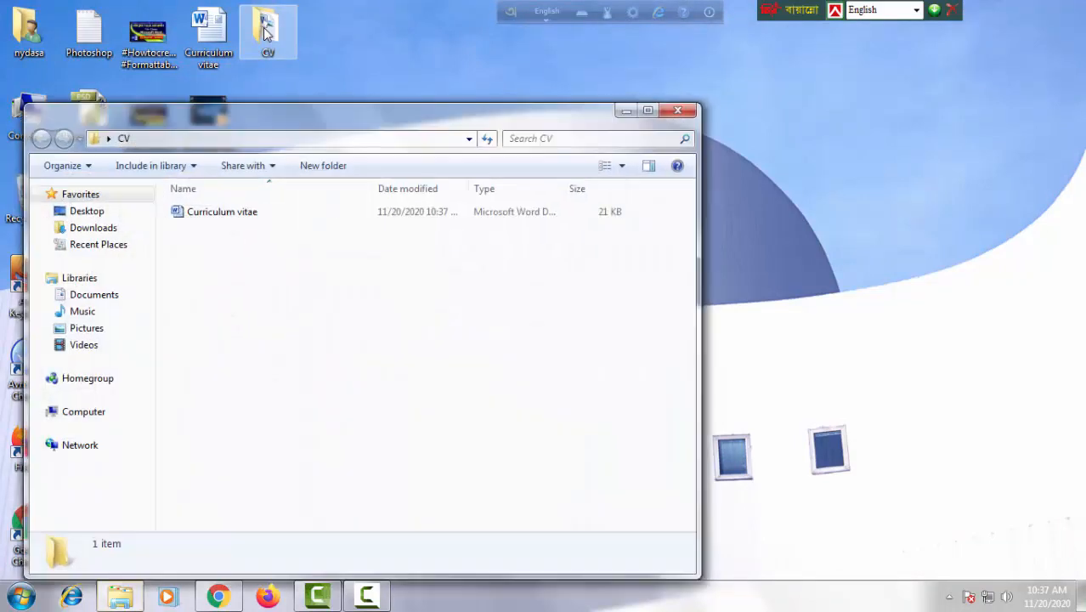
pyautogui.doubleClick(214, 214)
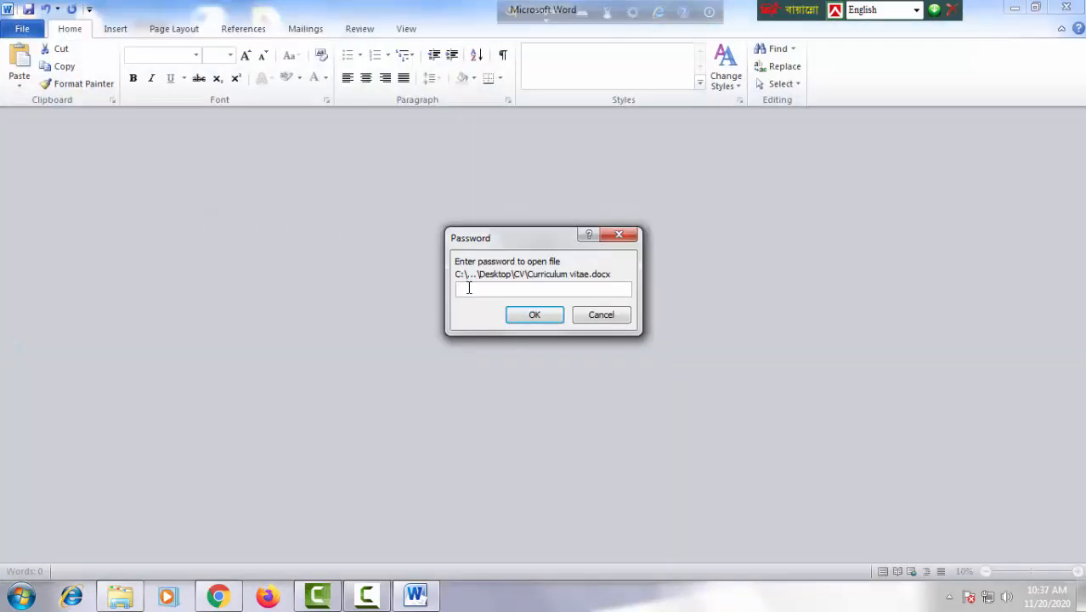
pyautogui.press('Return')
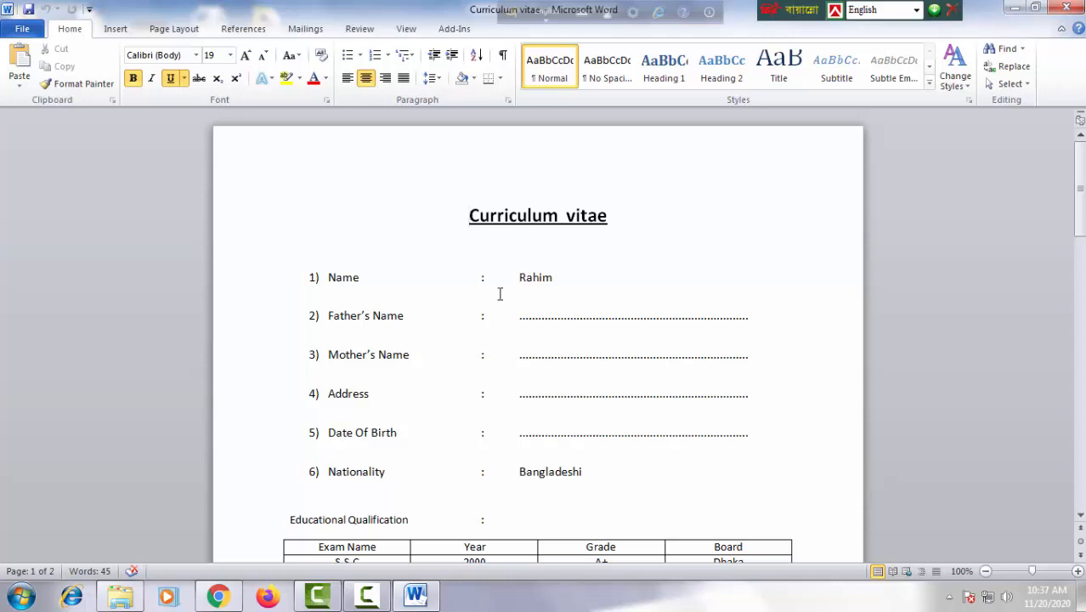
pyautogui.hotkey('ctrl', 'End')
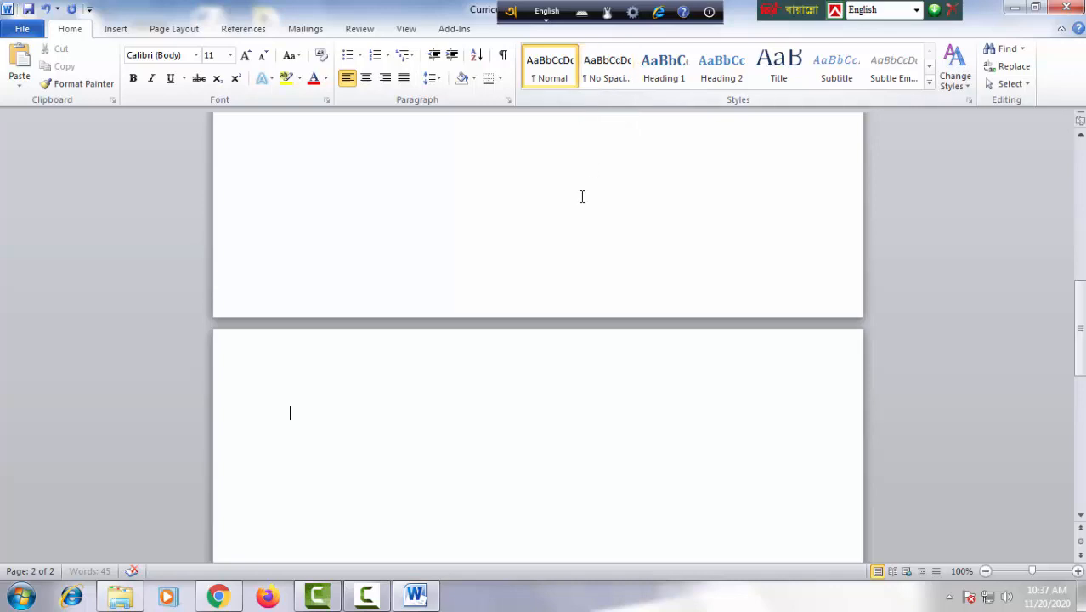
# Create a new blank document and open the Accessibility help article "Customize keyboard shortcuts"
pyautogui.hotkey('ctrl', 'n')
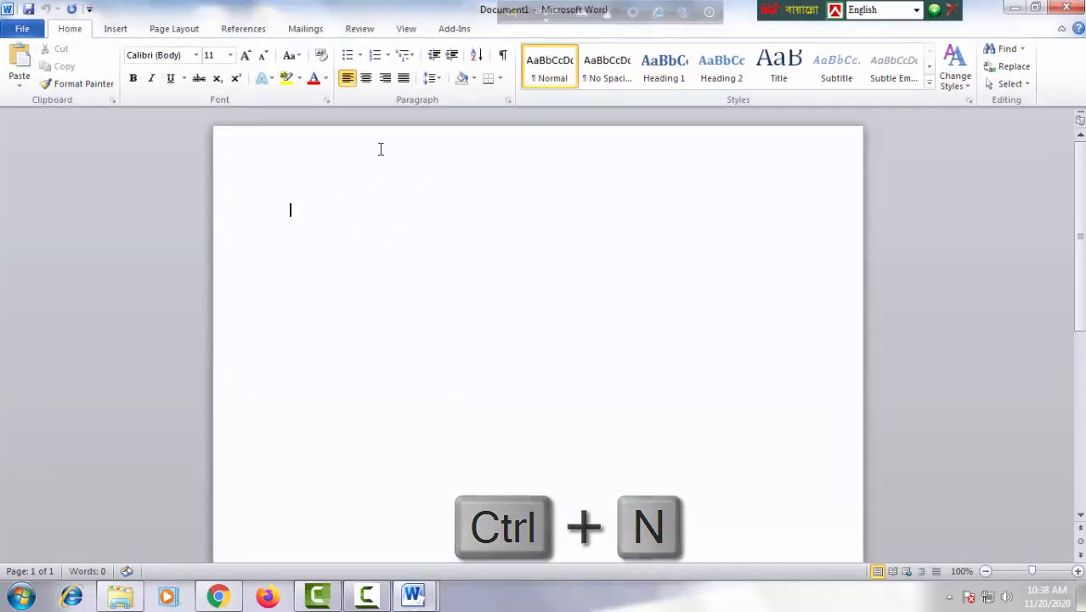
pyautogui.click(1078, 29)
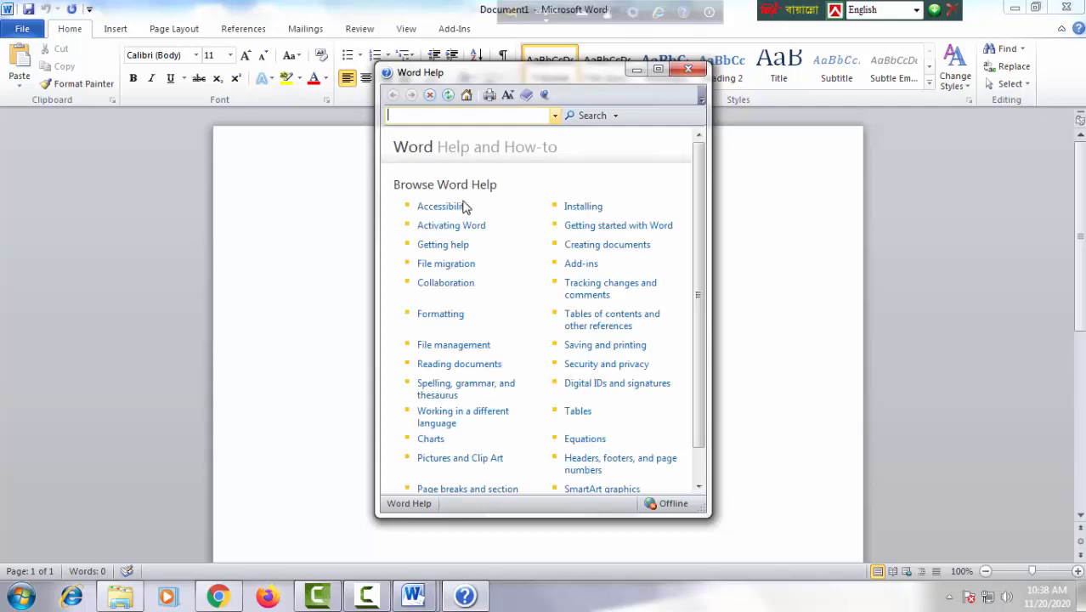
pyautogui.click(438, 207)
pyautogui.click(462, 227)
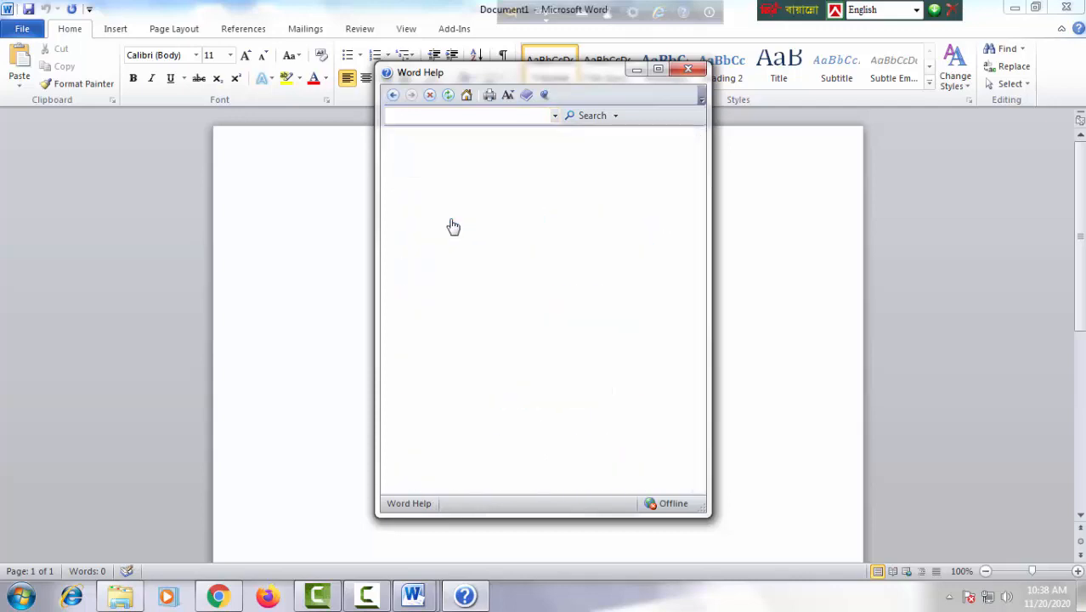
# Copy the help article's opening paragraph, close the help, and paste it into the blank document with its source formatting
pyautogui.moveTo(390, 233); pyautogui.dragTo(434, 283)
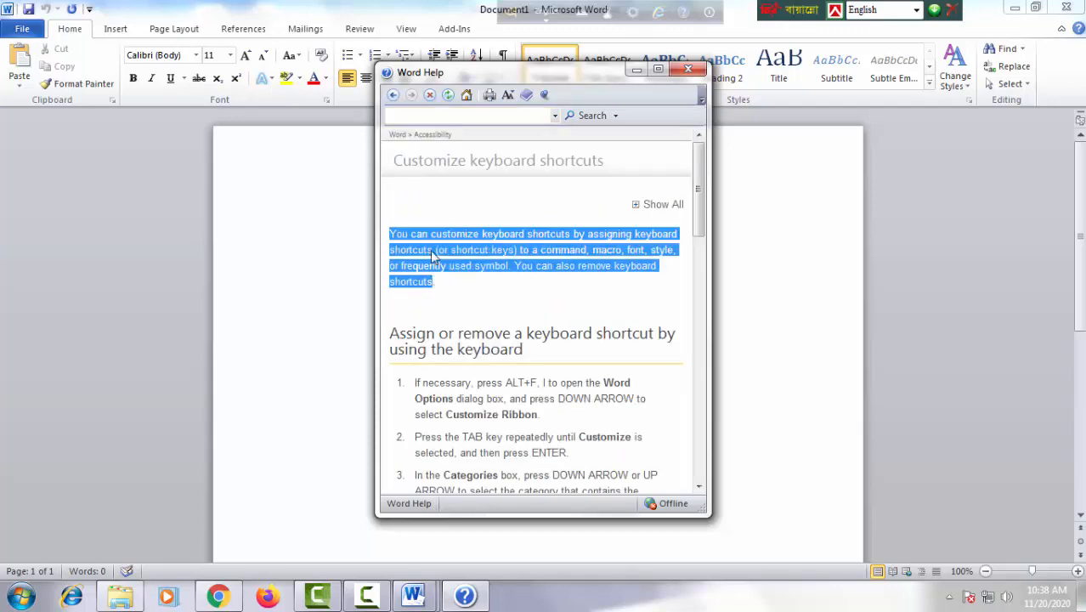
pyautogui.moveTo(699, 181); pyautogui.dragTo(542, 214)
pyautogui.rightClick(511, 242)
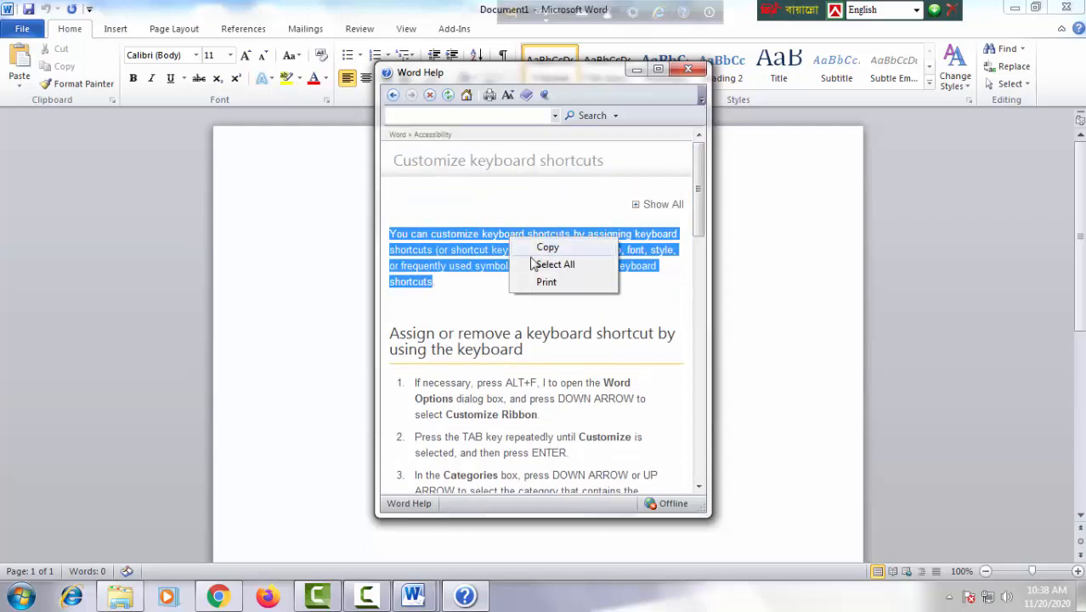
pyautogui.click(544, 248)
pyautogui.click(690, 73)
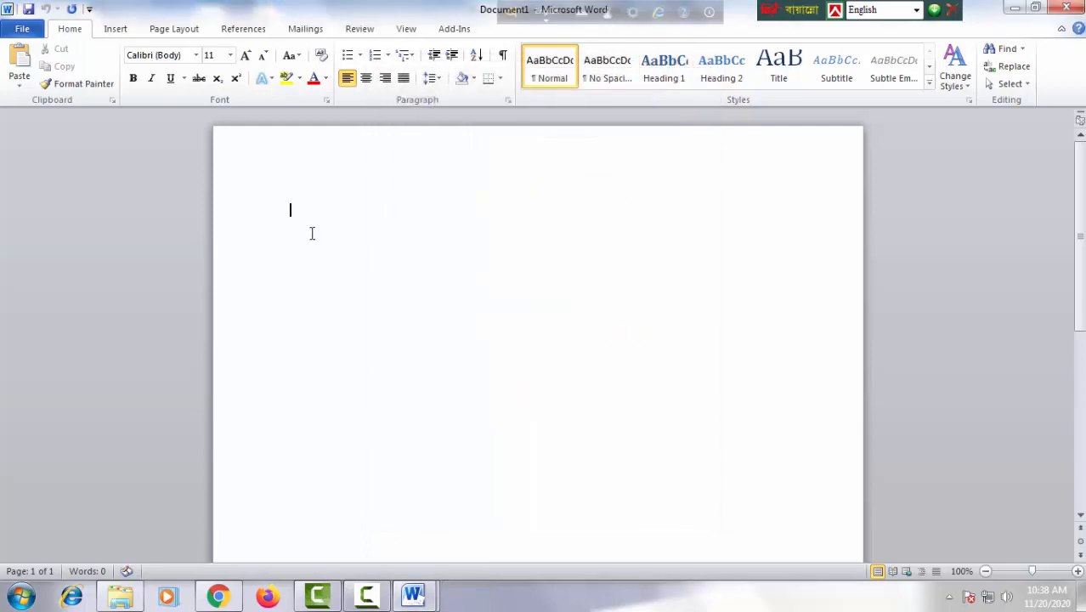
pyautogui.rightClick(296, 210)
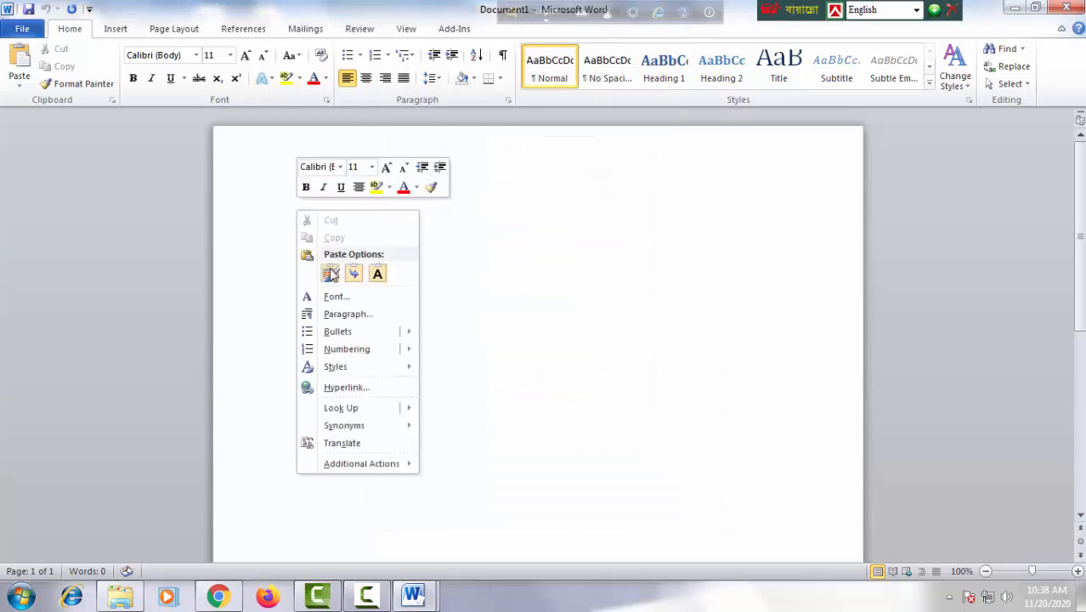
pyautogui.click(332, 276)
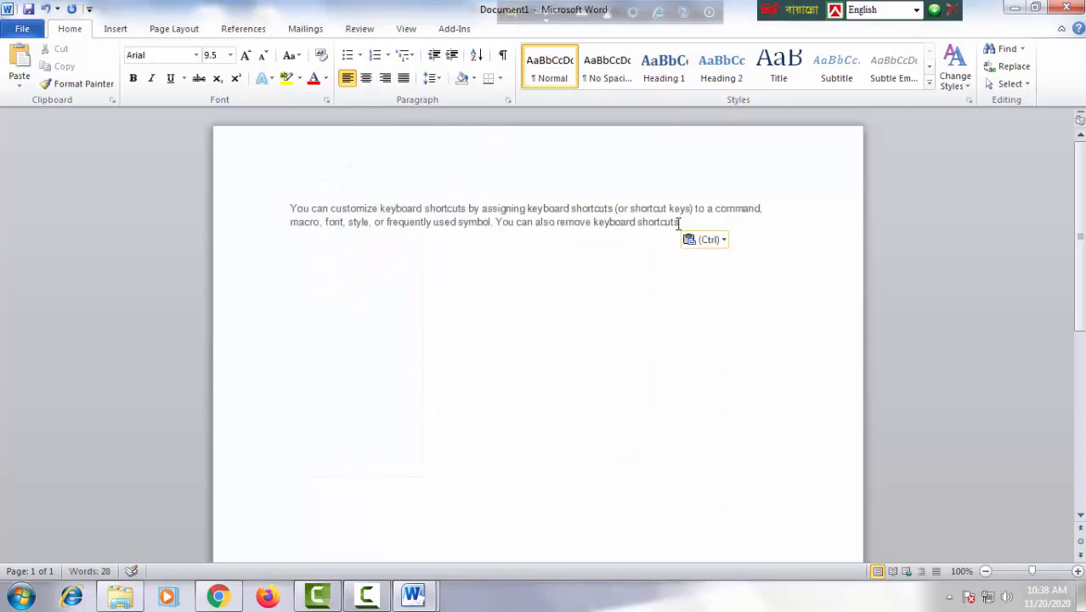
# Paste the copied paragraph two more times directly after the existing text
pyautogui.moveTo(681, 222); pyautogui.dragTo(303, 211)
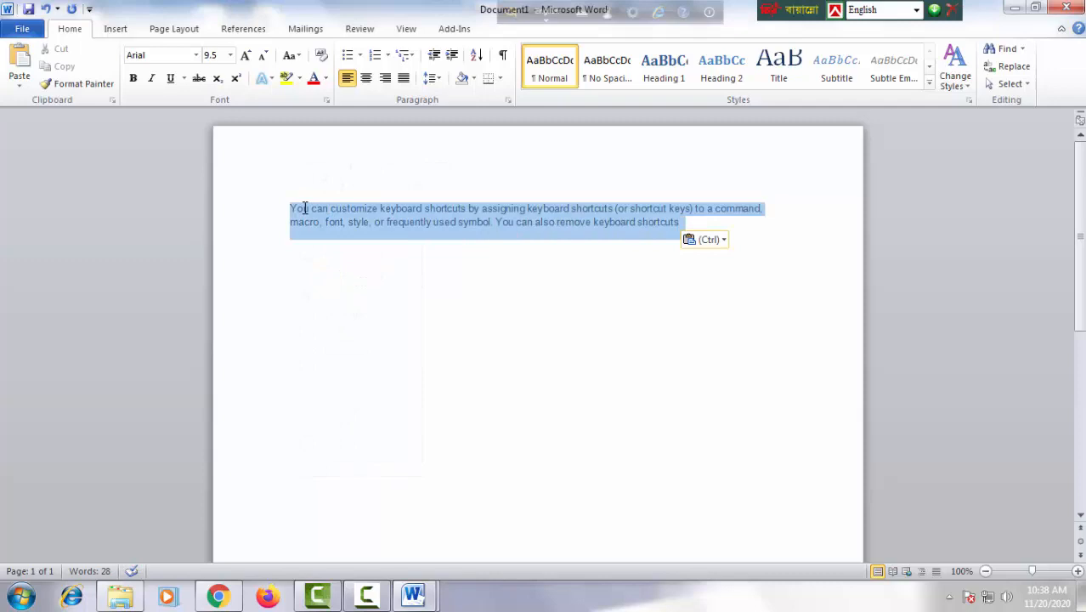
pyautogui.click(683, 224)
pyautogui.rightClick(683, 224)
pyautogui.click(718, 289)
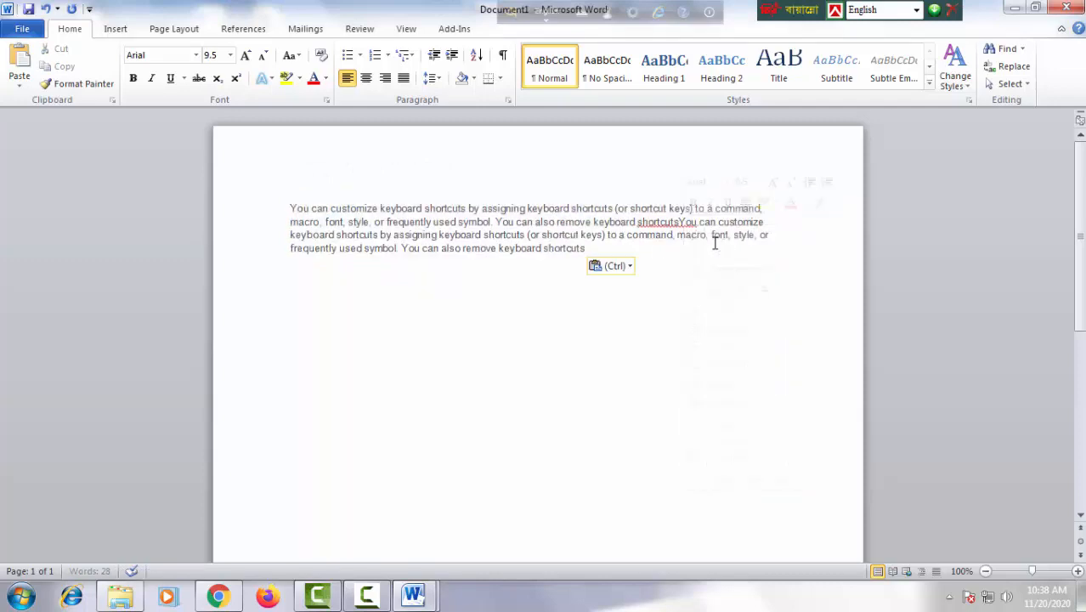
pyautogui.rightClick(593, 246)
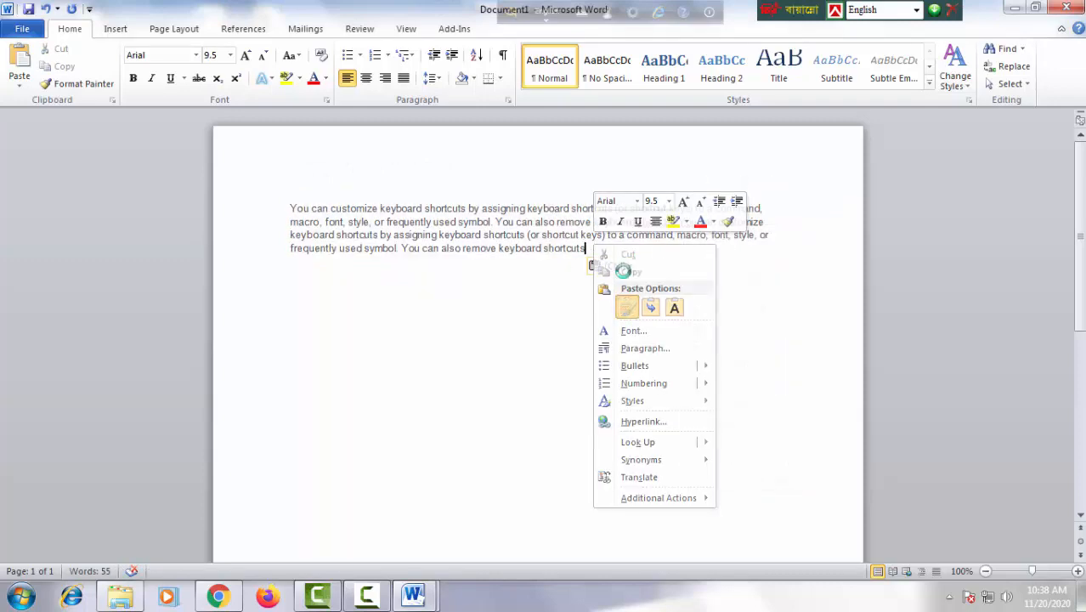
pyautogui.click(628, 305)
# Copy all three repetitions of the paragraph together and paste them three times at the end of the text
pyautogui.moveTo(477, 275); pyautogui.dragTo(290, 208)
pyautogui.hotkey('ctrl', 'c')
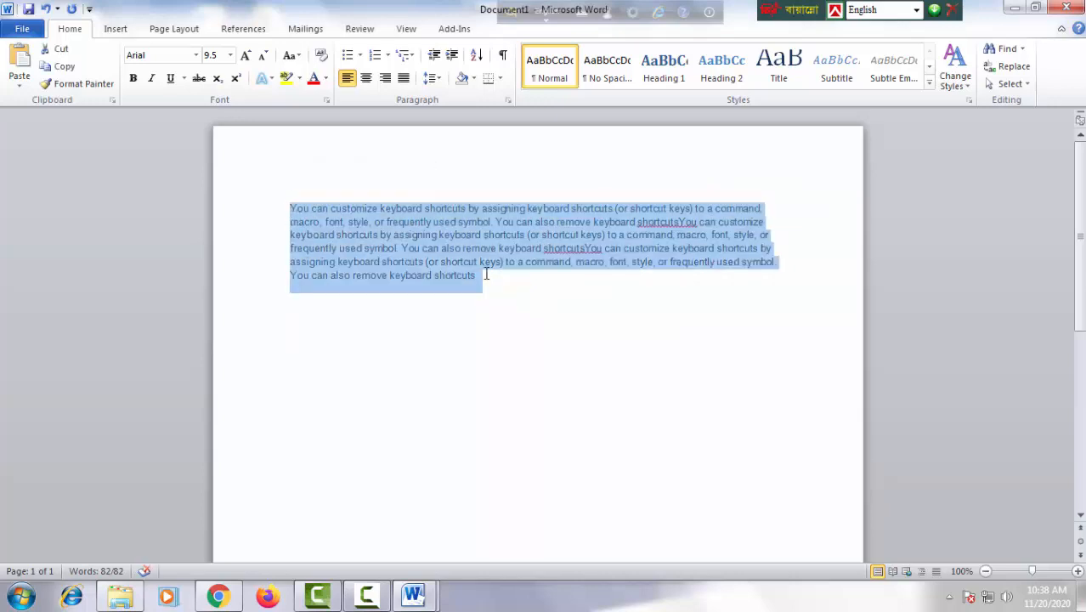
pyautogui.click(489, 278)
pyautogui.hotkey('ctrl', 'v')
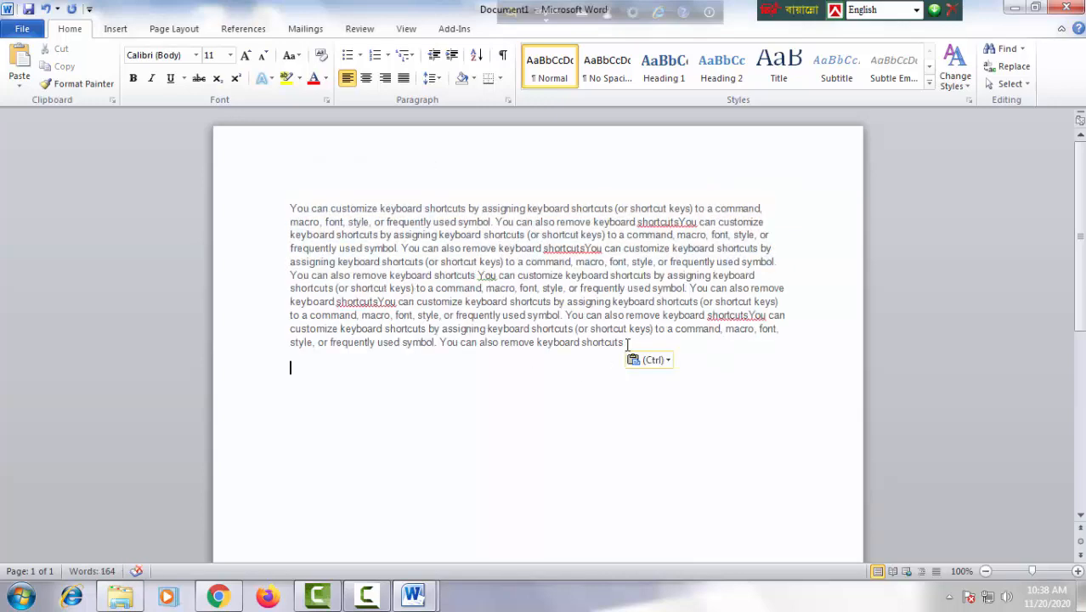
pyautogui.hotkey('ctrl', 'v')
pyautogui.press('BackSpace')
pyautogui.hotkey('ctrl', 'v')
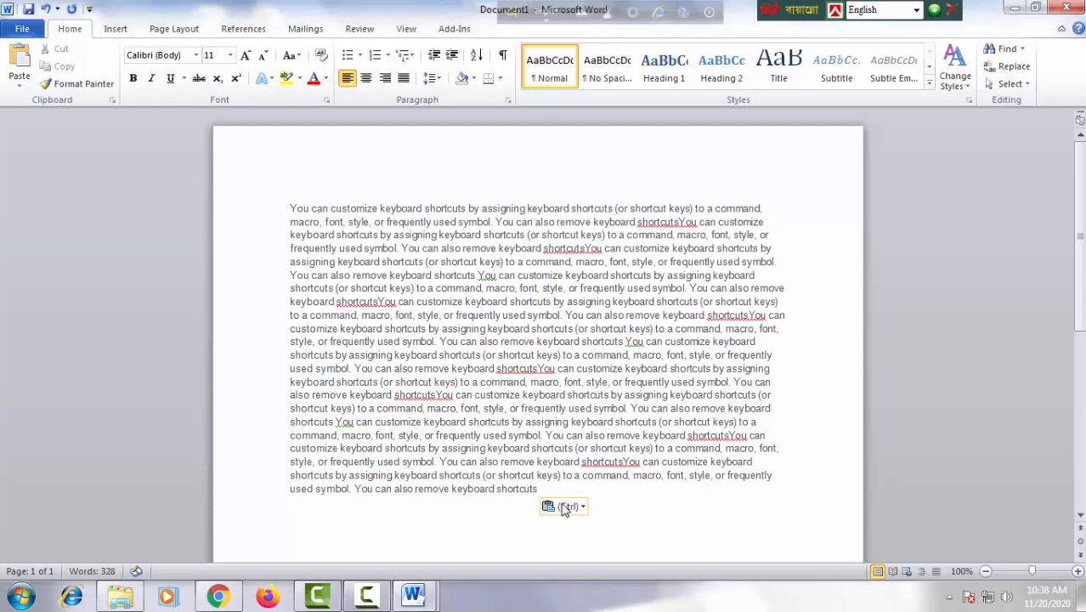
# Keep pasting the copied block near the end of the text until the document runs well onto a second page
pyautogui.keyDown('ctrl'); pyautogui.click(548, 476); pyautogui.keyUp('ctrl')
pyautogui.hotkey('ctrl', 'v')
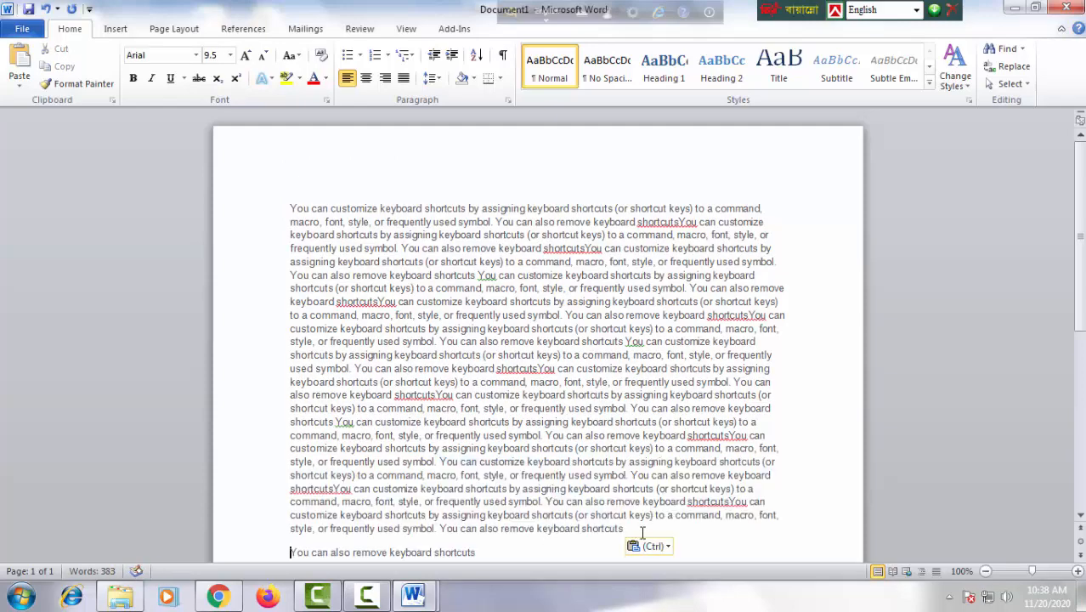
pyautogui.hotkey('ctrl', 'v')
pyautogui.hotkey('ctrl', 'v')
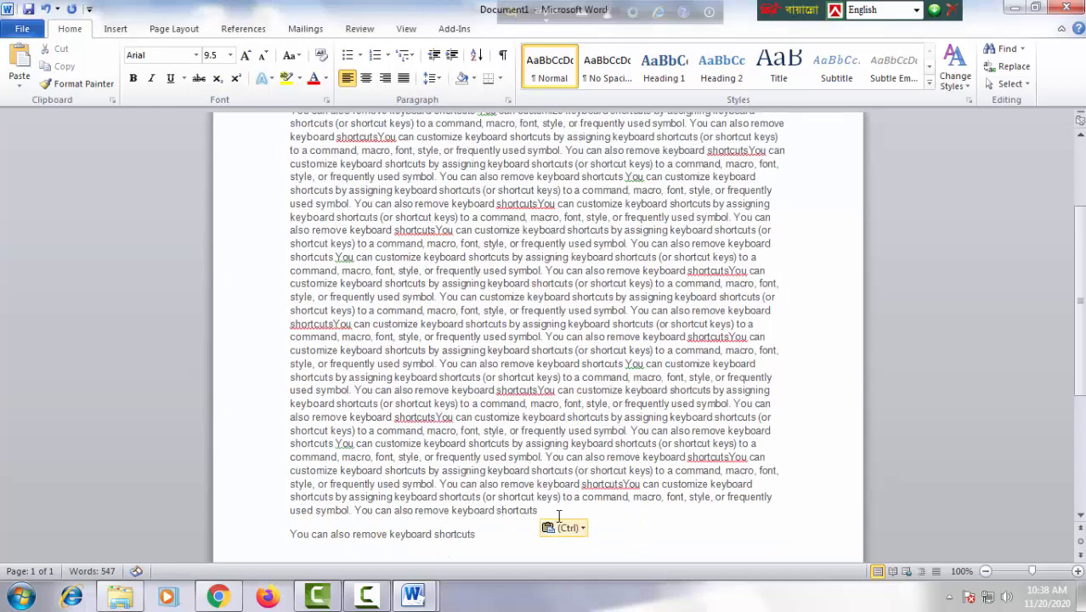
pyautogui.hotkey('ctrl', 'v')
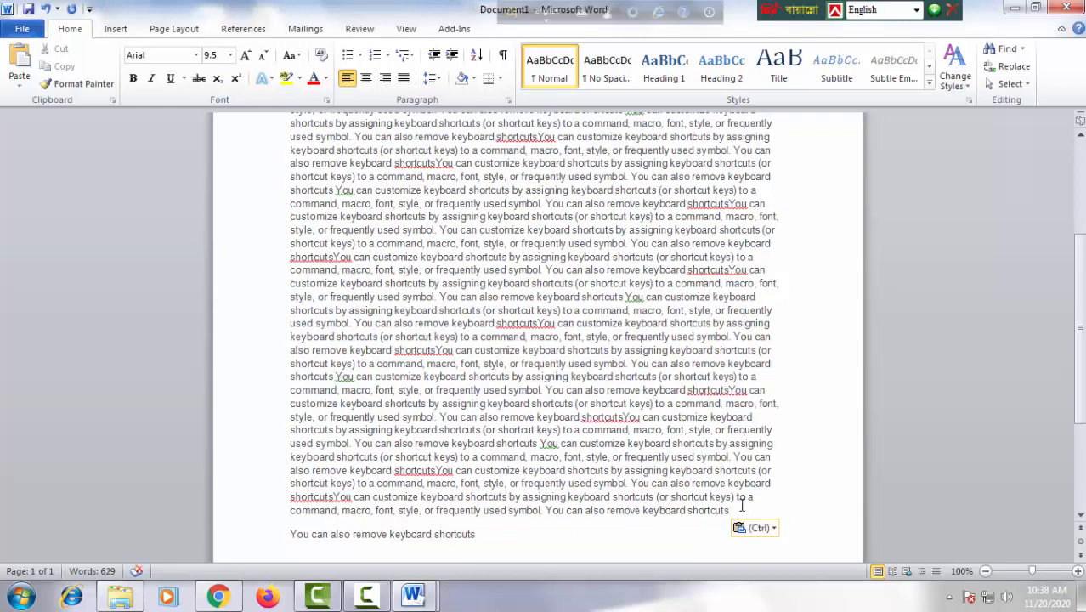
pyautogui.click(734, 511)
pyautogui.hotkey('ctrl', 'v')
pyautogui.hotkey('ctrl', 'v')
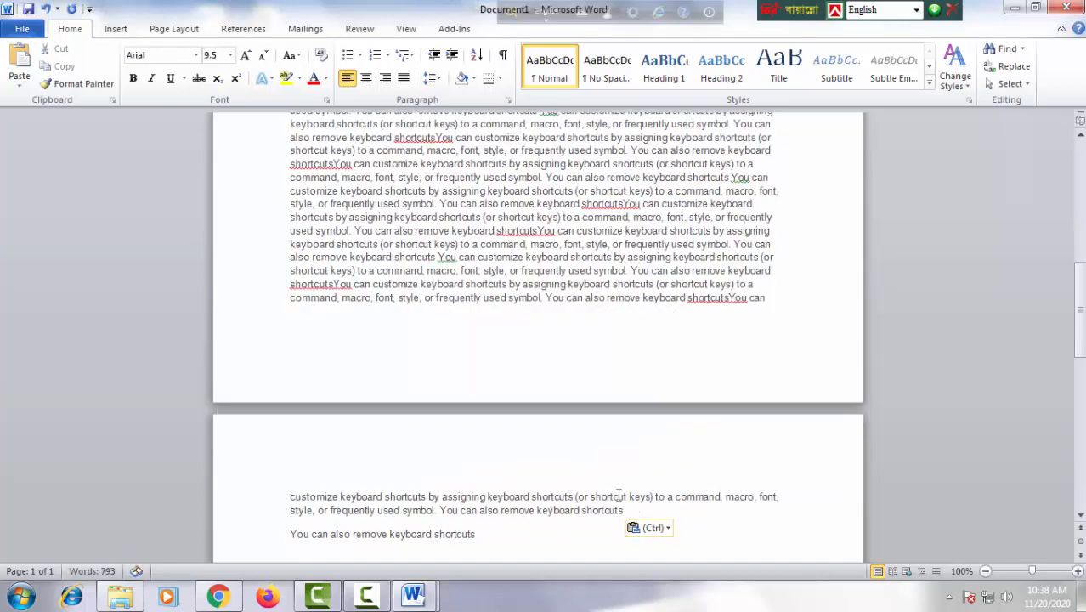
pyautogui.hotkey('ctrl', 'v')
pyautogui.click(604, 506)
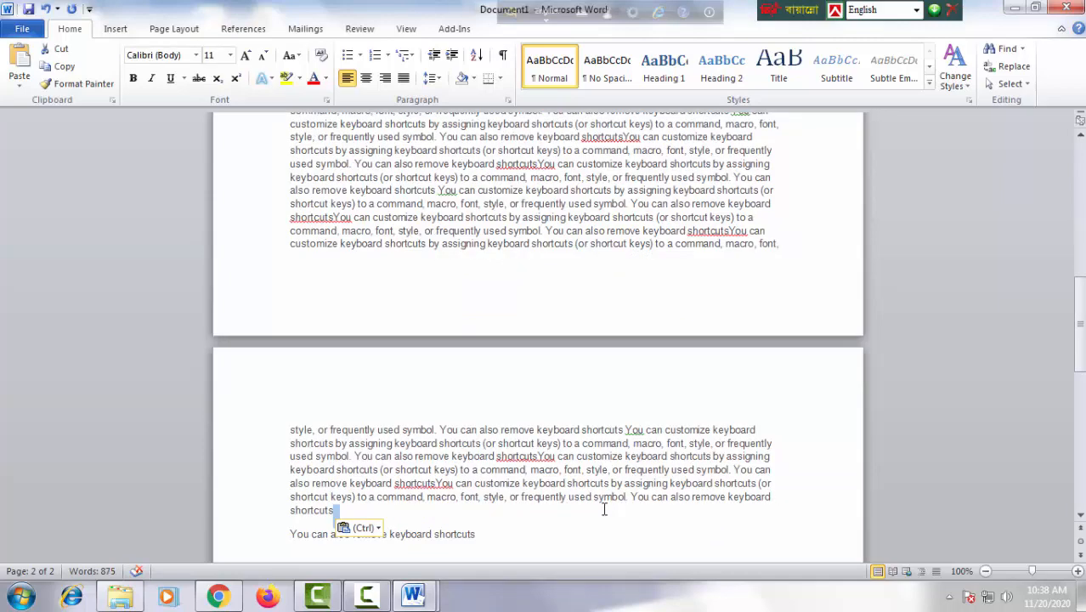
pyautogui.hotkey('ctrl', 'v')
pyautogui.moveTo(497, 510); pyautogui.dragTo(290, 532)
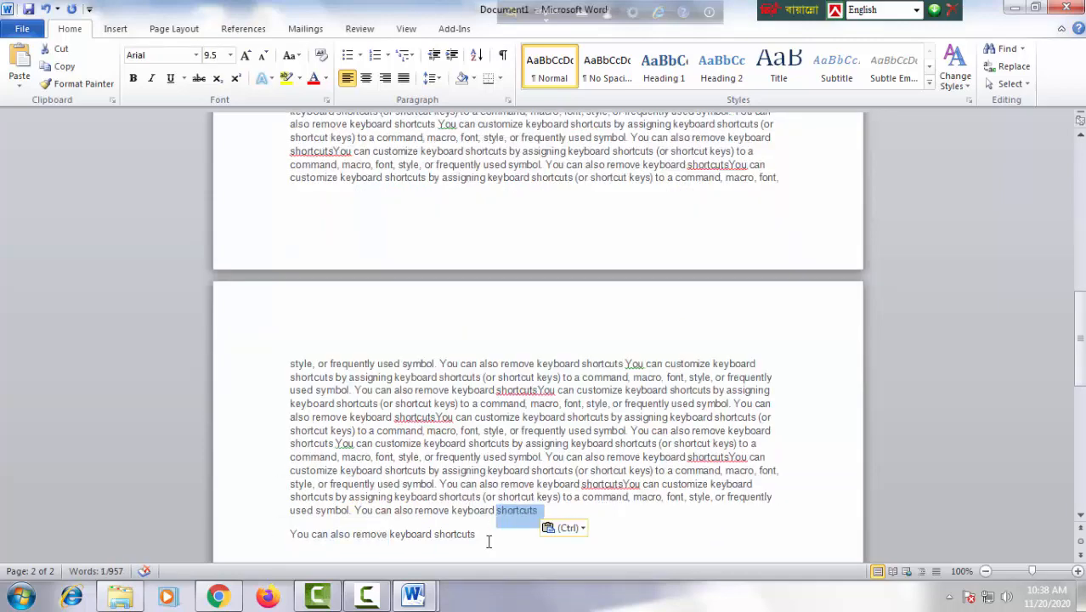
pyautogui.click(488, 542)
# Select the entire document text and justify it
pyautogui.scroll(10, 493, 436)
pyautogui.scroll(3, 498, 407)
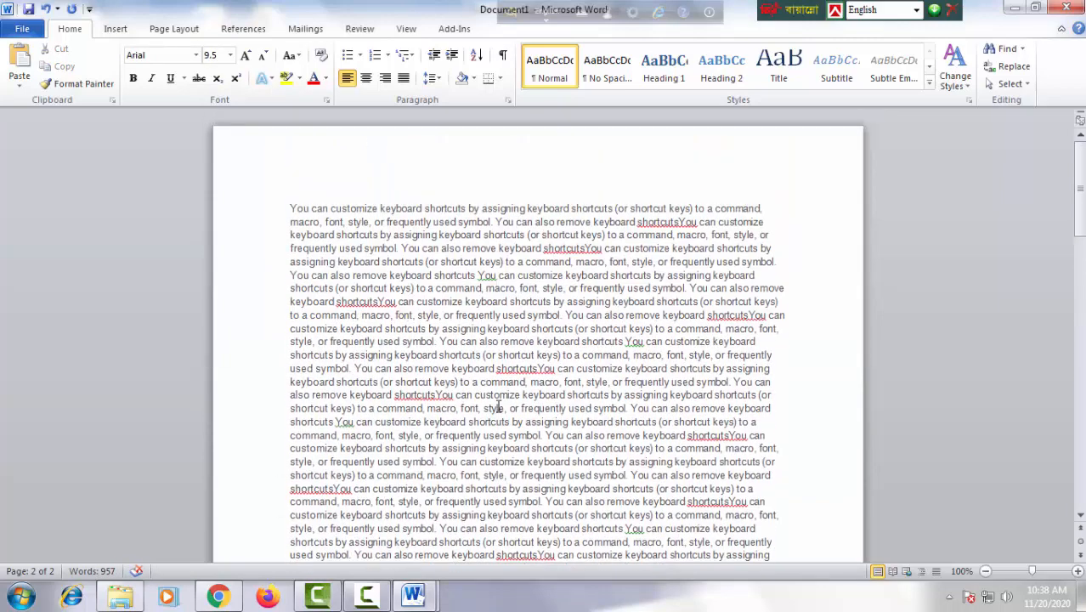
pyautogui.hotkey('ctrl', 'a')
pyautogui.hotkey('ctrl', 'j')
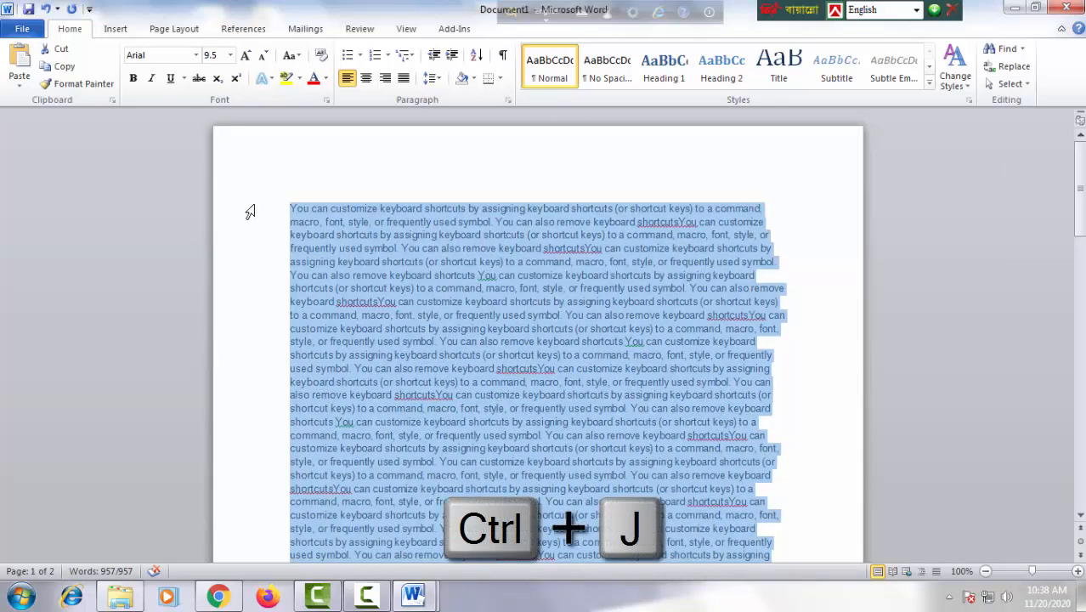
pyautogui.hotkey('ctrl', 'j')
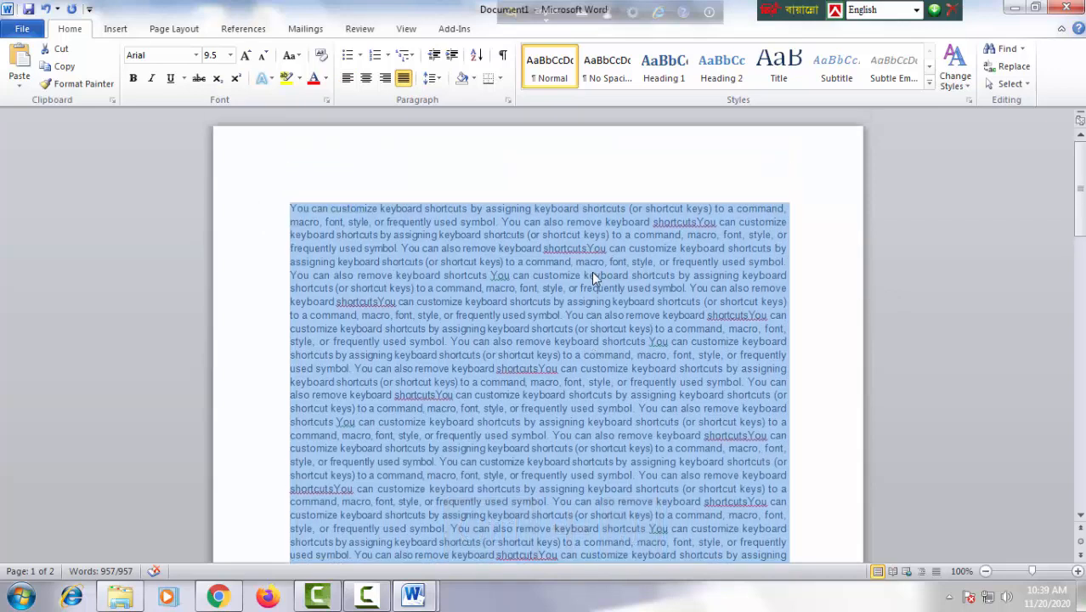
# Arrange the whole text in two columns, and change it to three columns
pyautogui.scroll(-1, 526, 242)
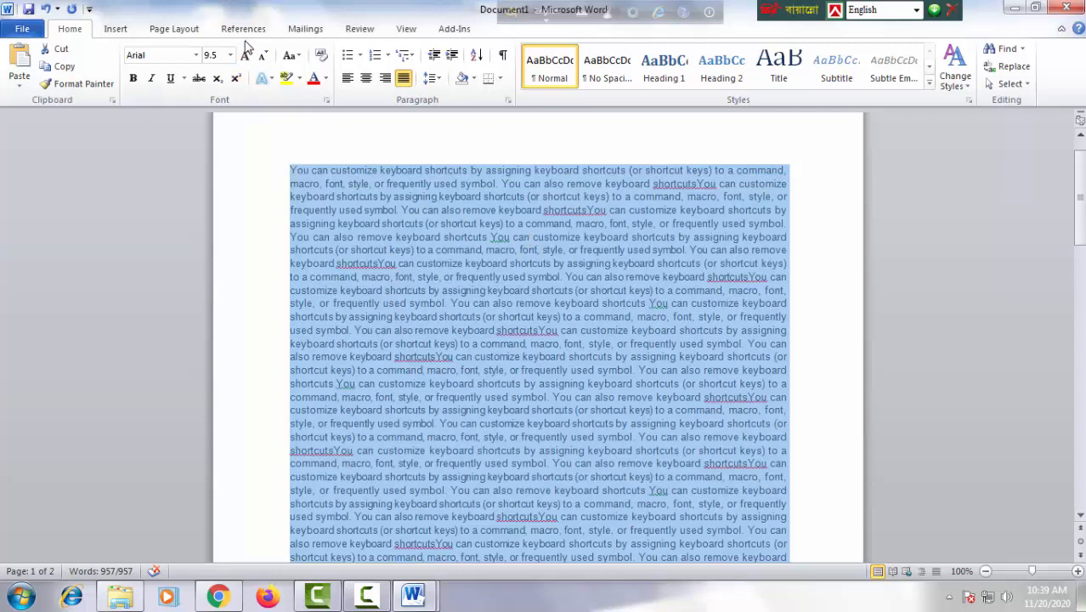
pyautogui.click(170, 33)
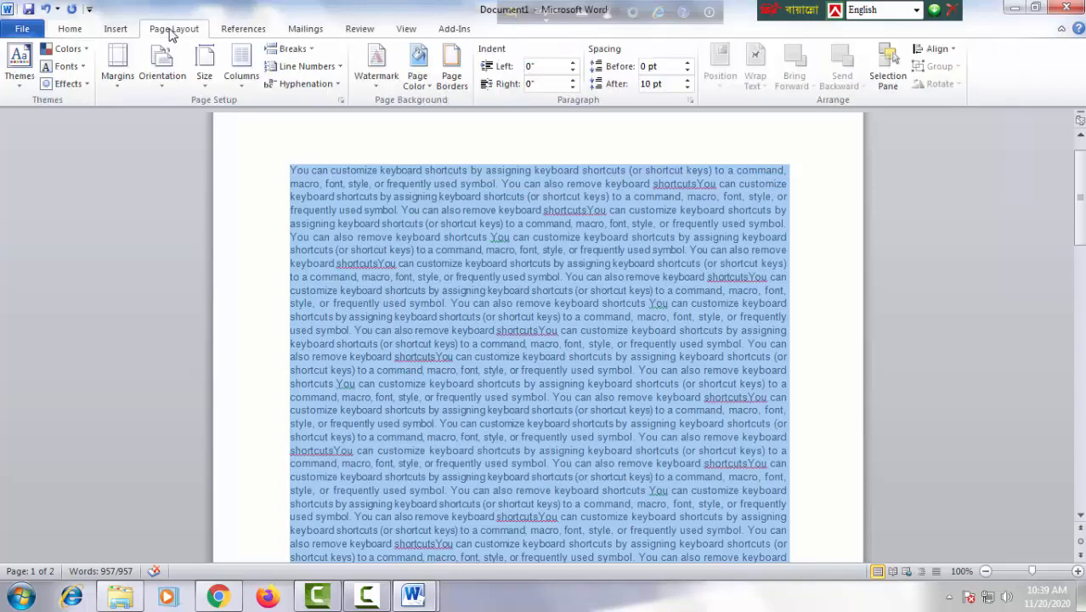
pyautogui.click(242, 85)
pyautogui.click(241, 149)
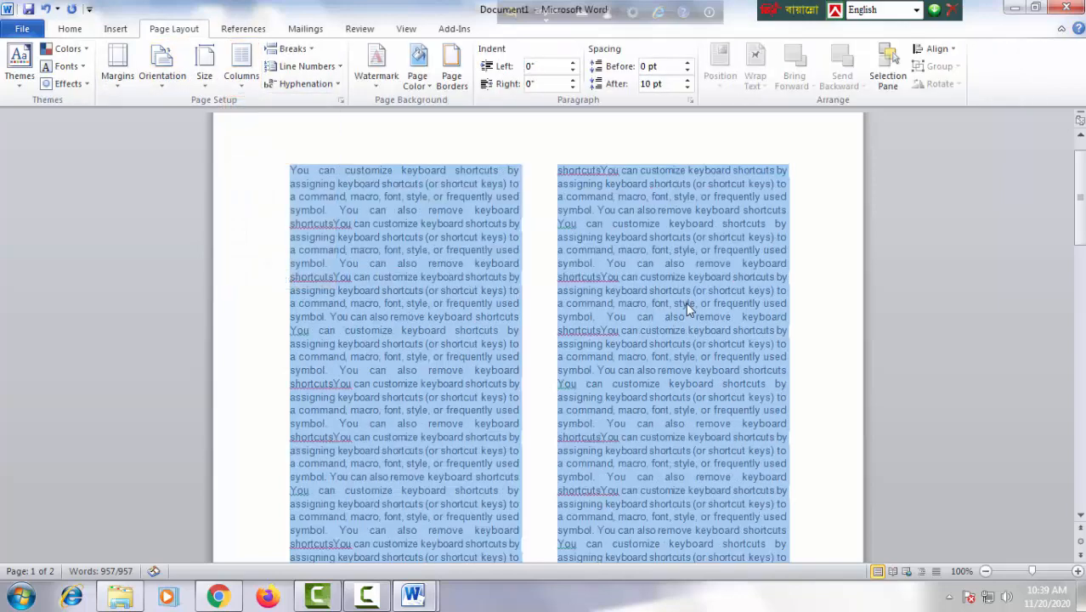
pyautogui.scroll(-1, 685, 303)
pyautogui.scroll(-8, 685, 301)
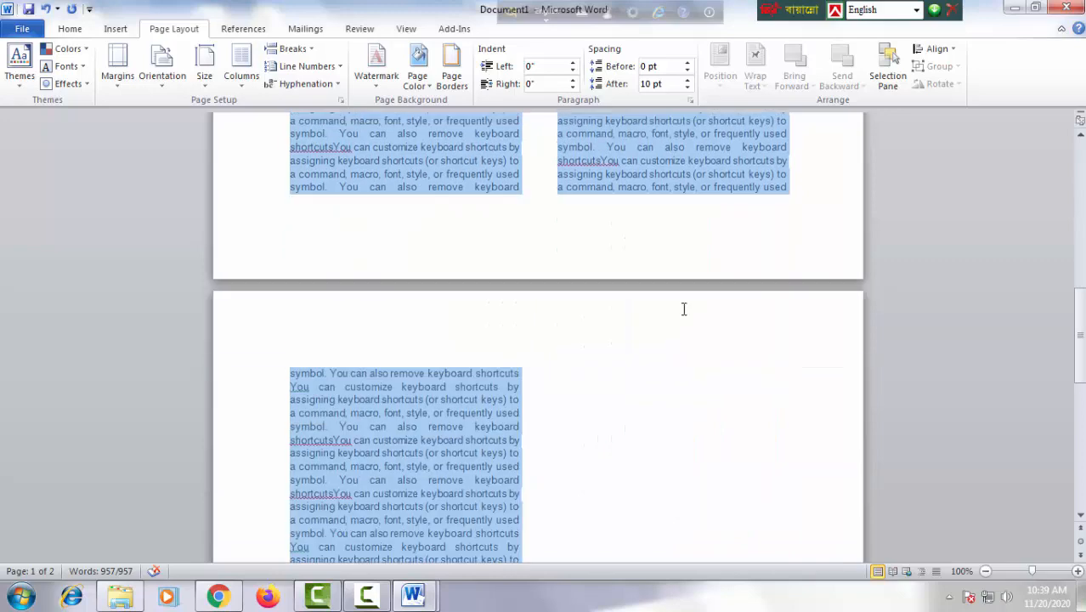
pyautogui.scroll(3, 683, 304)
pyautogui.click(680, 293)
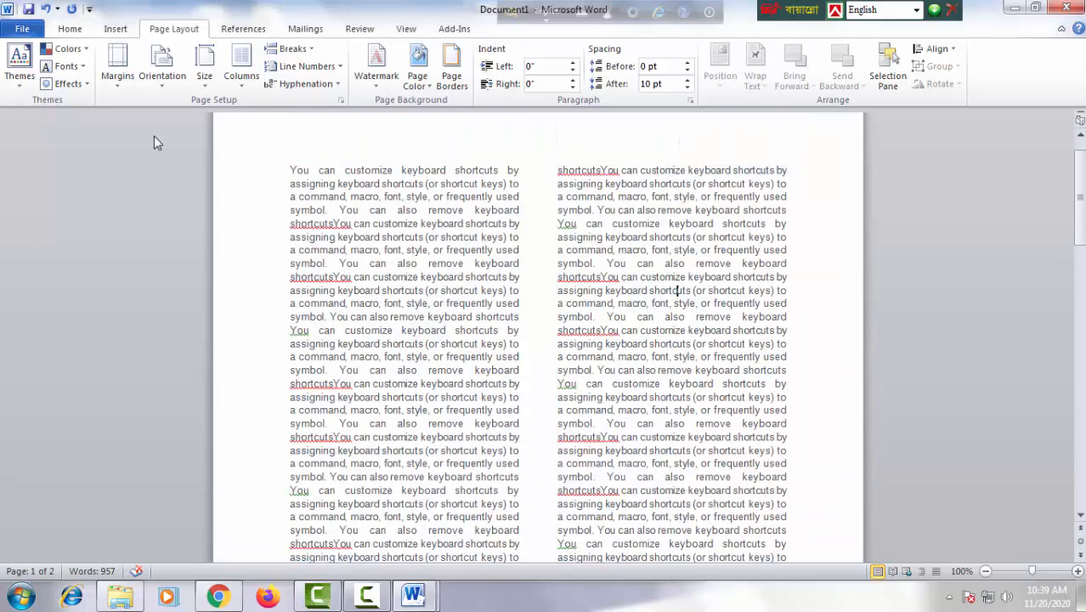
pyautogui.click(241, 80)
pyautogui.click(270, 184)
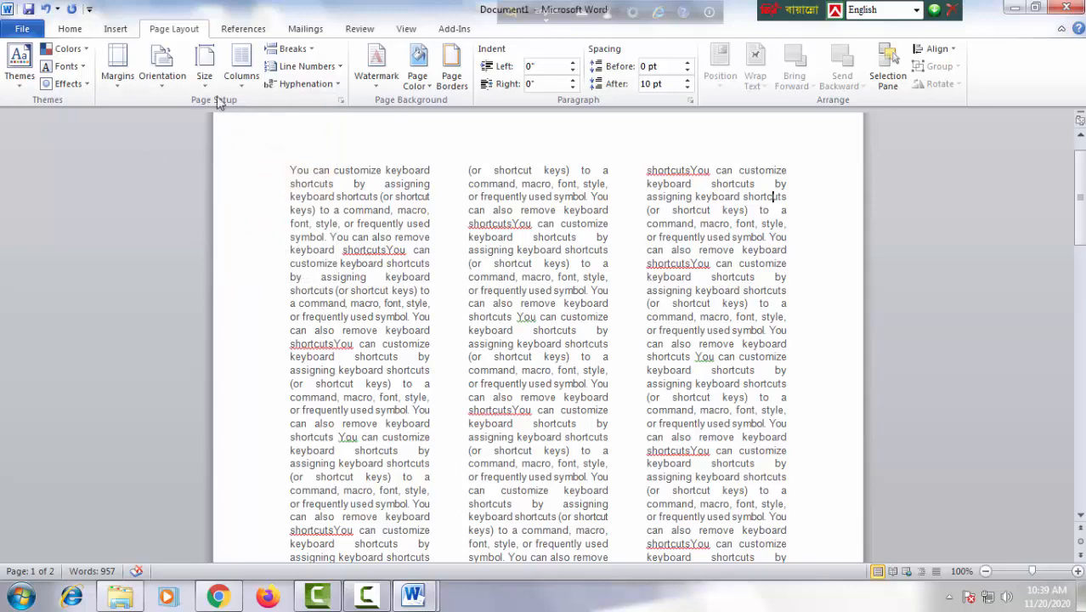
# Set the whole document to four equal-width columns using the detailed column settings, and return it to one column
pyautogui.click(241, 75)
pyautogui.click(281, 283)
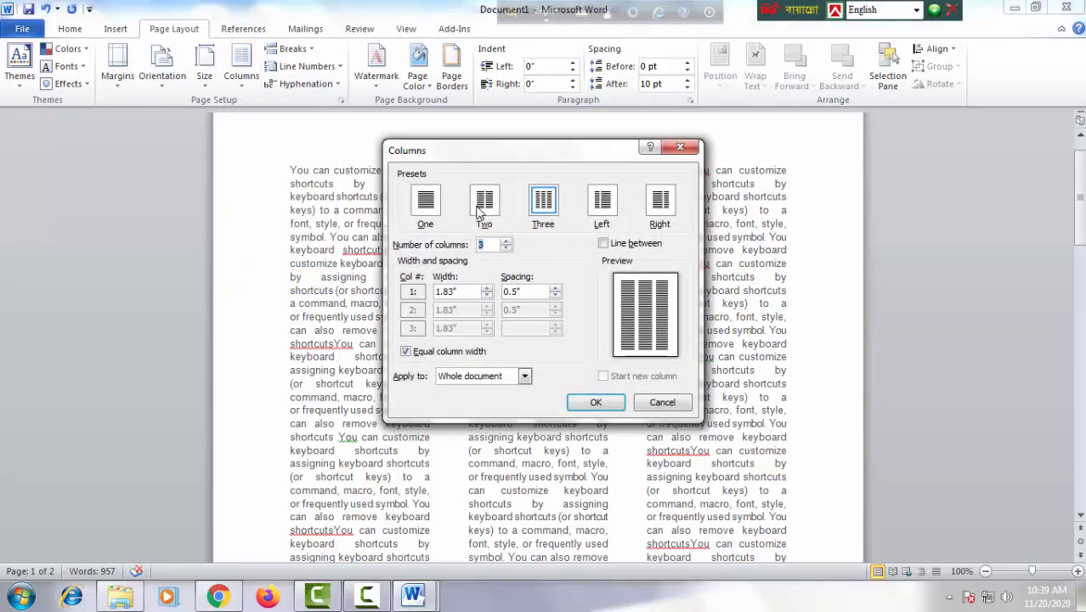
pyautogui.click(482, 209)
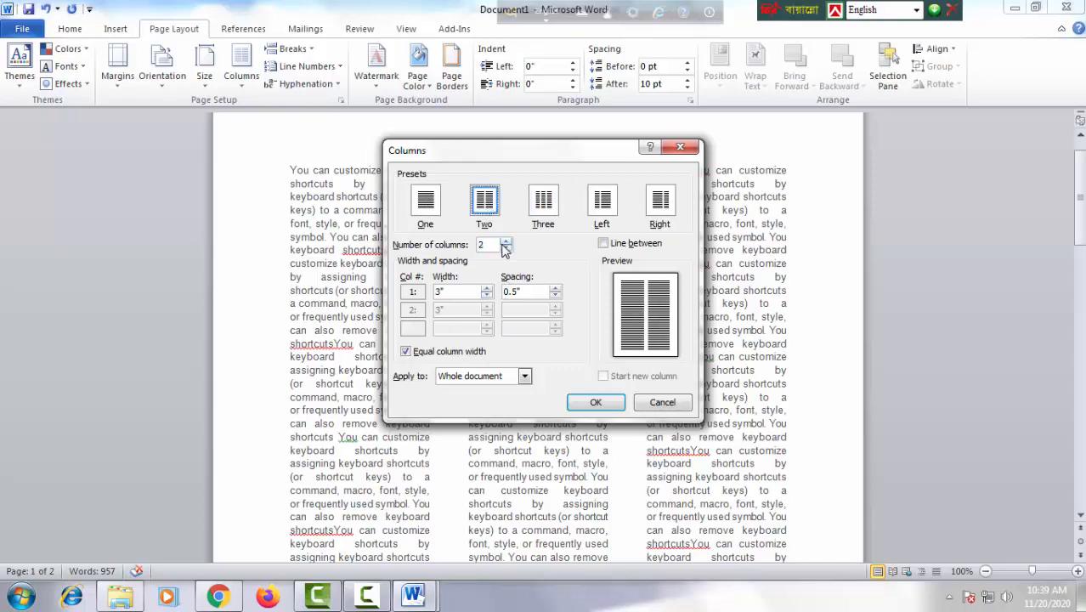
pyautogui.click(506, 240)
pyautogui.click(506, 240)
pyautogui.click(588, 404)
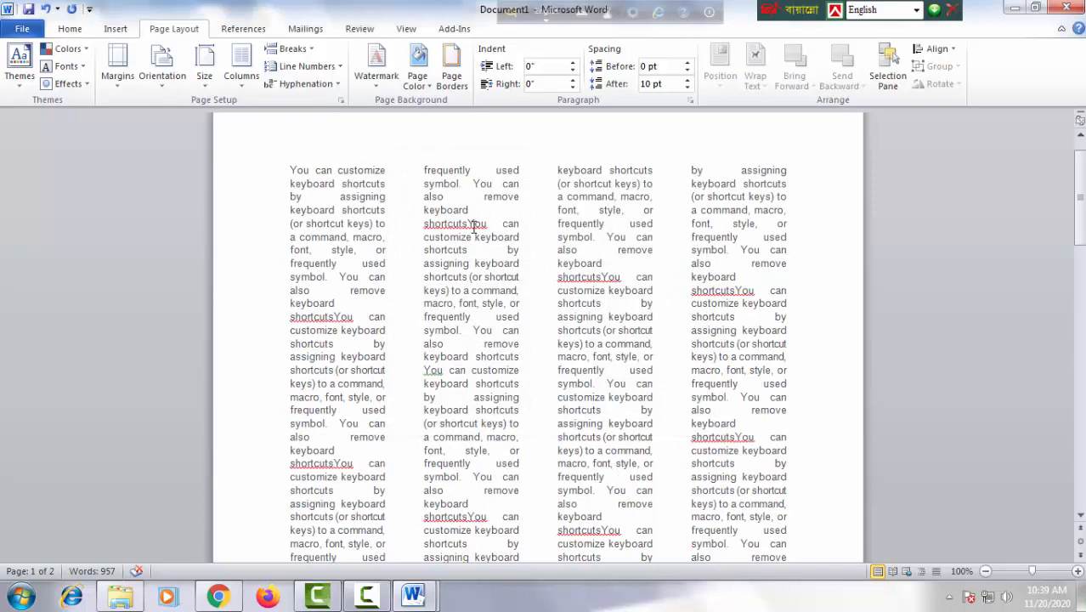
pyautogui.click(242, 68)
pyautogui.click(269, 115)
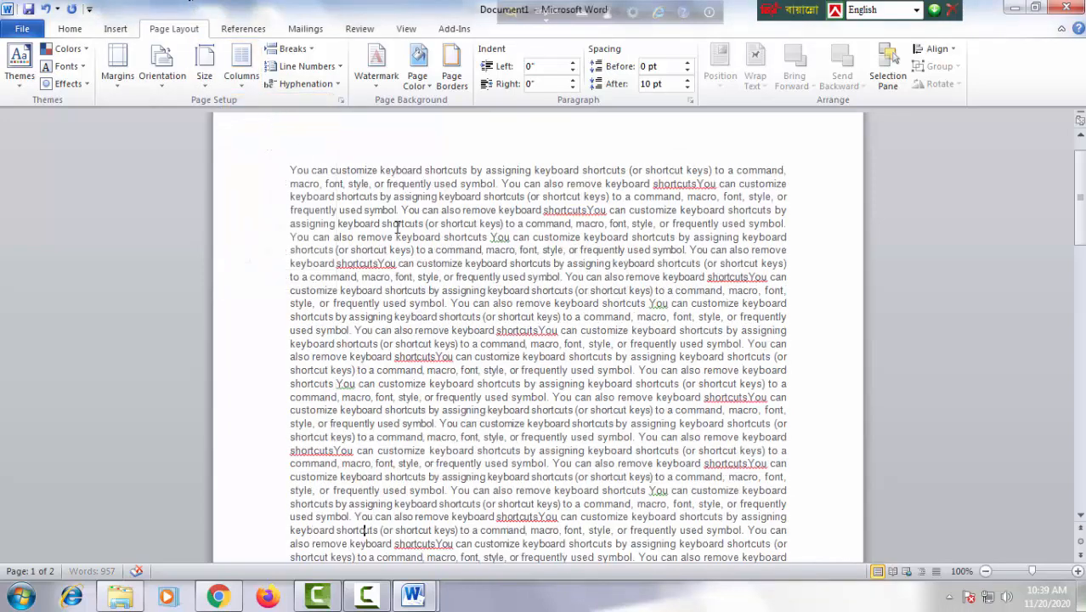
# Try the two-column layout on the document again and restore a single column
pyautogui.click(241, 68)
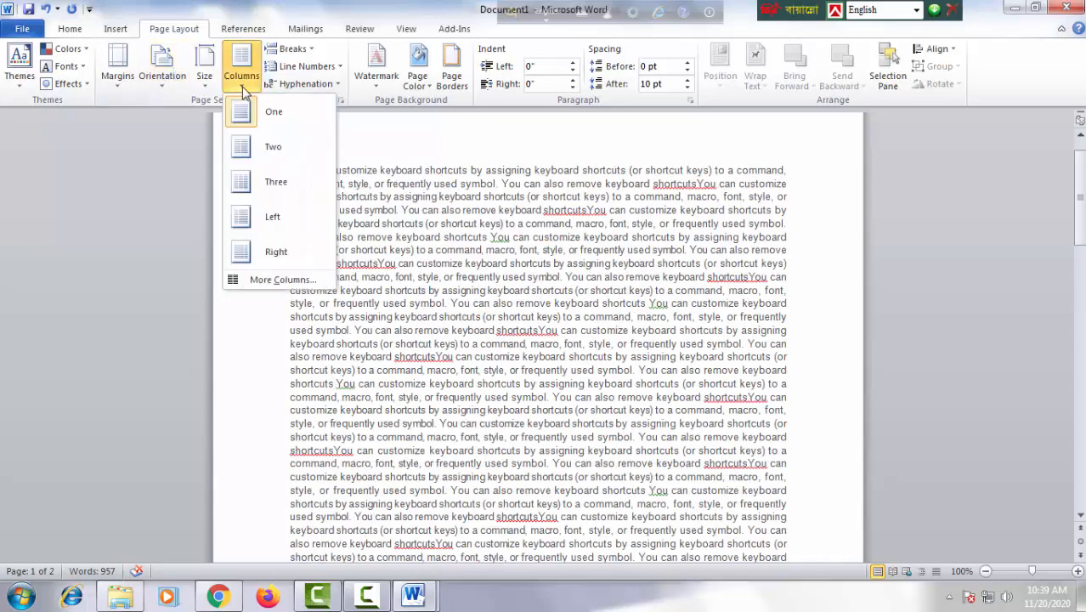
pyautogui.click(248, 155)
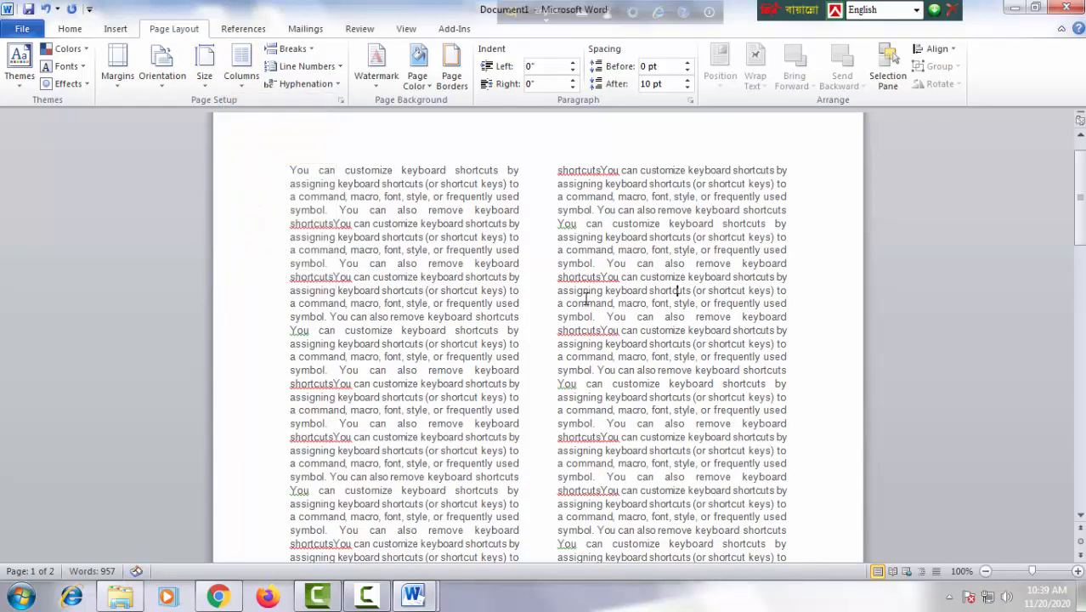
pyautogui.click(246, 87)
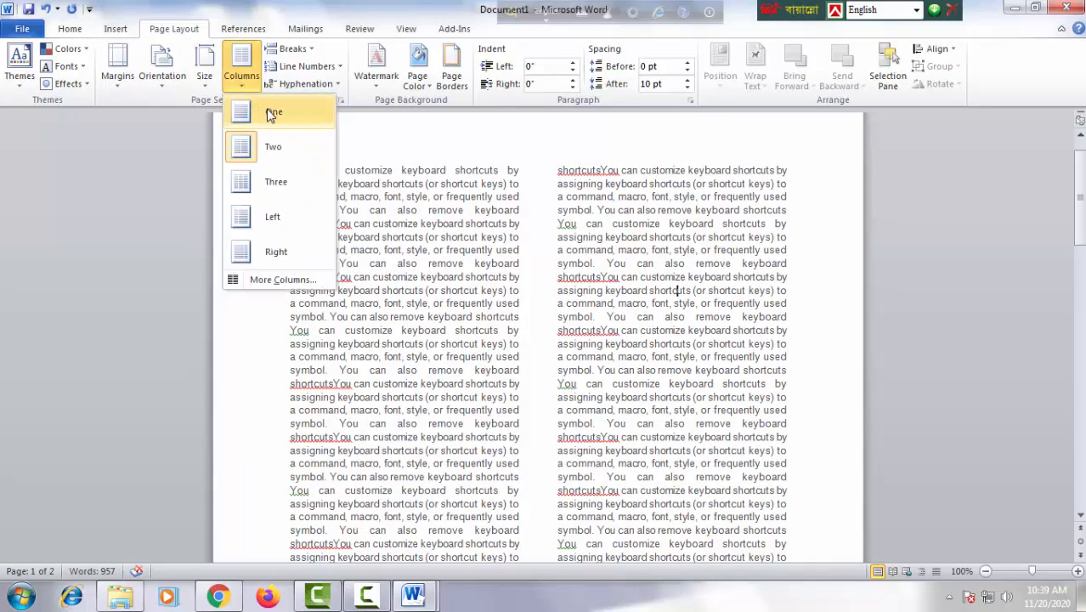
pyautogui.click(246, 114)
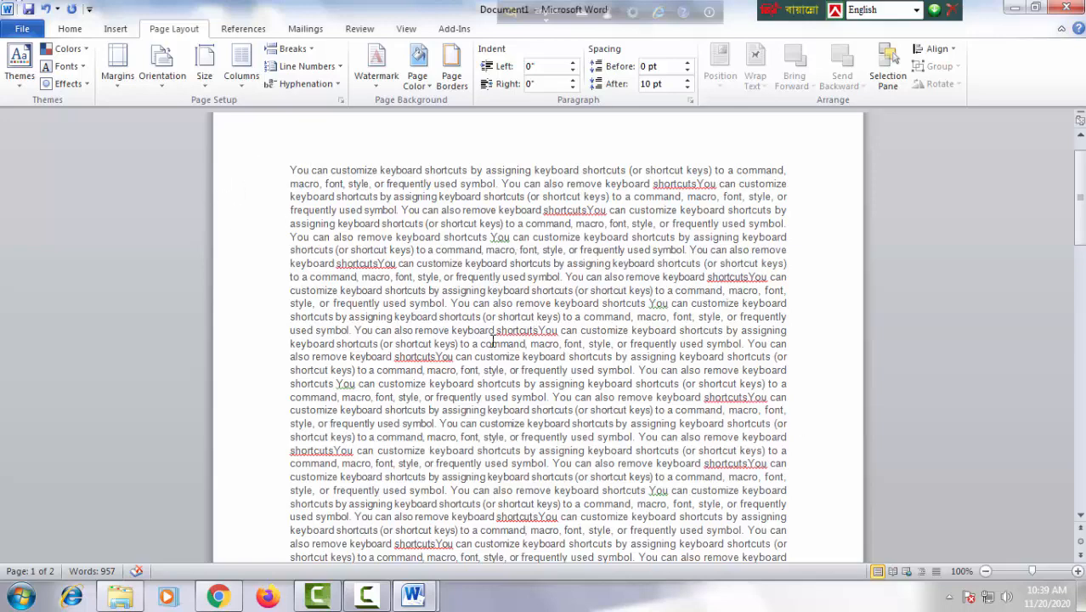
# Arrange only the passage in the middle of the first page in two equal-width columns with 0.5" spacing
pyautogui.moveTo(290, 170); pyautogui.dragTo(387, 412)
pyautogui.scroll(-2, 587, 370)
pyautogui.moveTo(296, 343); pyautogui.dragTo(800, 515)
pyautogui.scroll(-3, 728, 549)
pyautogui.click(243, 80)
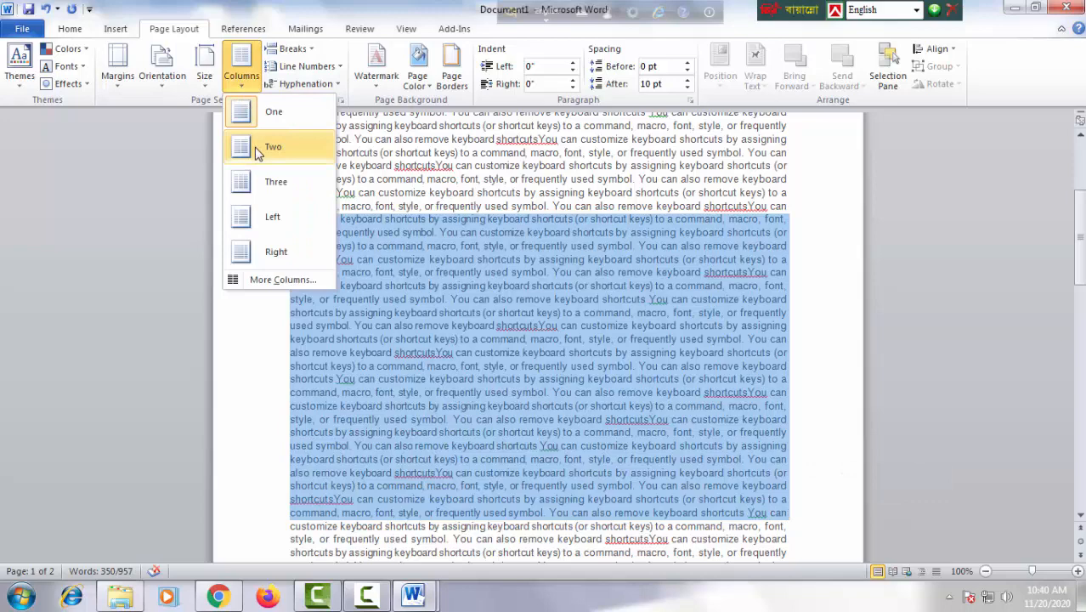
pyautogui.click(276, 279)
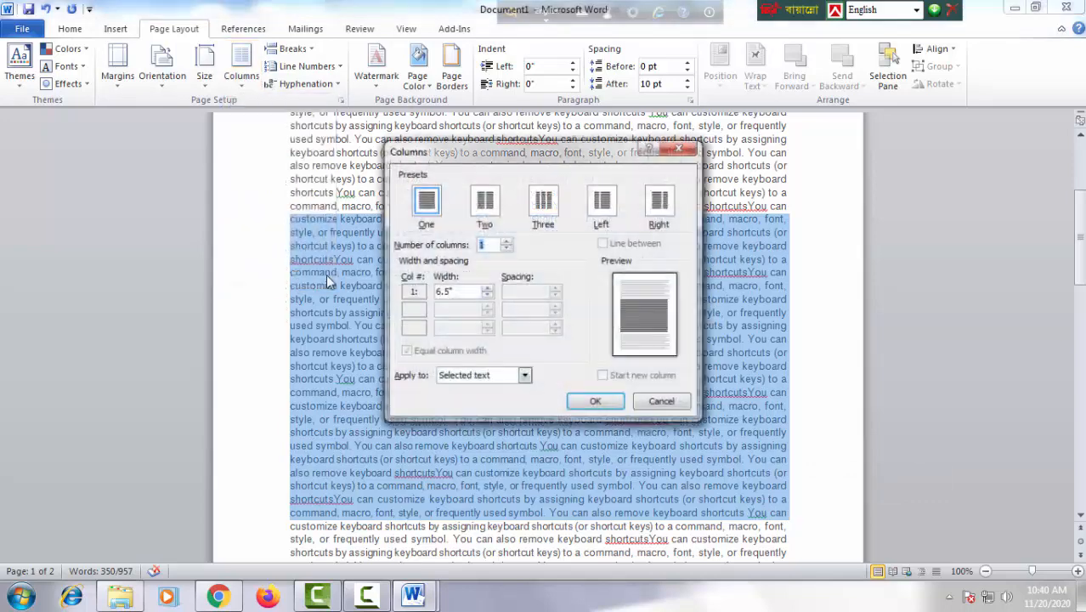
pyautogui.click(505, 241)
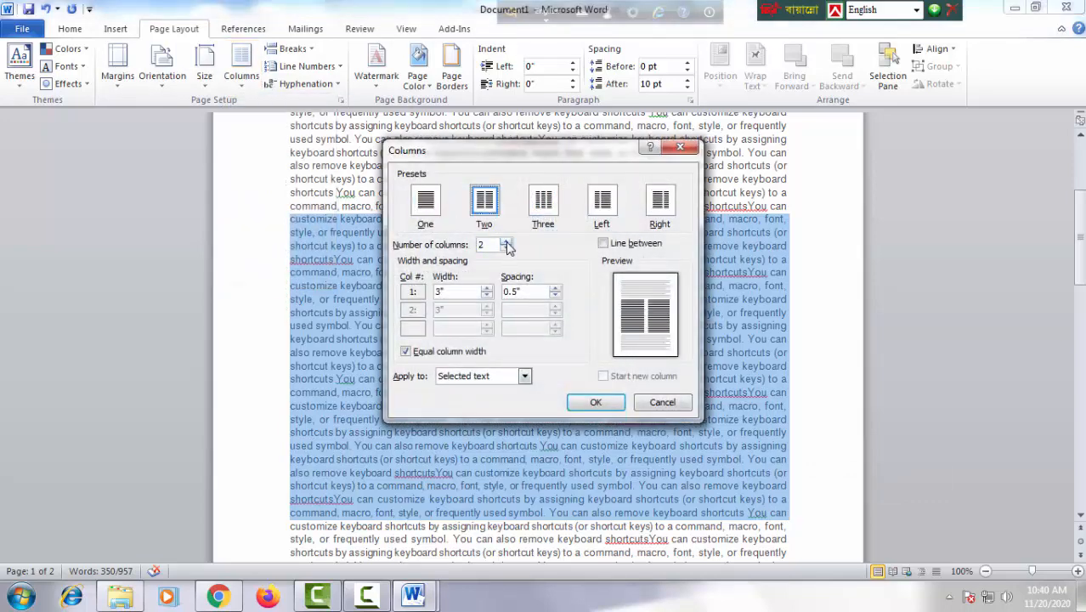
pyautogui.click(506, 242)
pyautogui.click(506, 248)
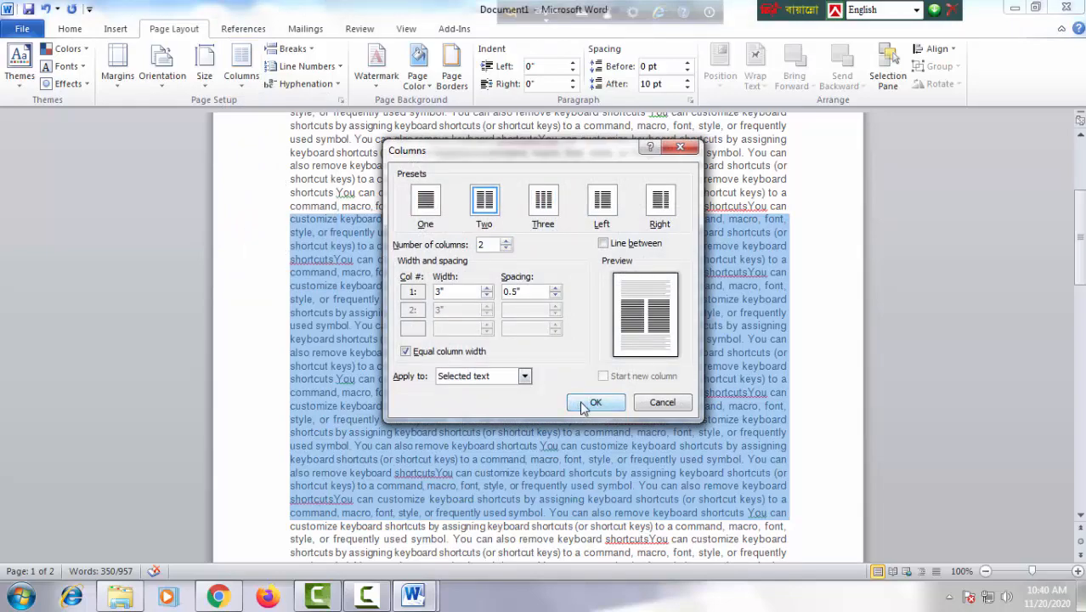
pyautogui.click(595, 402)
pyautogui.click(526, 269)
pyautogui.scroll(6, 525, 259)
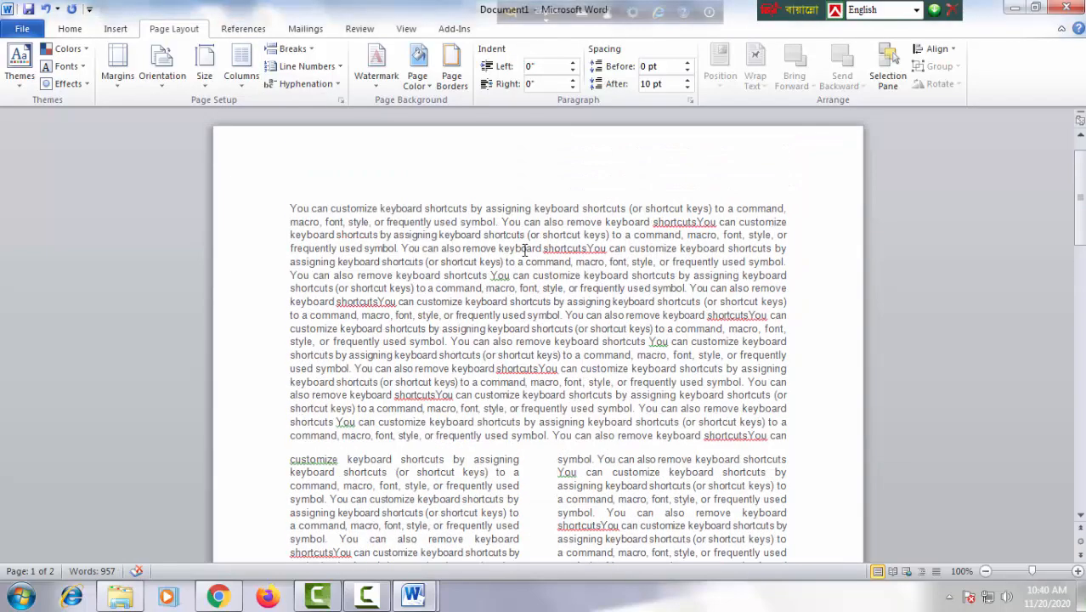
# Arrange the remaining text, from below the two-column passage to the document's end, in three equal-width columns
pyautogui.scroll(-12, 607, 330)
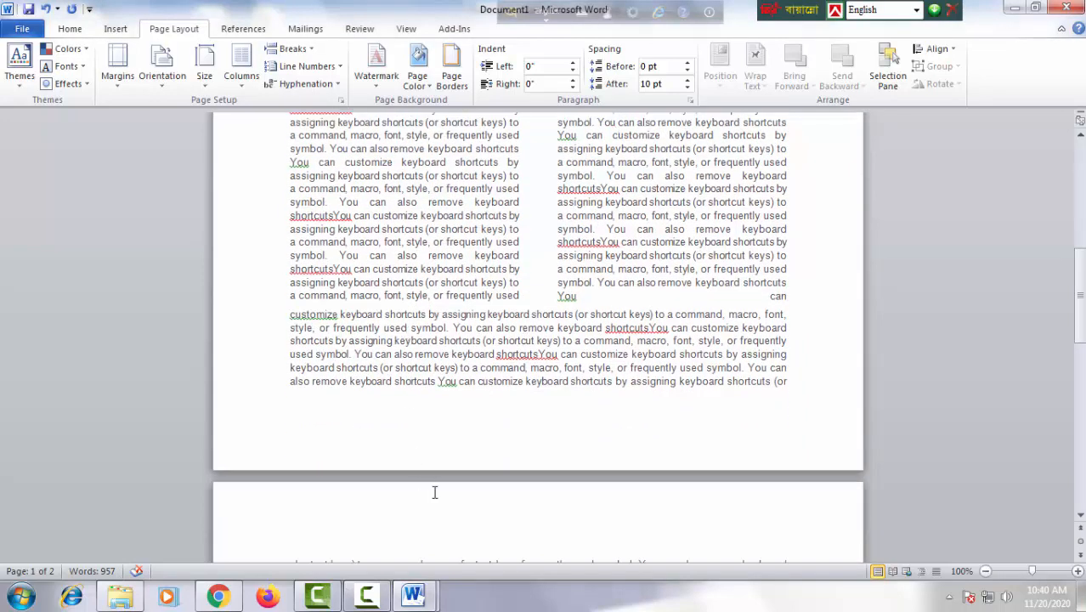
pyautogui.moveTo(290, 314); pyautogui.dragTo(563, 235)
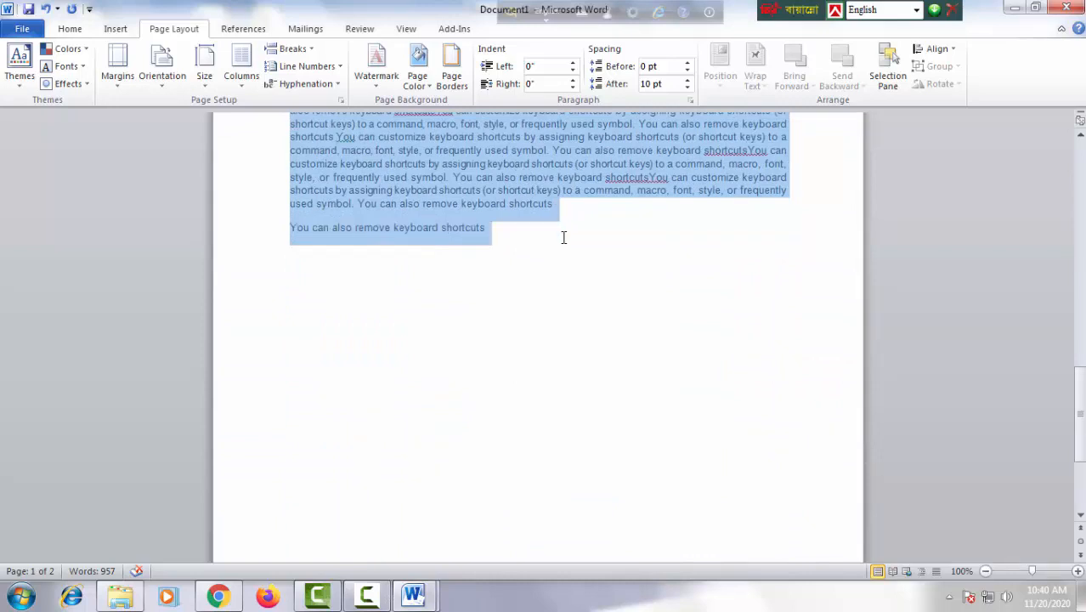
pyautogui.click(242, 81)
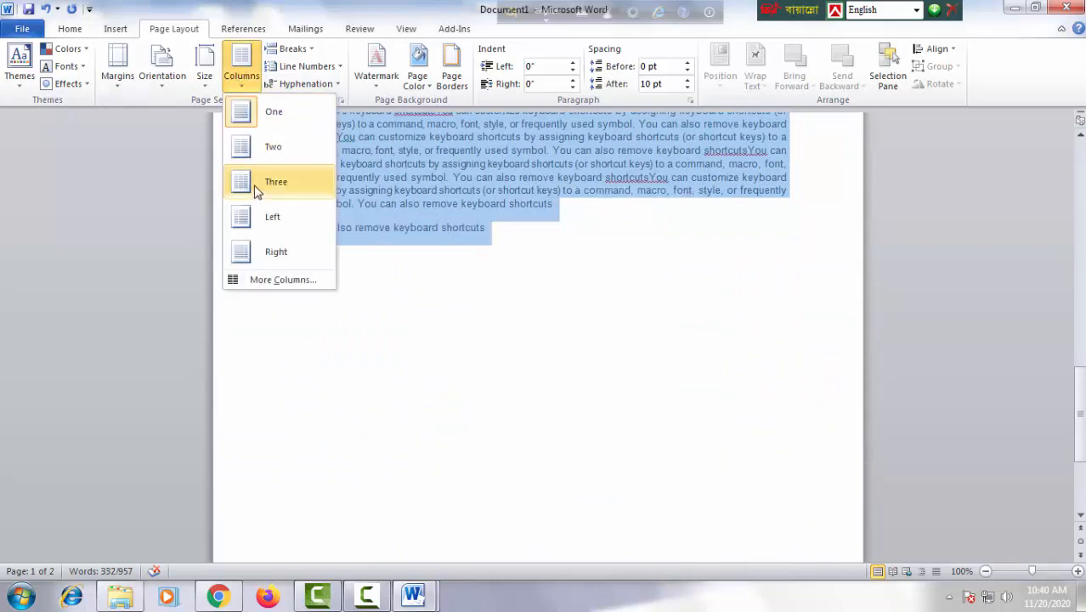
pyautogui.click(274, 283)
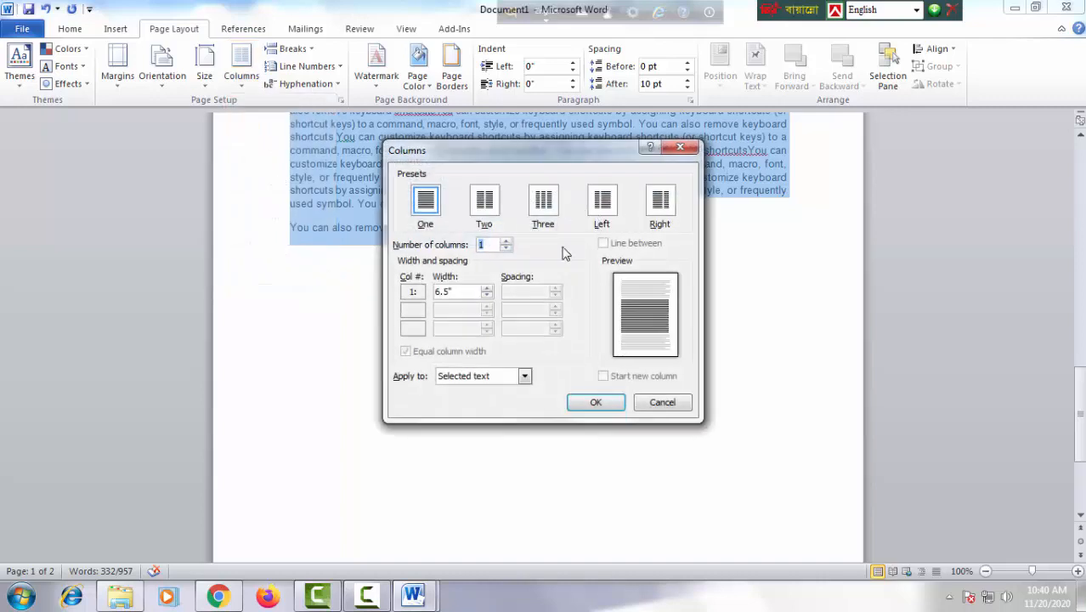
pyautogui.click(506, 241)
pyautogui.click(505, 242)
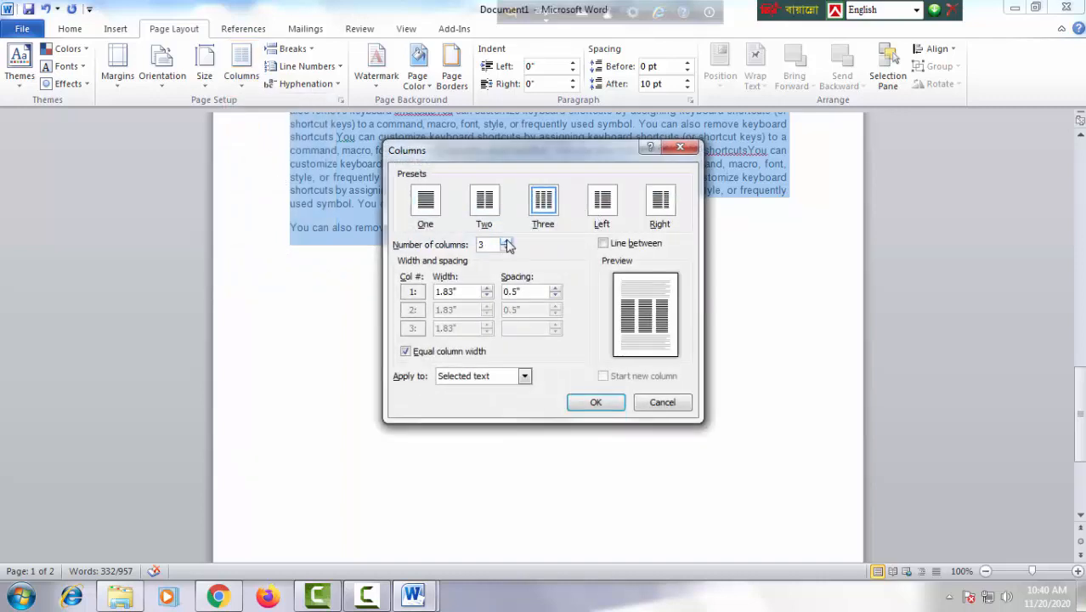
pyautogui.click(596, 402)
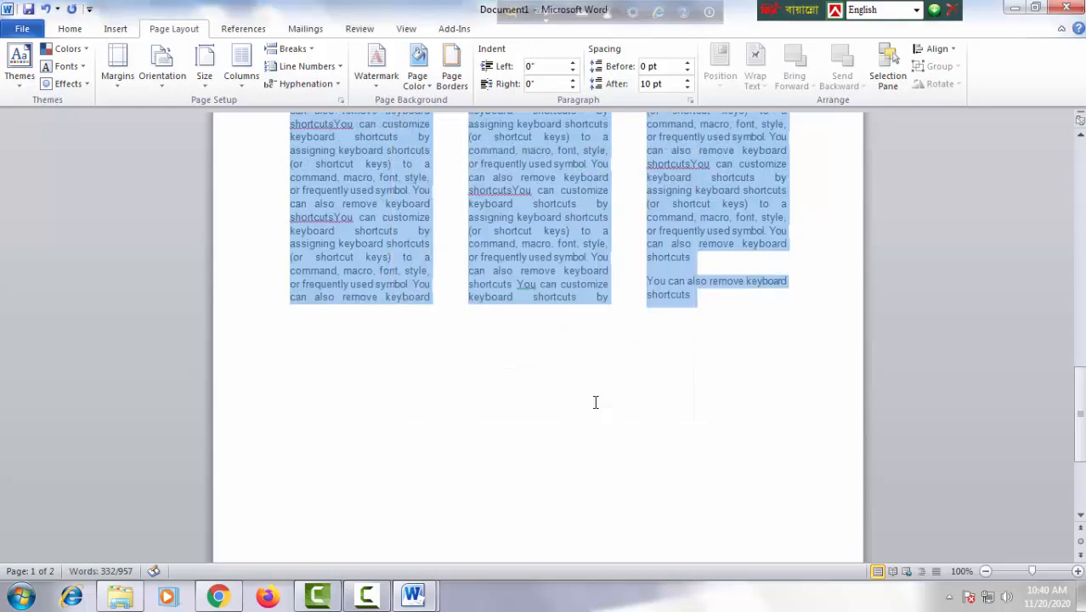
# Examine the one-, two- and three-column sections, comparing how text and gaps are distributed between the columns
pyautogui.scroll(16, 595, 401)
pyautogui.click(578, 319)
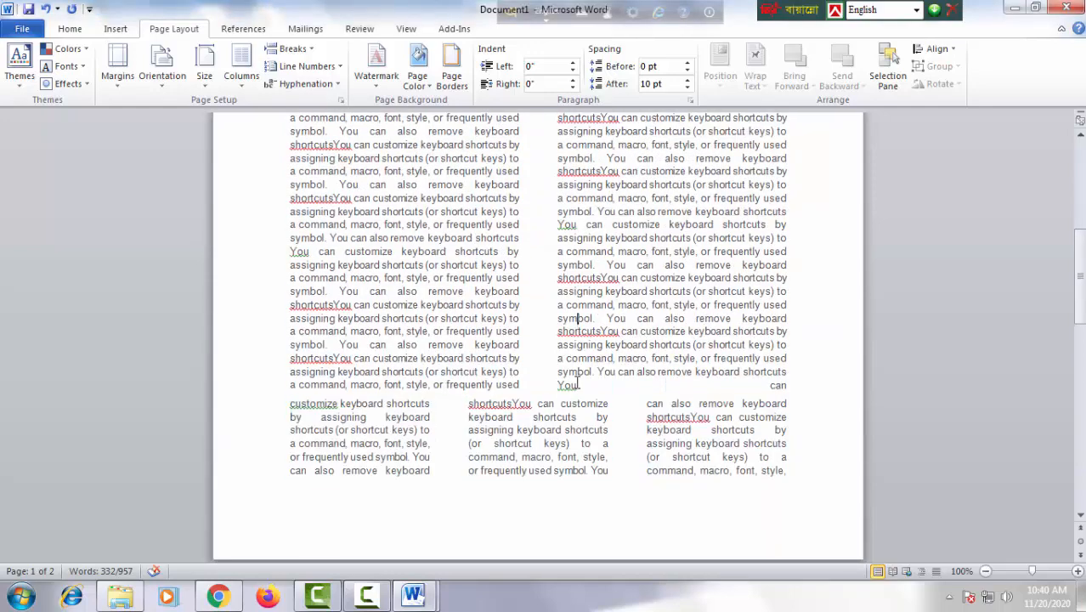
pyautogui.scroll(-8, 578, 384)
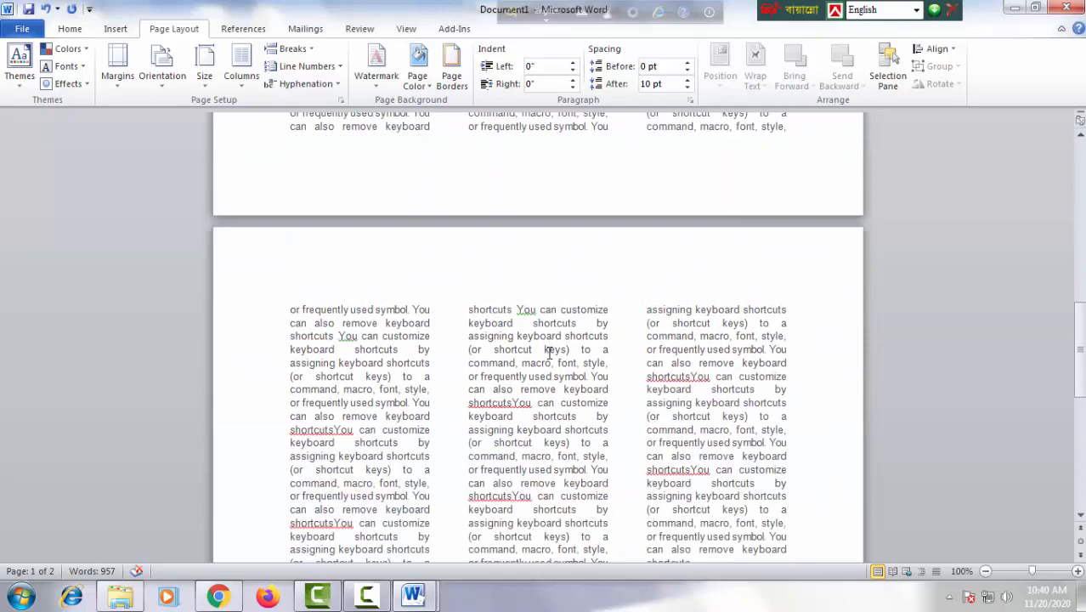
pyautogui.scroll(17, 549, 352)
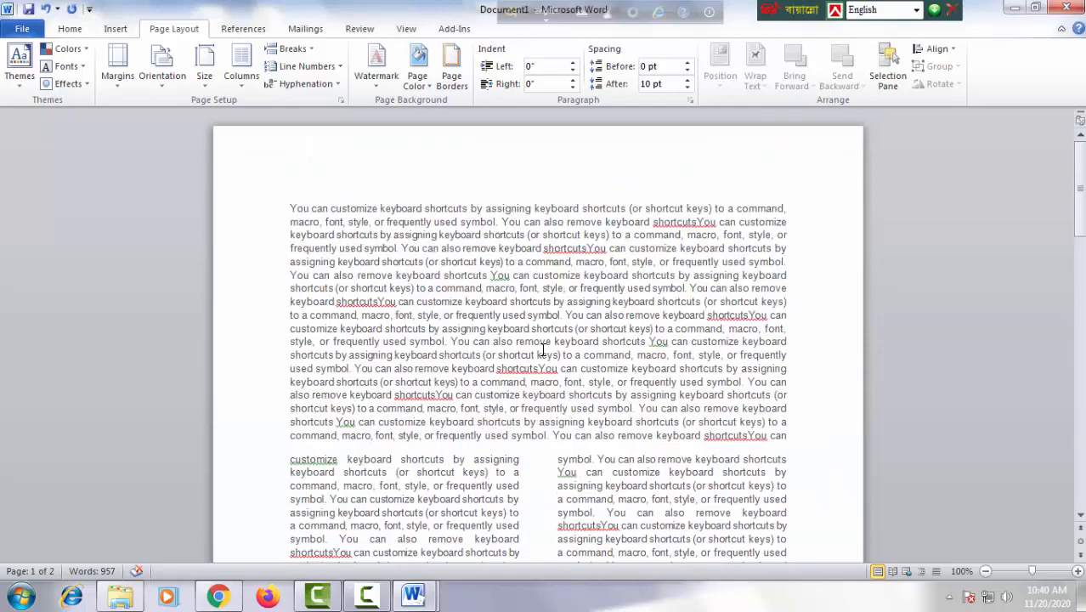
pyautogui.scroll(-4, 541, 348)
pyautogui.scroll(-2, 535, 361)
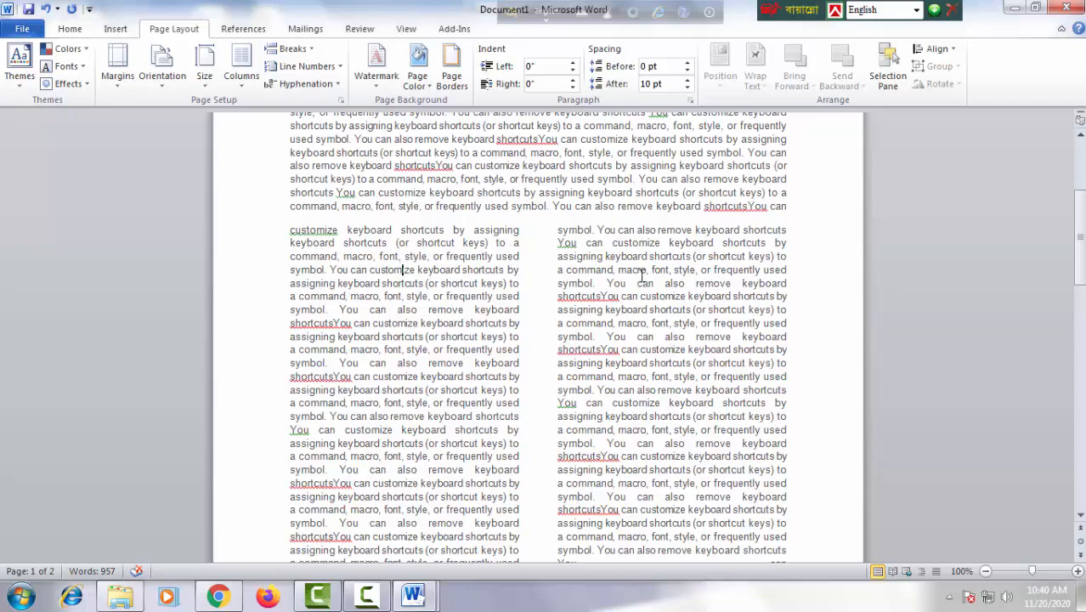
pyautogui.moveTo(381, 285); pyautogui.dragTo(416, 289)
pyautogui.moveTo(583, 291); pyautogui.dragTo(654, 300)
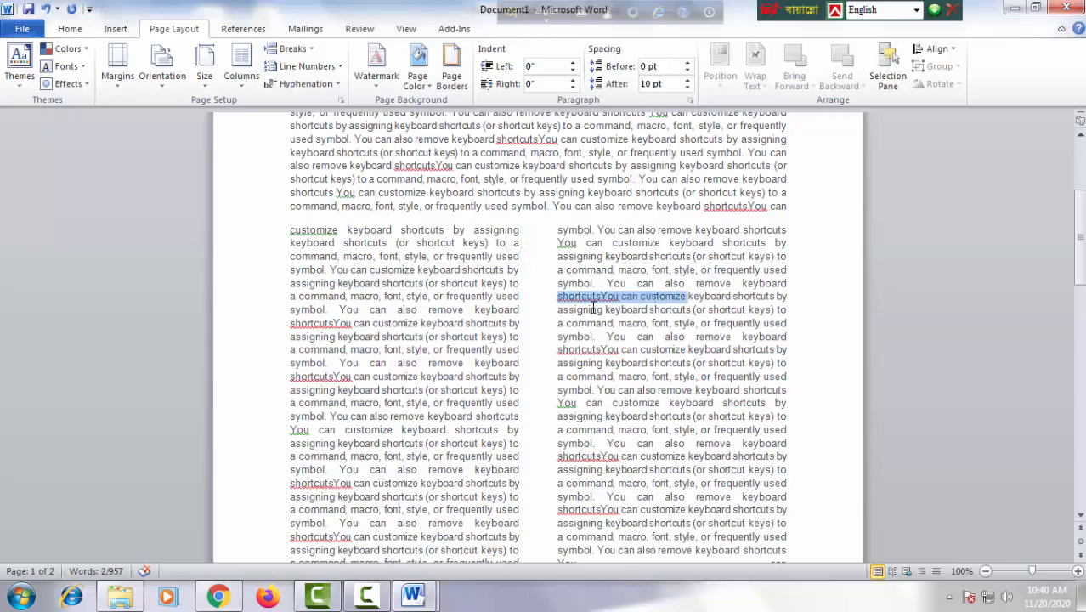
pyautogui.moveTo(386, 301); pyautogui.dragTo(420, 300)
pyautogui.moveTo(593, 284); pyautogui.dragTo(621, 286)
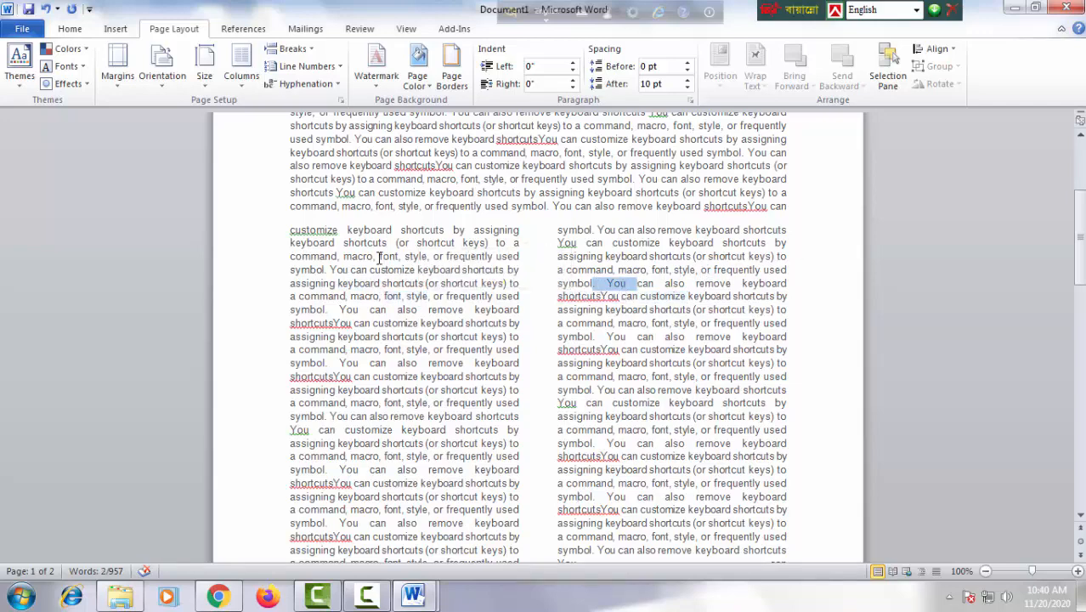
pyautogui.moveTo(379, 256); pyautogui.dragTo(391, 450)
pyautogui.moveTo(607, 284); pyautogui.dragTo(677, 459)
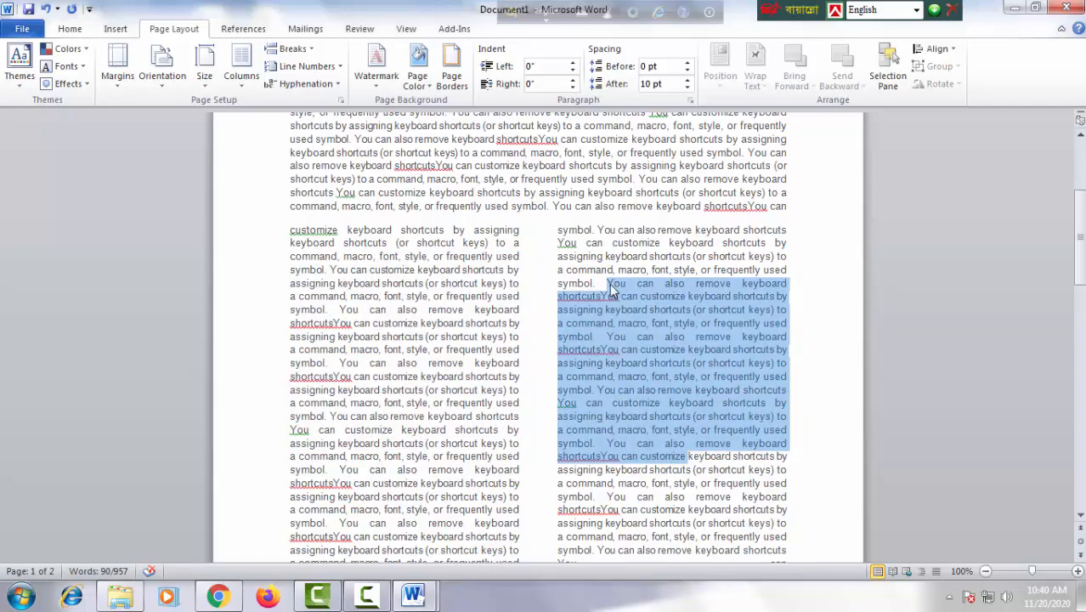
pyautogui.click(578, 244)
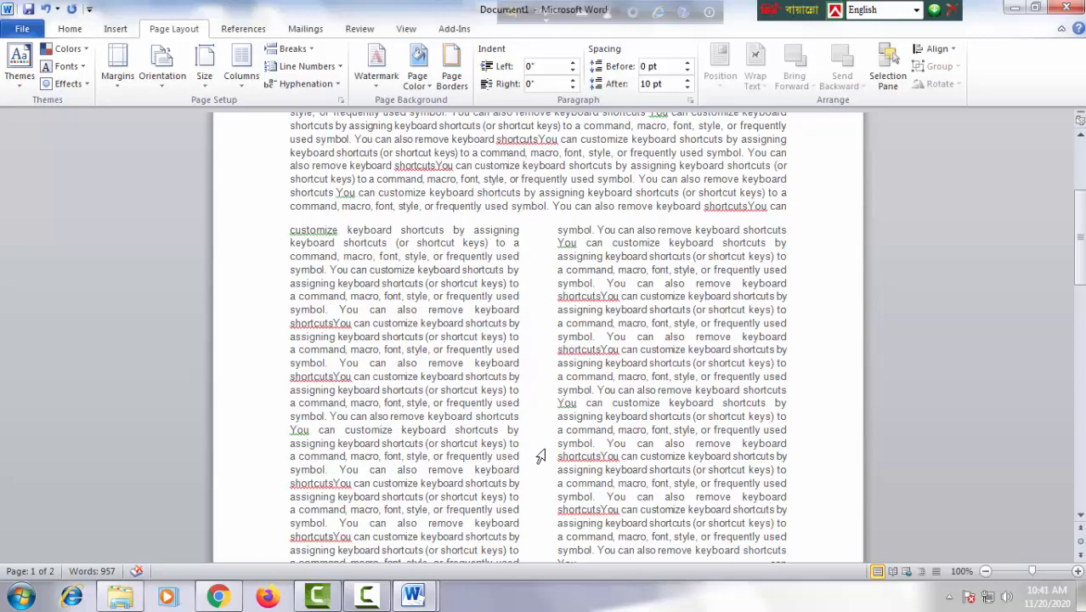
pyautogui.scroll(-5, 599, 334)
pyautogui.scroll(4, 599, 340)
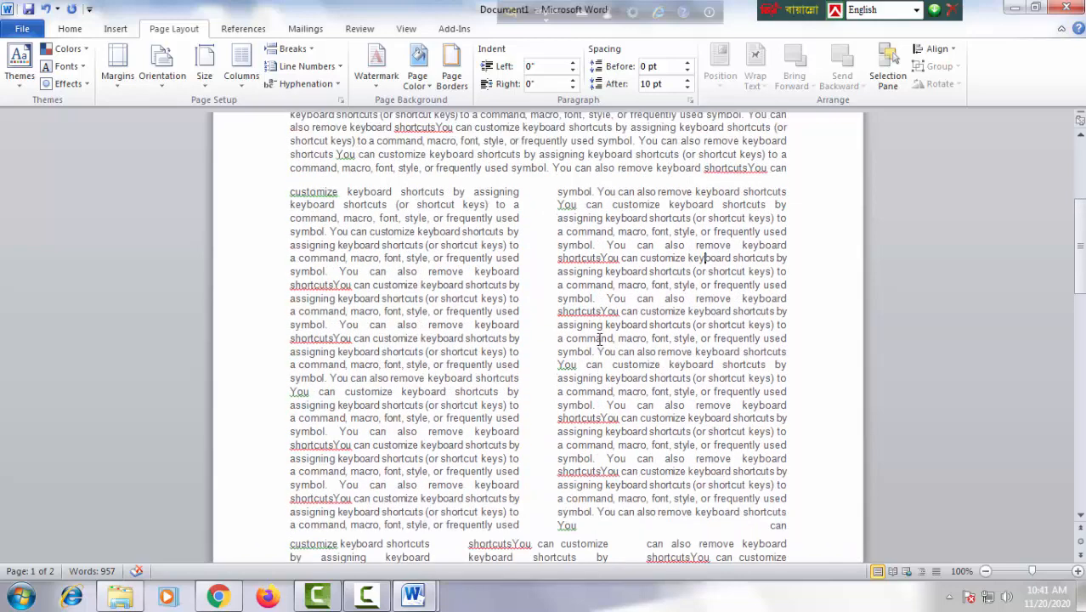
pyautogui.moveTo(475, 289); pyautogui.dragTo(643, 287)
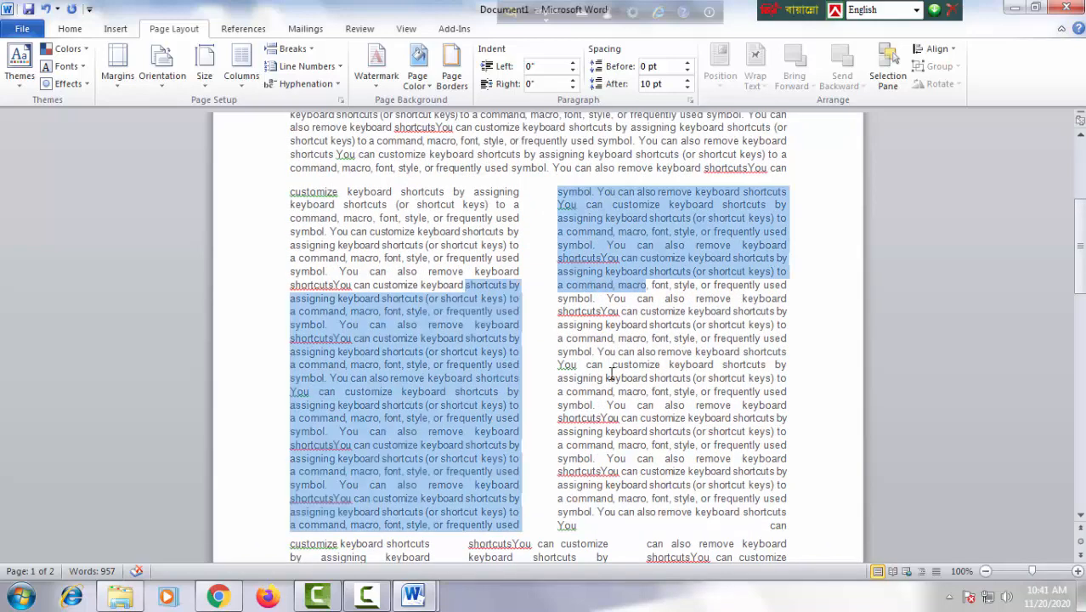
pyautogui.scroll(-4, 382, 419)
pyautogui.moveTo(352, 419); pyautogui.dragTo(721, 444)
# Turn off equal column width for the two-column section and set its column spacing to 0.3"
pyautogui.click(531, 248)
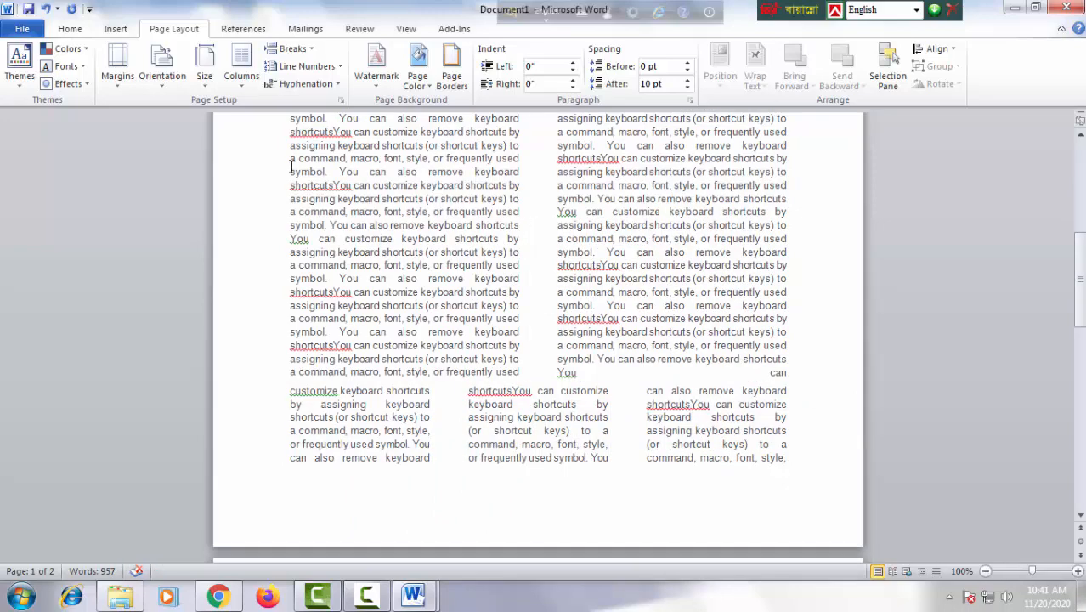
pyautogui.click(241, 68)
pyautogui.click(259, 275)
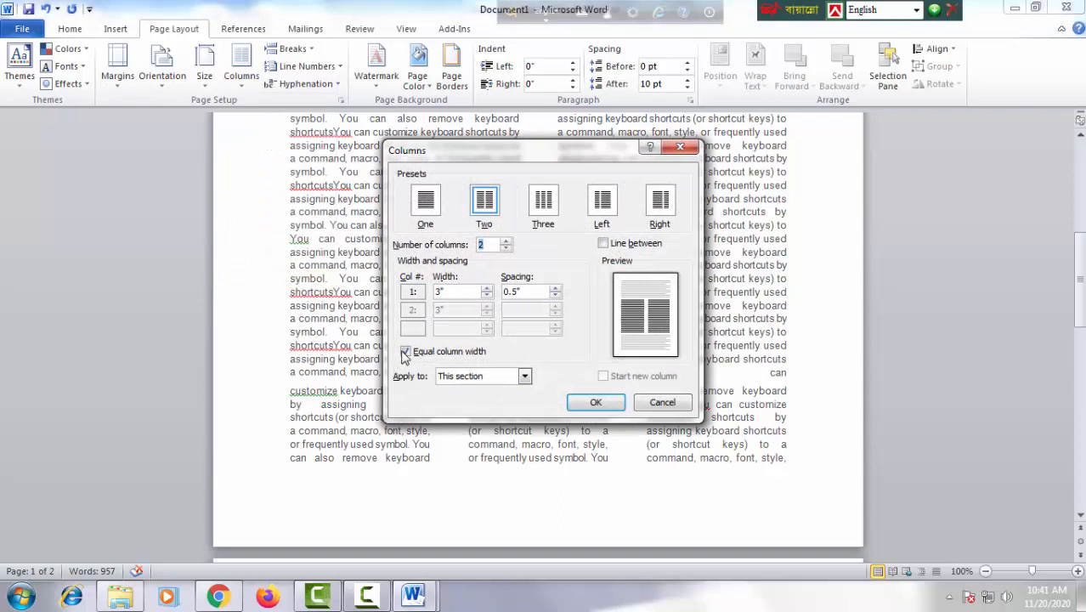
pyautogui.click(407, 352)
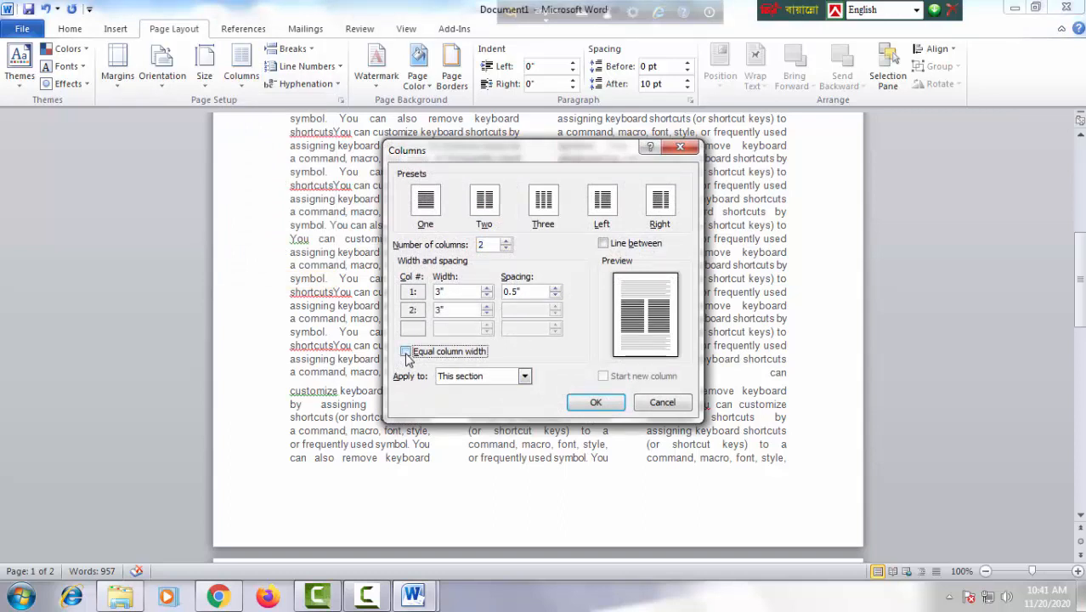
pyautogui.click(554, 297)
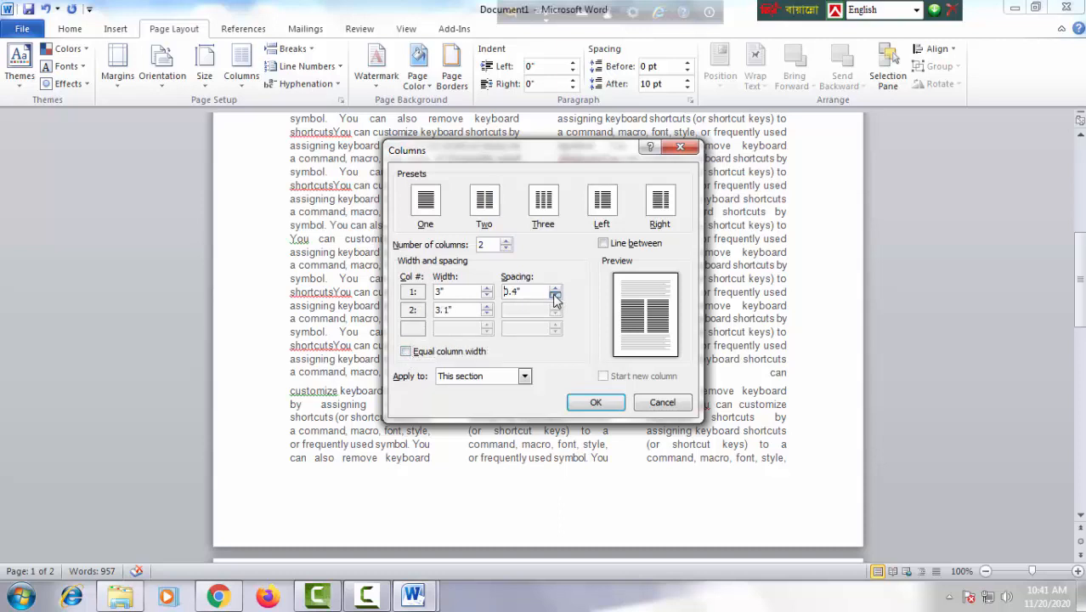
pyautogui.click(554, 297)
# Set the two-column section's first column width to 3.8" and apply the layout with a line between the columns
pyautogui.click(487, 288)
pyautogui.click(487, 289)
pyautogui.click(487, 289)
pyautogui.click(487, 289)
pyautogui.click(487, 289)
pyautogui.click(487, 289)
pyautogui.click(487, 289)
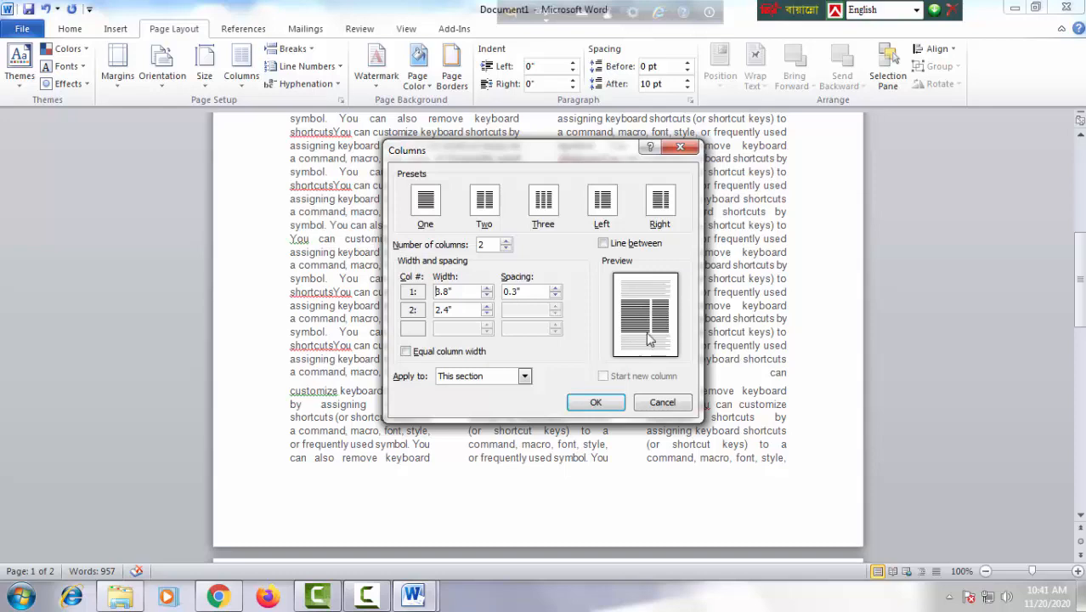
pyautogui.click(603, 244)
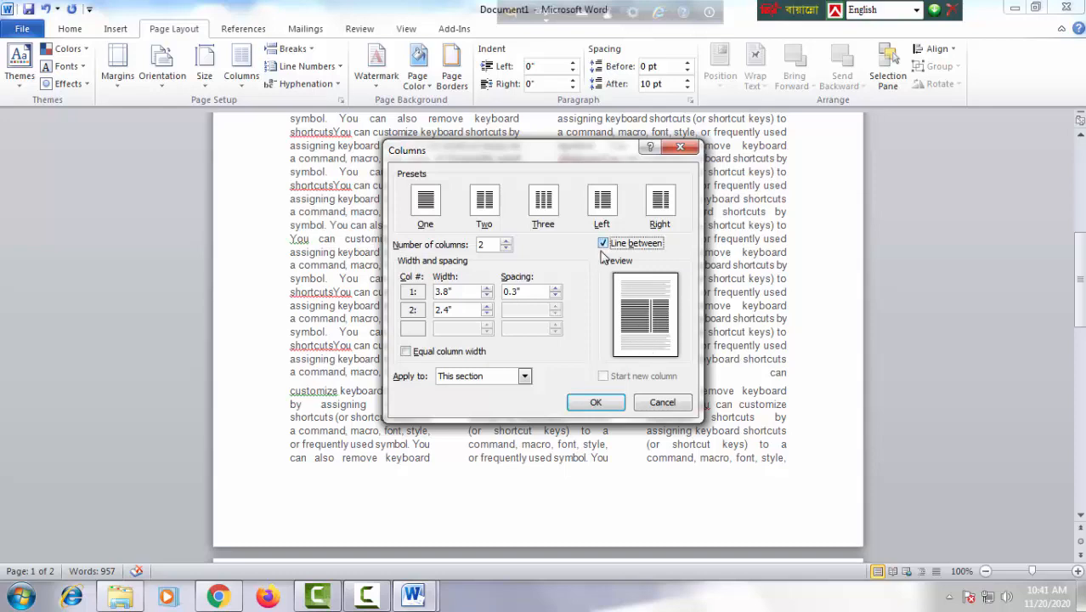
pyautogui.click(600, 404)
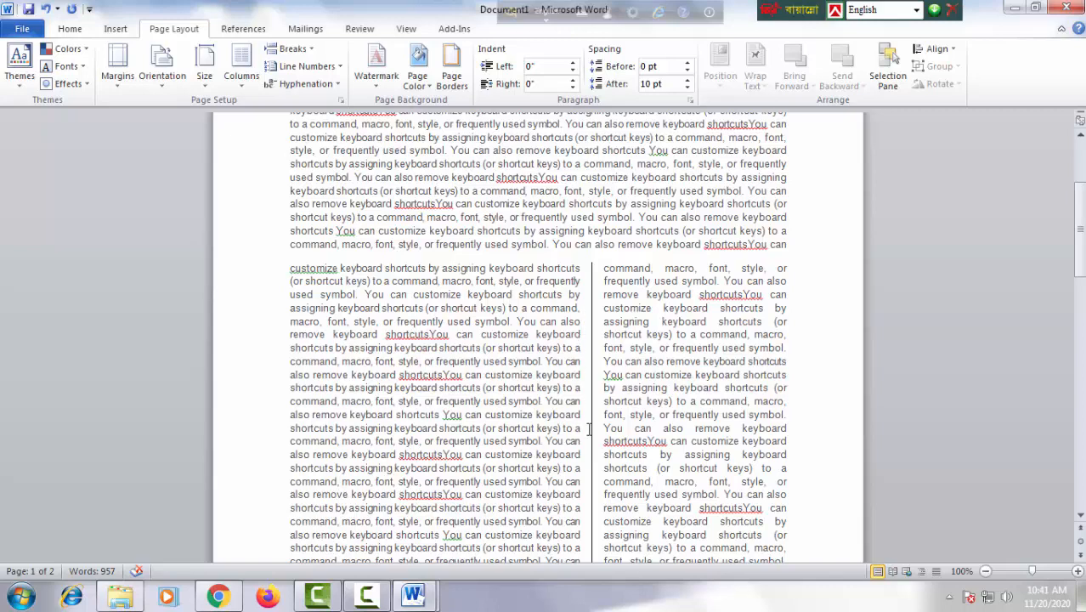
# Turn off equal column width for the three-column section and set both column spacings to 0.3"
pyautogui.click(589, 428)
pyautogui.scroll(-5, 587, 425)
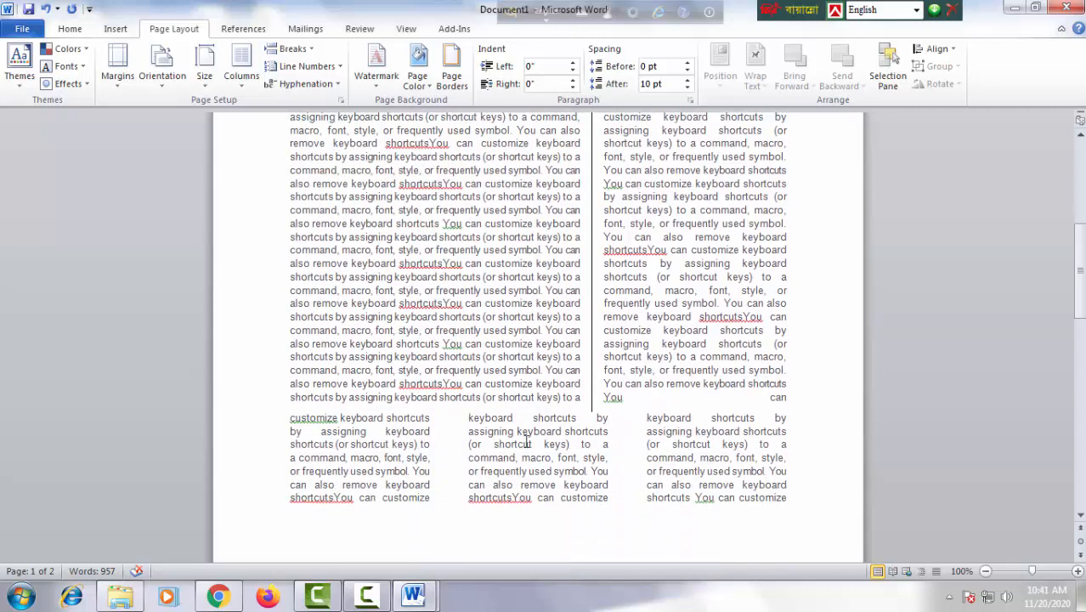
pyautogui.scroll(-2, 527, 442)
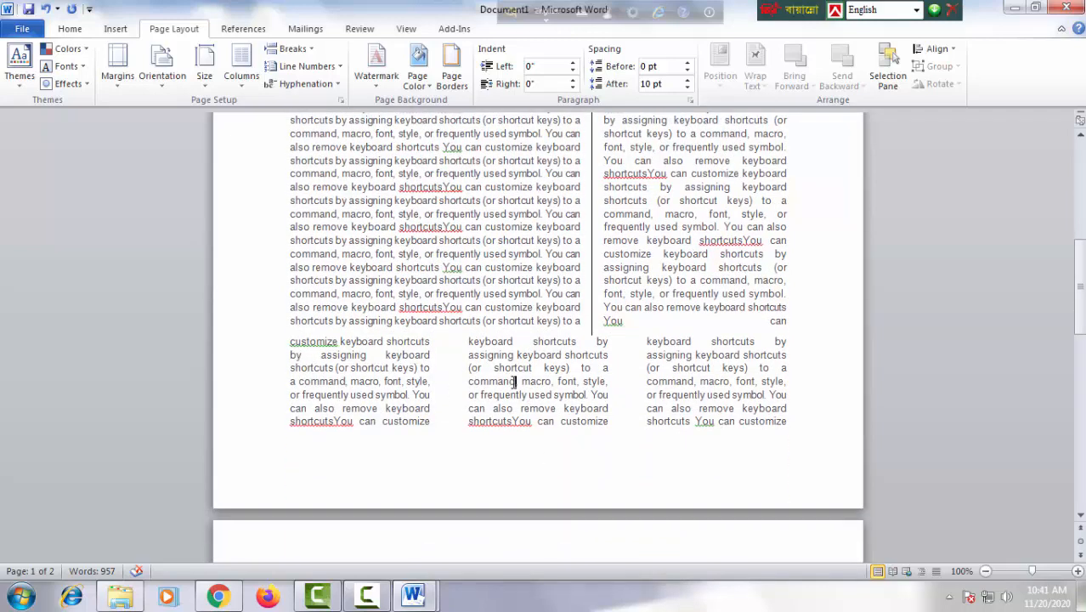
pyautogui.click(242, 75)
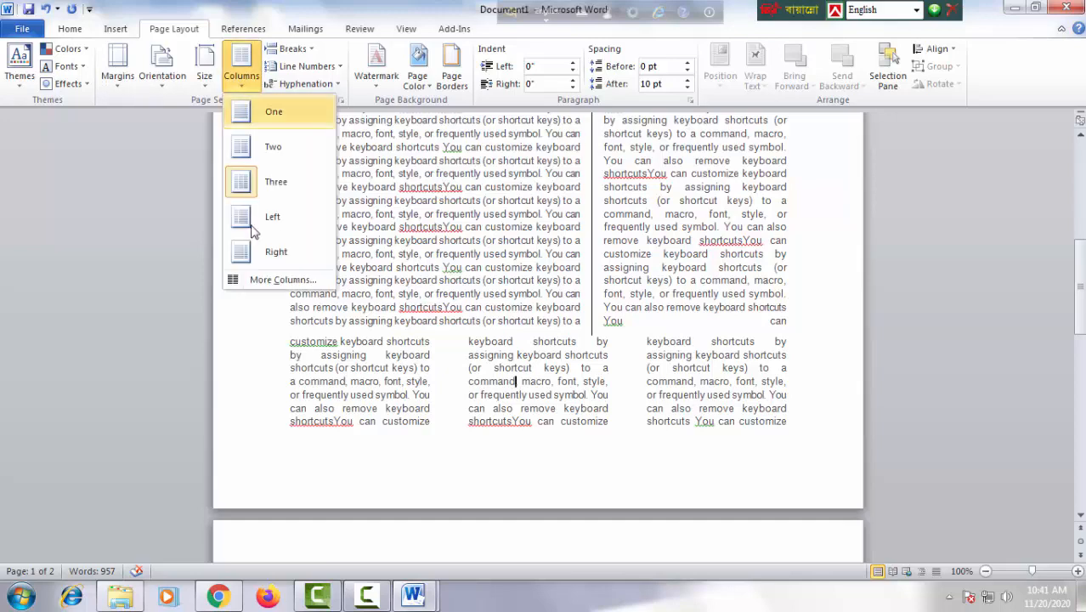
pyautogui.click(276, 283)
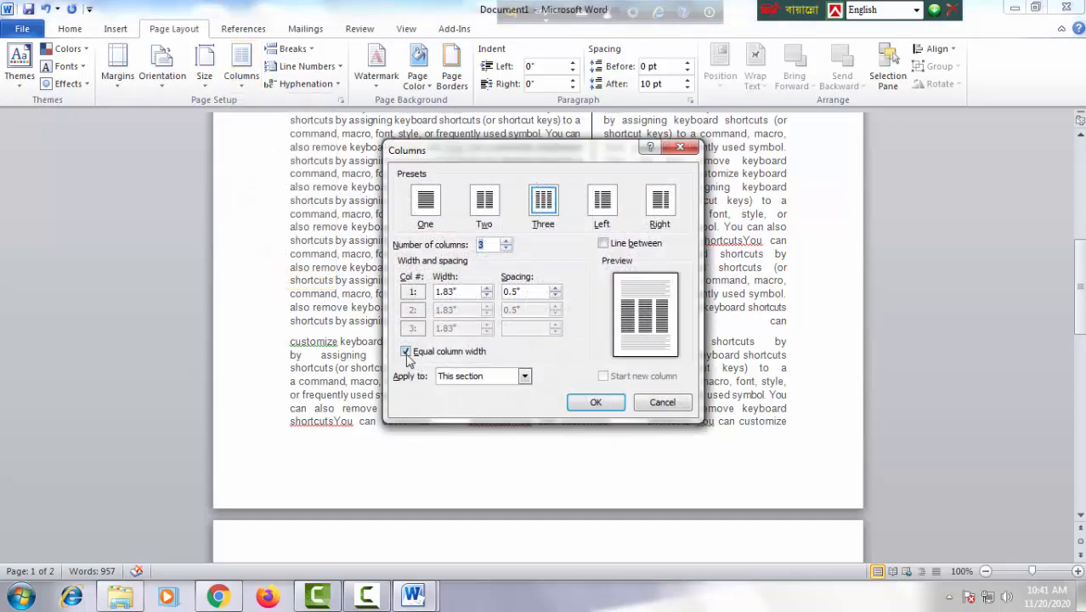
pyautogui.click(407, 355)
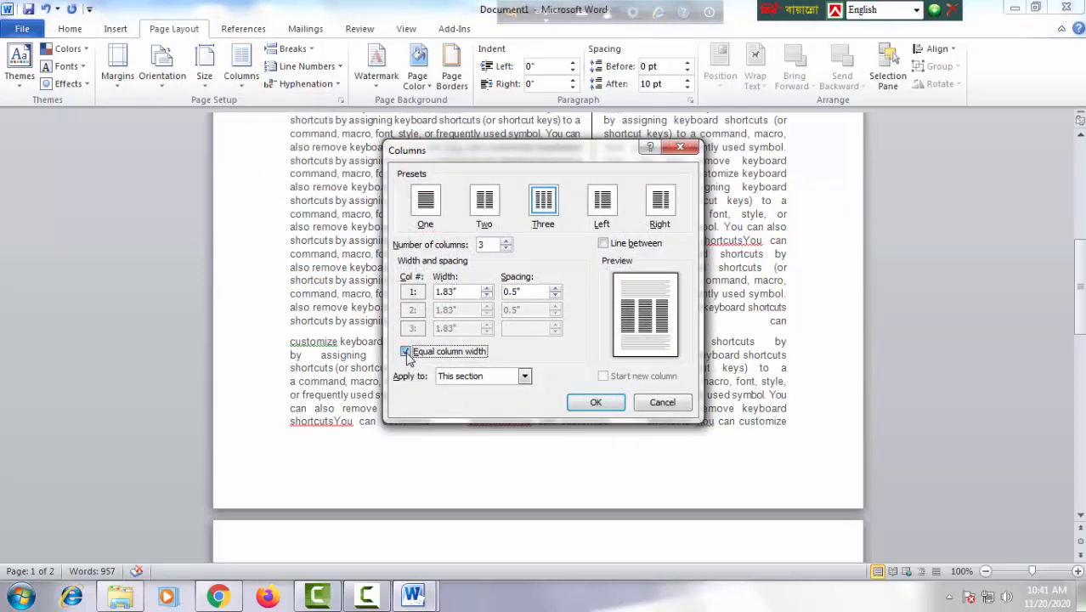
pyautogui.click(554, 295)
pyautogui.click(554, 295)
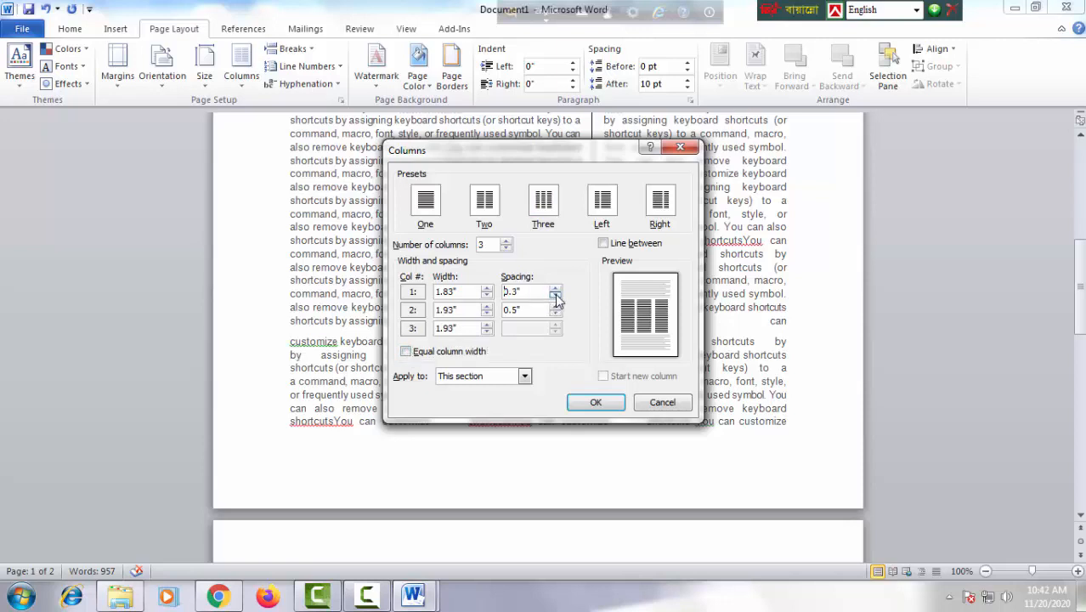
pyautogui.click(554, 295)
pyautogui.click(555, 289)
pyautogui.click(555, 314)
pyautogui.click(555, 314)
# Set the three-column section's second column width to 1.1" and apply the layout with a line between the columns
pyautogui.click(487, 313)
pyautogui.click(486, 314)
pyautogui.click(486, 313)
pyautogui.click(486, 314)
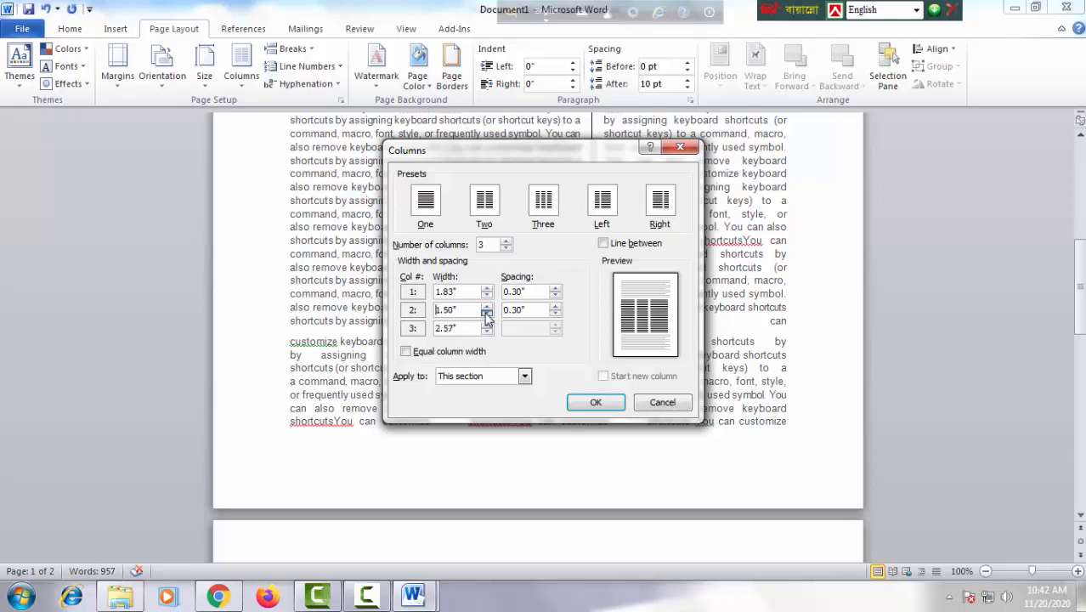
pyautogui.click(486, 314)
pyautogui.click(487, 313)
pyautogui.click(486, 313)
pyautogui.click(486, 314)
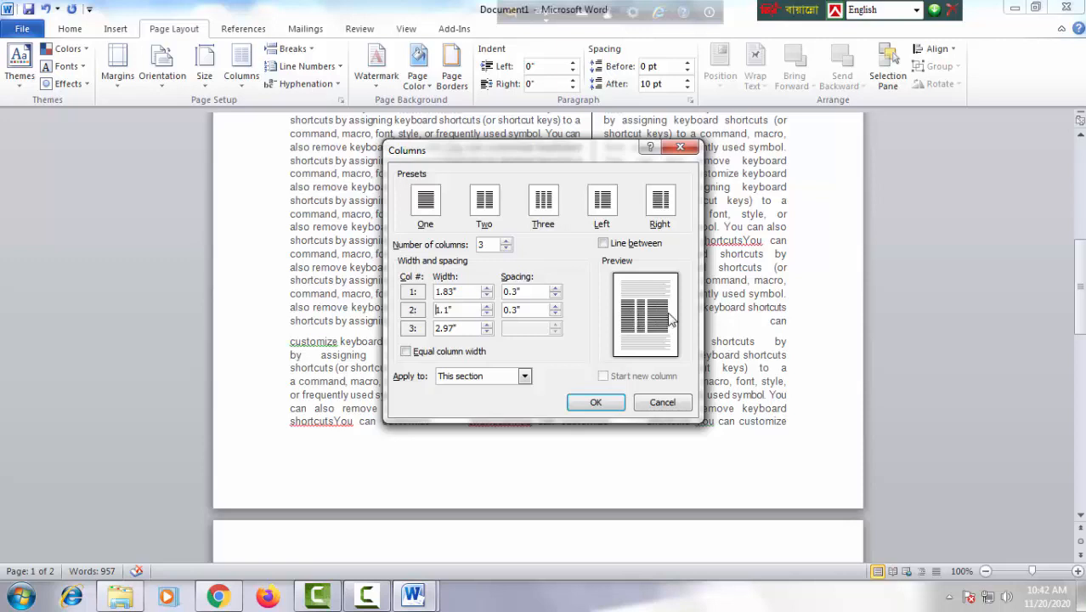
pyautogui.click(603, 245)
pyautogui.click(596, 402)
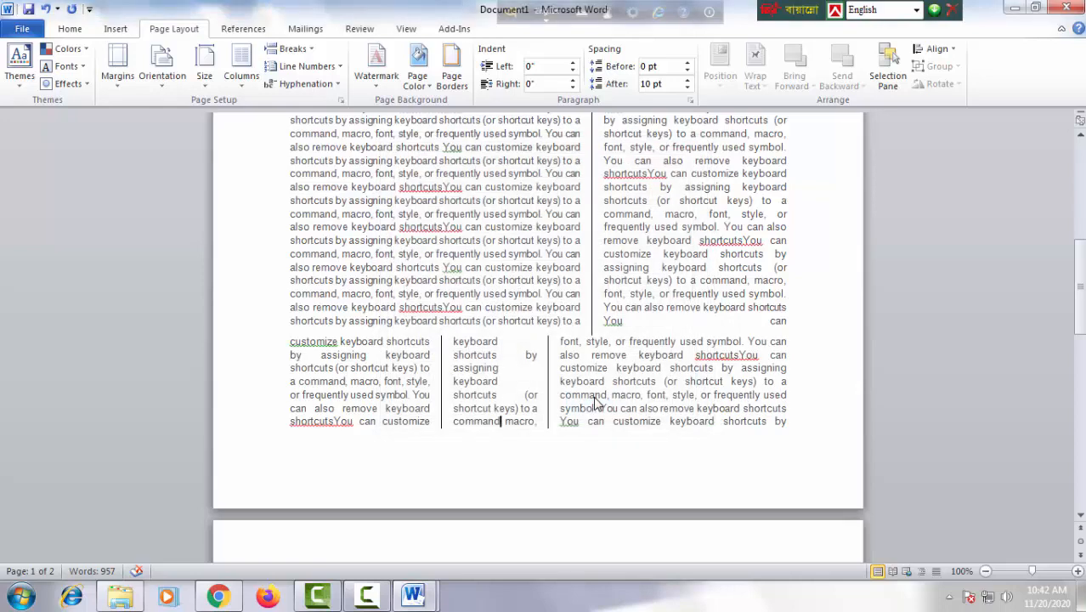
pyautogui.click(369, 394)
# Add a three-line Dropped drop cap in Arial to the first letter of the document's opening paragraph
pyautogui.scroll(-10, 633, 374)
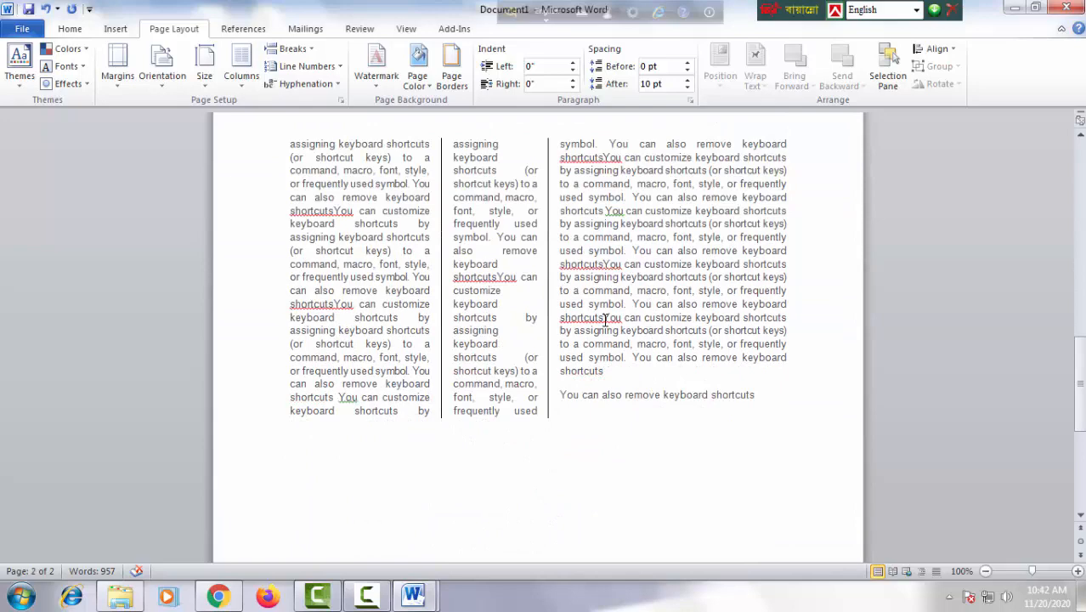
pyautogui.scroll(10, 605, 320)
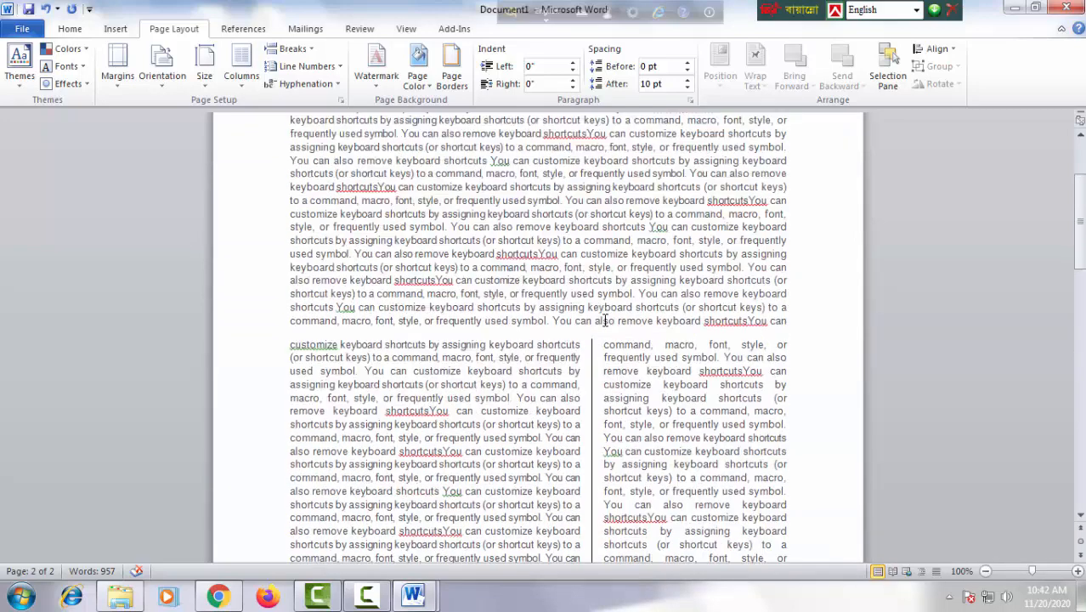
pyautogui.scroll(1, 605, 320)
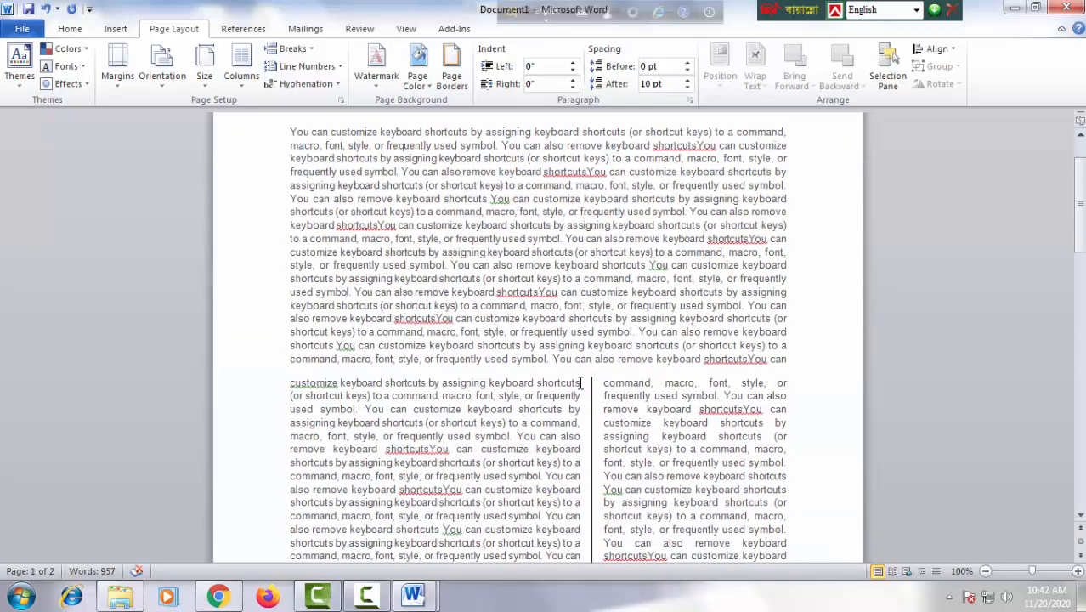
pyautogui.scroll(-12, 581, 384)
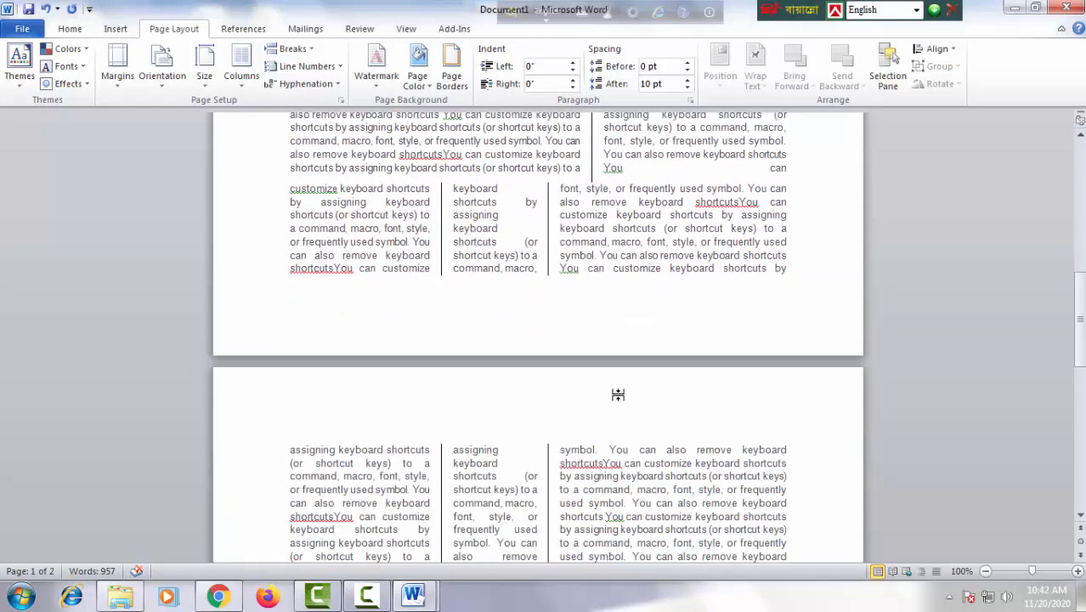
pyautogui.scroll(15, 617, 394)
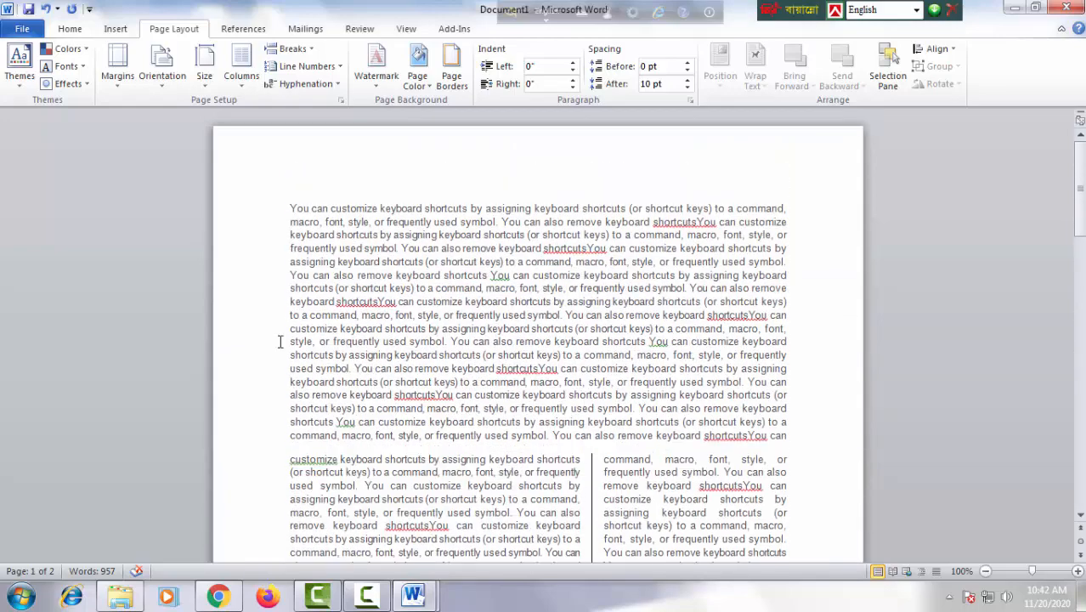
pyautogui.click(289, 208)
pyautogui.click(116, 31)
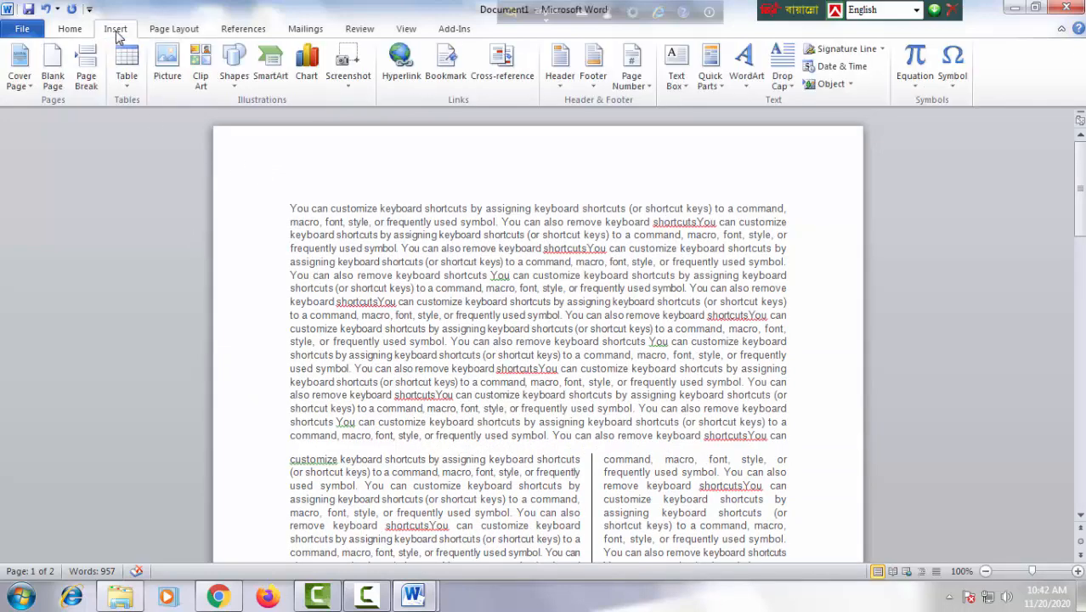
pyautogui.click(784, 83)
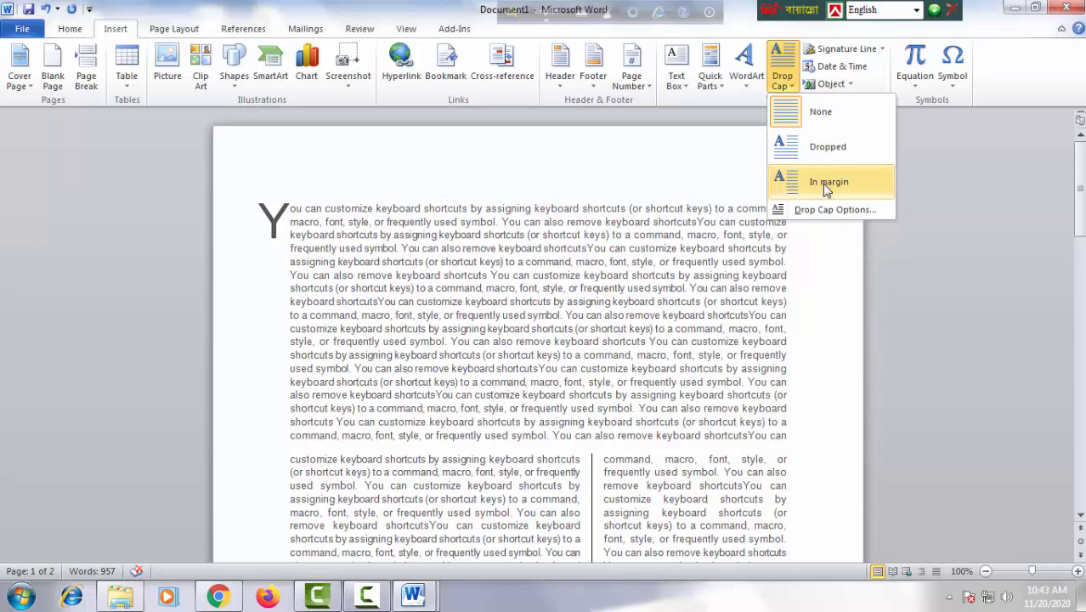
pyautogui.click(829, 210)
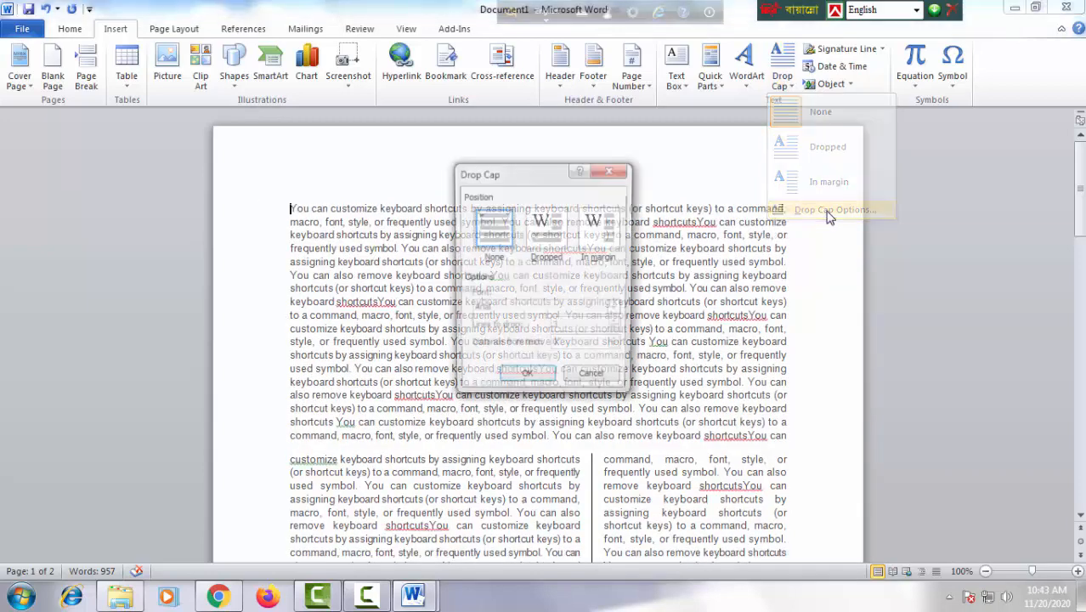
pyautogui.moveTo(529, 175); pyautogui.dragTo(832, 181)
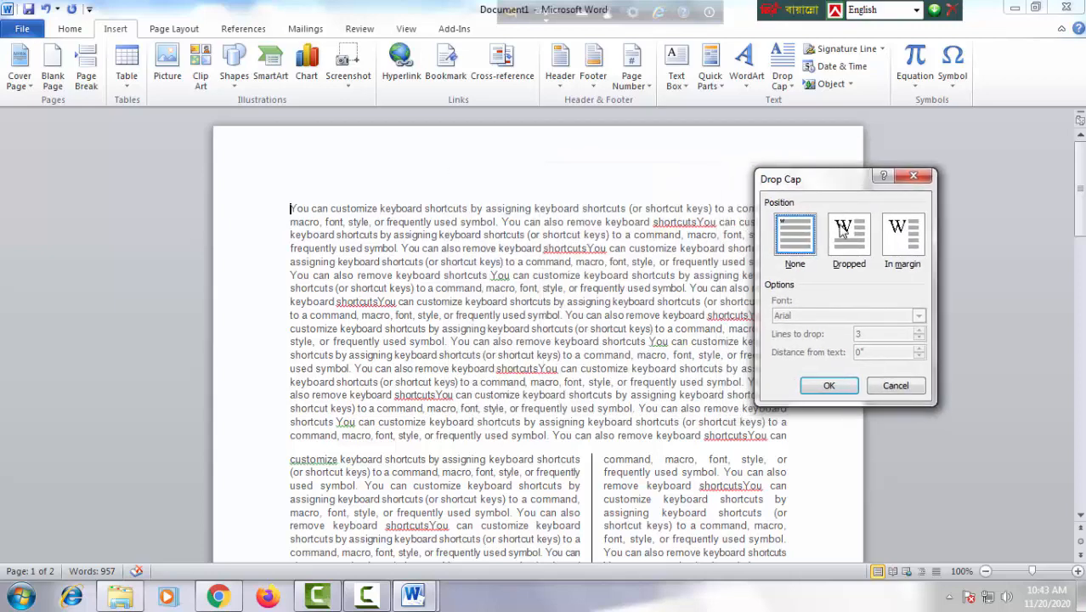
pyautogui.click(852, 240)
pyautogui.click(903, 237)
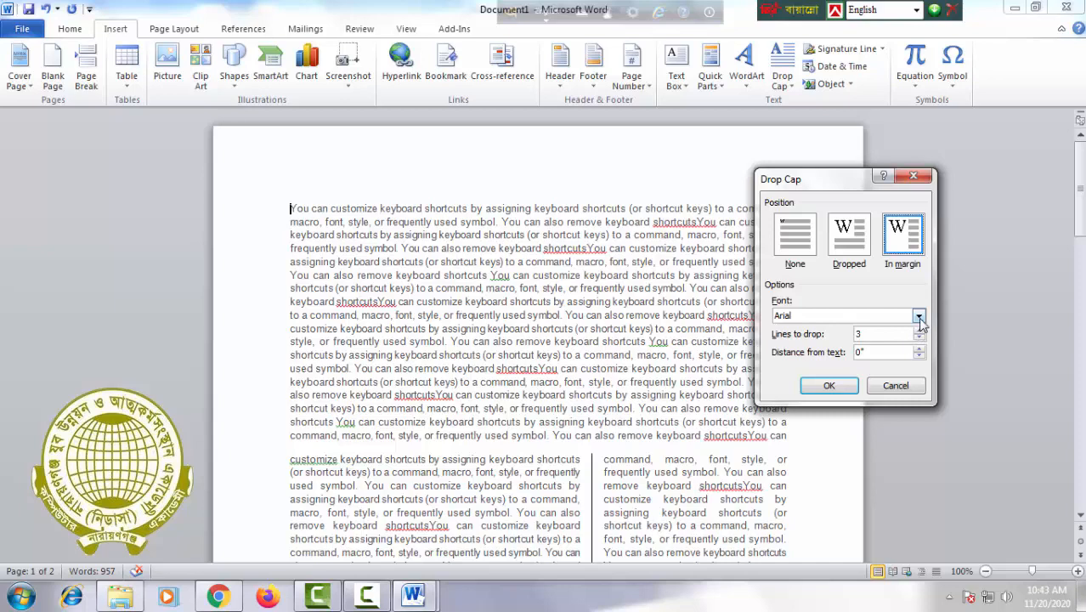
pyautogui.click(849, 243)
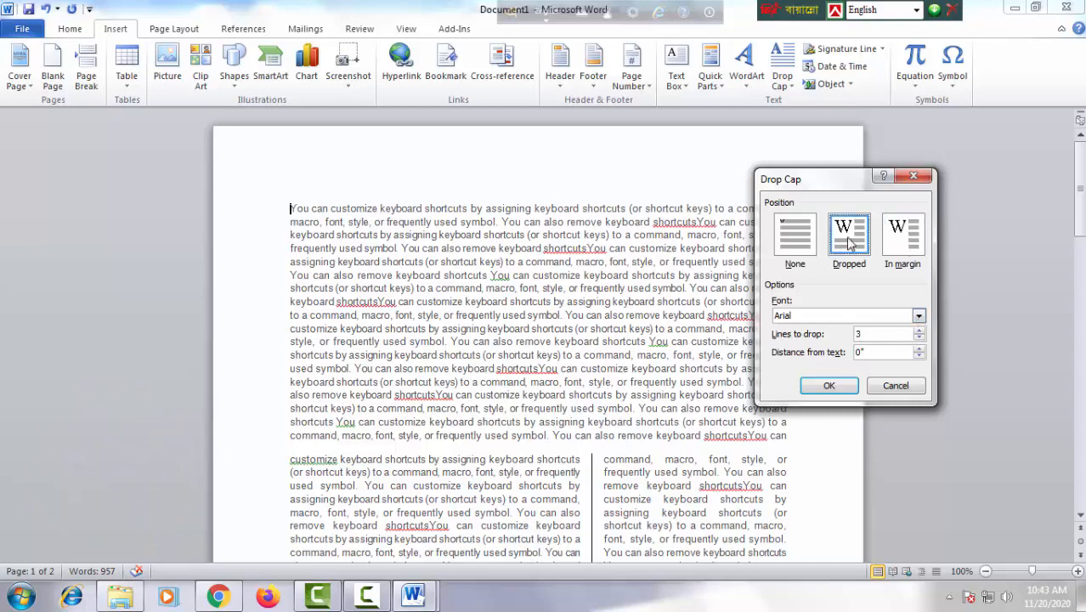
pyautogui.click(827, 386)
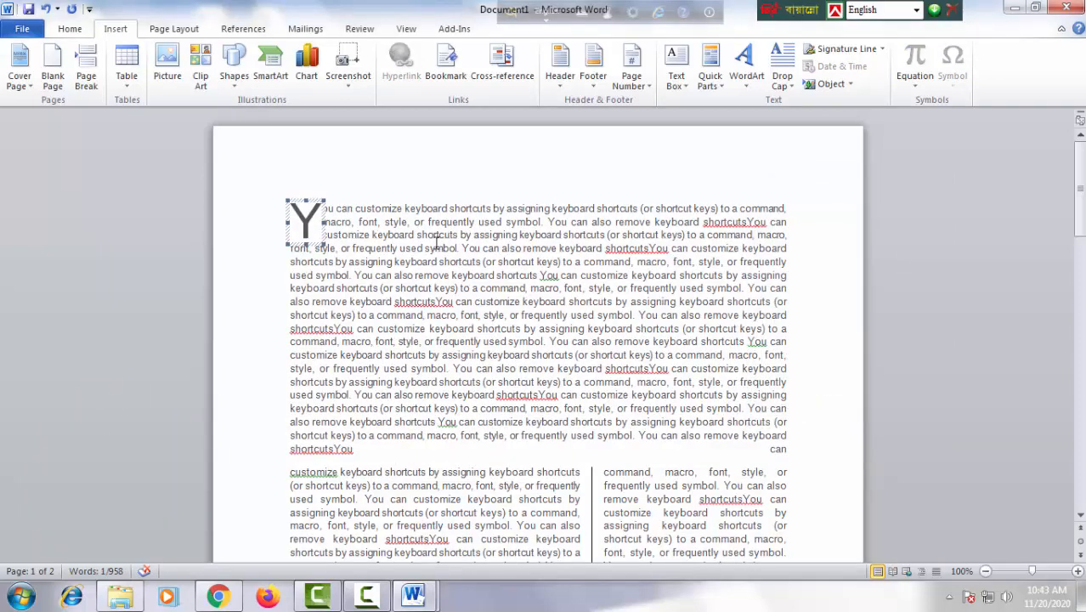
pyautogui.click(366, 224)
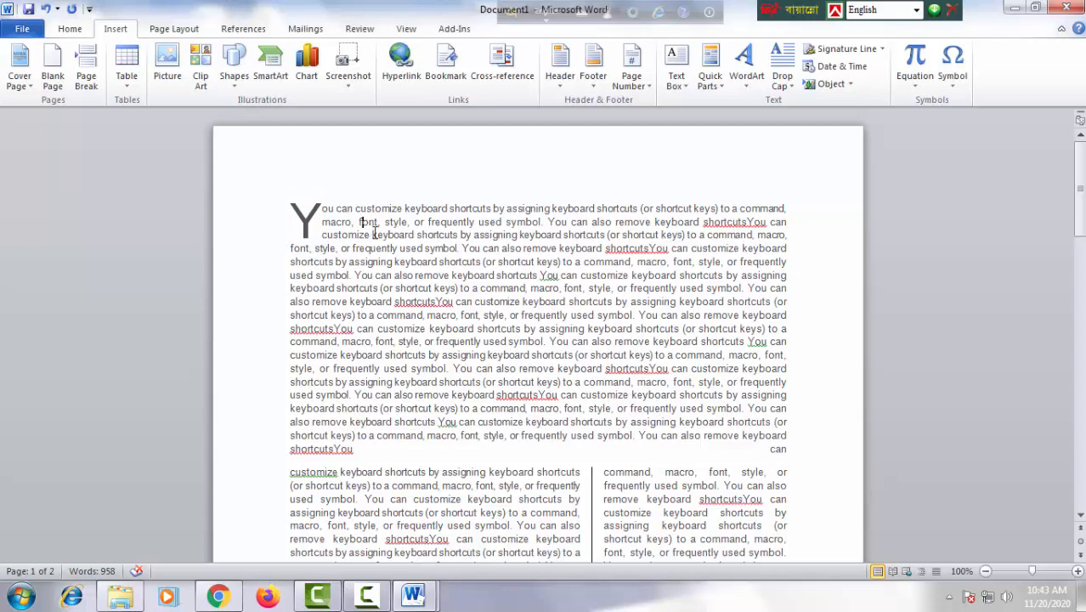
# List all available clip art and insert the house-by-a-lake picture midway down the two-column section's first column
pyautogui.scroll(-5, 502, 381)
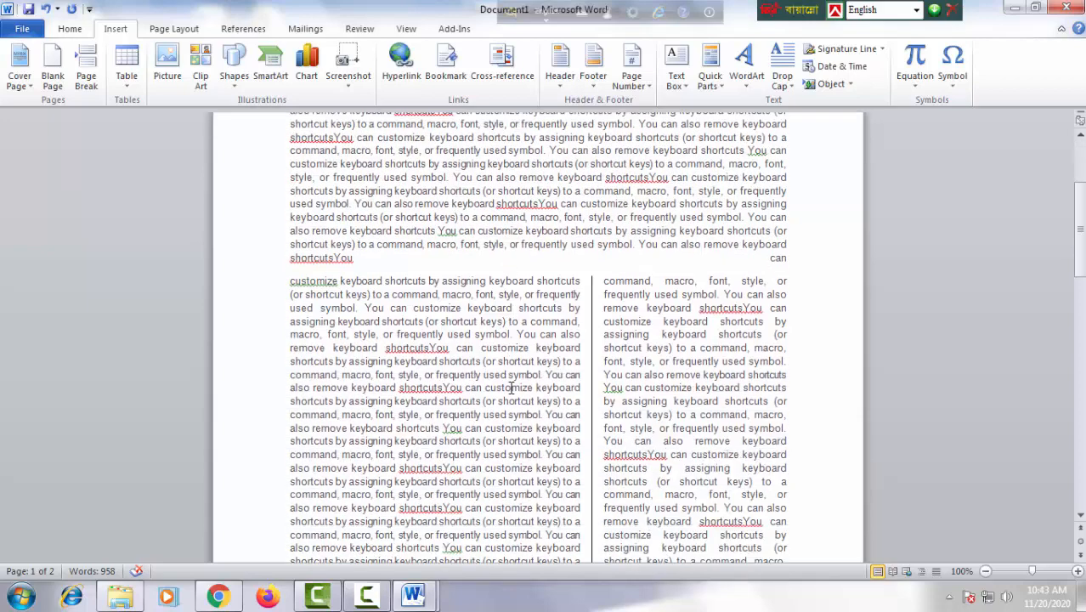
pyautogui.scroll(-4, 514, 387)
pyautogui.scroll(10, 514, 387)
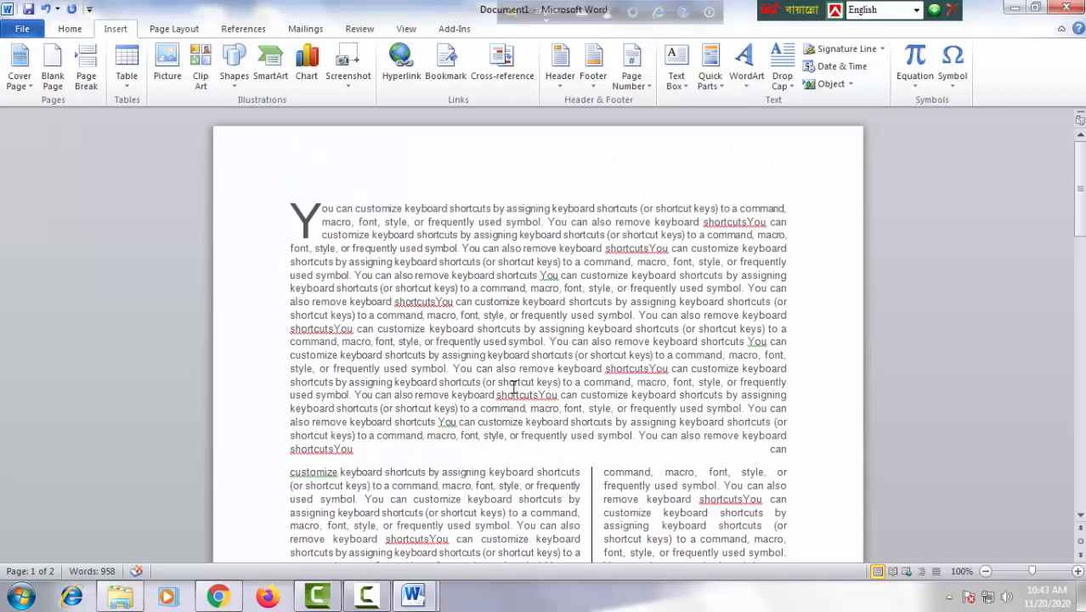
pyautogui.scroll(-4, 513, 387)
pyautogui.scroll(1, 513, 386)
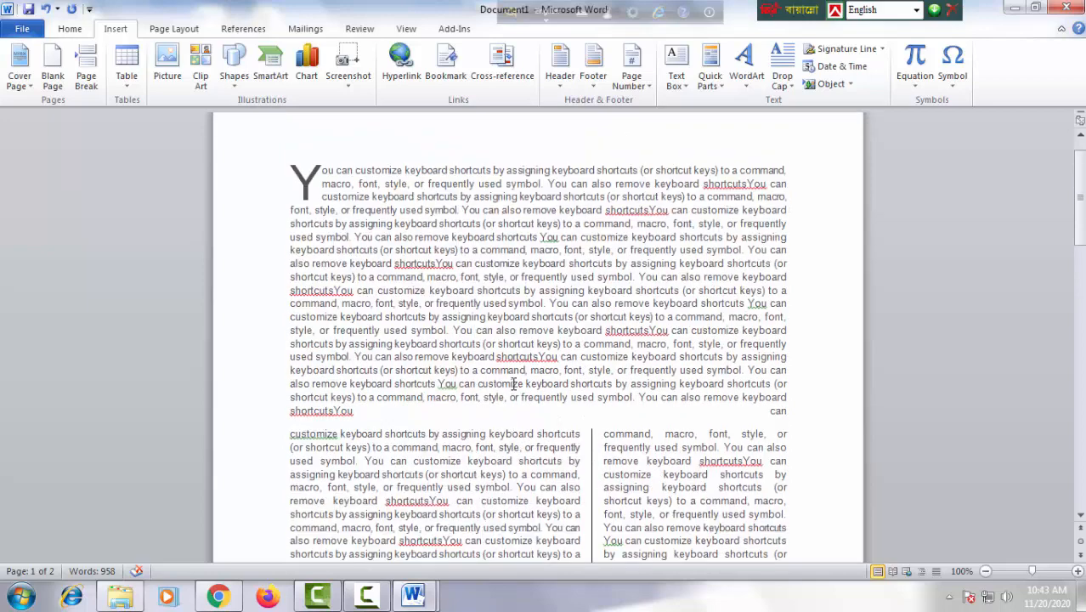
pyautogui.scroll(-3, 504, 393)
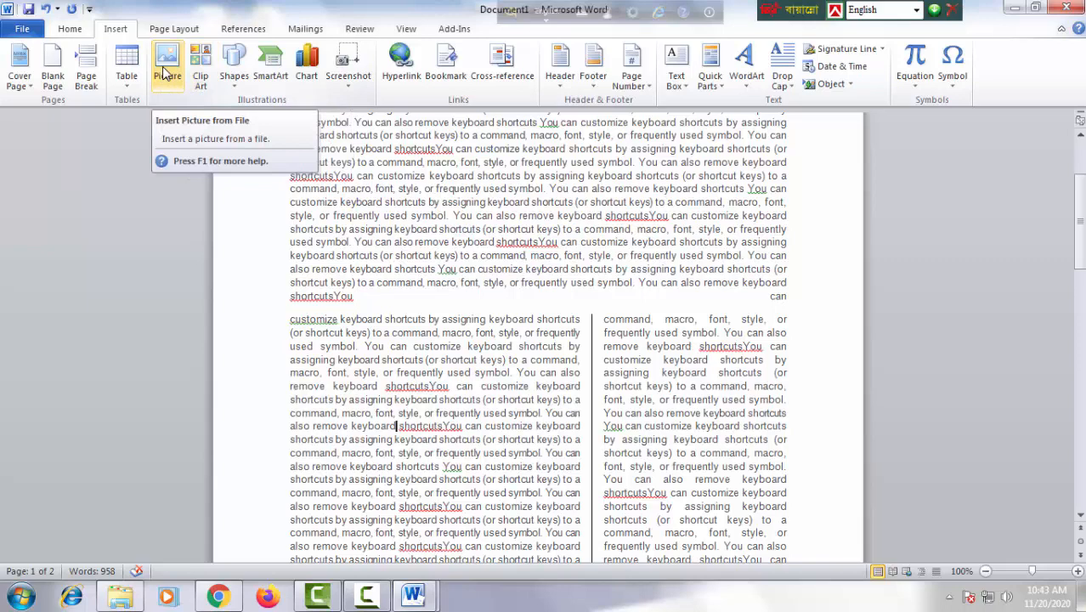
pyautogui.click(200, 68)
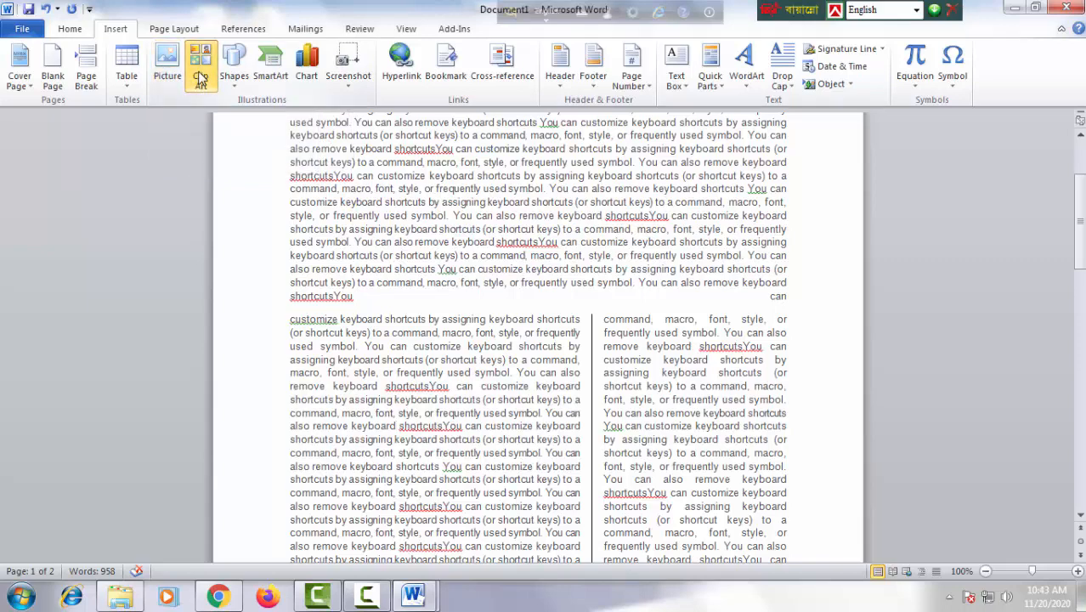
pyautogui.click(1056, 153)
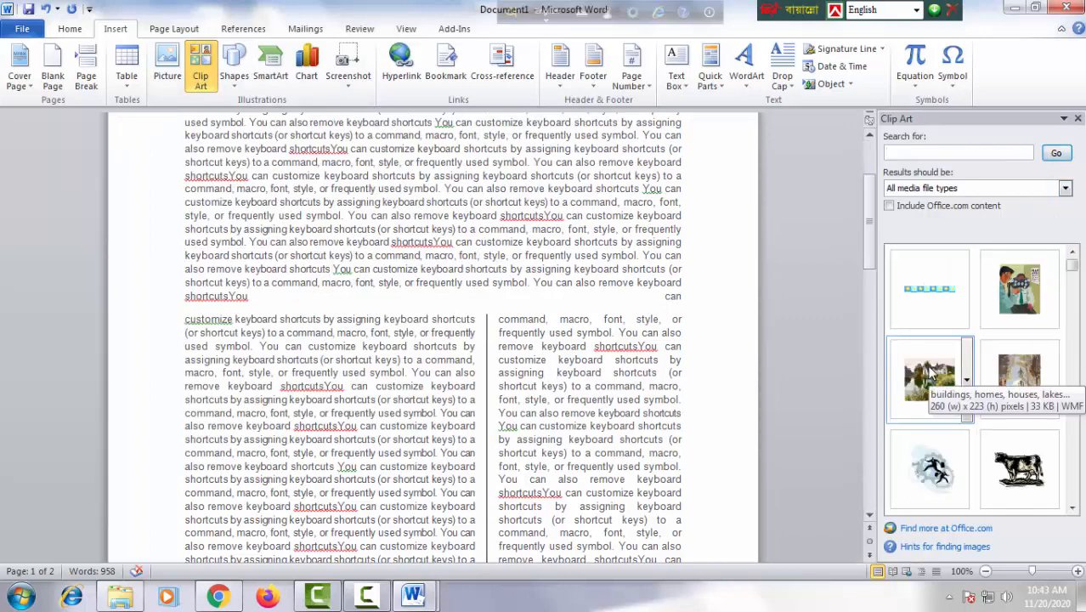
pyautogui.click(929, 374)
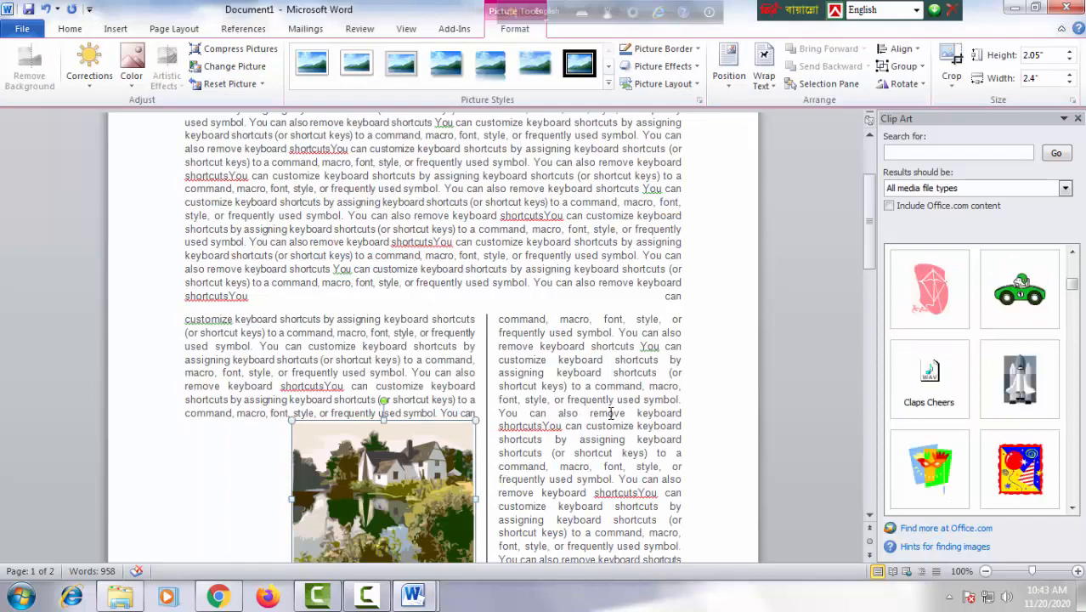
# Move the house picture to the left side of the two-column section's first column
pyautogui.click(597, 453)
pyautogui.scroll(-2, 598, 453)
pyautogui.click(363, 414)
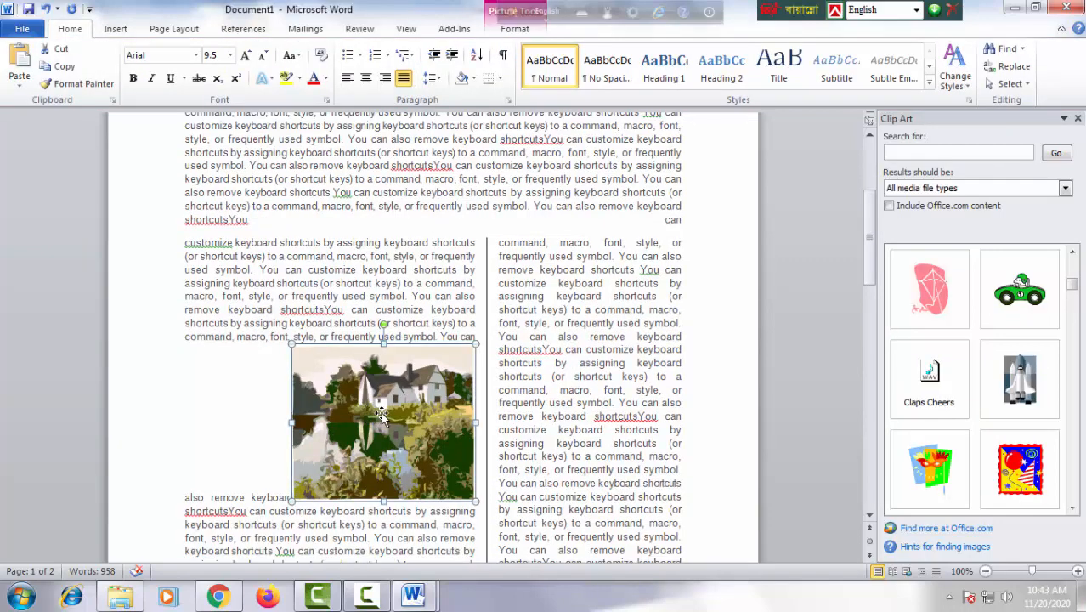
pyautogui.moveTo(382, 414); pyautogui.dragTo(318, 414)
pyautogui.moveTo(332, 366); pyautogui.dragTo(194, 352)
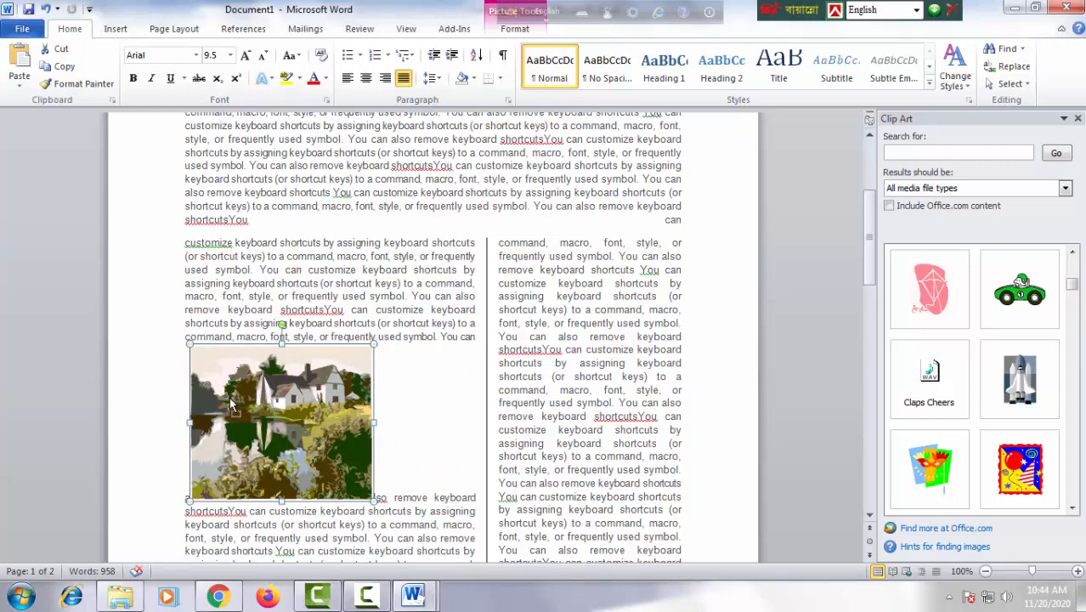
pyautogui.moveTo(231, 400)
pyautogui.mouseDown()
pyautogui.moveTo(215, 392)
pyautogui.moveTo(221, 380)
pyautogui.mouseUp()
pyautogui.click(414, 378)
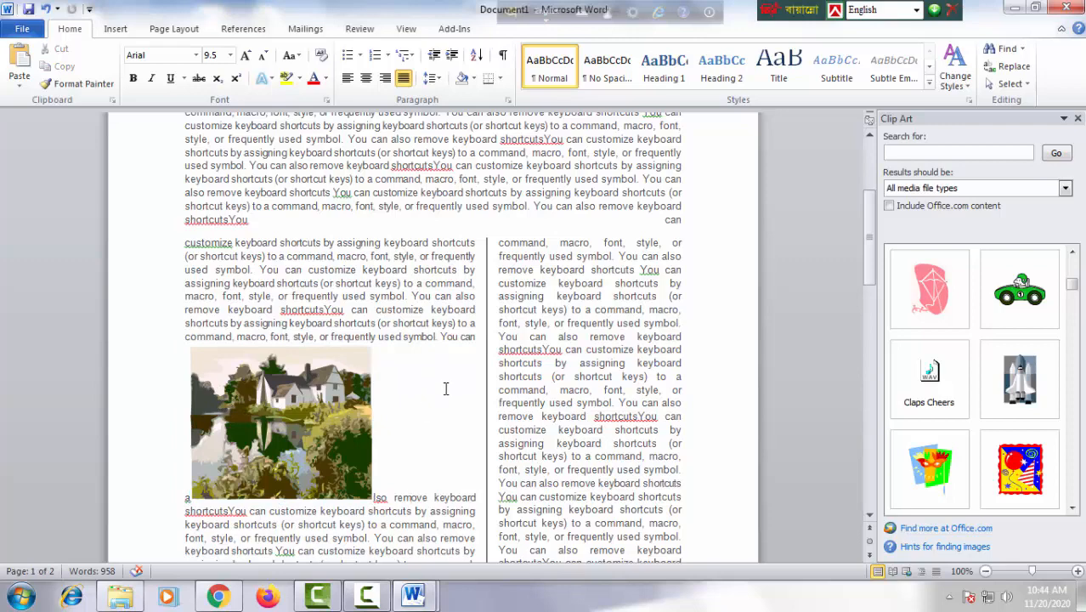
# Set the house picture's text wrapping to Square
pyautogui.click(294, 412)
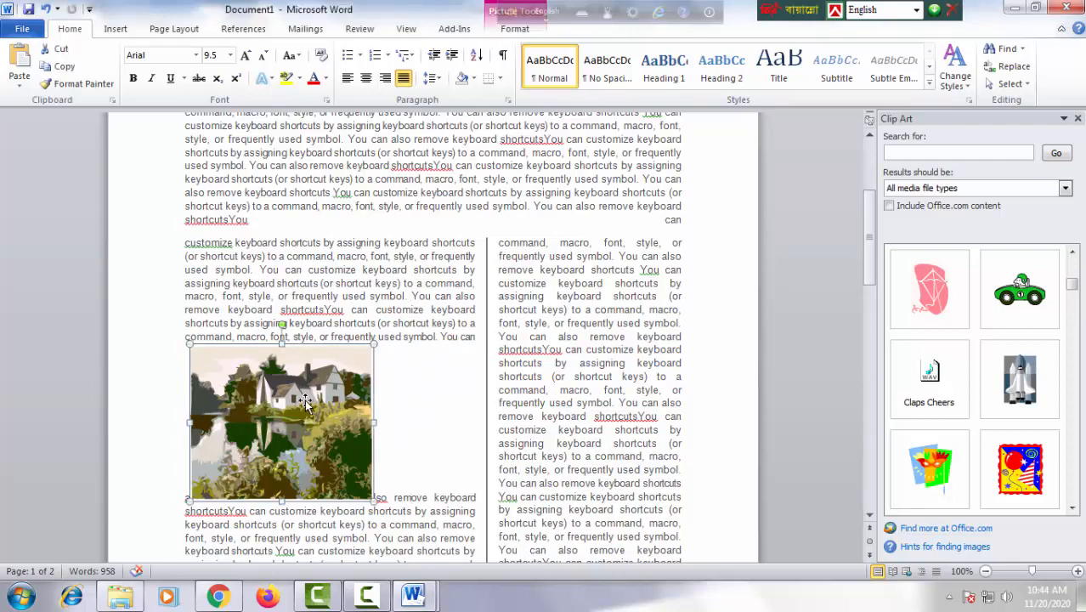
pyautogui.click(512, 31)
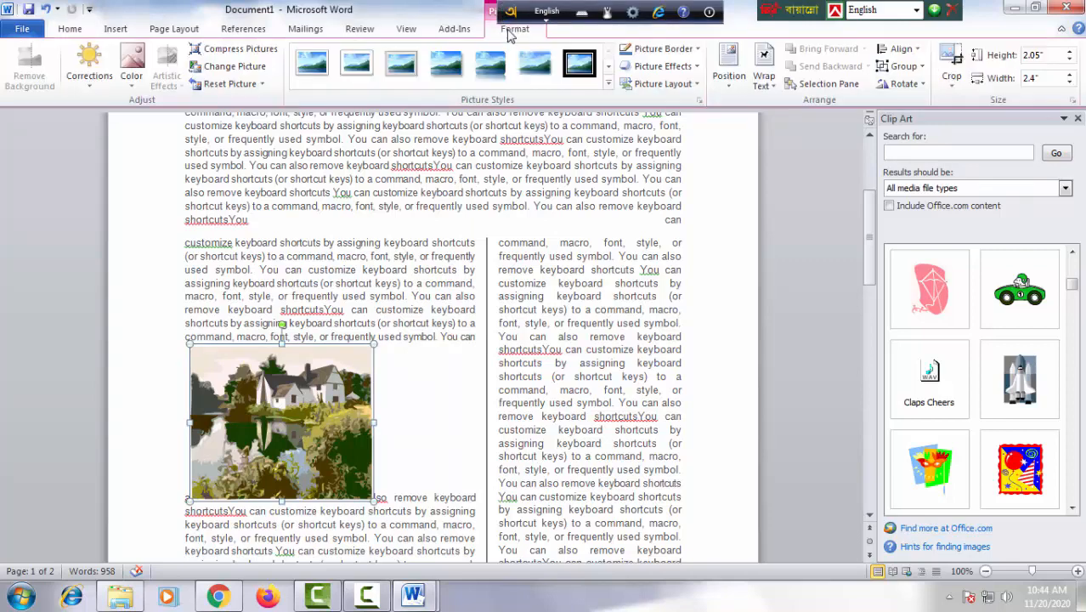
pyautogui.click(764, 77)
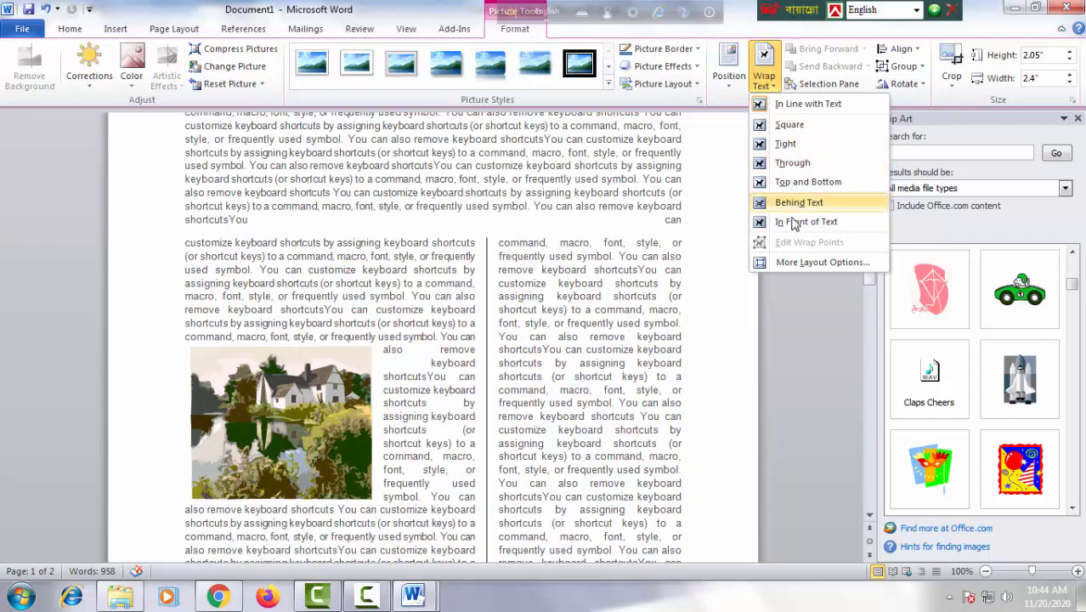
pyautogui.click(789, 125)
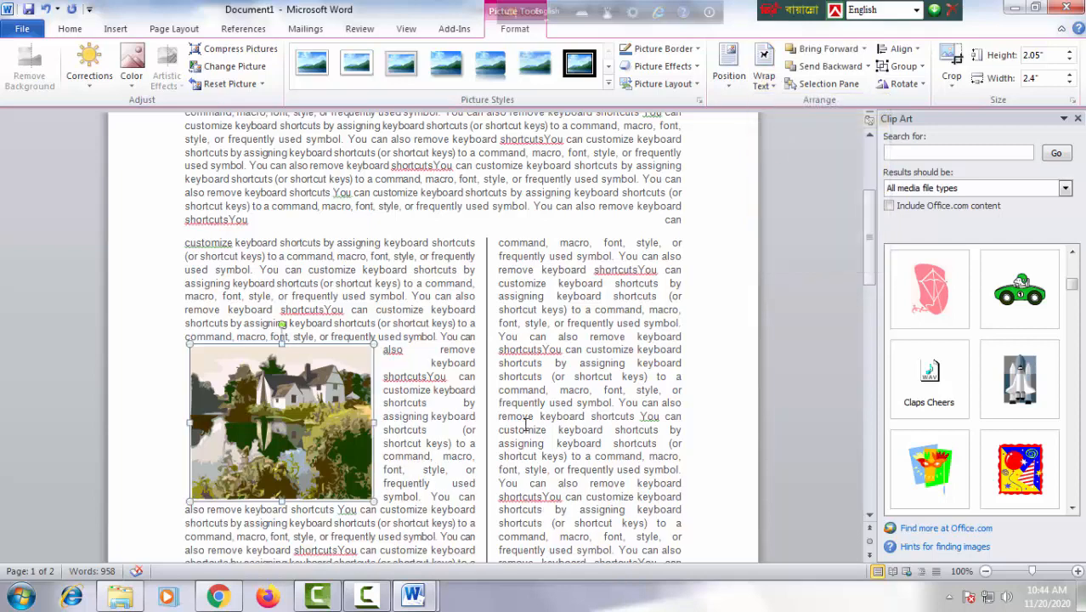
pyautogui.click(461, 435)
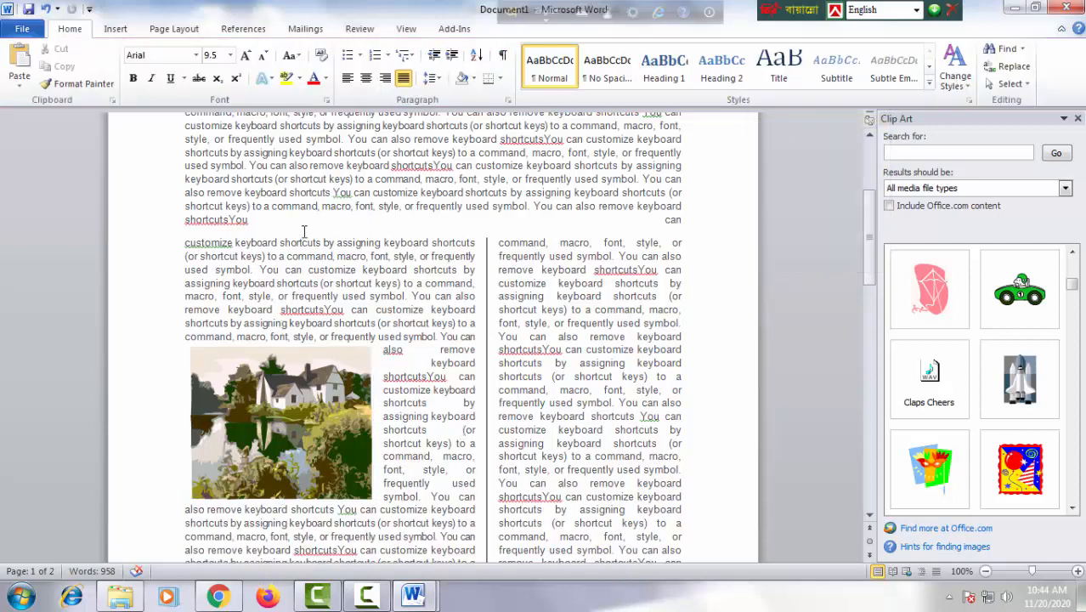
# Apply the plain white frame picture style to the house picture and review the pages
pyautogui.click(266, 414)
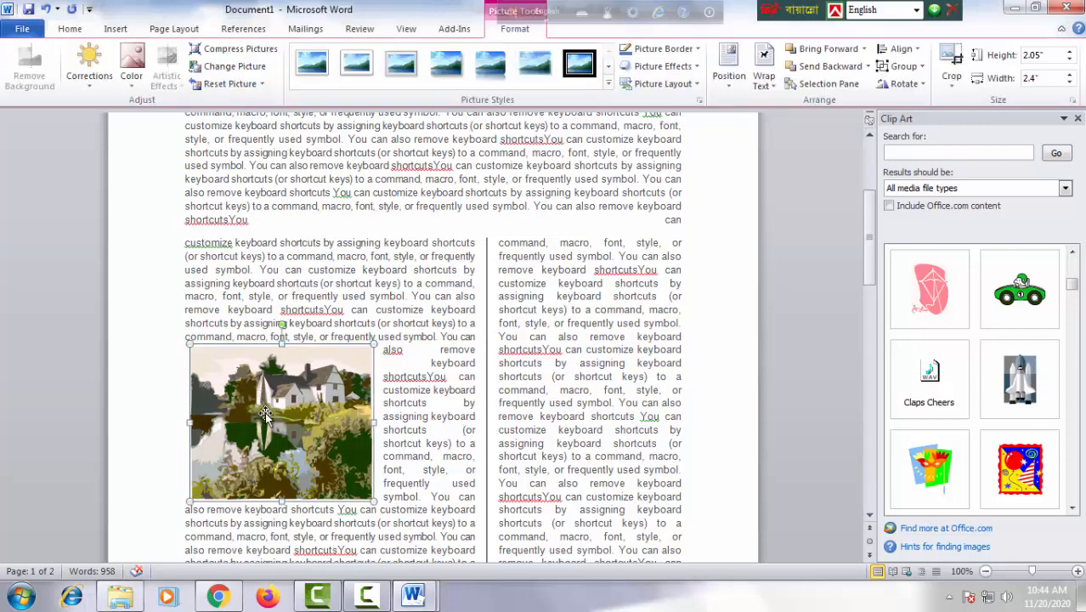
pyautogui.click(609, 88)
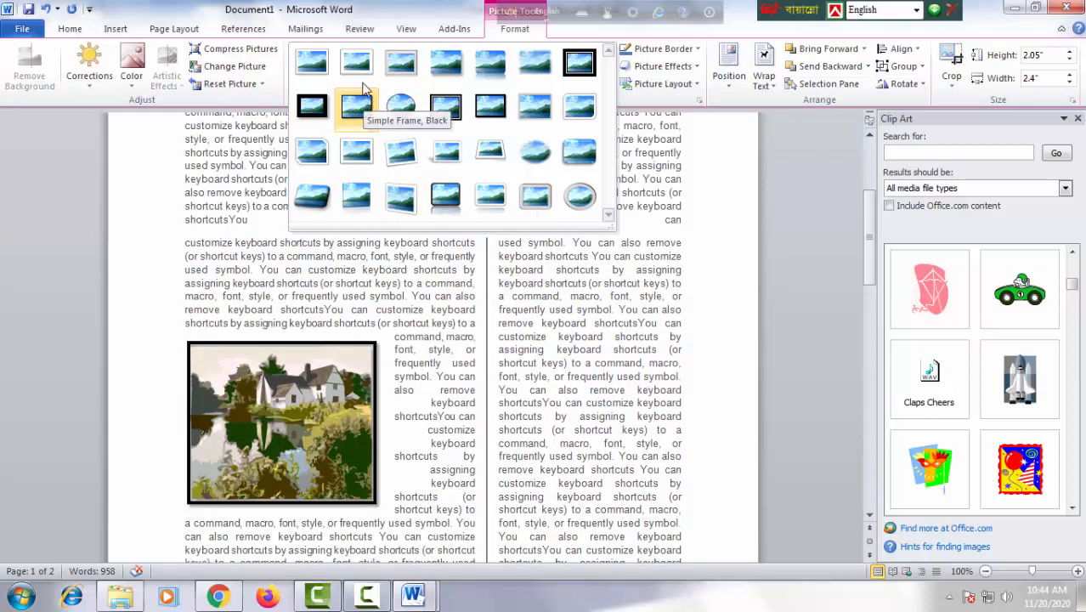
pyautogui.click(314, 70)
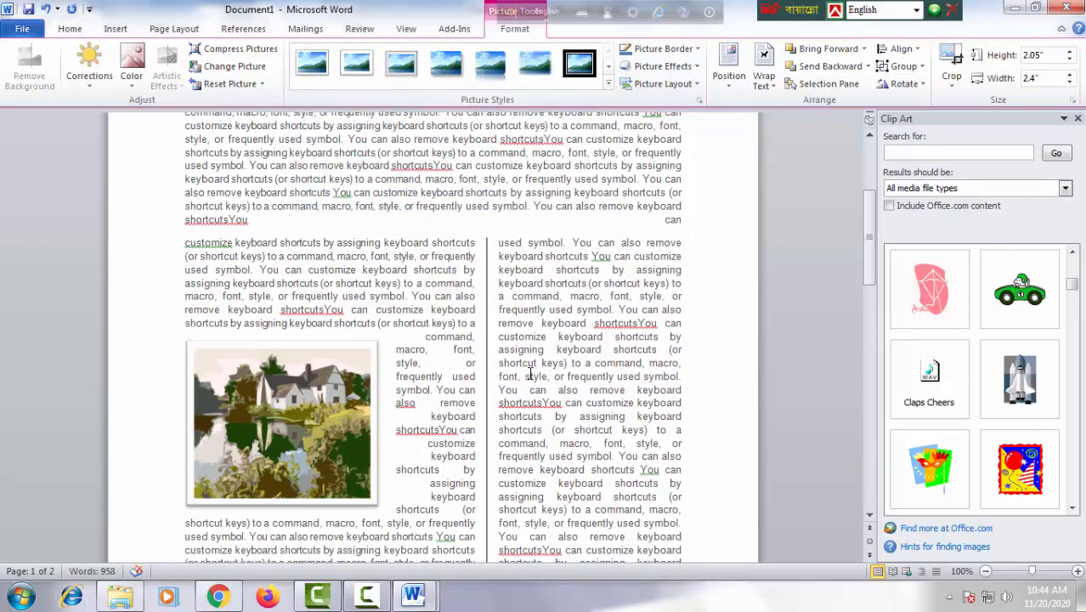
pyautogui.click(502, 397)
pyautogui.scroll(-6, 409, 405)
pyautogui.scroll(10, 405, 416)
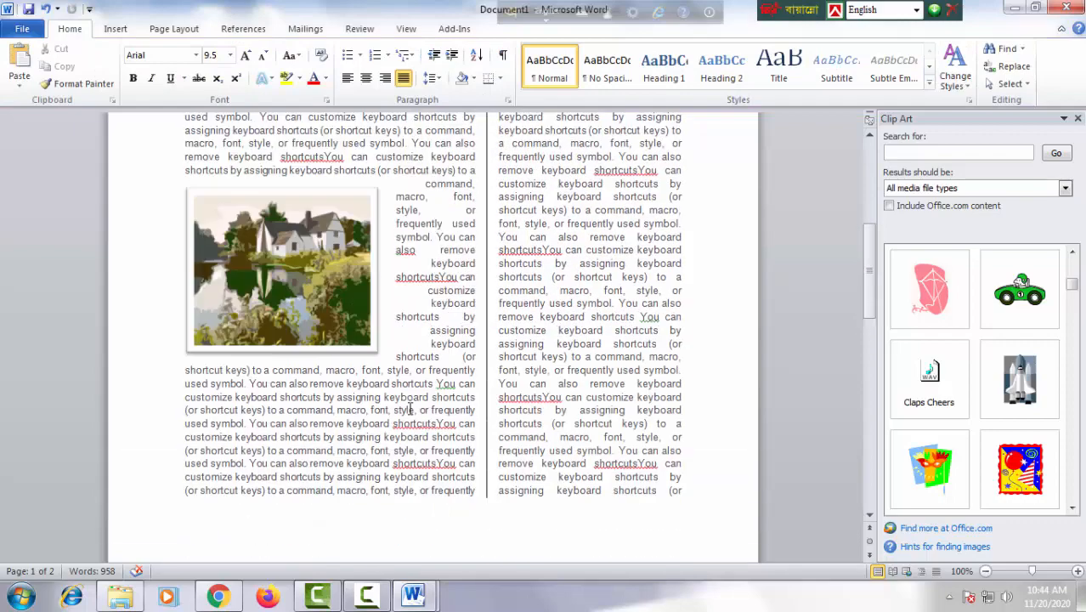
# Preview the document with the framed house picture for printing and look through the curriculum vitae page
pyautogui.hotkey('ctrl', 'F2')
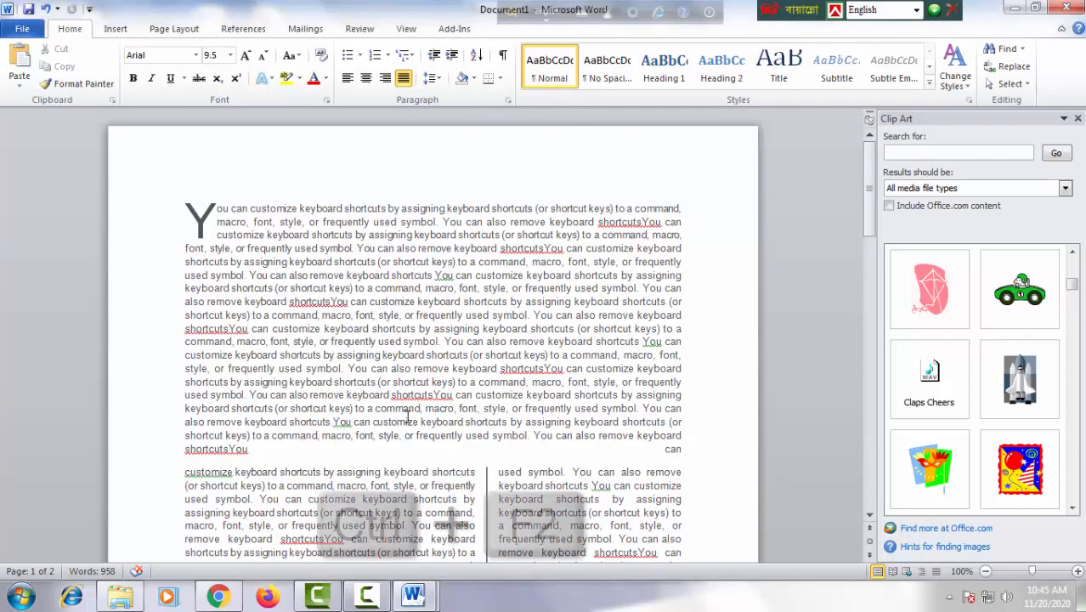
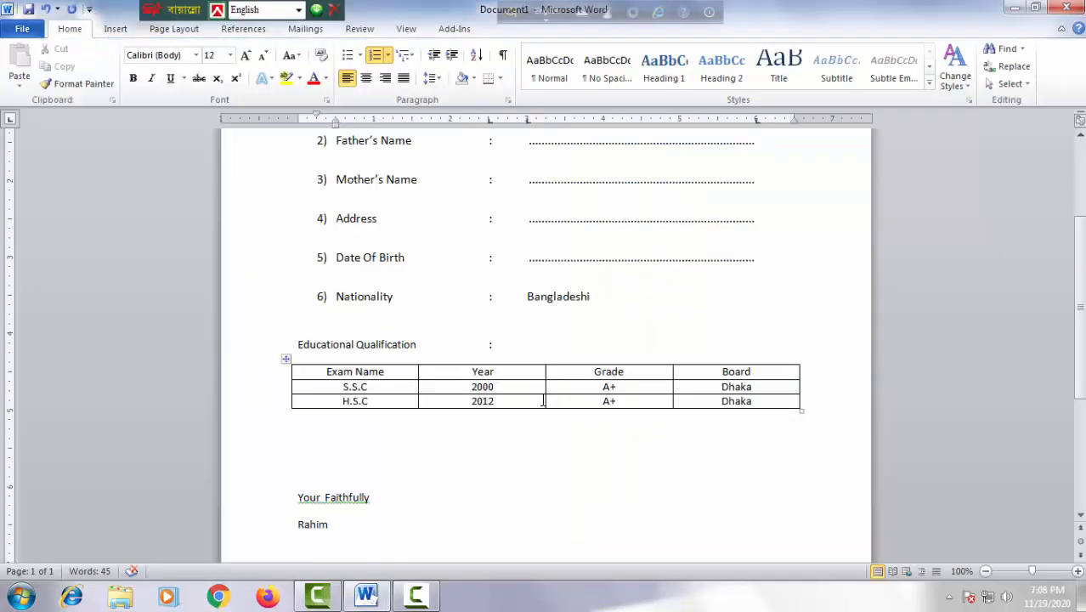
pyautogui.scroll(3, 543, 400)
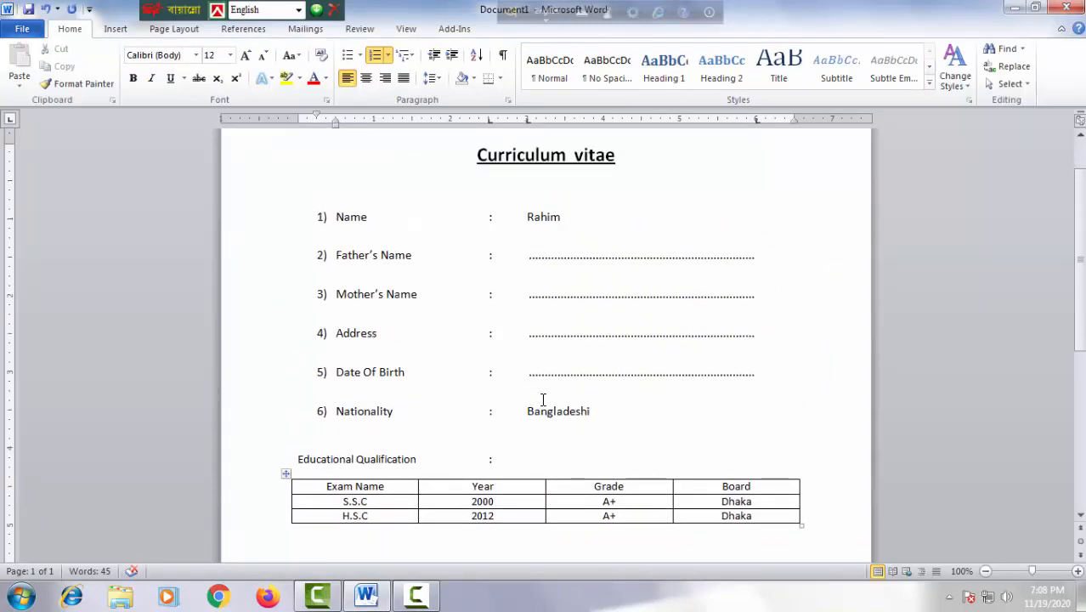
pyautogui.scroll(-8, 543, 402)
# Create a new blank document and start an automatically numbered list with the question "Which one software?"
pyautogui.hotkey('ctrl', 'n')
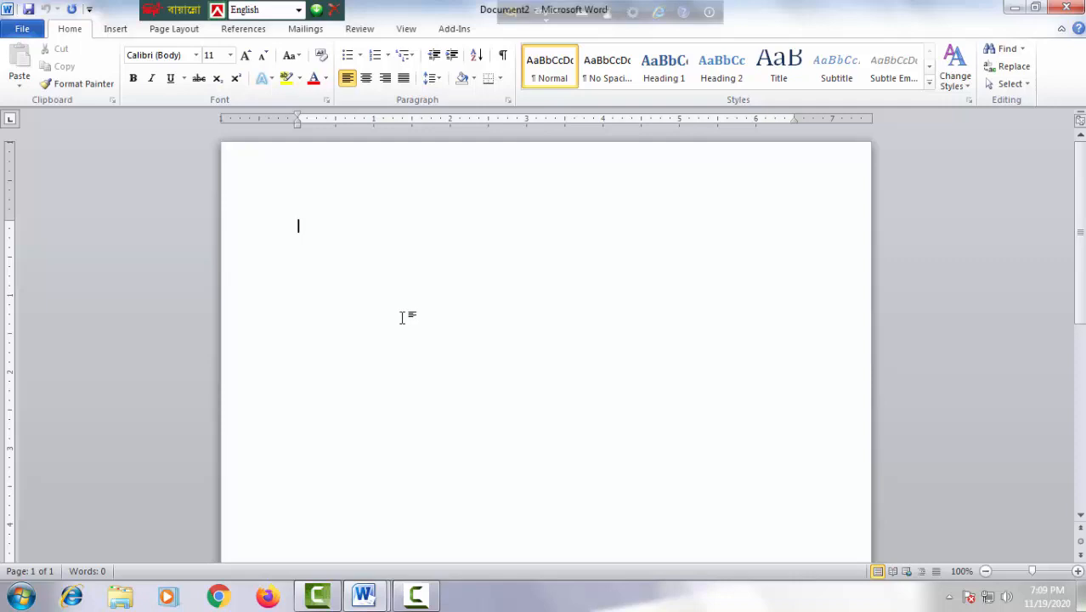
pyautogui.write('1')
pyautogui.press('Tab')
pyautogui.write('Which one software')
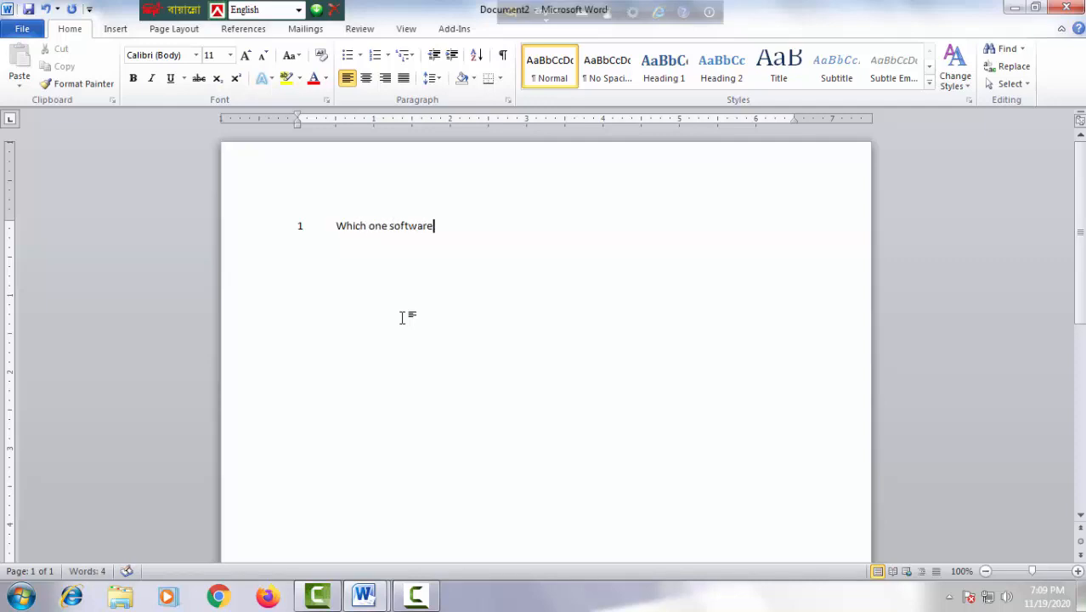
pyautogui.write(' ?')
pyautogui.press('Return')
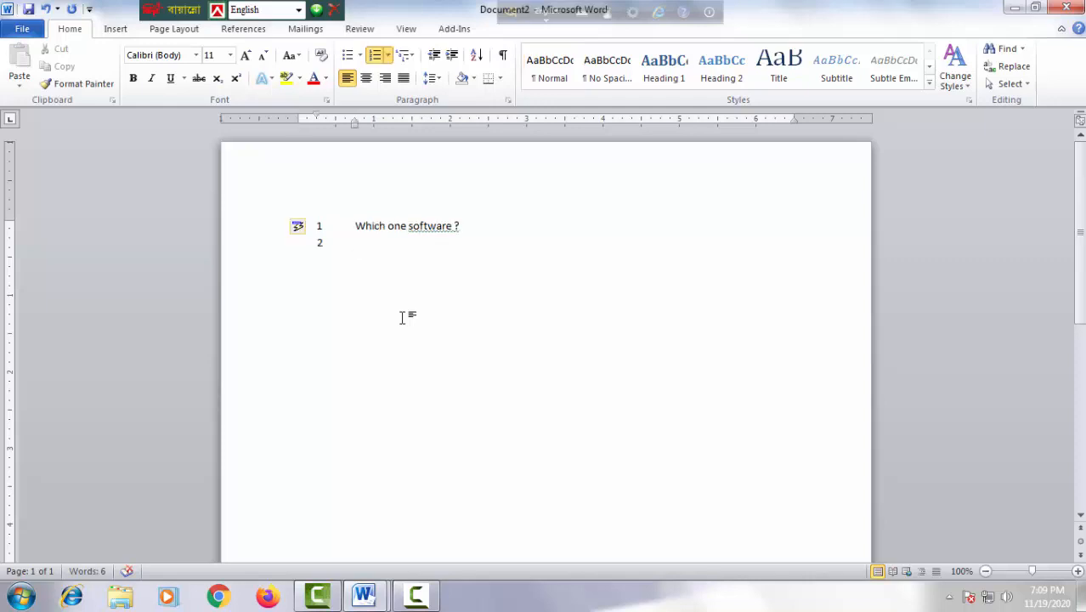
# Add the lettered sub-items Mouse, Windows and Keyboard one list level below question 1
pyautogui.press('Tab')
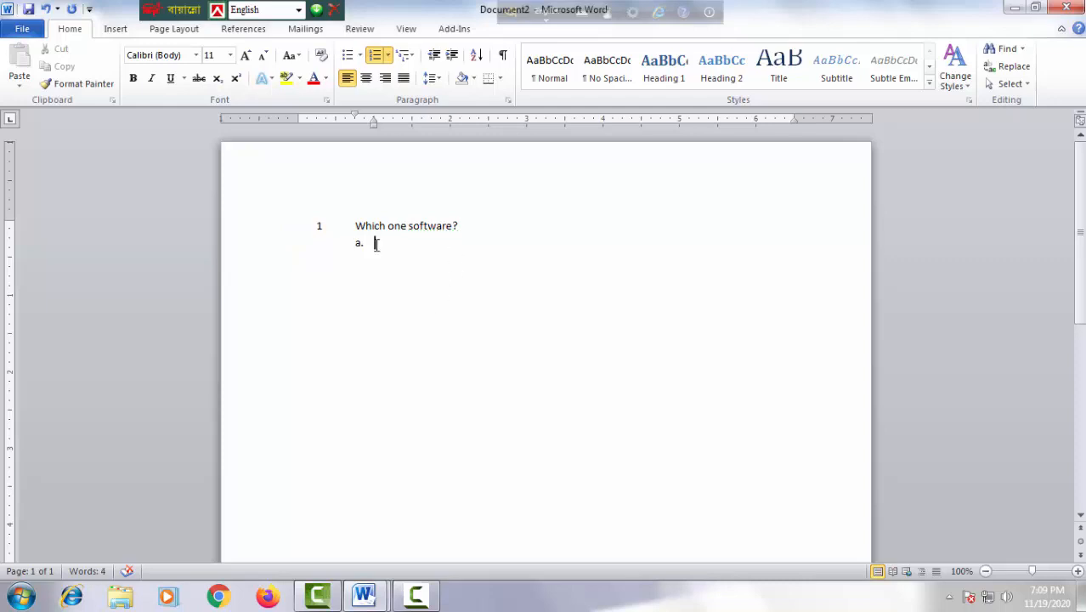
pyautogui.write('Mouse')
pyautogui.press('Return')
pyautogui.write('Wind')
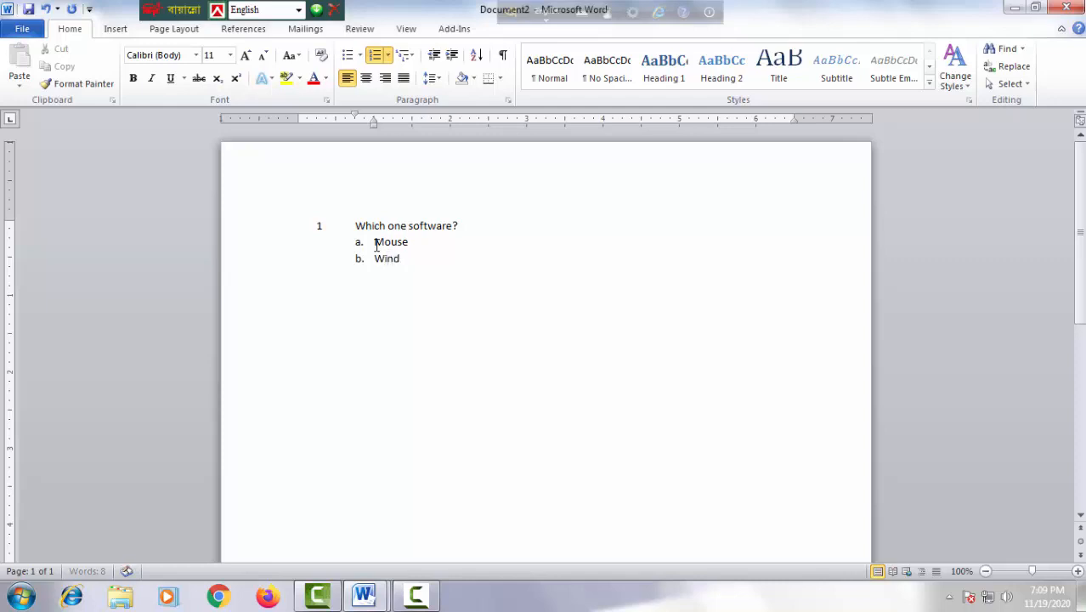
pyautogui.write('ows')
pyautogui.press('Return')
pyautogui.write('K')
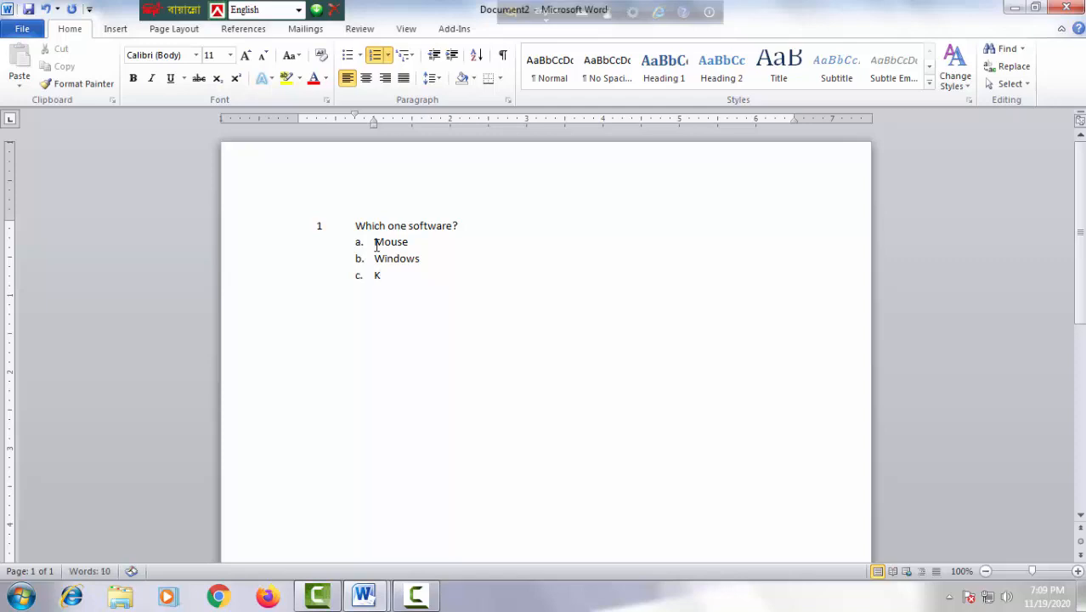
pyautogui.write('eyboard')
pyautogui.press('Return')
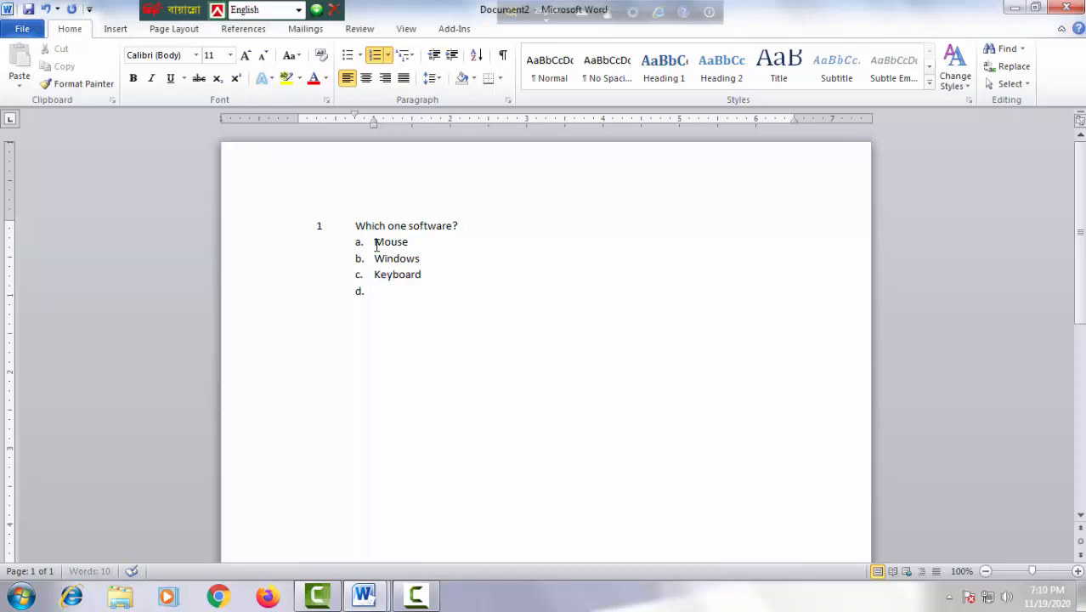
# Return to the main numbering level and enter "Which one is Hardware?" as question 2
pyautogui.hotkey('shift', 'Tab')
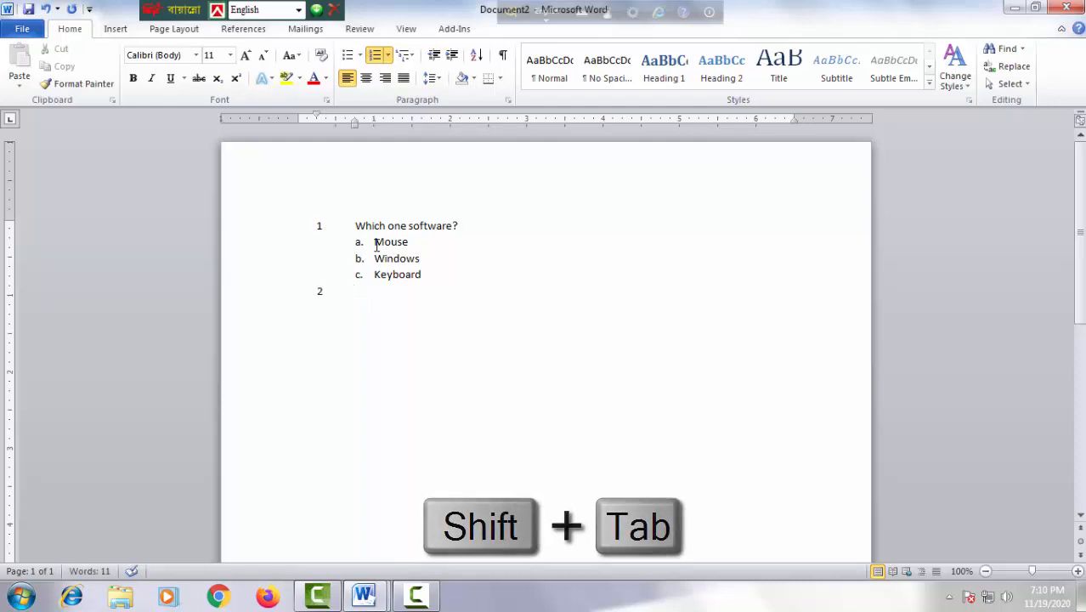
pyautogui.write('Whic')
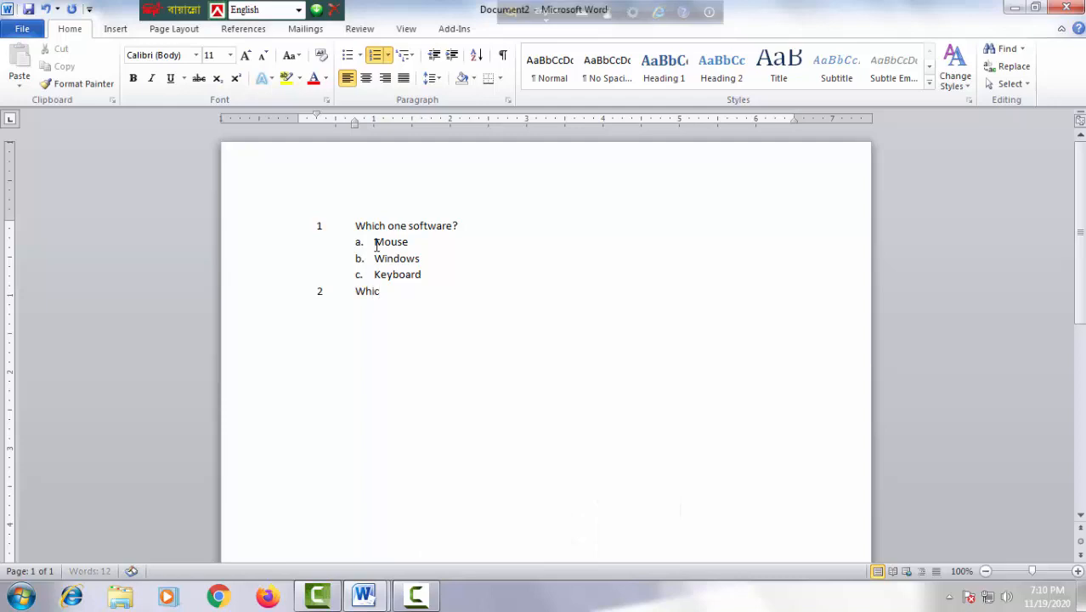
pyautogui.write('h one is Hardware')
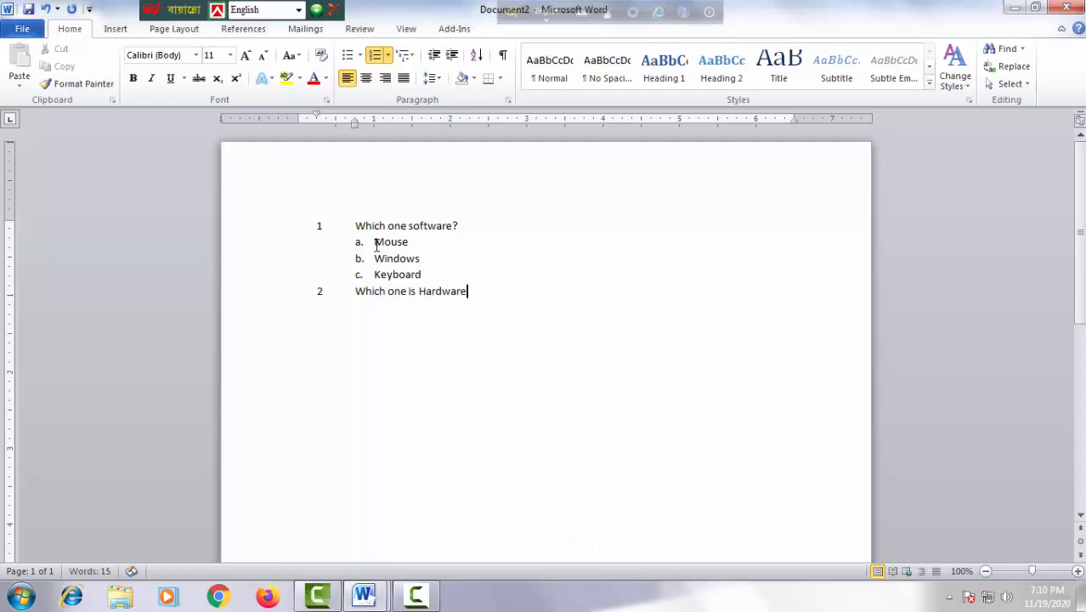
pyautogui.write(' ?')
pyautogui.press('Return')
# Add the lettered sub-items Hard disk, Windows and Ms word one list level below question 2
pyautogui.press('Tab')
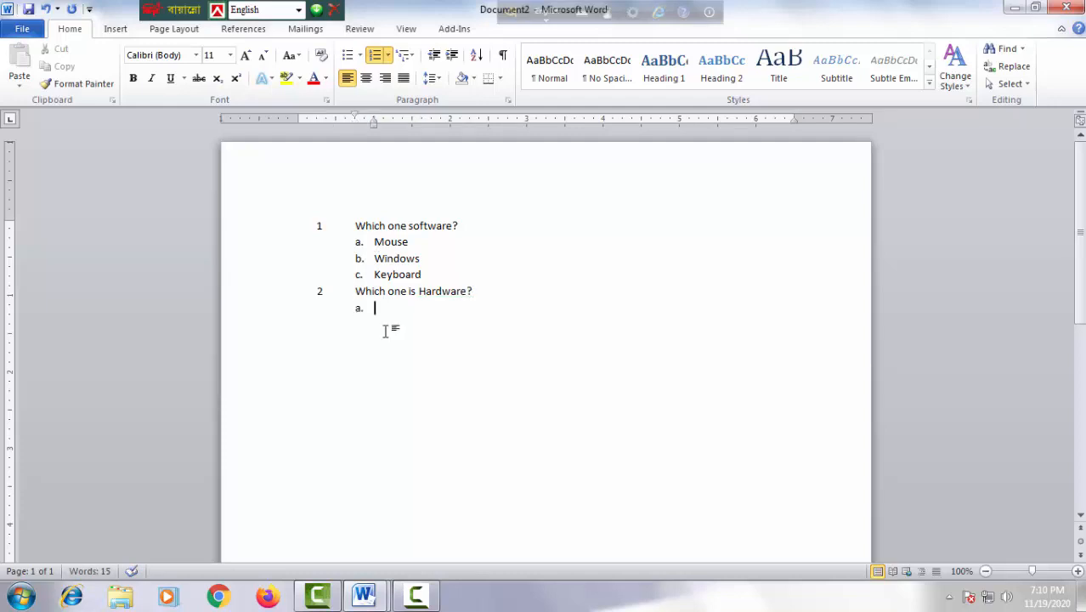
pyautogui.write('Hard disk')
pyautogui.press('Return')
pyautogui.write('Windo')
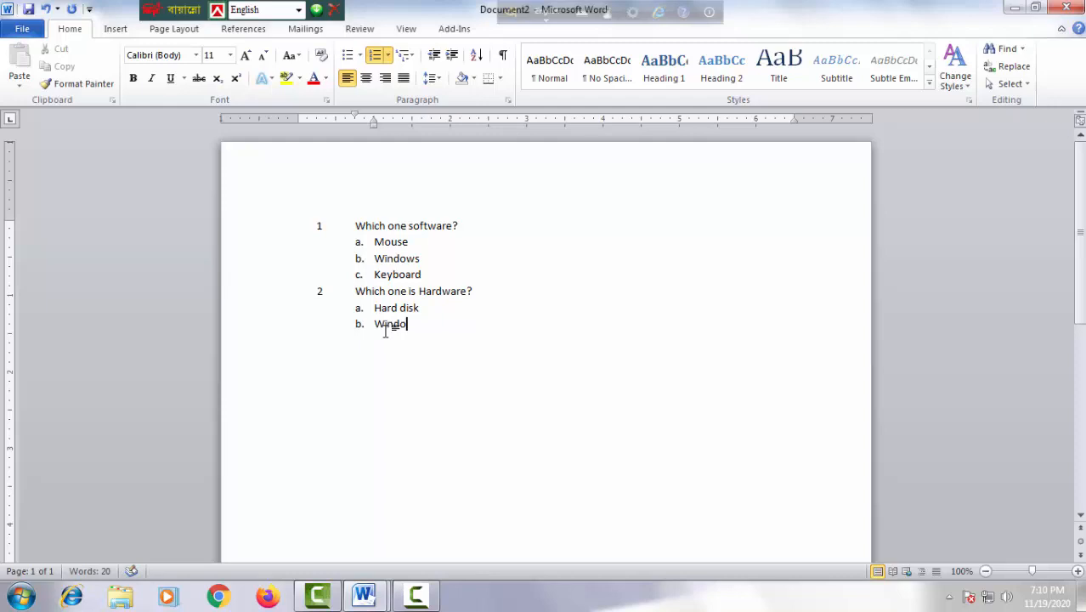
pyautogui.write('ws')
pyautogui.press('Return')
pyautogui.write('MS word')
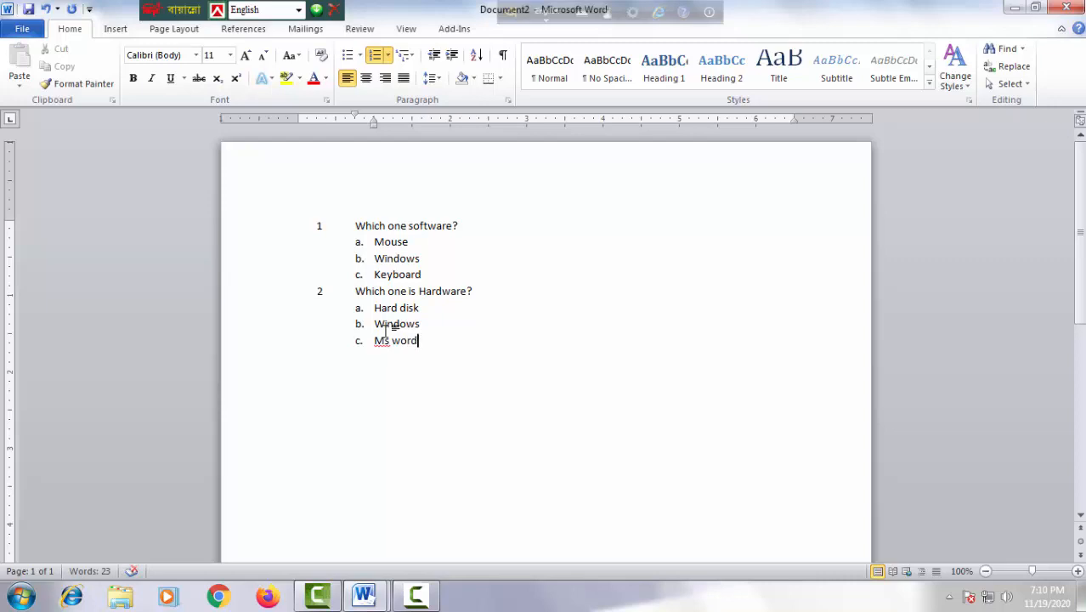
# Return to the main numbering level and begin question 3 with the words "Which one is inpu"
pyautogui.press('Return')
pyautogui.press('Return')
pyautogui.write('Which one is inpu')
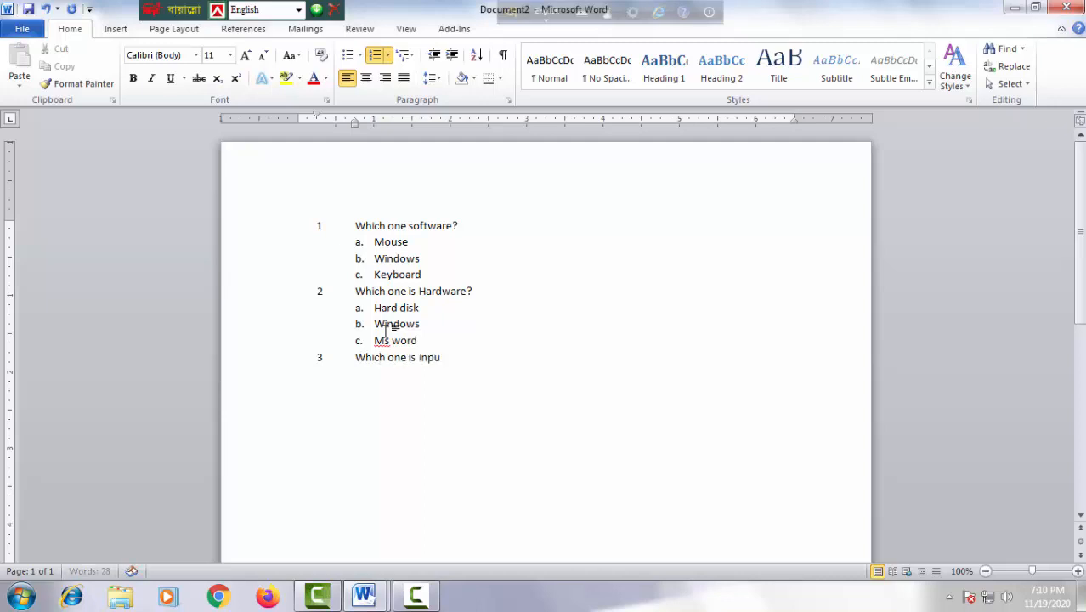
# Complete question 3 as "Which one is input device ?" and add sub-options Mouse, Printer and Monitor
pyautogui.write('t device ?')
pyautogui.press('Return')
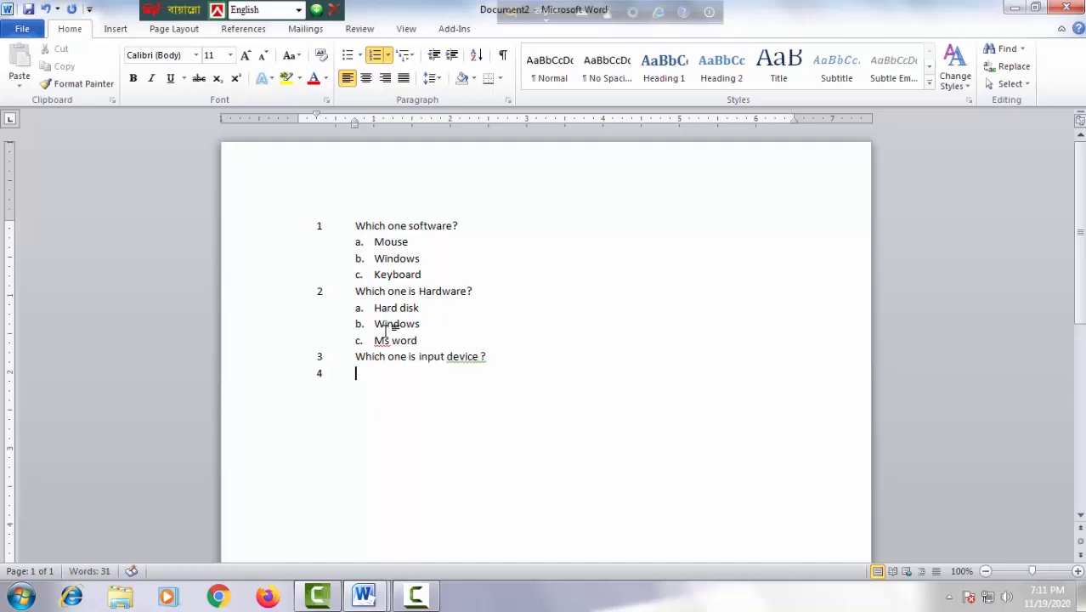
pyautogui.press('Tab')
pyautogui.write('Mouse')
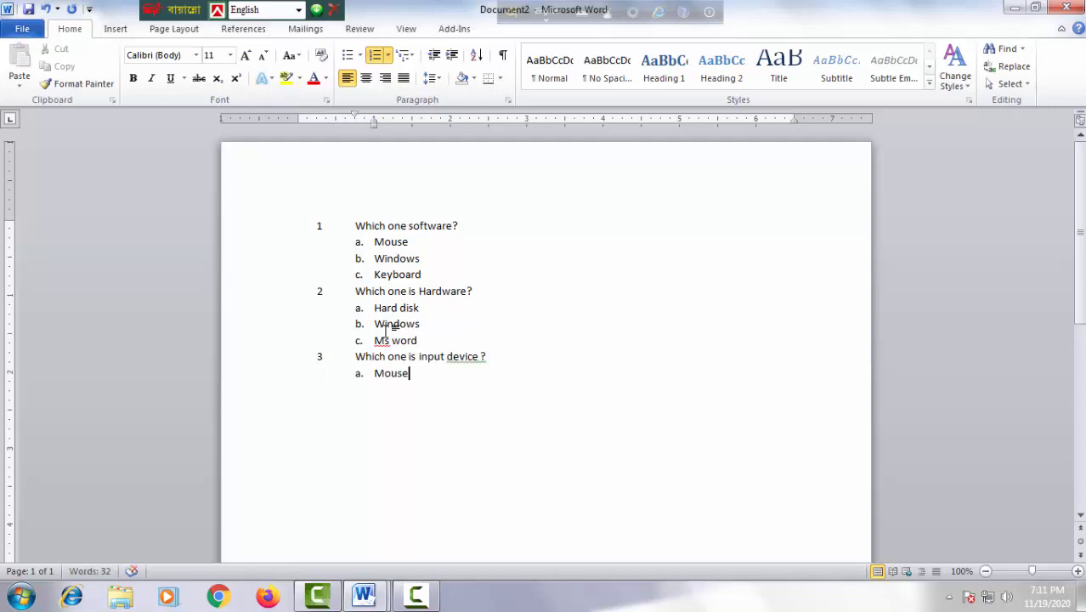
pyautogui.press('Return')
pyautogui.write('Printer')
pyautogui.press('Return')
pyautogui.write('Mo')
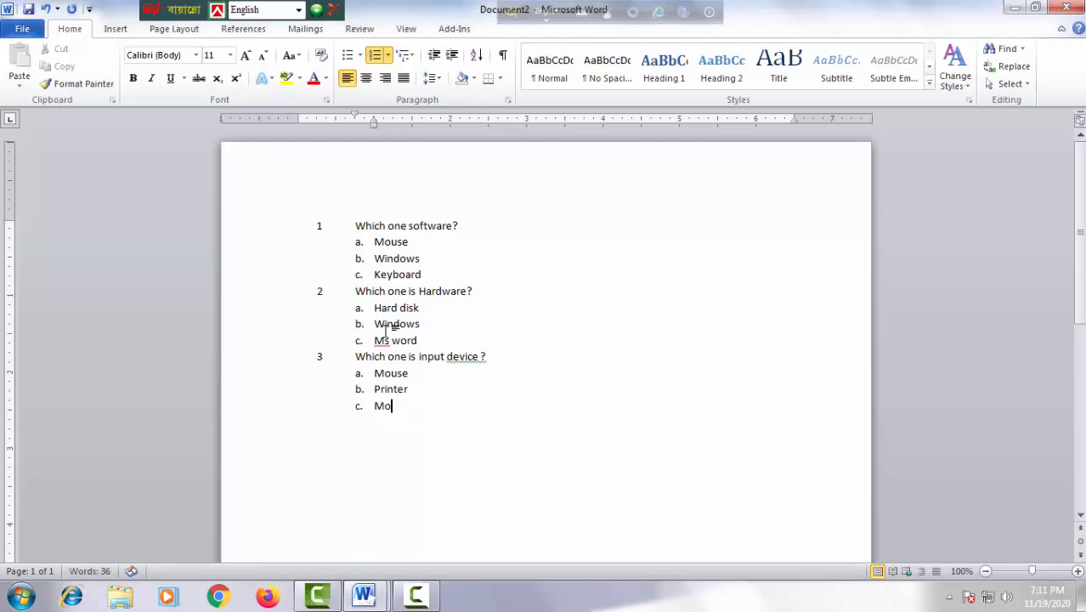
pyautogui.write('nitor')
# Accept the grammar suggestion "device?" for question 3 and return to the end of the Monitor option
pyautogui.rightClick(459, 357)
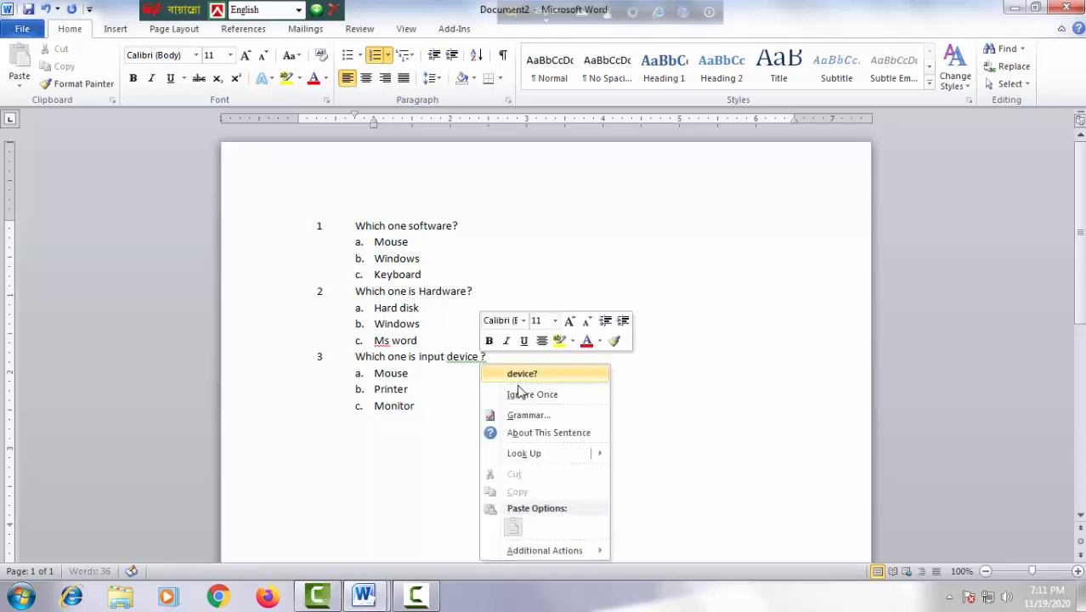
pyautogui.click(522, 375)
pyautogui.click(417, 406)
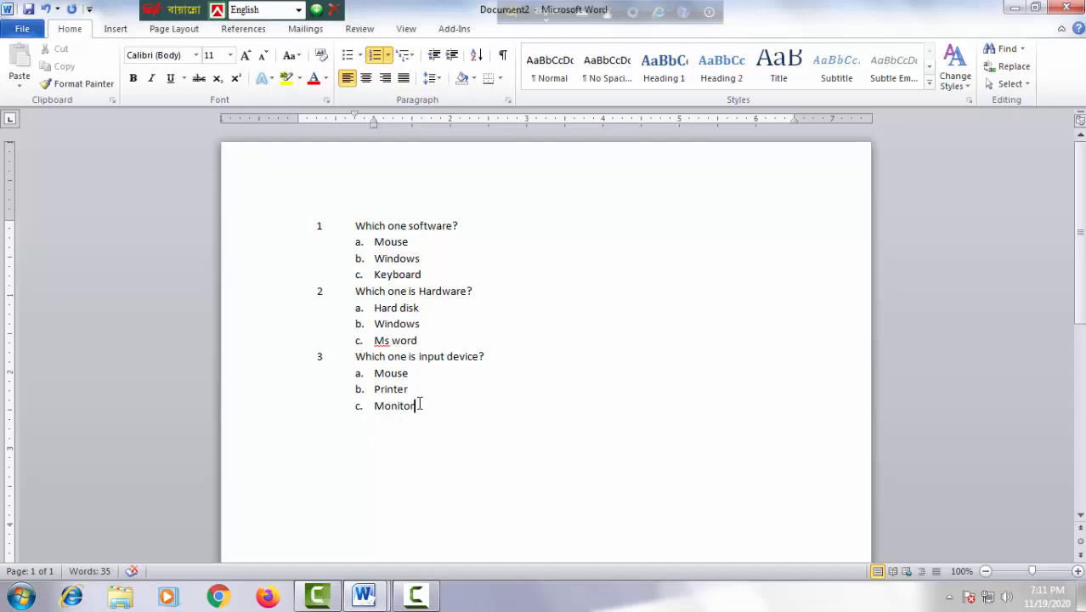
# Copy all three questions with their options and paste them repeatedly after Monitor until the list reaches question 36
pyautogui.moveTo(353, 225); pyautogui.dragTo(431, 405)
pyautogui.hotkey('ctrl', 'c')
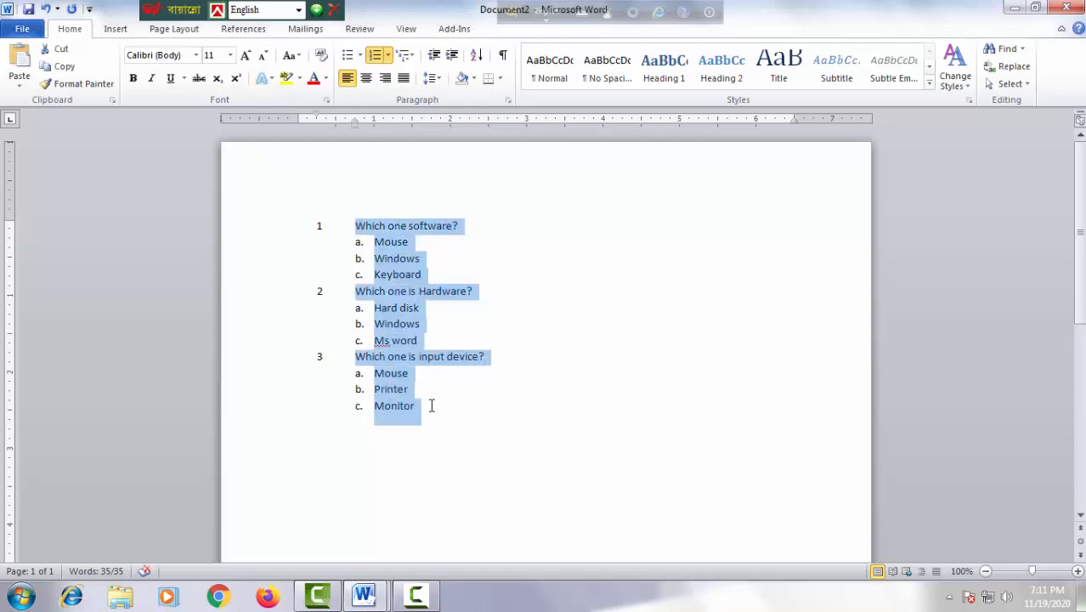
pyautogui.click(423, 409)
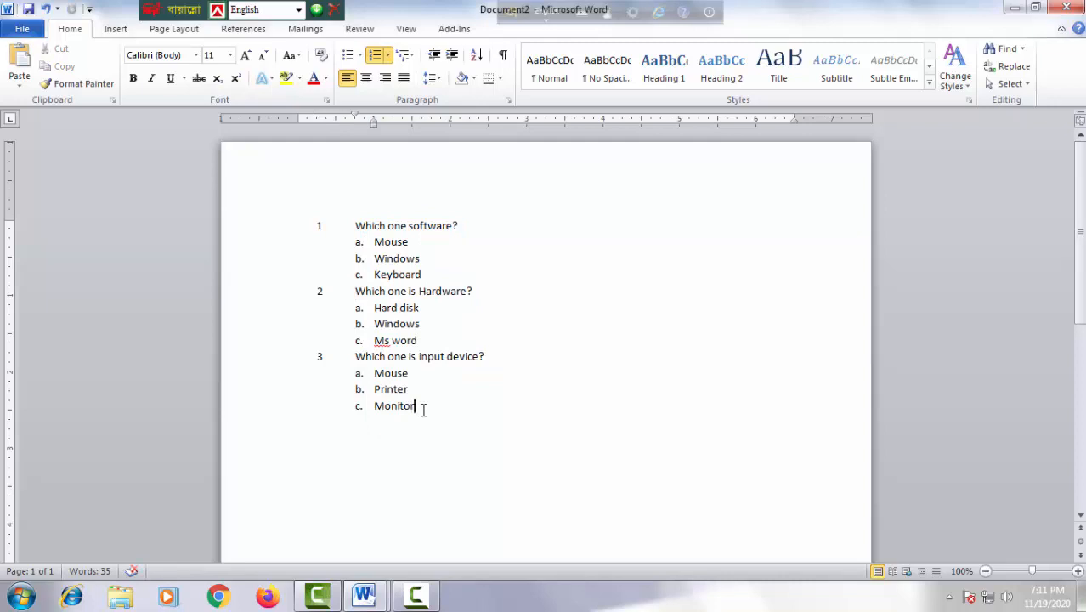
pyautogui.hotkey('ctrl', 'v')
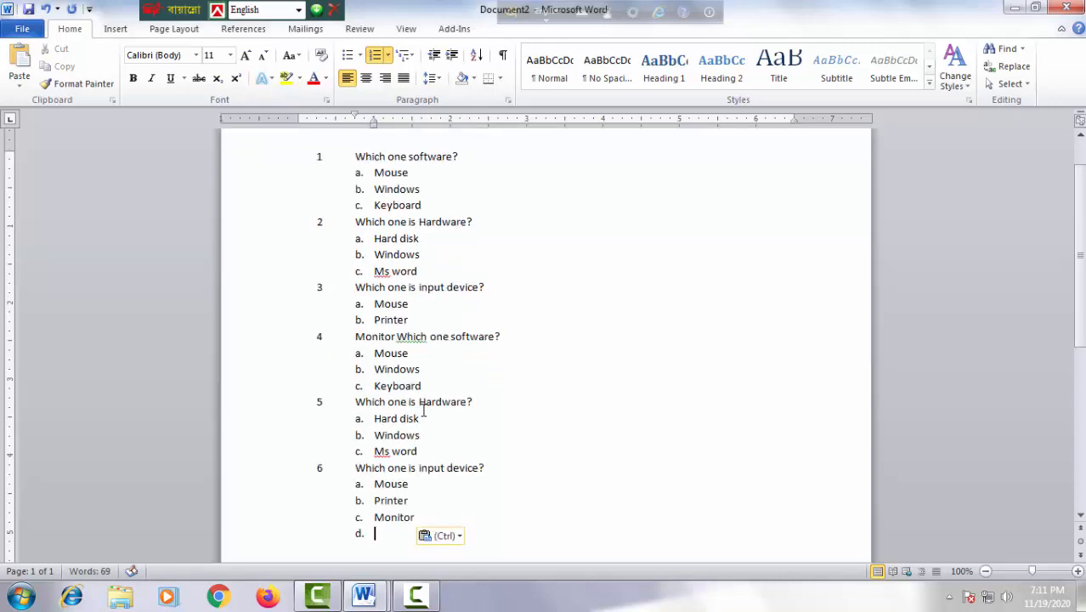
pyautogui.hotkey('ctrl', 'v')
pyautogui.hotkey('ctrl', 'v')
pyautogui.hotkey('ctrl', 'v')
pyautogui.hotkey('ctrl', 'v')
pyautogui.hotkey('ctrl', 'v')
pyautogui.hotkey('ctrl', 'v')
pyautogui.hotkey('ctrl', 'v')
pyautogui.hotkey('ctrl', 'v')
pyautogui.hotkey('ctrl', 'v')
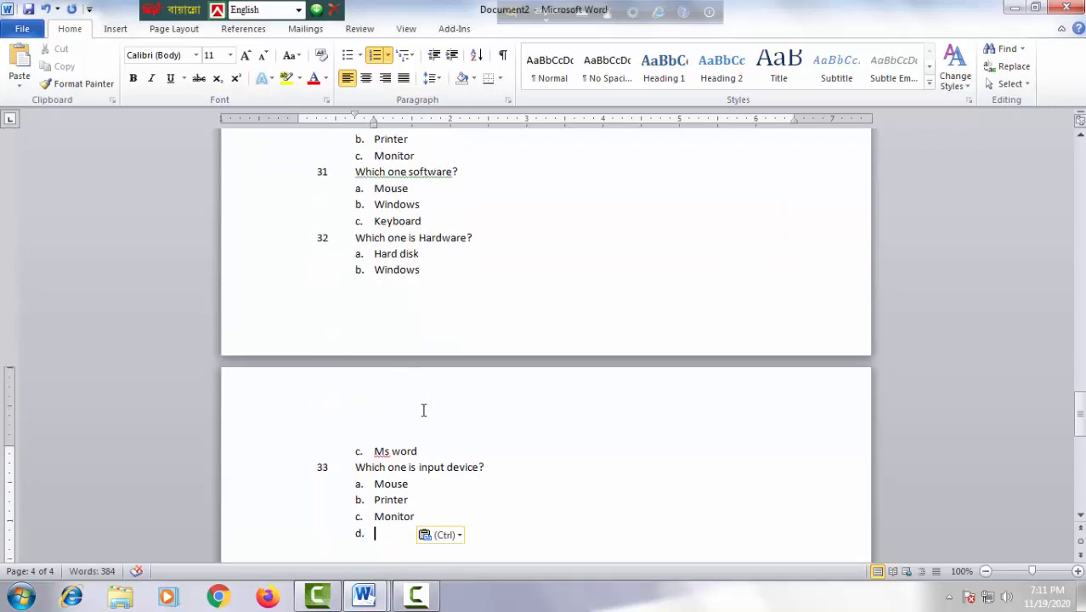
pyautogui.hotkey('ctrl', 'v')
# Look through the extended question list and check its single-column layout in the print preview
pyautogui.scroll(18, 415, 378)
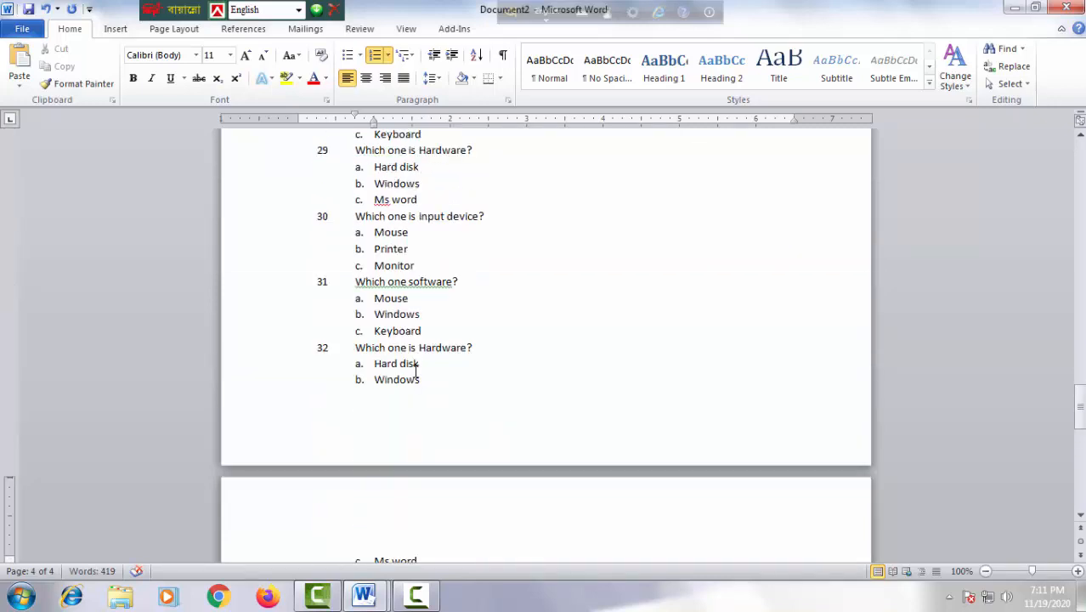
pyautogui.scroll(10, 415, 369)
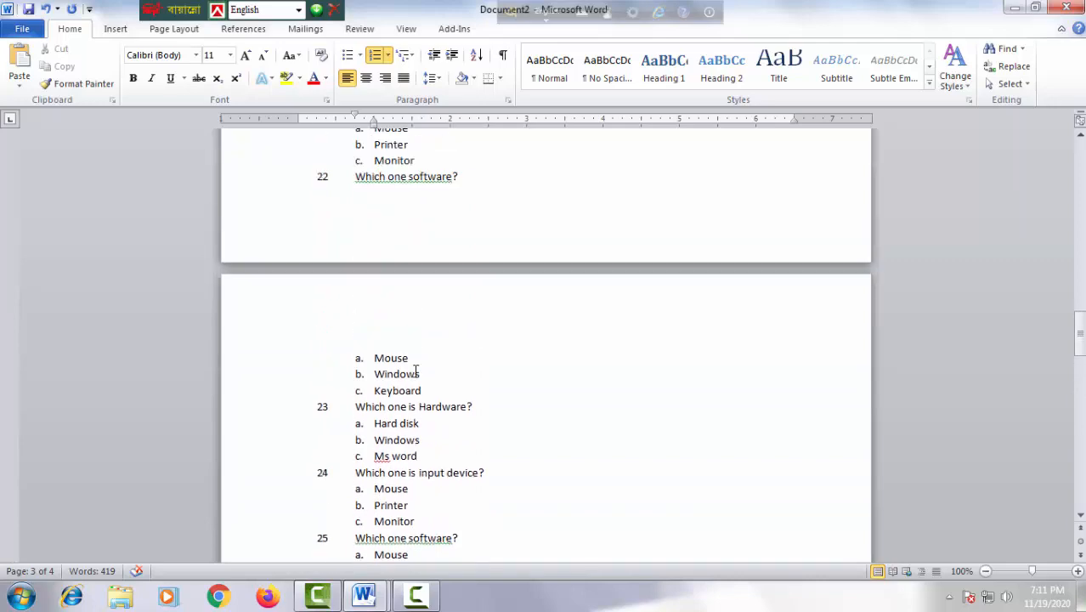
pyautogui.scroll(15, 415, 372)
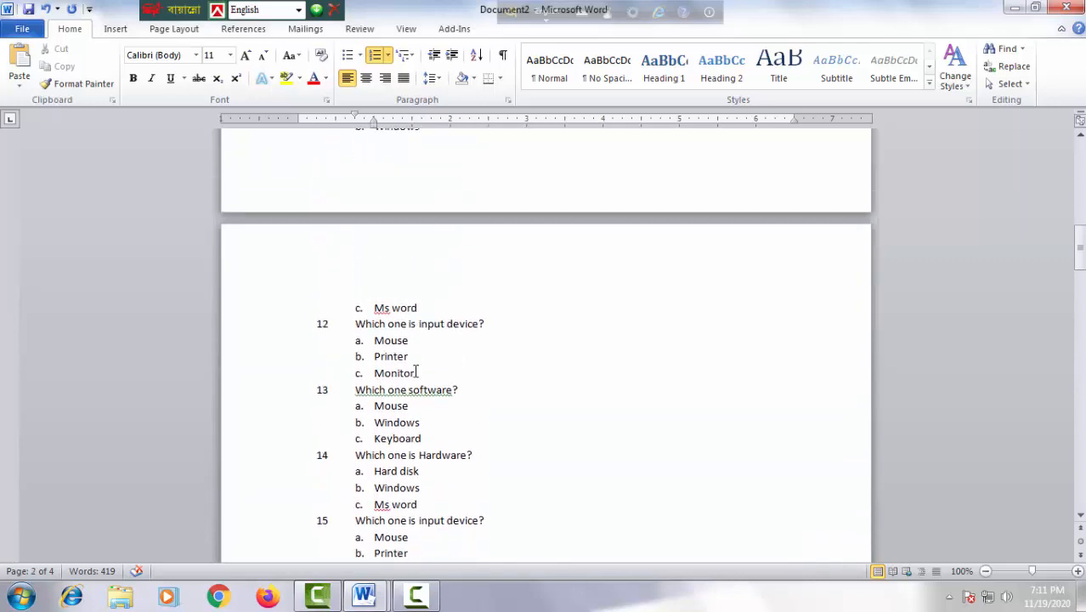
pyautogui.scroll(6, 416, 372)
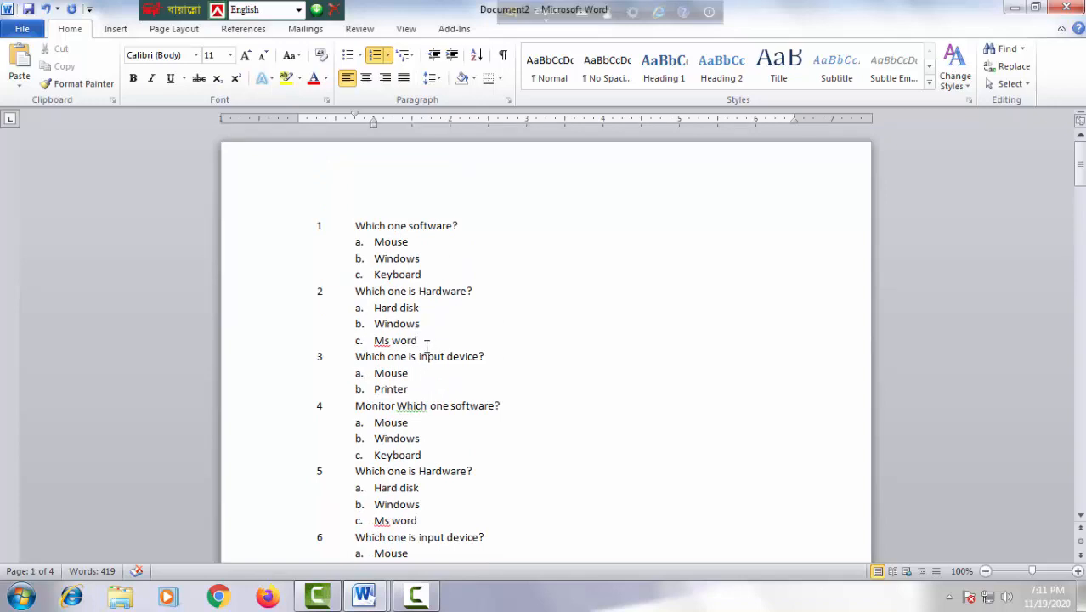
pyautogui.hotkey('ctrl', 'p')
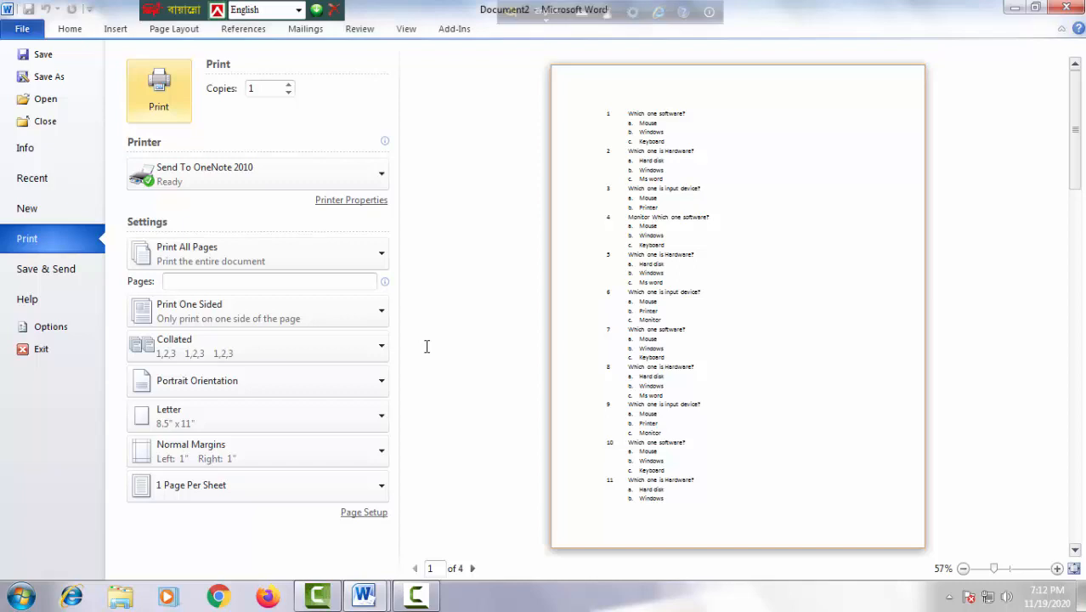
pyautogui.press('Escape')
pyautogui.scroll(10, 491, 421)
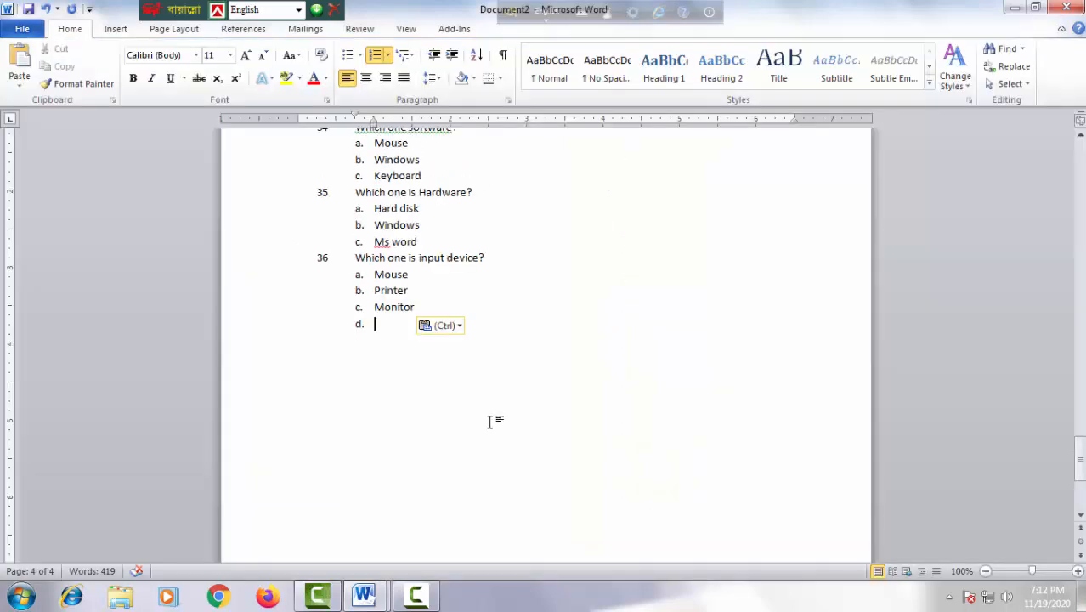
pyautogui.scroll(20, 491, 422)
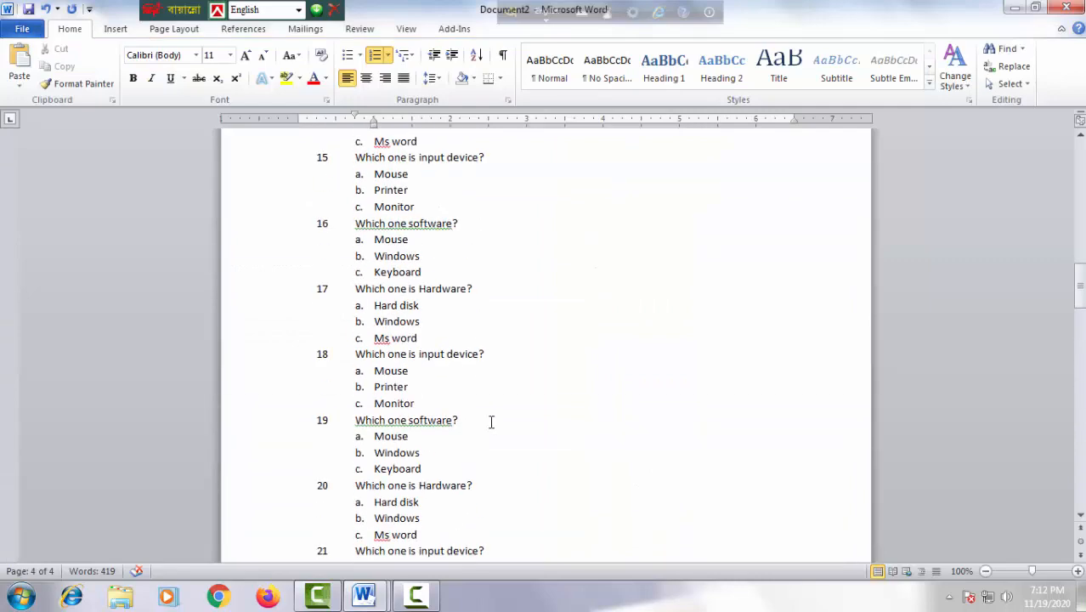
pyautogui.scroll(13, 484, 422)
# Arrange the question list in two columns and check the layout in the print preview
pyautogui.rightClick(422, 429)
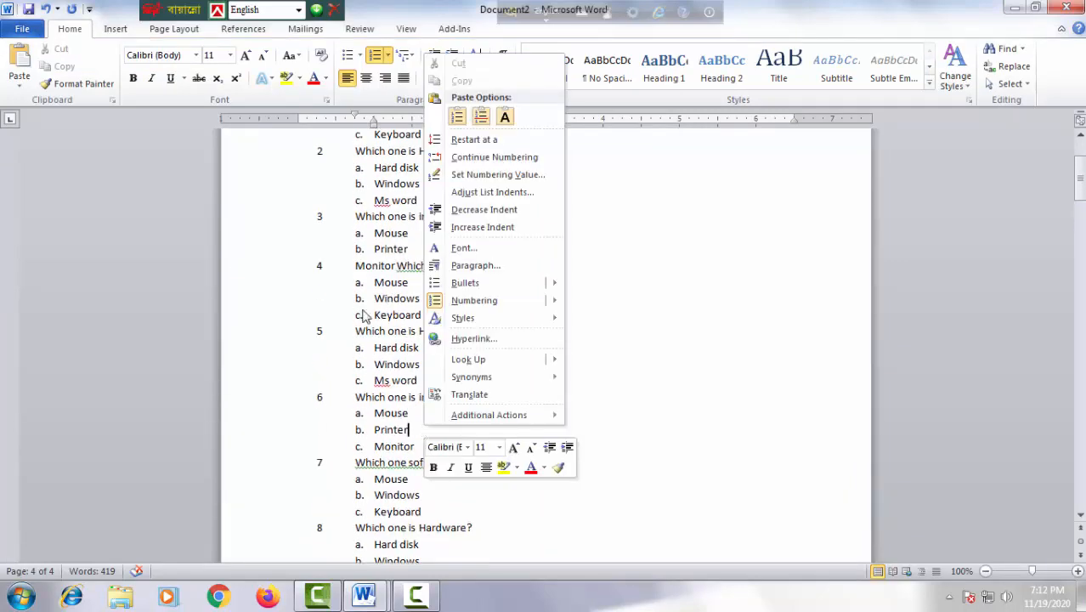
pyautogui.press('Escape')
pyautogui.click(171, 30)
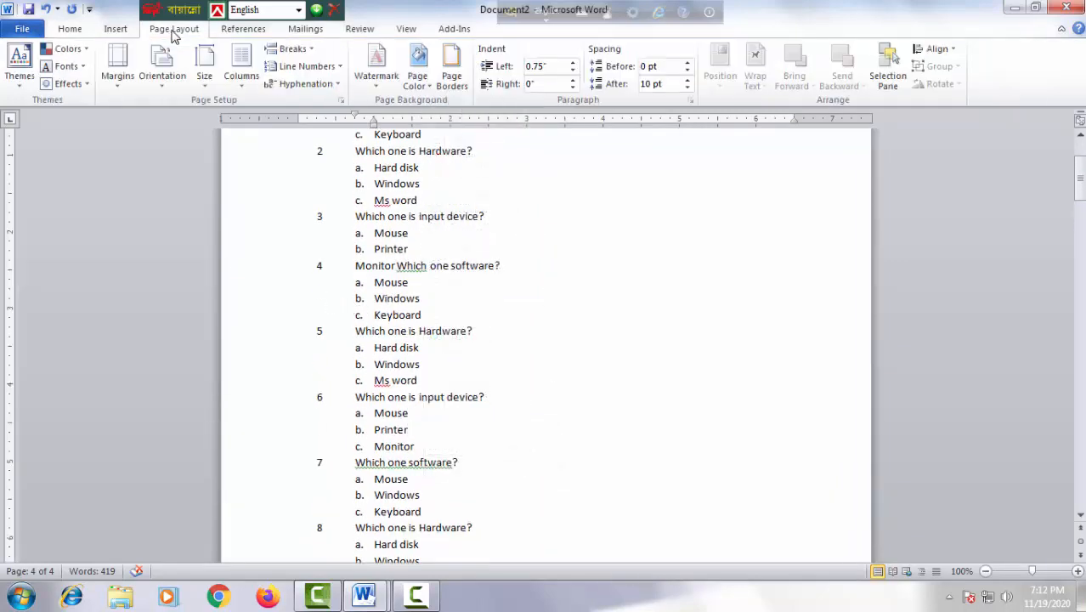
pyautogui.click(243, 89)
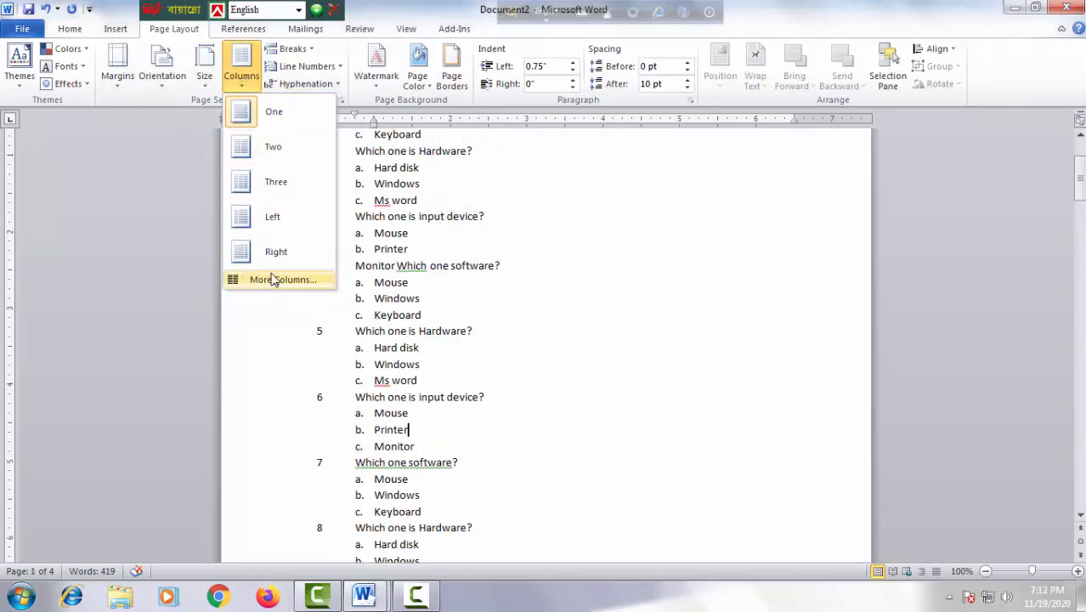
pyautogui.click(266, 153)
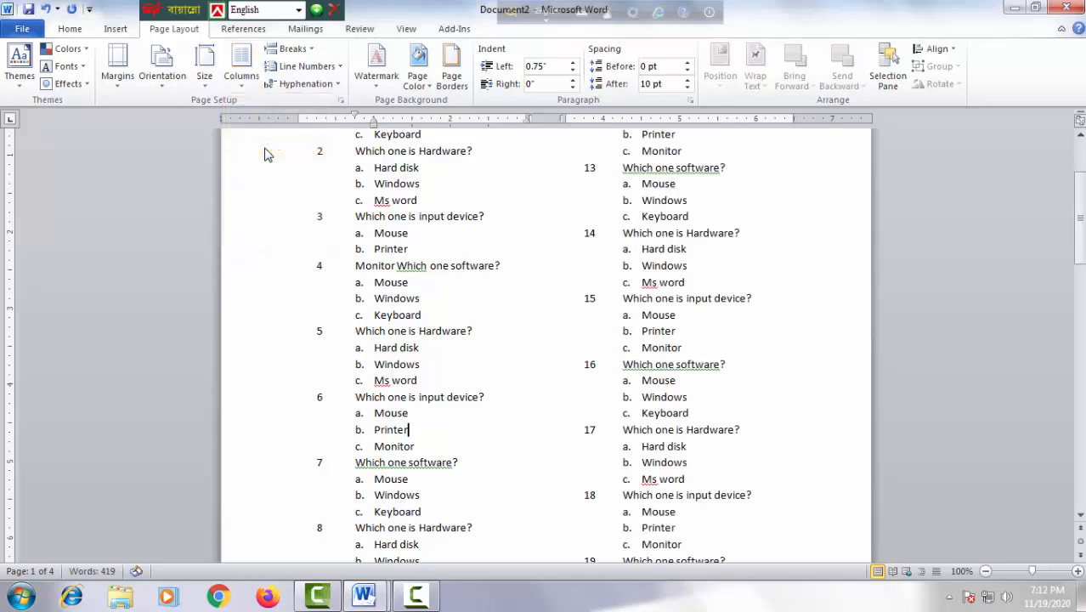
pyautogui.scroll(3, 419, 356)
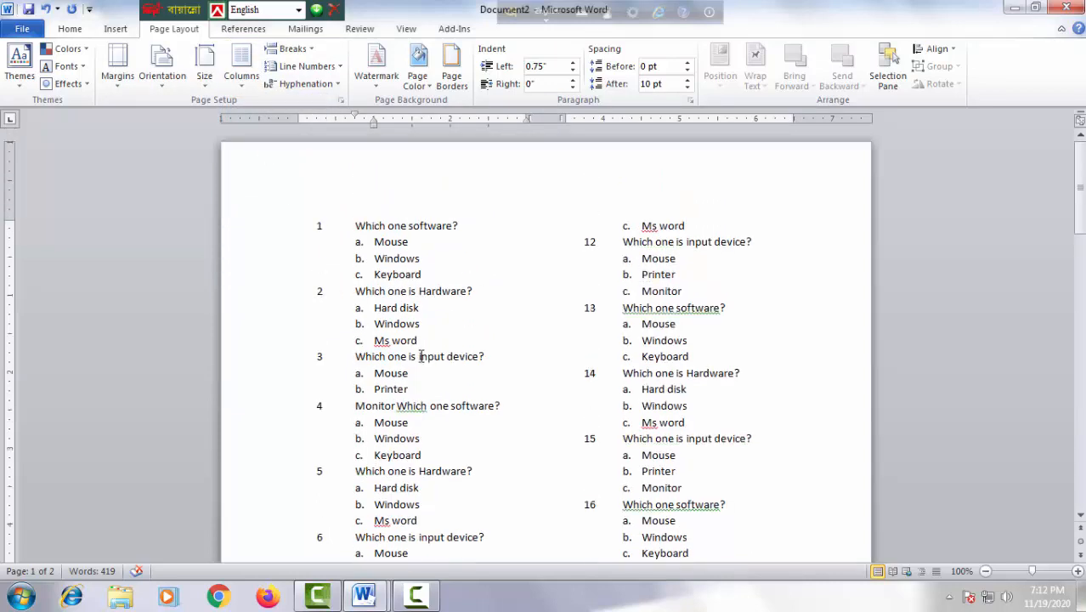
pyautogui.hotkey('ctrl', 'p')
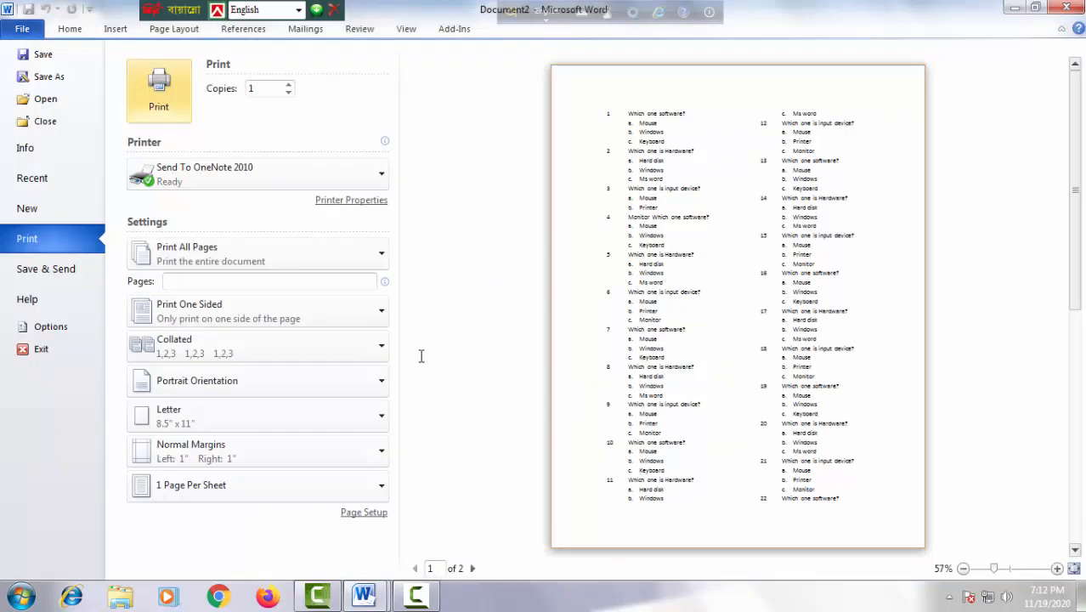
pyautogui.press('Escape')
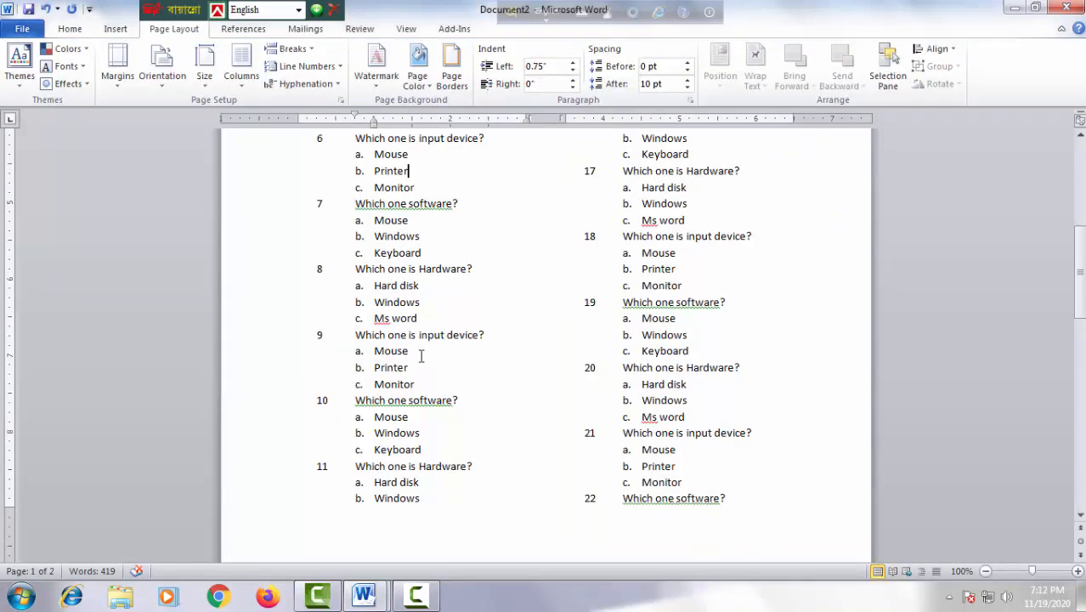
# Change the page orientation to landscape and check the two-column pages in the print preview
pyautogui.click(162, 89)
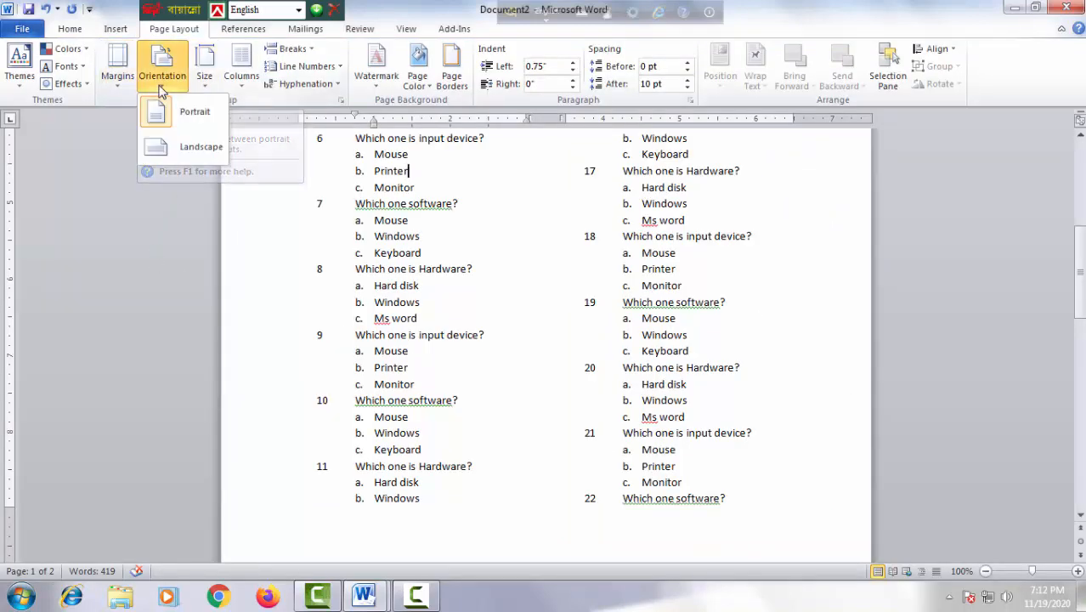
pyautogui.click(192, 148)
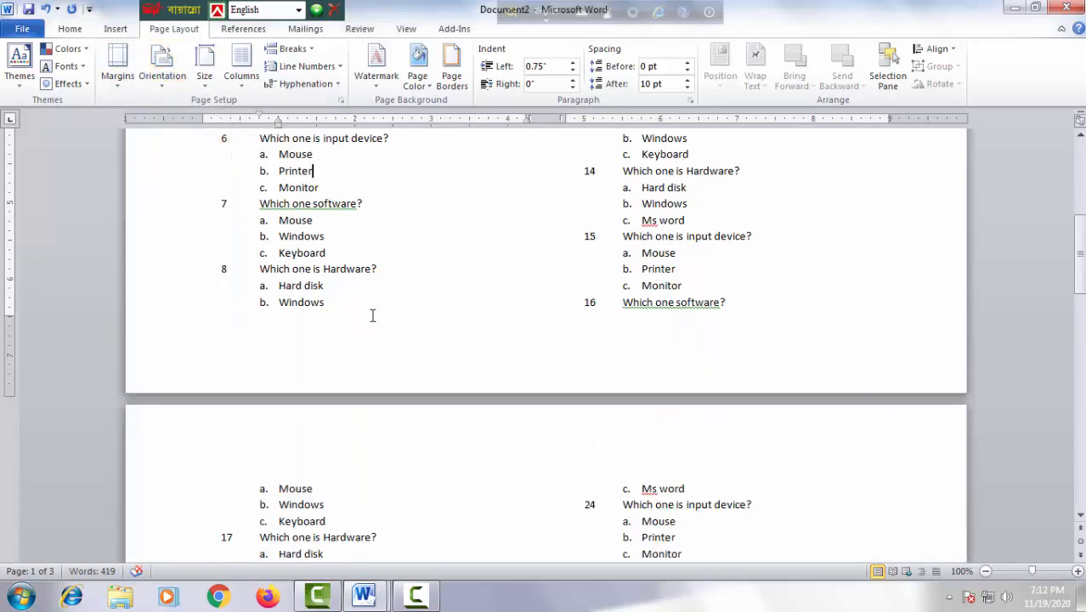
pyautogui.scroll(3, 372, 317)
pyautogui.scroll(5, 372, 319)
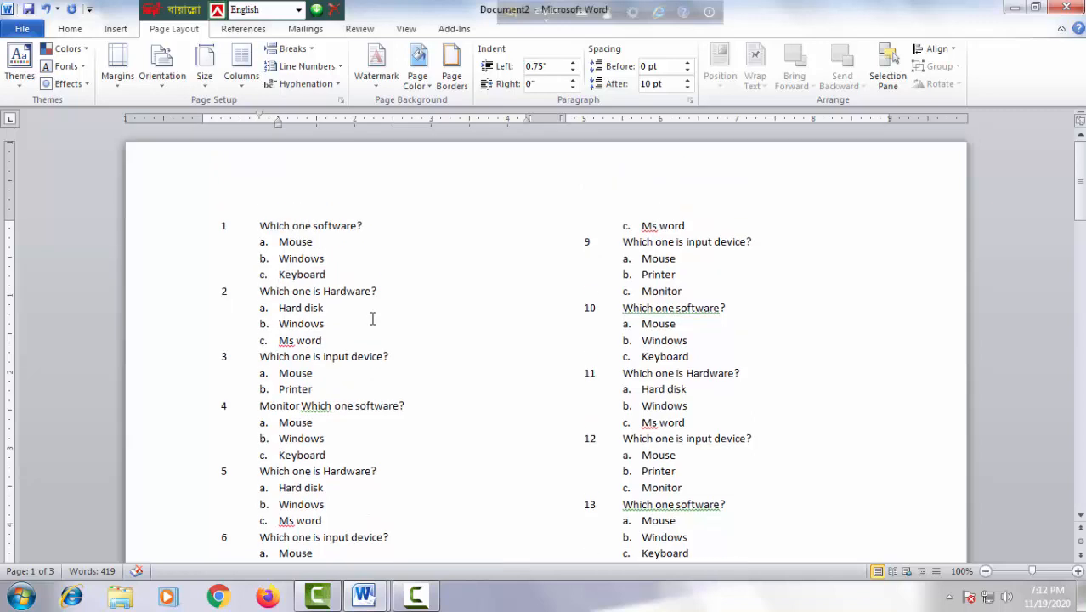
pyautogui.hotkey('ctrl', 'p')
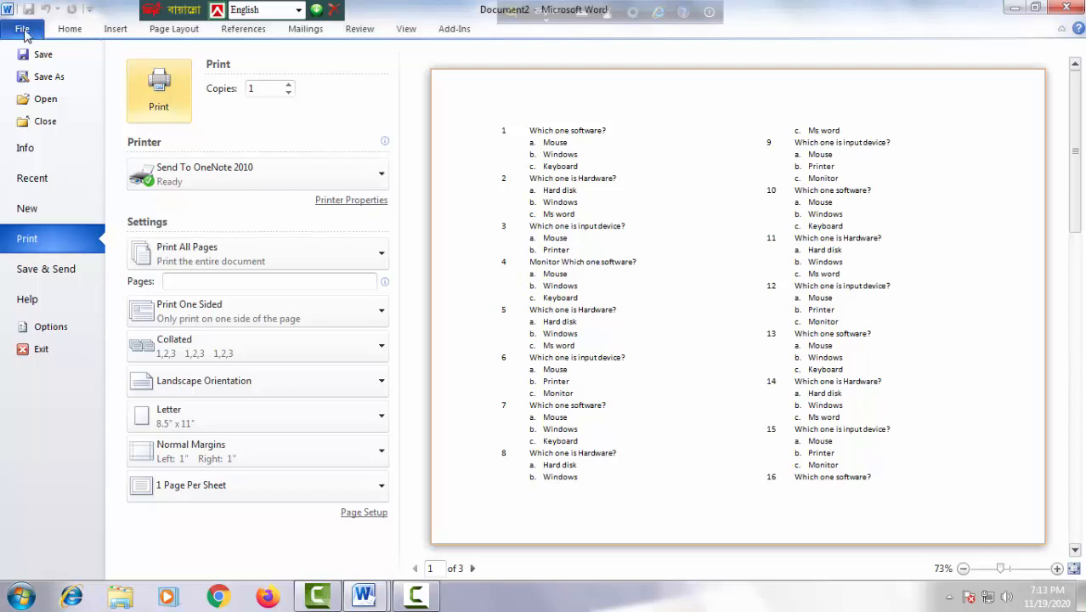
pyautogui.click(23, 32)
# Review the detailed column count, width and spacing settings for the whole document
pyautogui.click(243, 83)
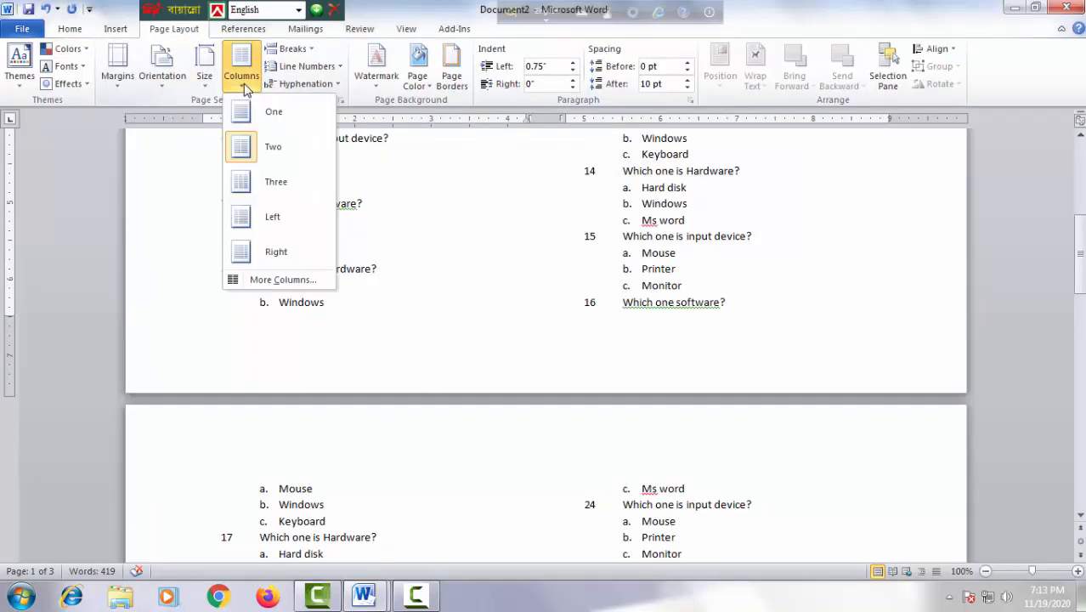
pyautogui.click(272, 281)
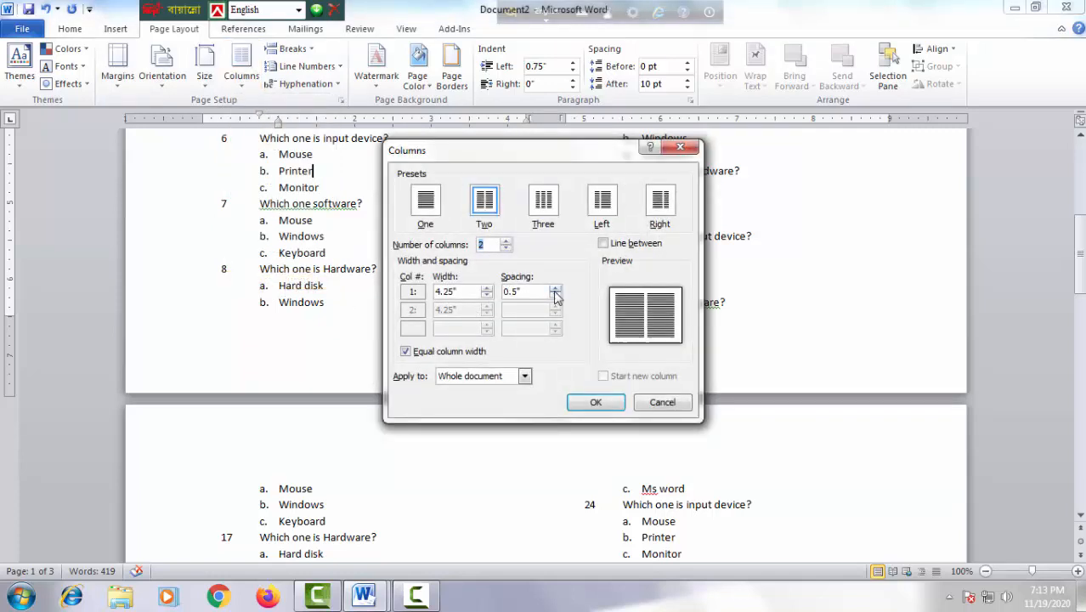
pyautogui.click(597, 406)
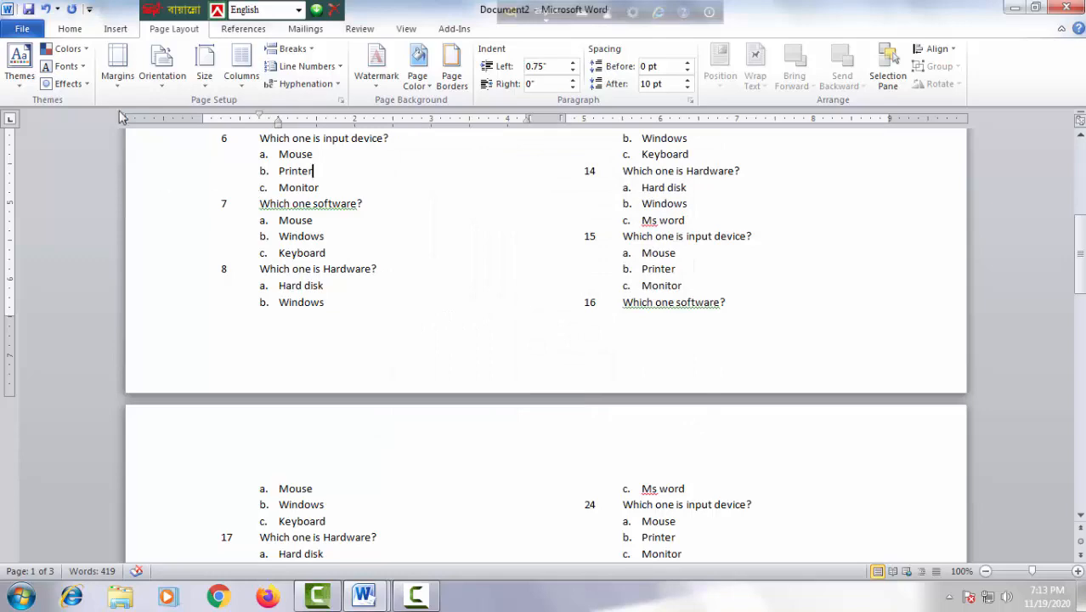
# Open the custom page setup and choose A4 as the paper size
pyautogui.click(118, 77)
pyautogui.click(194, 391)
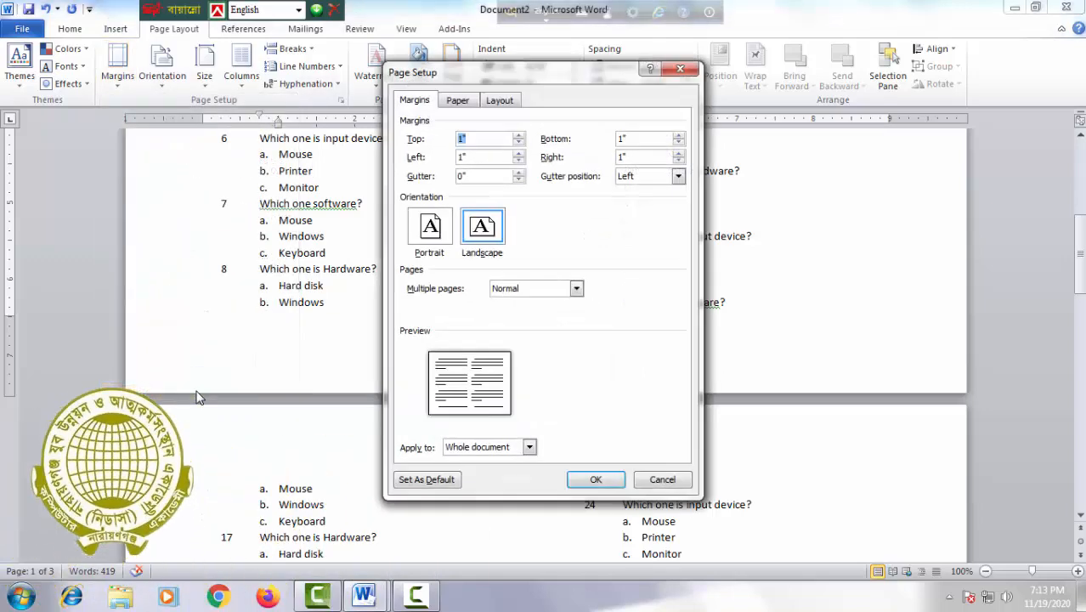
pyautogui.click(459, 101)
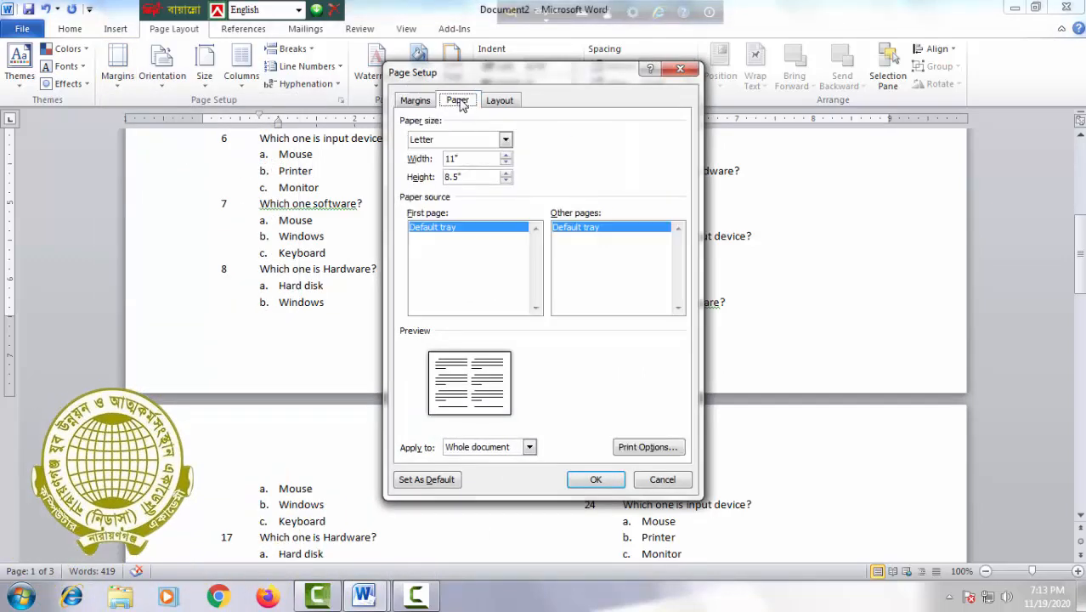
pyautogui.click(506, 140)
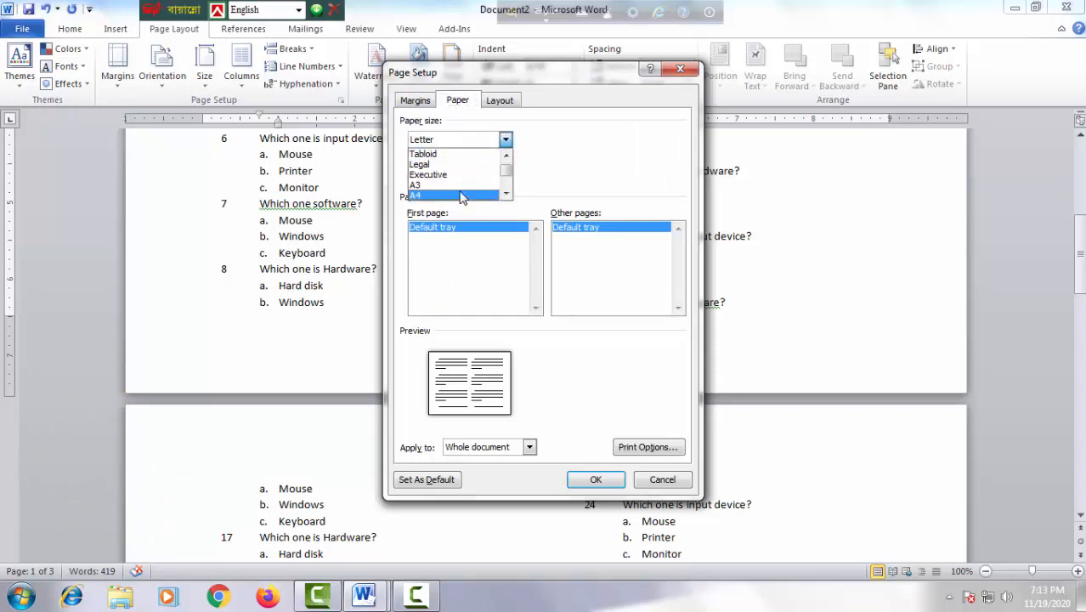
pyautogui.click(457, 195)
# Set the page's top, bottom and right margins to 0.5" and the left margin to 1.5"
pyautogui.click(409, 103)
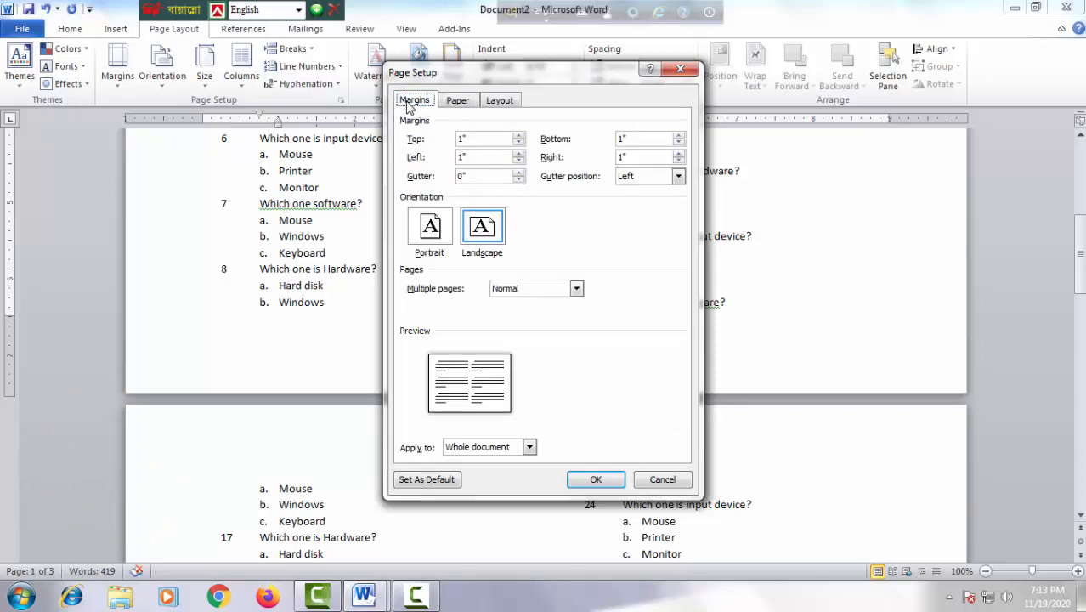
pyautogui.click(519, 143)
pyautogui.click(518, 143)
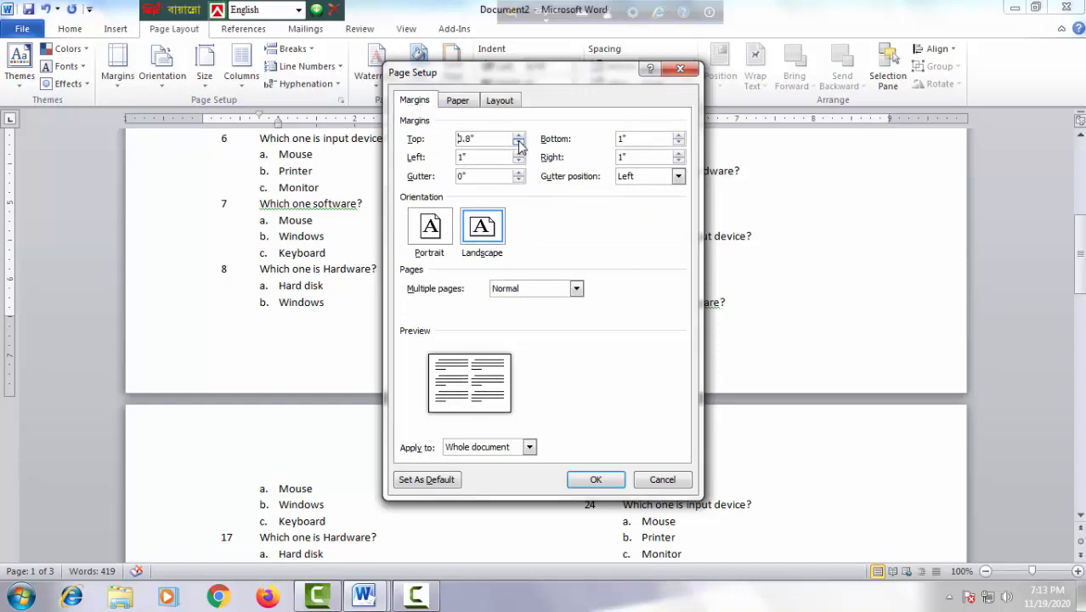
pyautogui.click(518, 143)
pyautogui.click(519, 143)
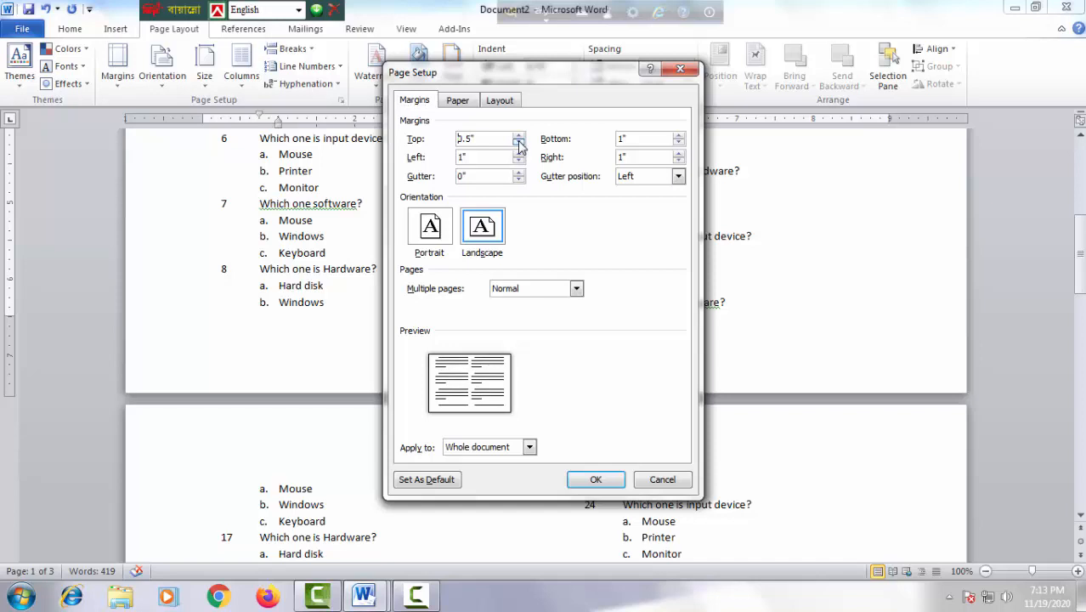
pyautogui.click(678, 142)
pyautogui.click(679, 142)
pyautogui.click(678, 142)
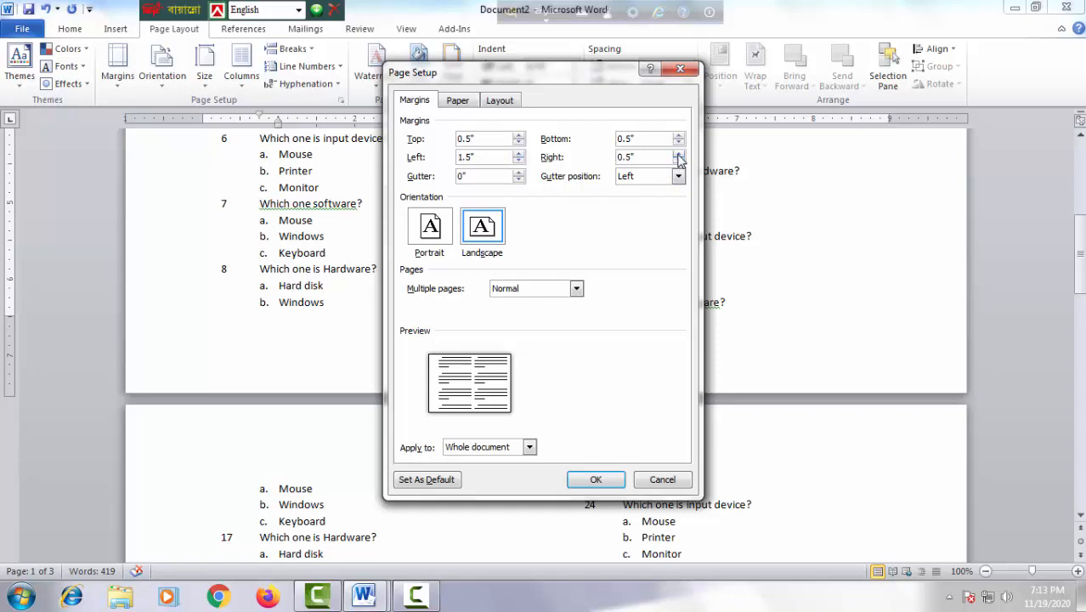
# Apply the page setup, letting Word fix the margins that lie outside the printable area
pyautogui.click(596, 481)
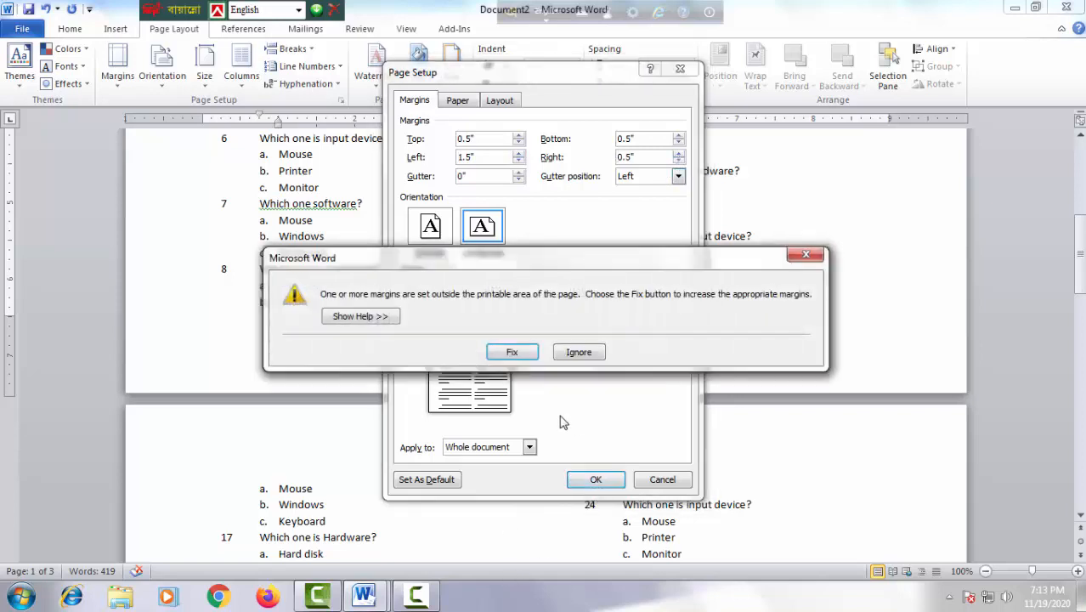
pyautogui.click(512, 354)
pyautogui.click(597, 481)
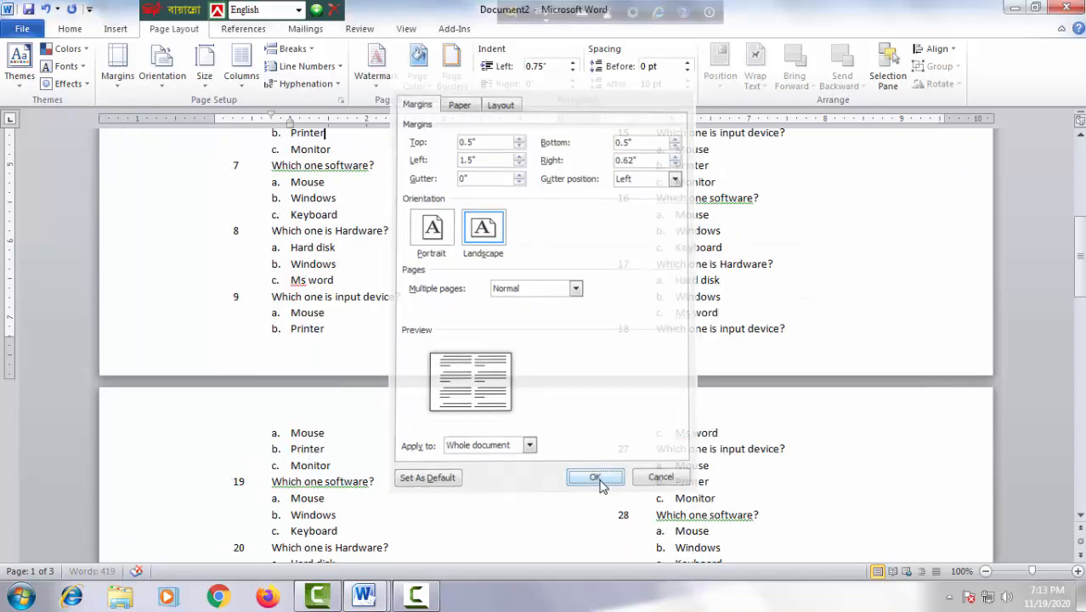
# Check the two-column landscape question paper with its adjusted margins in the print preview, from the first page
pyautogui.scroll(5, 597, 459)
pyautogui.scroll(3, 594, 434)
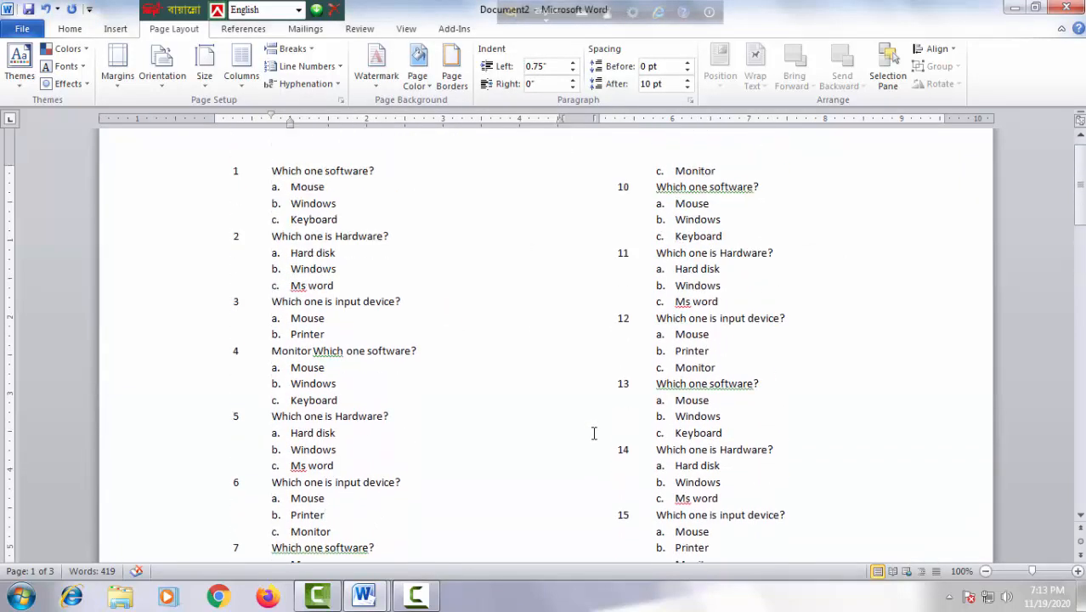
pyautogui.hotkey('ctrl', 'p')
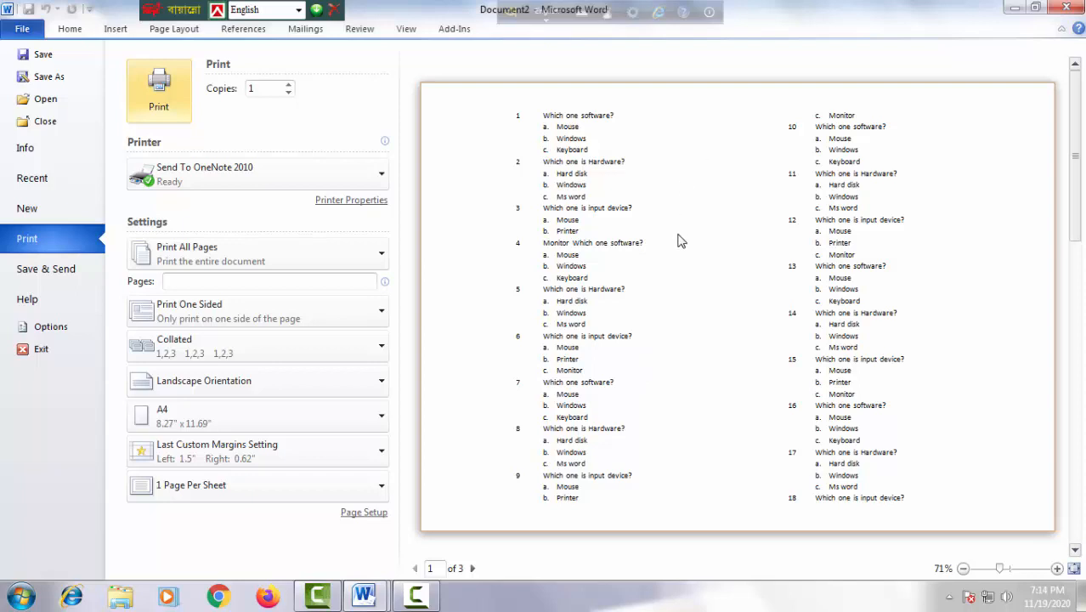
pyautogui.press('Escape')
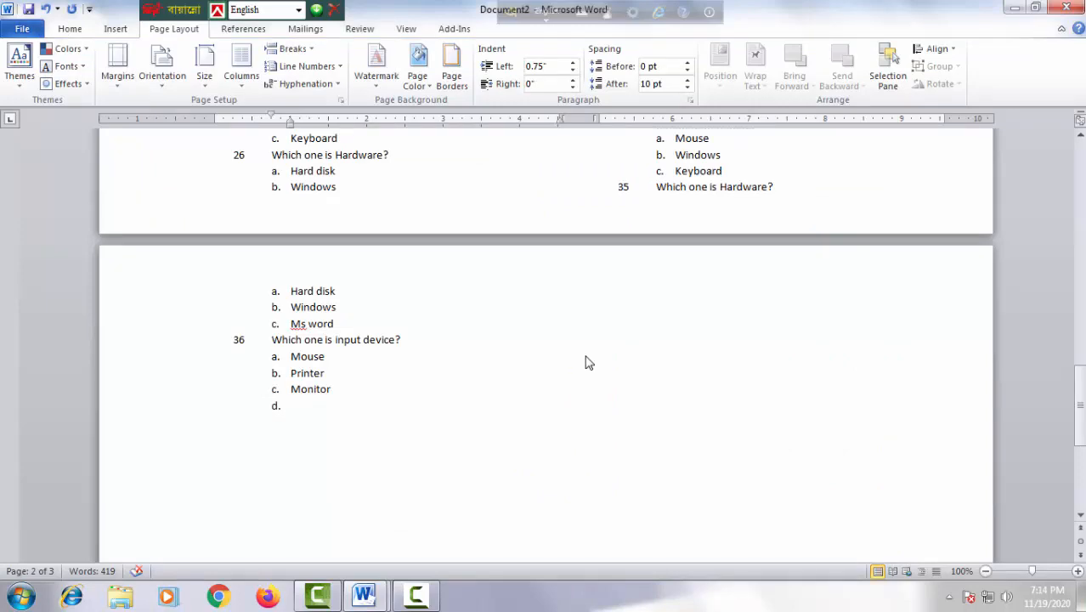
# Create a new document for the multi-page keyboard-shortcuts text and go back to its first page
pyautogui.hotkey('ctrl', 'n')
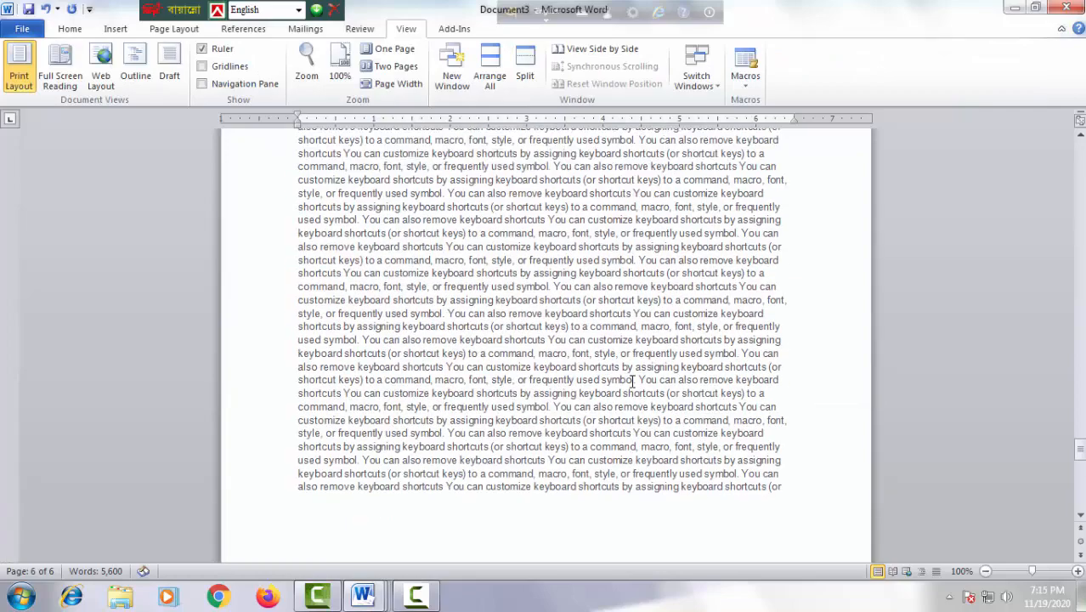
pyautogui.scroll(-10, 619, 396)
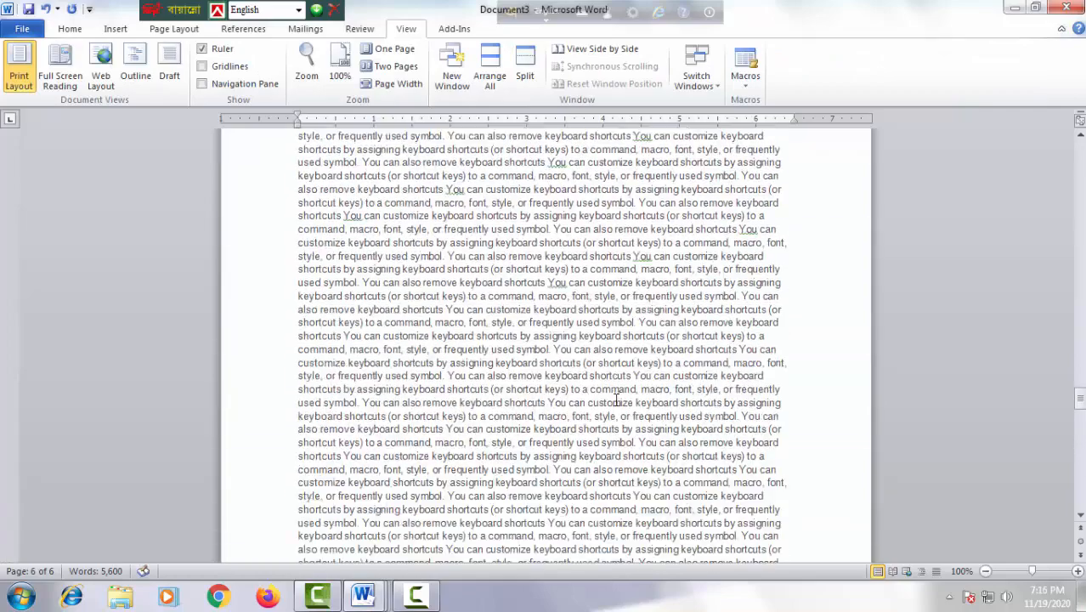
pyautogui.scroll(20, 617, 400)
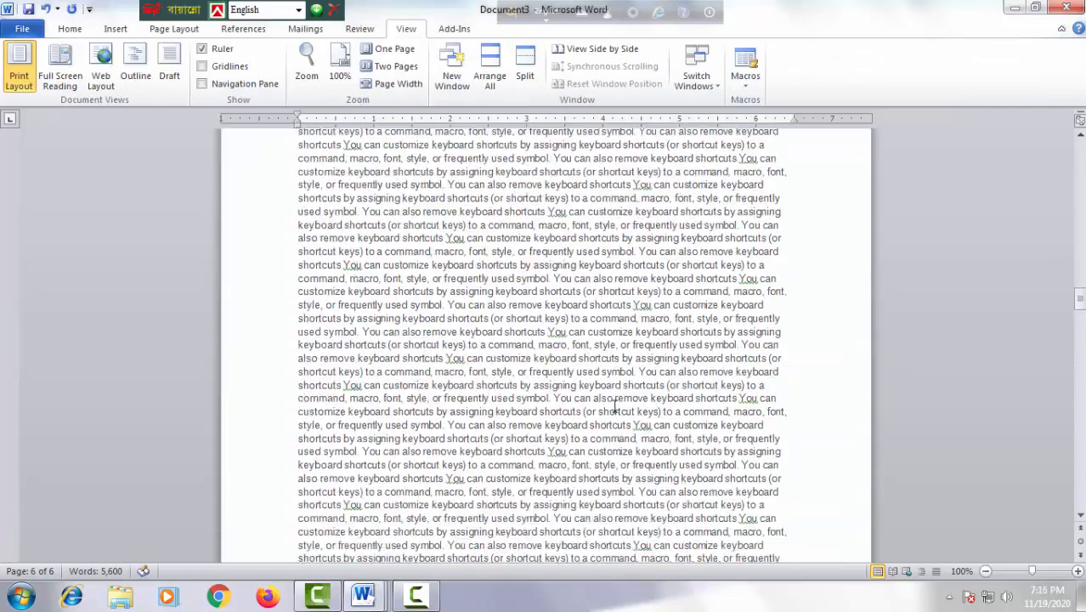
pyautogui.scroll(1, 615, 406)
pyautogui.rightClick(614, 407)
pyautogui.moveTo(1080, 301); pyautogui.dragTo(1080, 149)
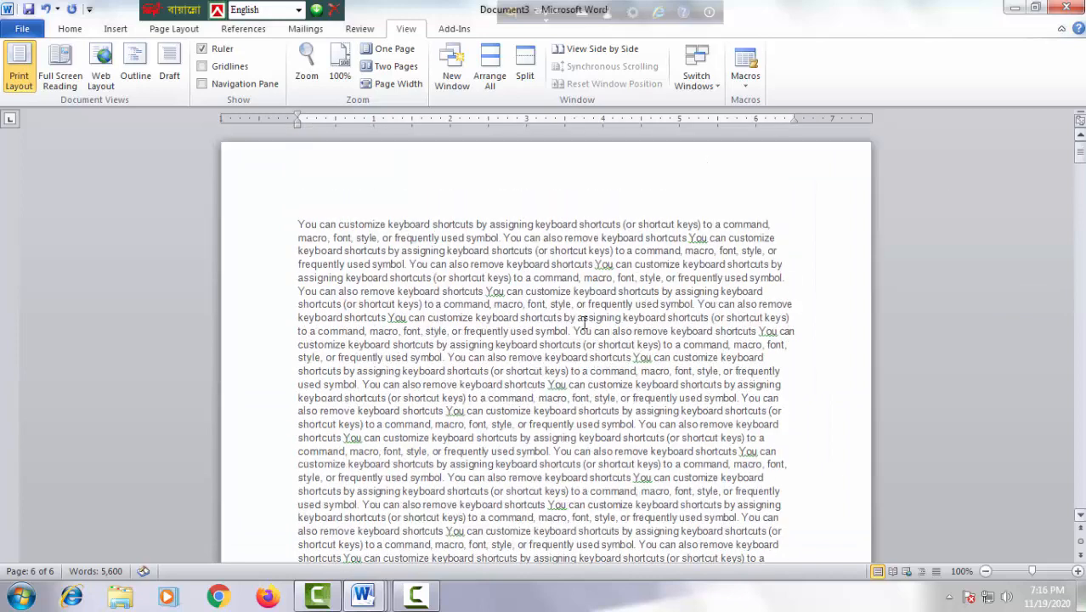
# Justify all the text in the document
pyautogui.click(493, 331)
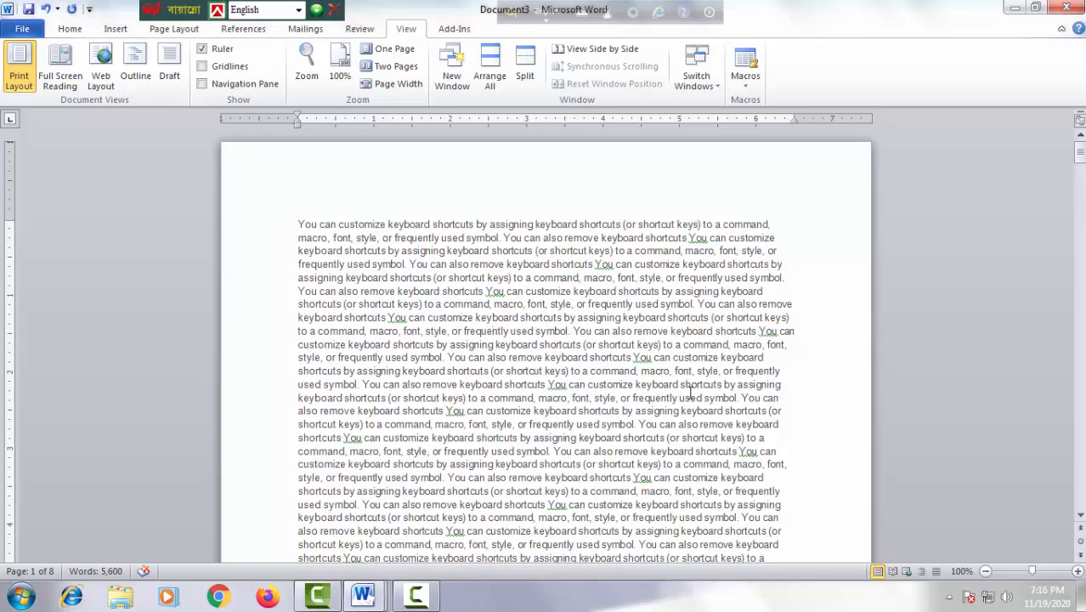
pyautogui.hotkey('ctrl', 'a')
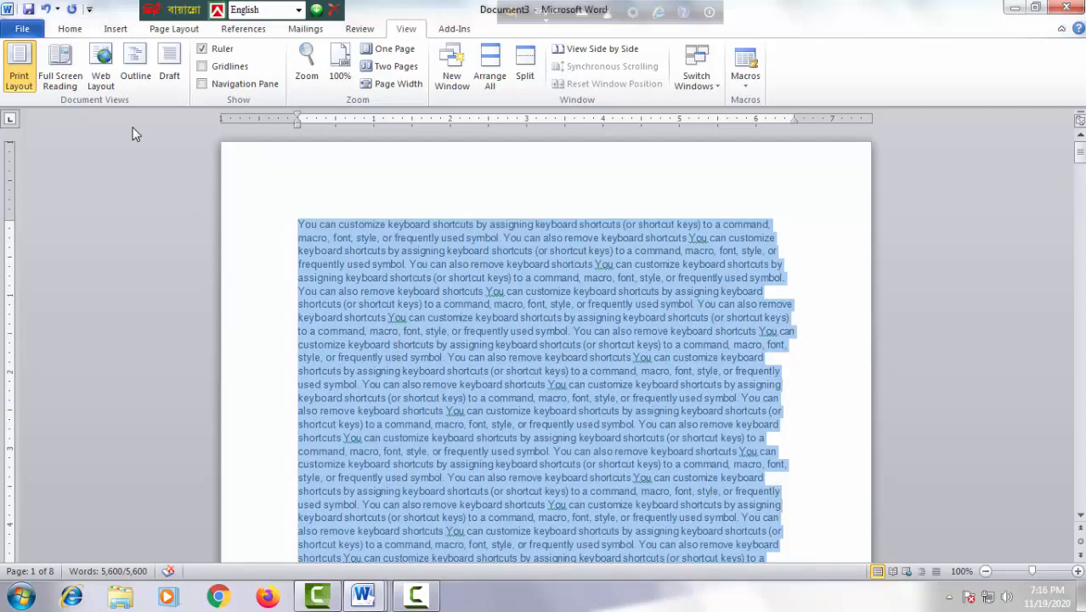
pyautogui.click(69, 29)
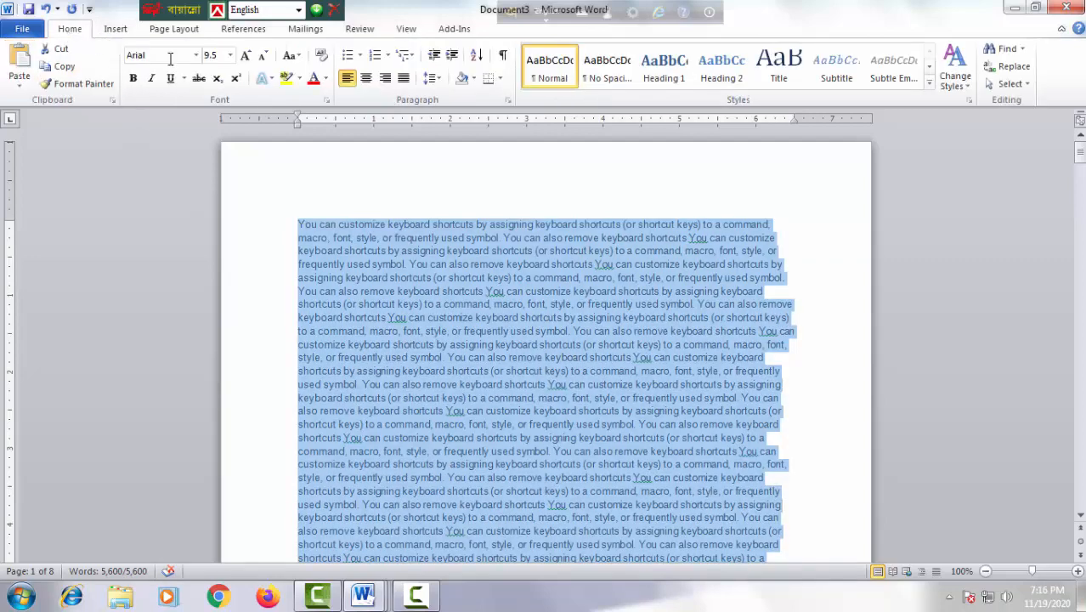
pyautogui.click(404, 79)
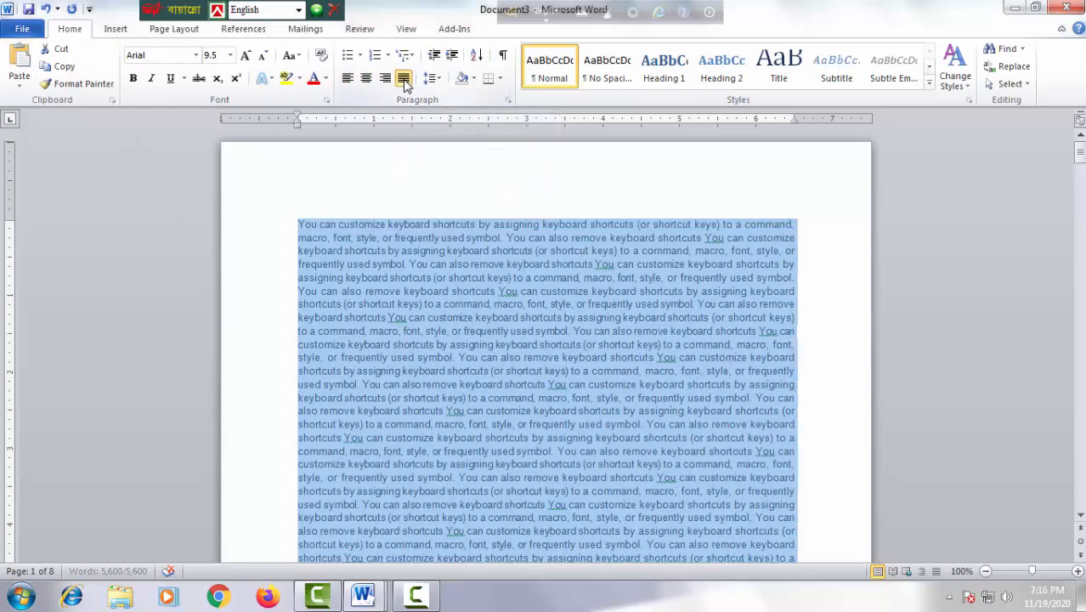
pyautogui.click(751, 315)
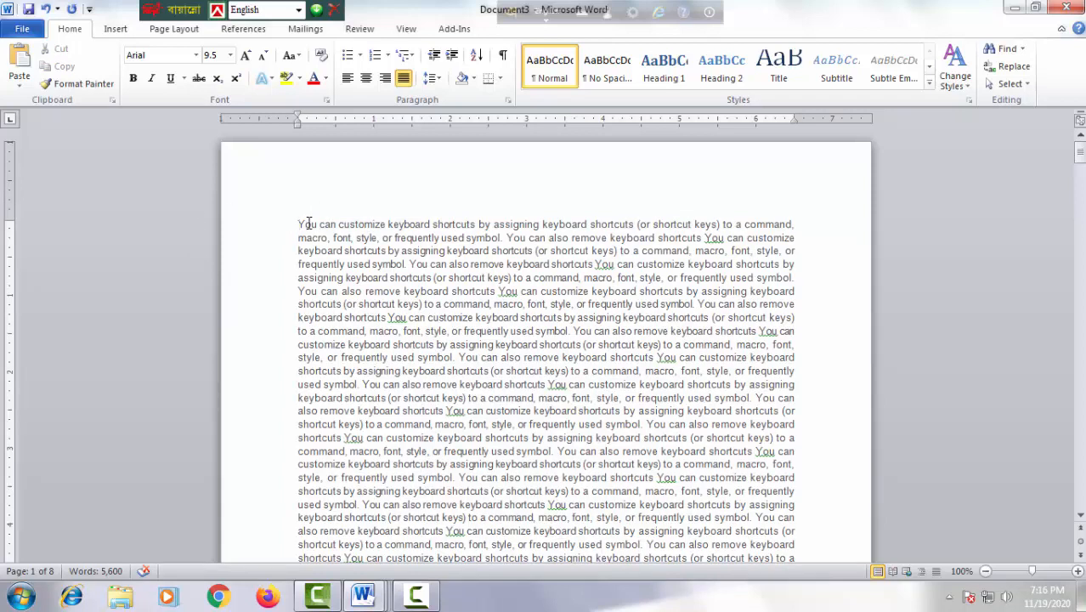
# Add the heading "Cow" on its own line above the body text, followed by an empty line
pyautogui.write('Ctrl')
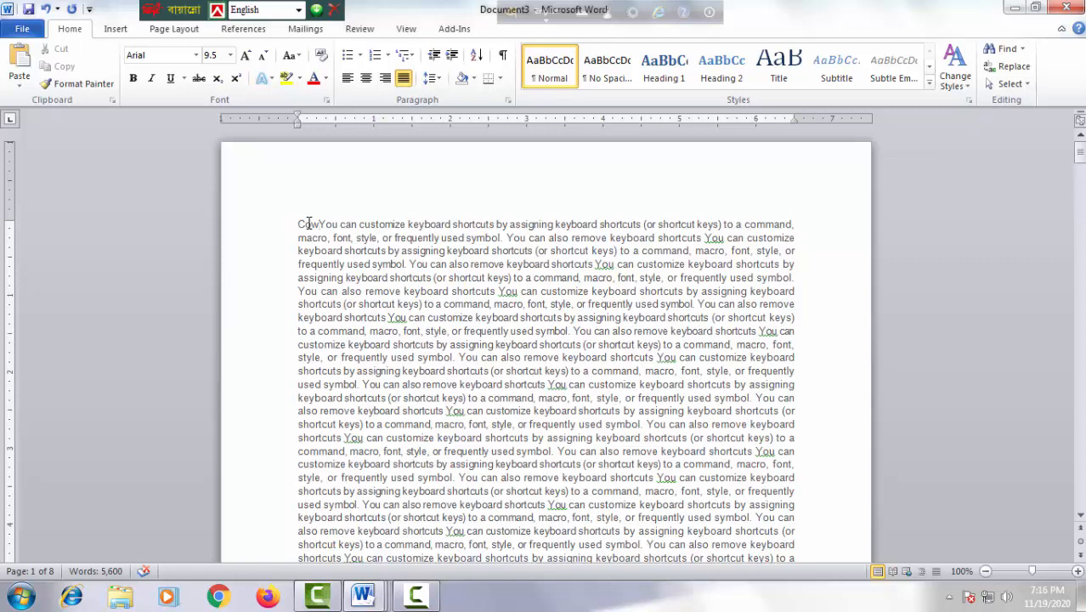
pyautogui.press('Return')
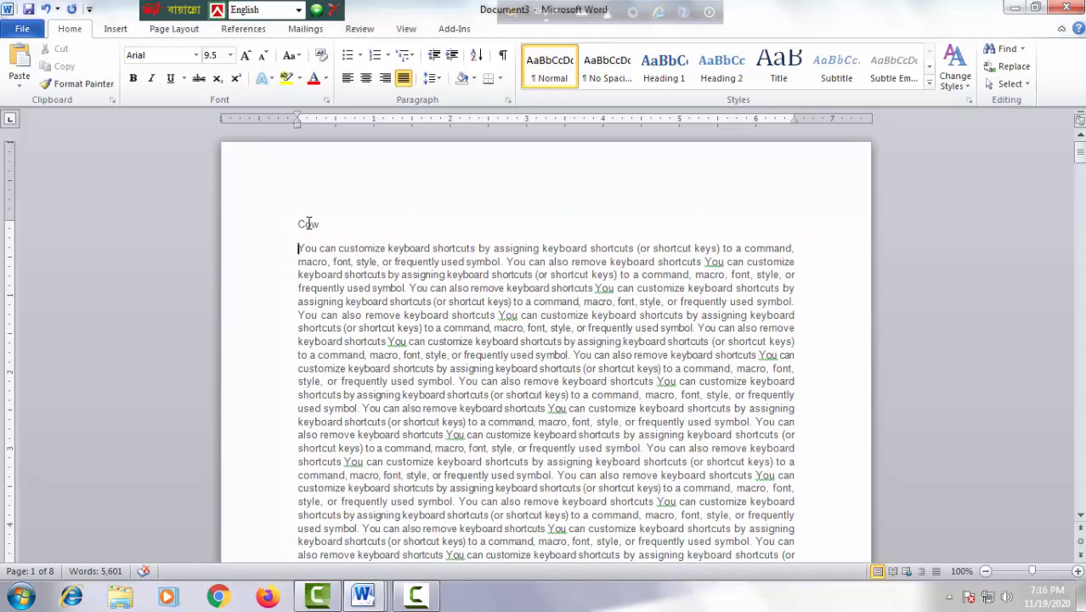
pyautogui.press('Return')
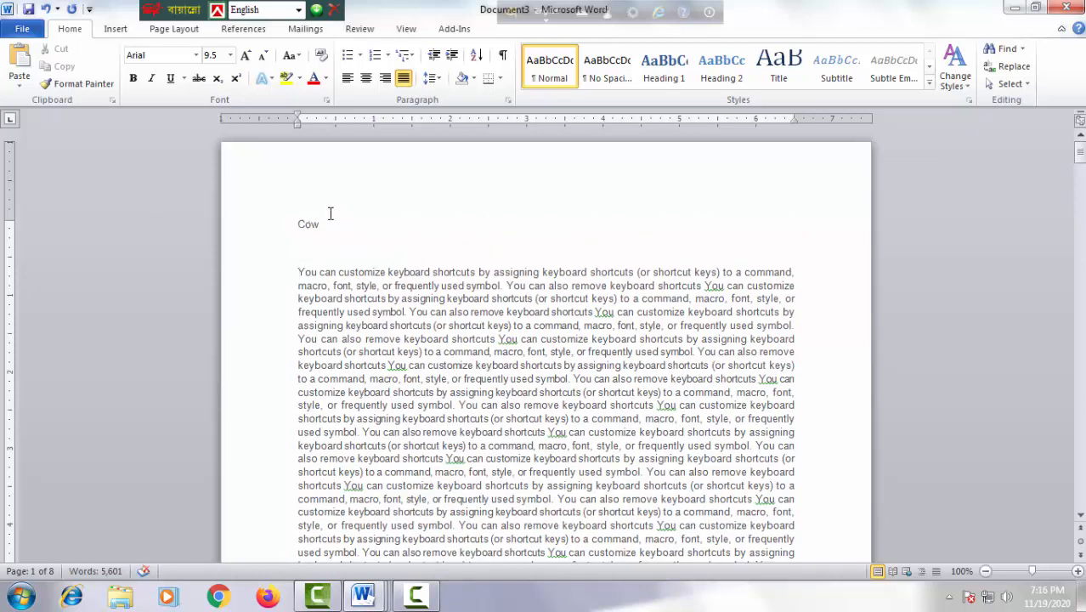
# Enlarge the "Cow" heading to 16.5 pt and make it bold and underlined
pyautogui.doubleClick(306, 223)
pyautogui.hotkey('ctrl', ']')
pyautogui.hotkey('ctrl', ']')
pyautogui.hotkey('ctrl', ']')
pyautogui.hotkey('ctrl', ']')
pyautogui.hotkey('ctrl', ']')
pyautogui.hotkey('ctrl', ']')
pyautogui.hotkey('ctrl', ']')
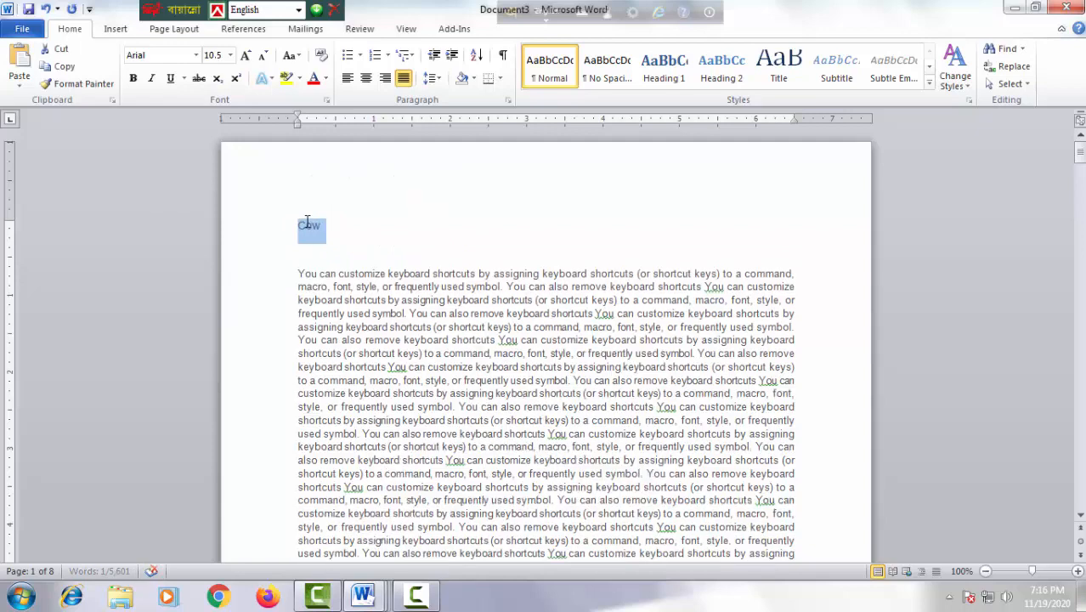
pyautogui.hotkey('ctrl', 'b')
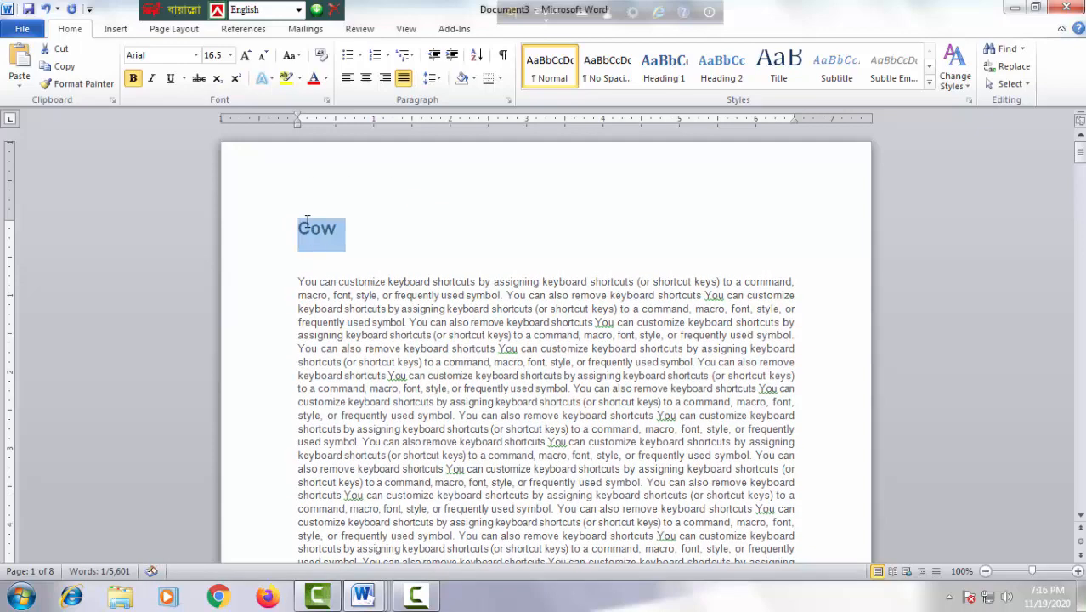
pyautogui.hotkey('ctrl', 'u')
pyautogui.click(405, 400)
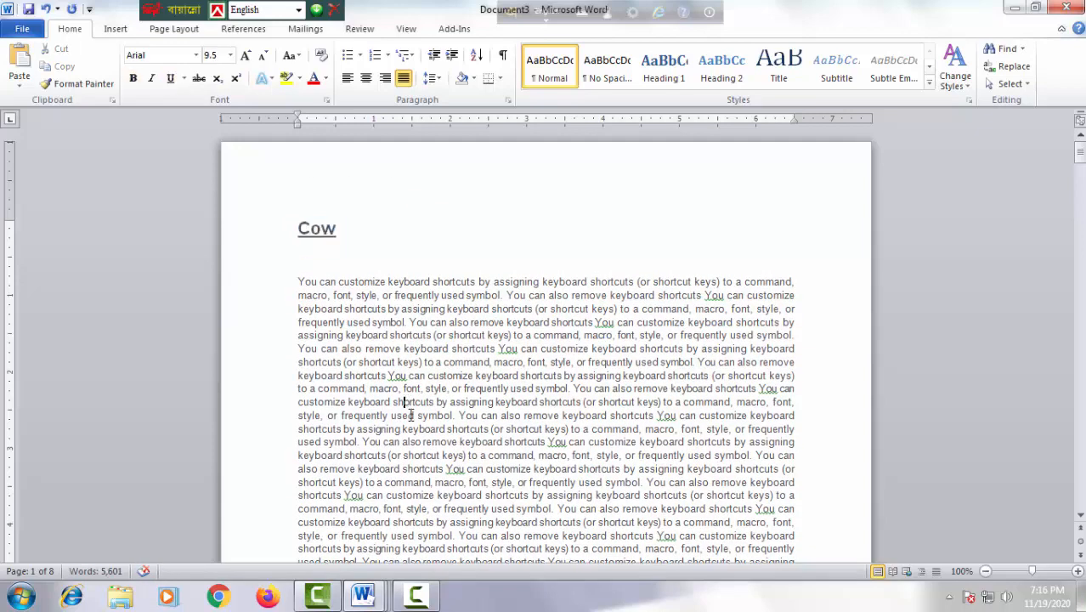
# Insert the heading "Rice" on its own line at the start of page 3, followed by an empty line
pyautogui.scroll(-15, 405, 408)
pyautogui.scroll(-18, 404, 417)
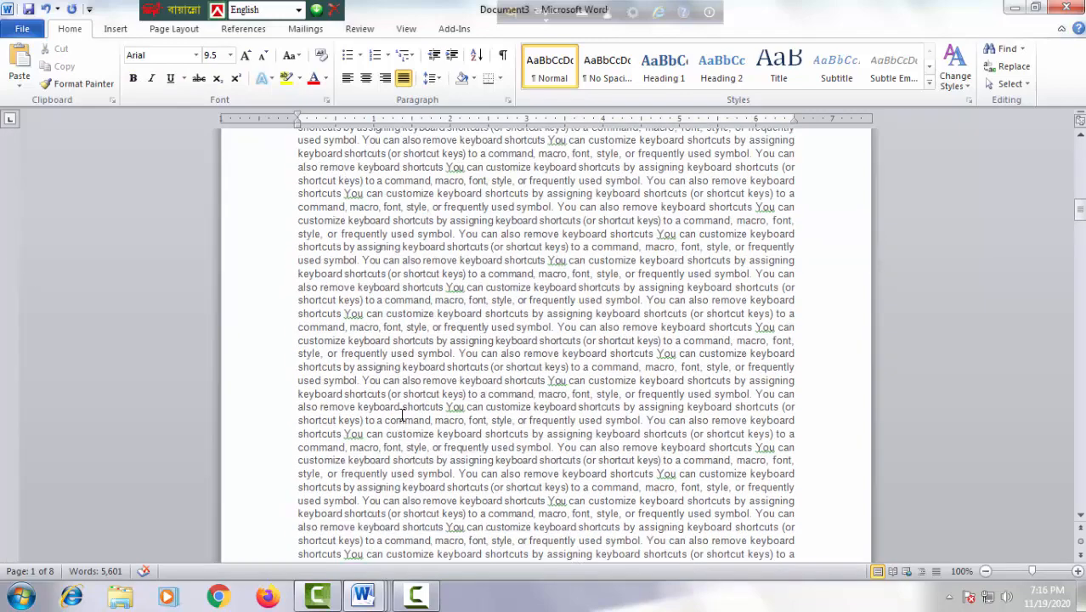
pyautogui.click(300, 477)
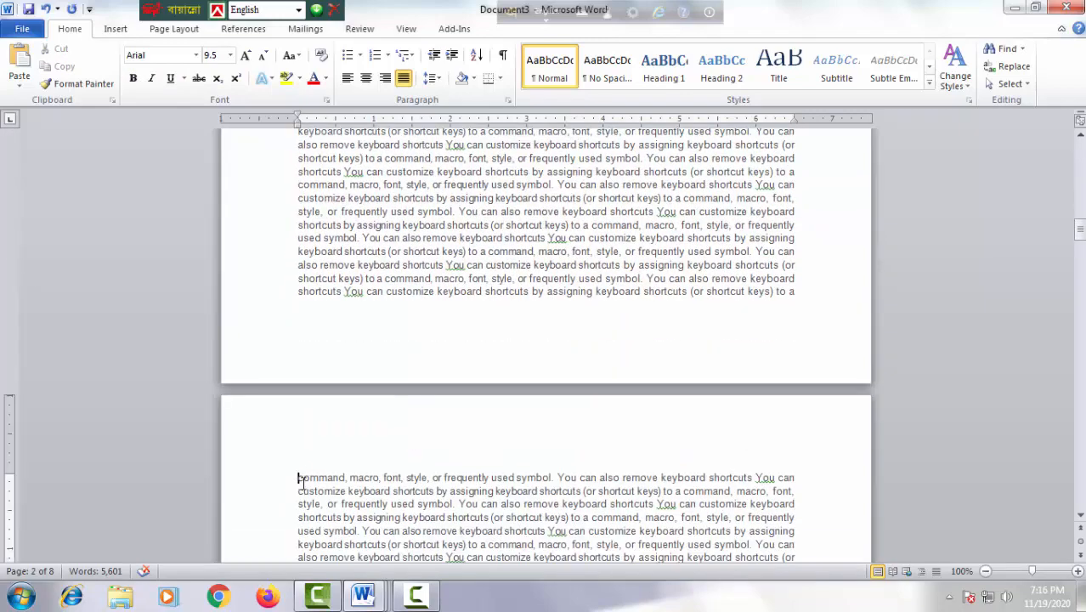
pyautogui.write('Rice')
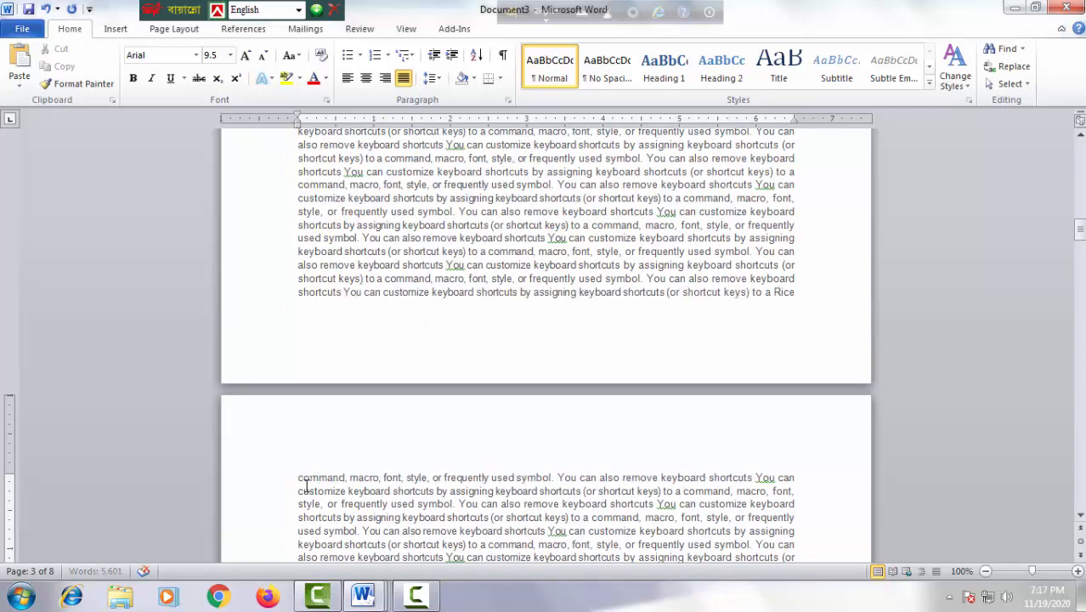
pyautogui.press('Return')
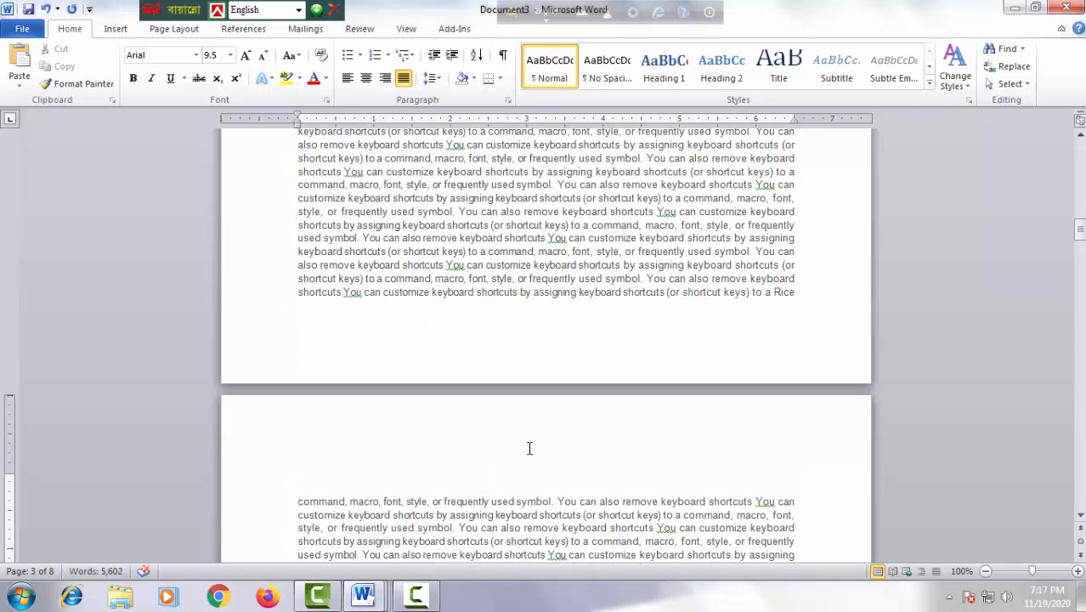
pyautogui.click(772, 292)
pyautogui.press('Return')
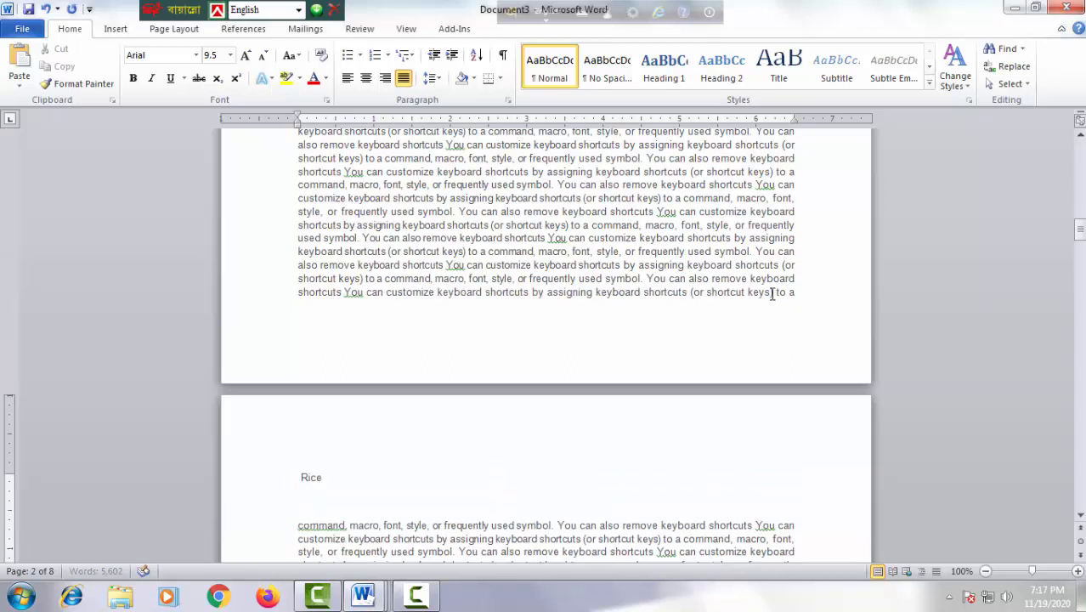
# Enlarge the "Rice" heading to 16.5 pt and make it bold and underlined
pyautogui.moveTo(321, 478); pyautogui.dragTo(291, 478)
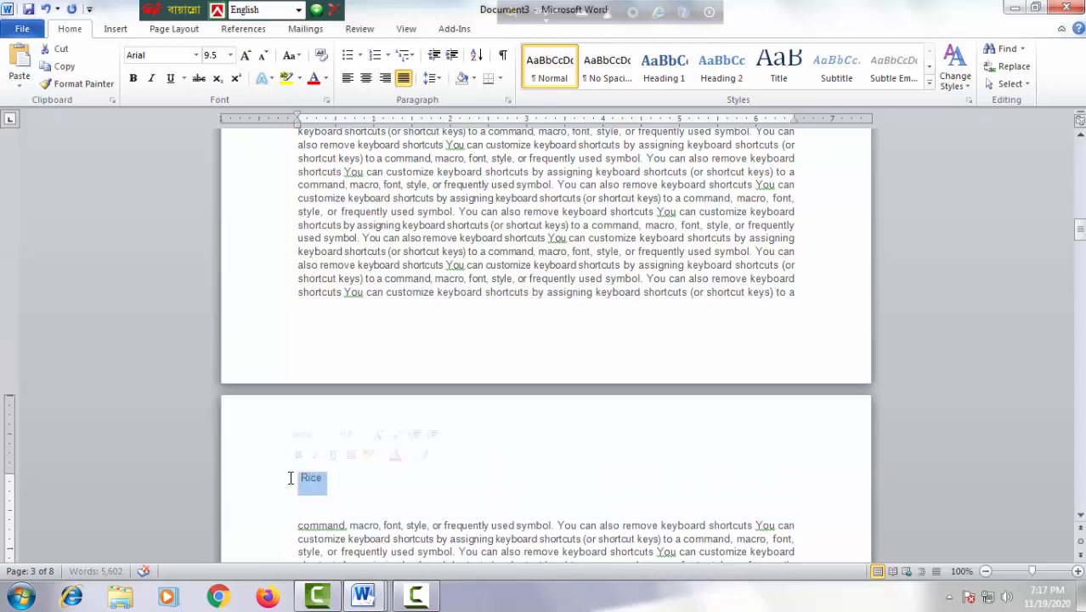
pyautogui.hotkey('ctrl', ']')
pyautogui.hotkey('ctrl', ']')
pyautogui.hotkey('ctrl', ']')
pyautogui.hotkey('ctrl', ']')
pyautogui.hotkey('ctrl', ']')
pyautogui.hotkey('ctrl', ']')
pyautogui.hotkey('ctrl', ']')
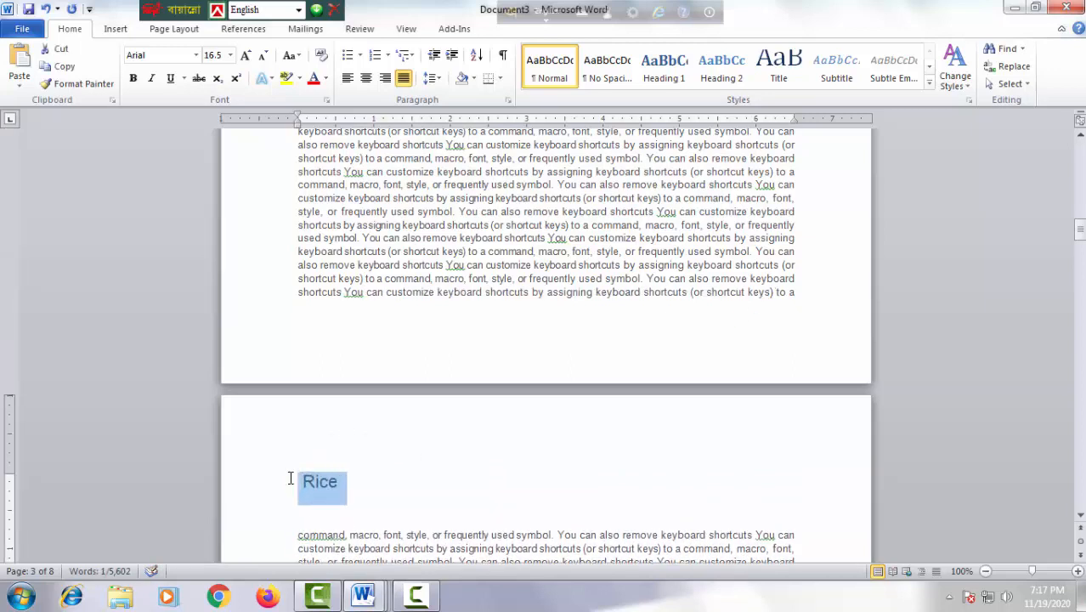
pyautogui.hotkey('ctrl', 'b')
pyautogui.hotkey('ctrl', 'u')
# Insert the heading "Jute" on its own line at the start of page 5, followed by an empty line
pyautogui.scroll(-5, 486, 543)
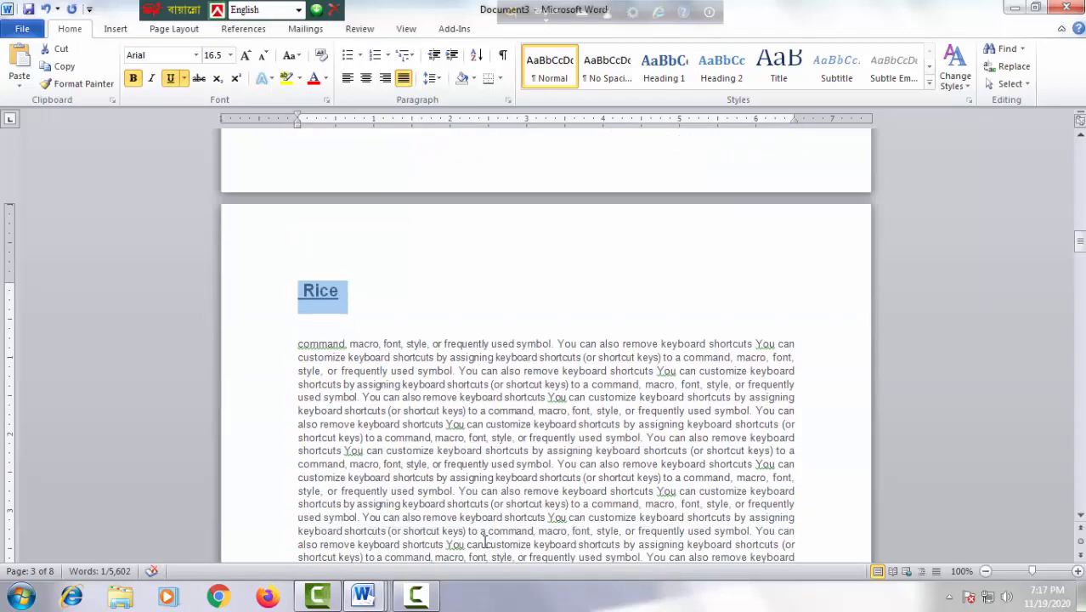
pyautogui.scroll(-20, 486, 543)
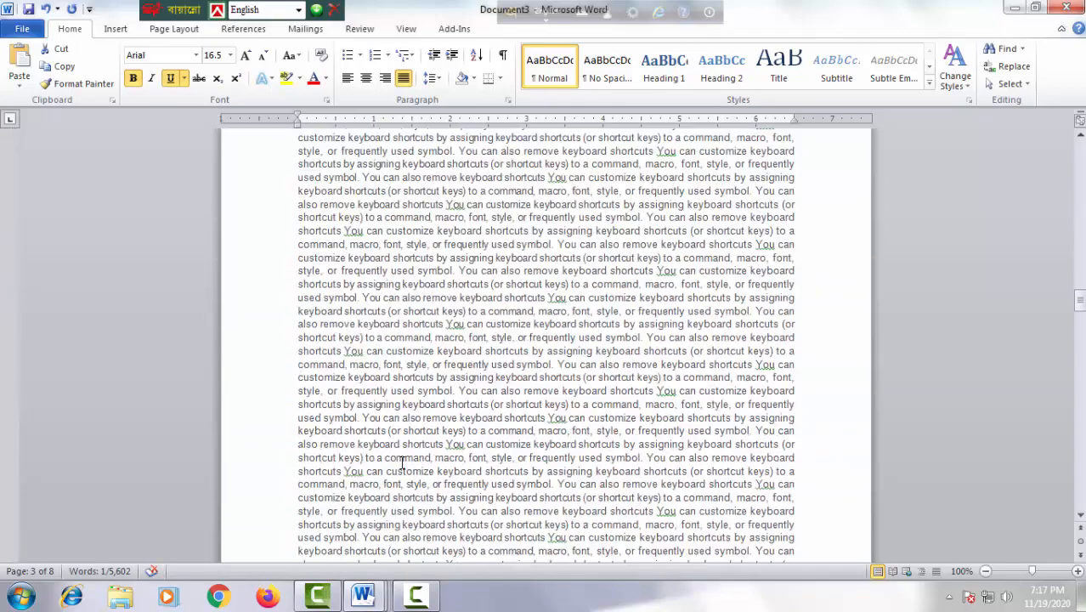
pyautogui.scroll(-10, 403, 461)
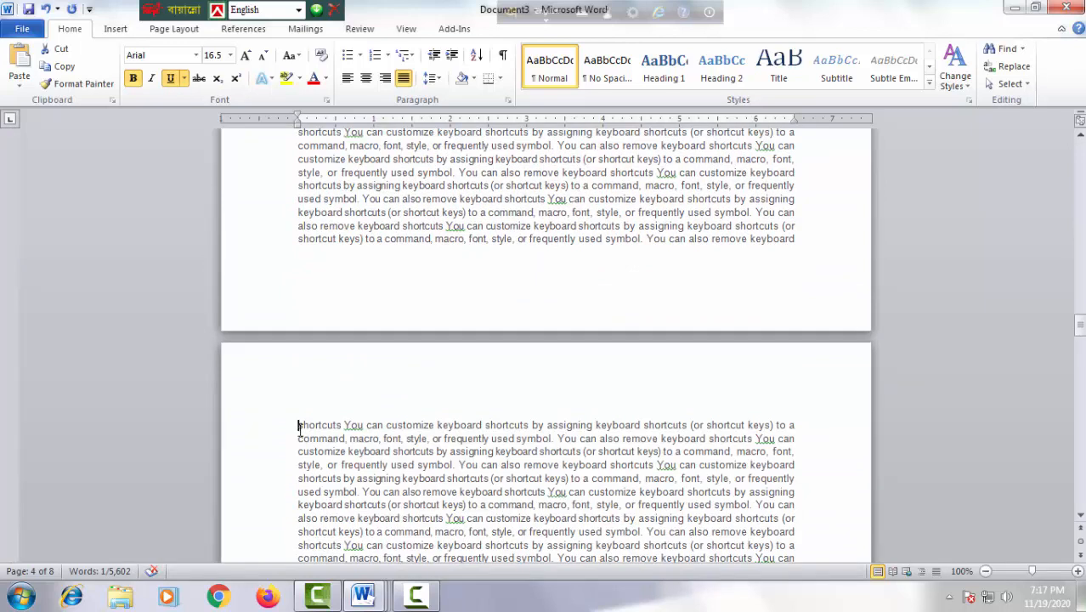
pyautogui.click(298, 427)
pyautogui.write('Jute')
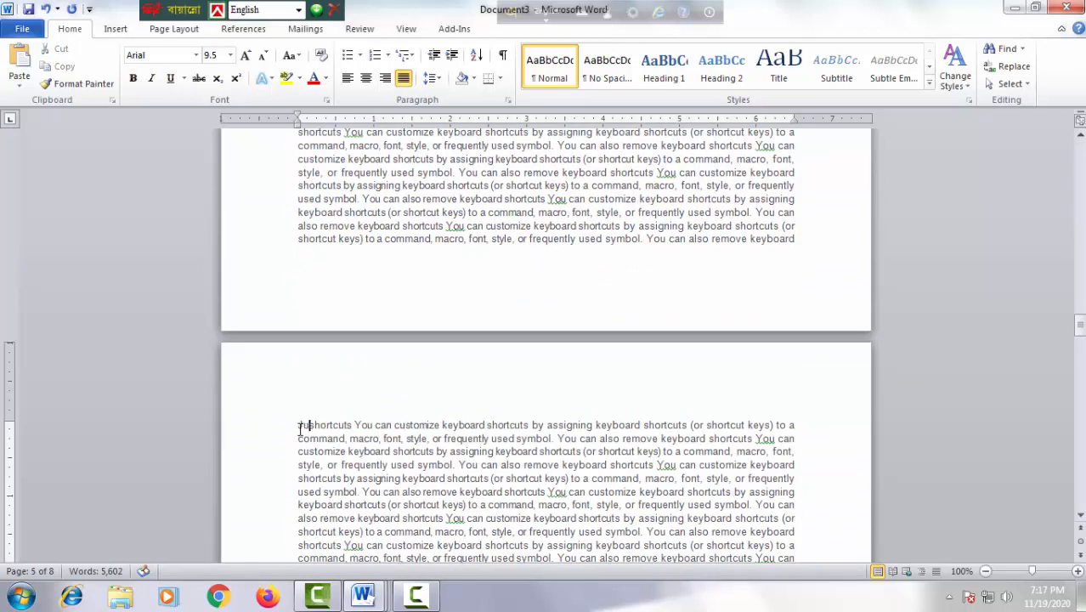
pyautogui.press('Return')
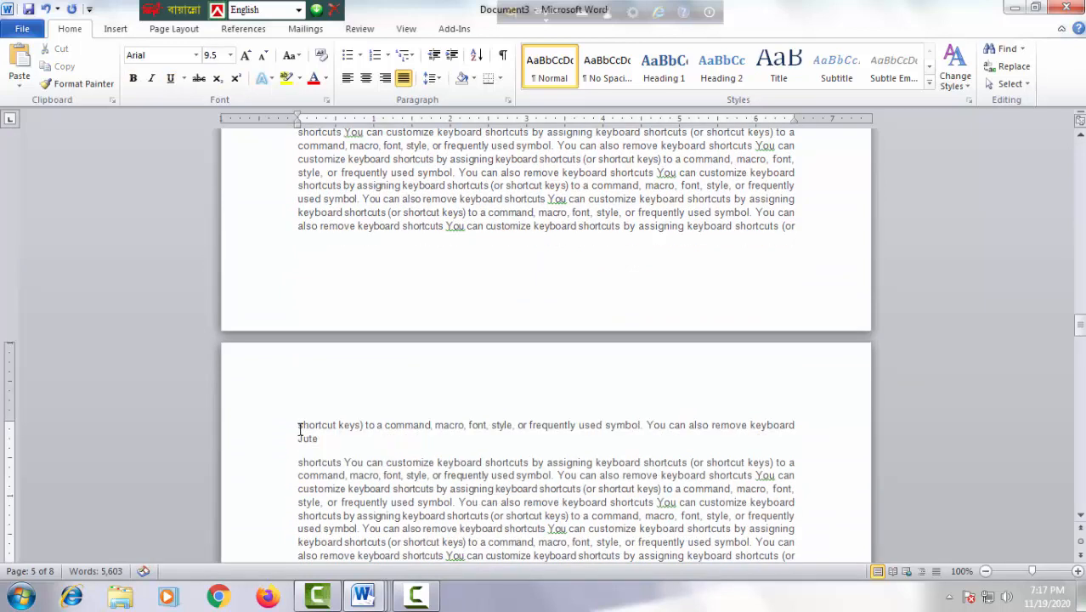
pyautogui.press('Return')
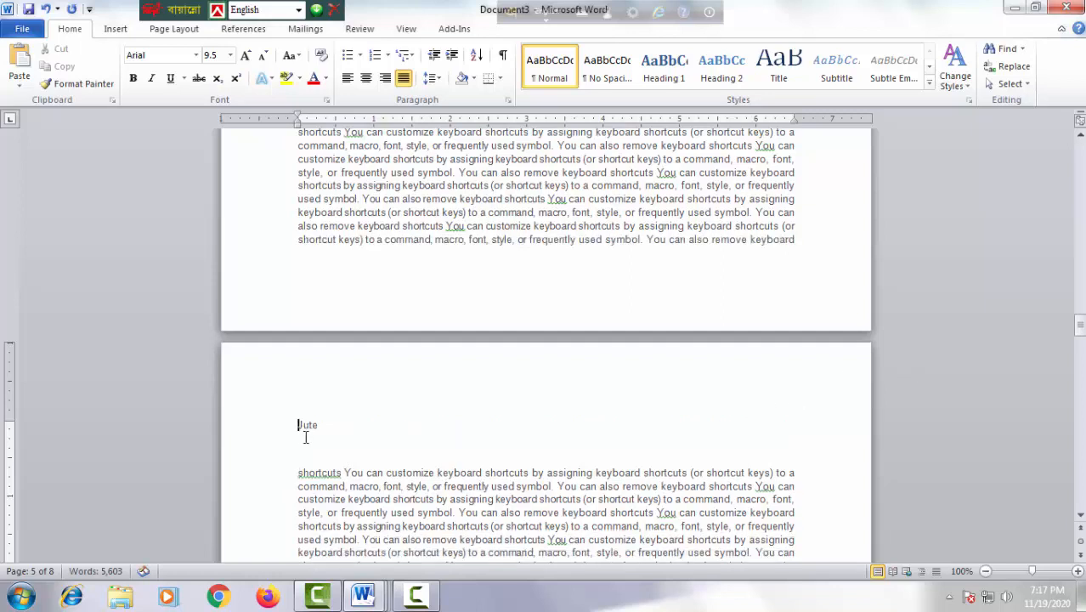
# Enlarge the "Jute" heading to 15.5 pt and make it bold and underlined
pyautogui.moveTo(326, 426); pyautogui.dragTo(271, 426)
pyautogui.hotkey('ctrl', ']')
pyautogui.hotkey('ctrl', ']')
pyautogui.hotkey('ctrl', ']')
pyautogui.hotkey('ctrl', ']')
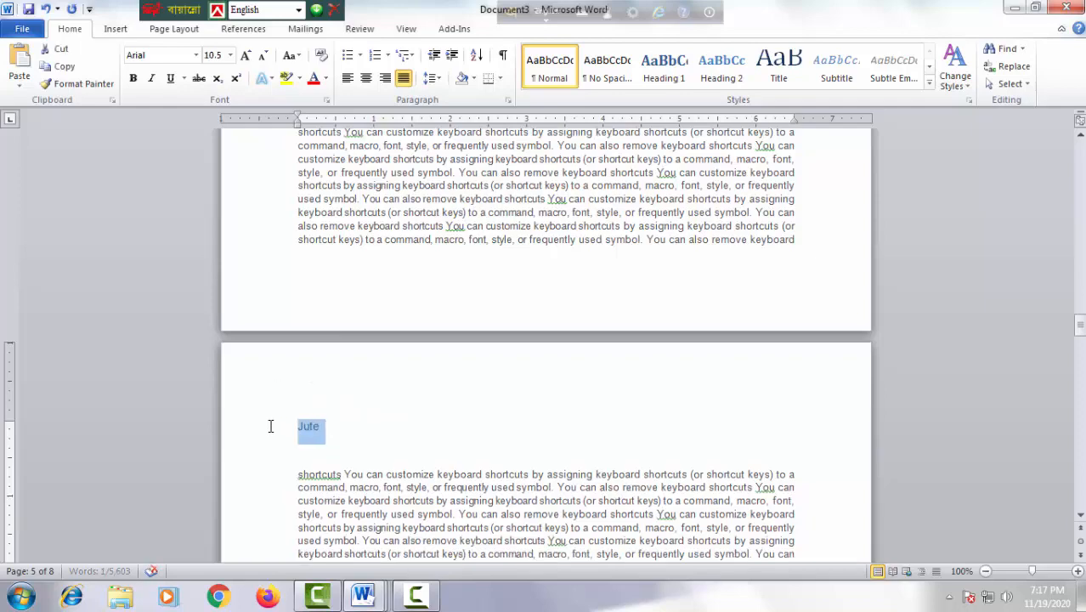
pyautogui.hotkey('ctrl', ']')
pyautogui.hotkey('ctrl', ']')
pyautogui.hotkey('ctrl', 'b')
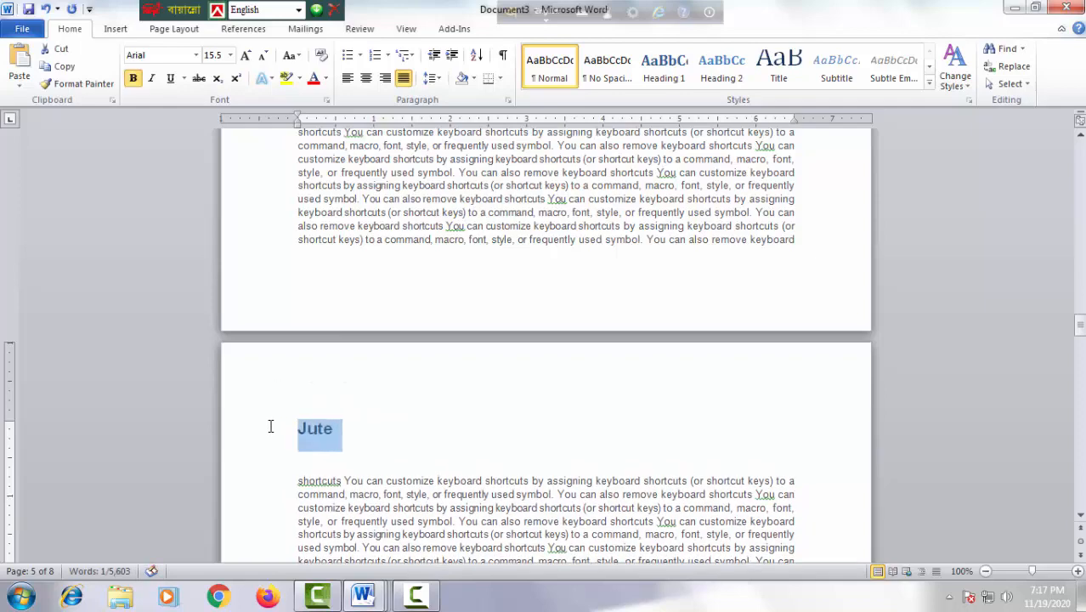
pyautogui.hotkey('ctrl', 'u')
pyautogui.click(458, 457)
# Insert the heading "Cat" on its own line at the start of page 7, followed by empty space
pyautogui.scroll(-15, 442, 459)
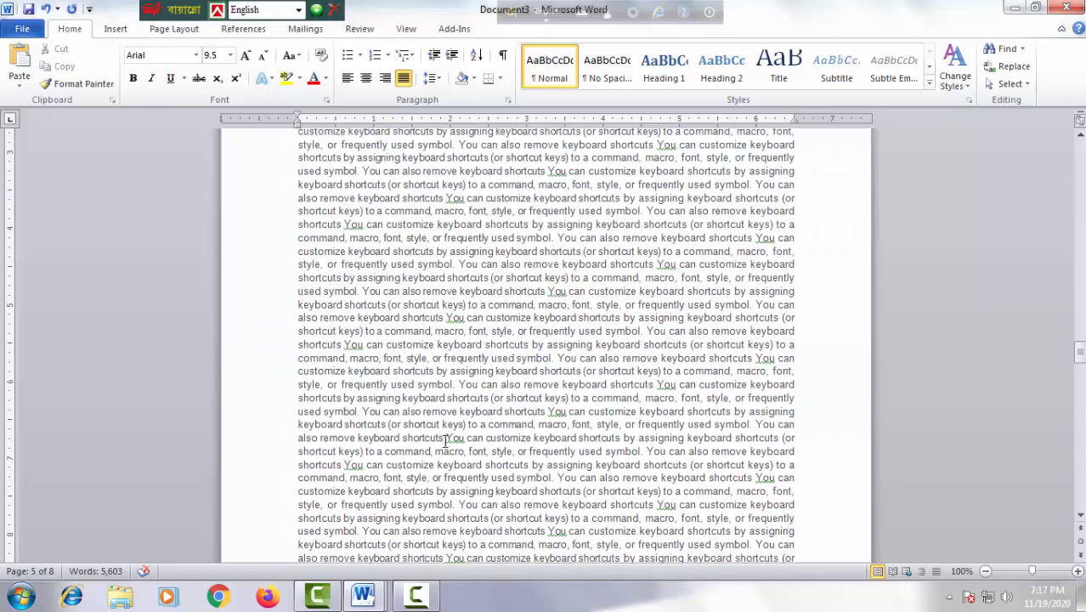
pyautogui.scroll(-15, 423, 457)
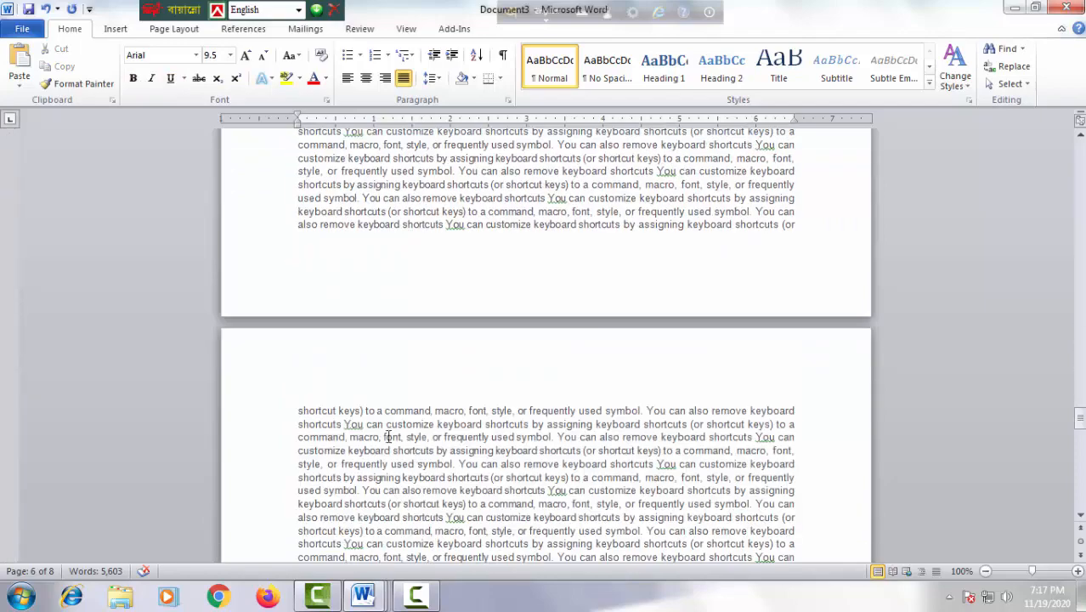
pyautogui.scroll(-20, 387, 436)
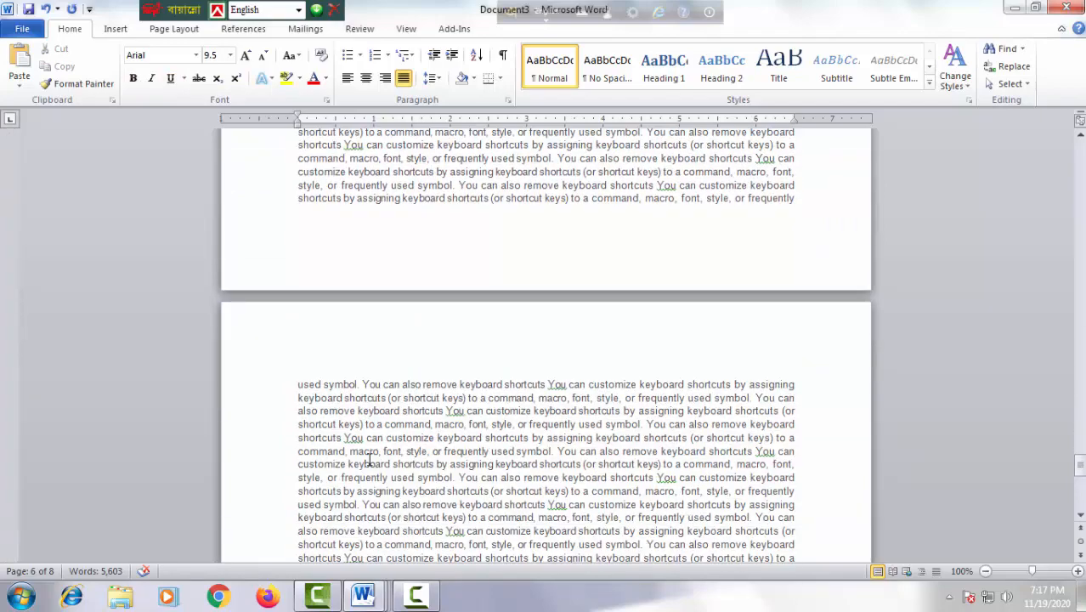
pyautogui.scroll(-5, 369, 459)
pyautogui.scroll(7, 333, 407)
pyautogui.scroll(-20, 315, 437)
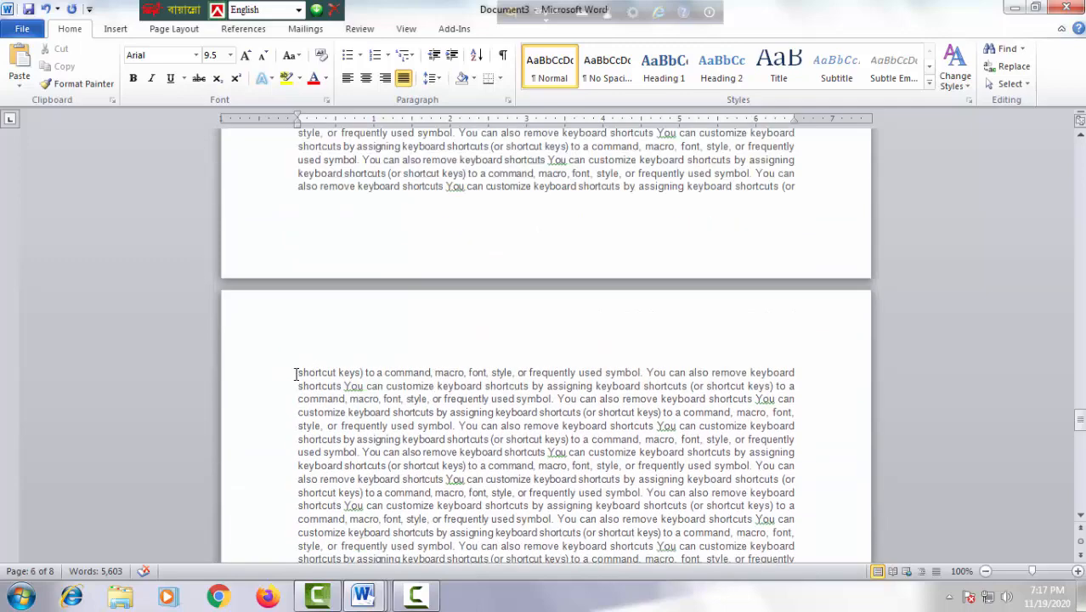
pyautogui.click(295, 374)
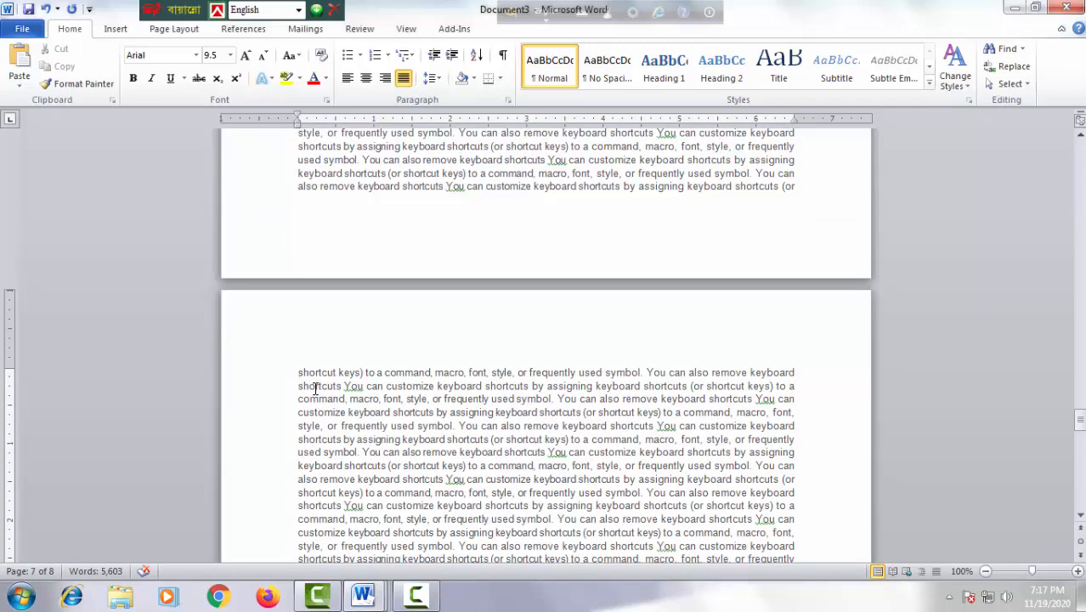
pyautogui.write('CAt')
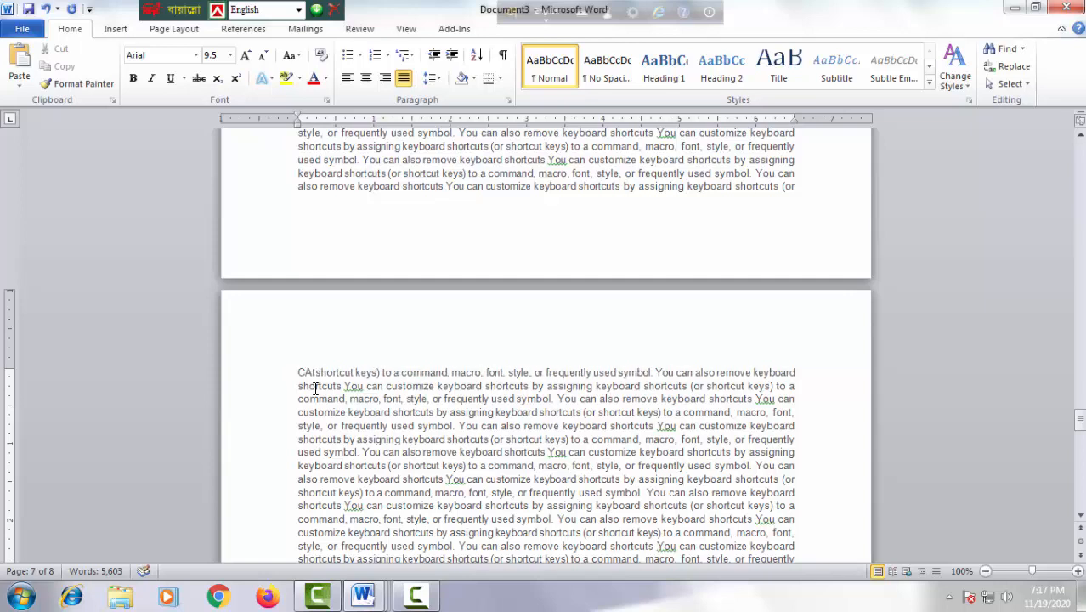
pyautogui.press('BackSpace')
pyautogui.press('BackSpace')
pyautogui.write('al')
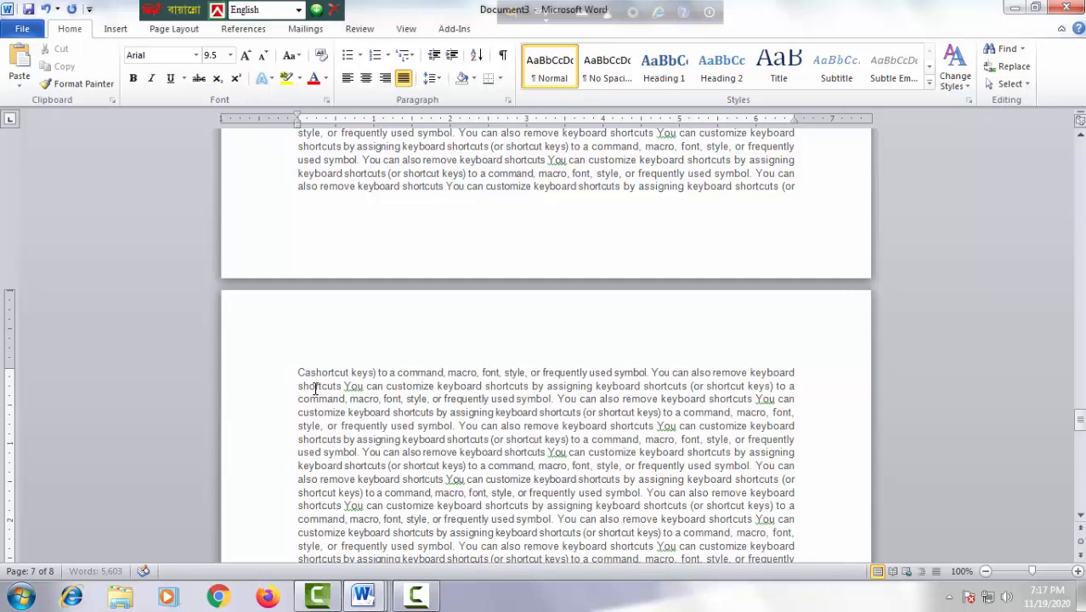
pyautogui.press('Return')
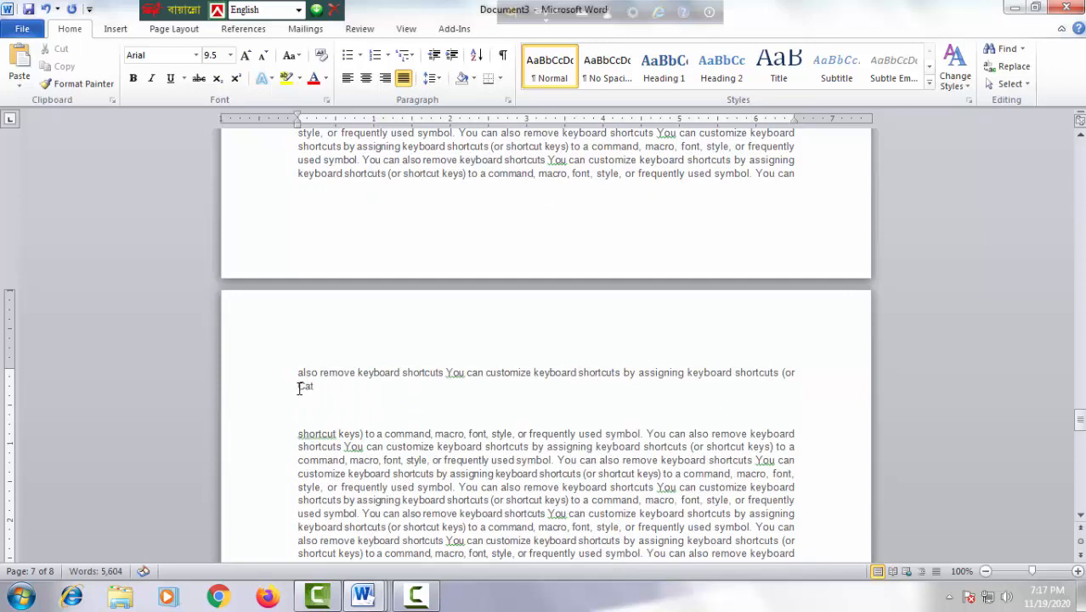
# Enlarge the "Cat" heading to 16.5 pt and make it bold and underlined
pyautogui.moveTo(311, 379); pyautogui.dragTo(259, 371)
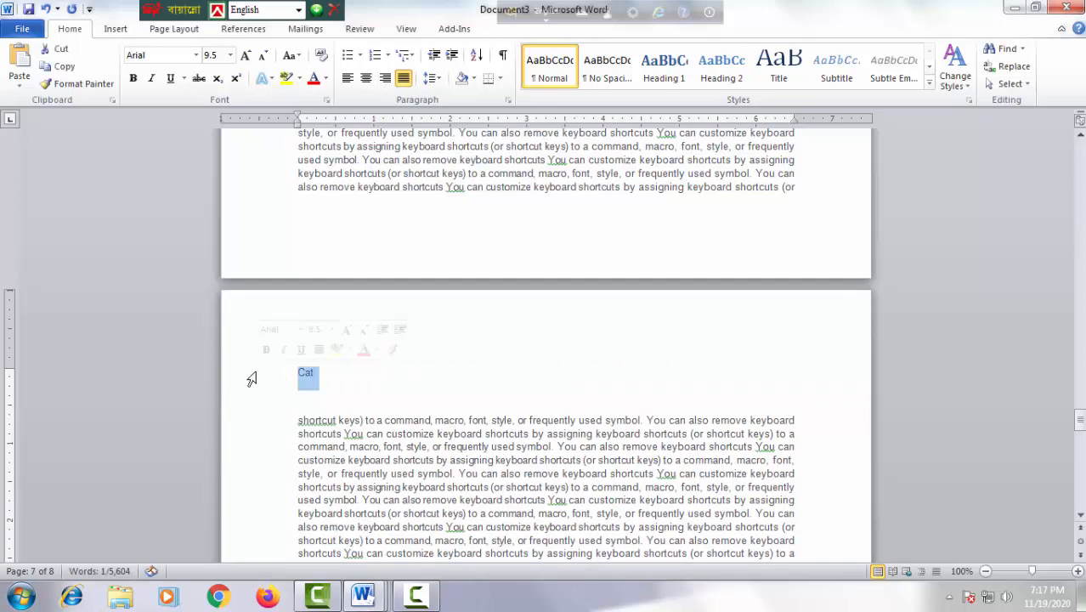
pyautogui.hotkey('ctrl', ']')
pyautogui.hotkey('ctrl', ']')
pyautogui.hotkey('ctrl', ']')
pyautogui.hotkey('ctrl', ']')
pyautogui.hotkey('ctrl', ']')
pyautogui.hotkey('ctrl', ']')
pyautogui.hotkey('ctrl', ']')
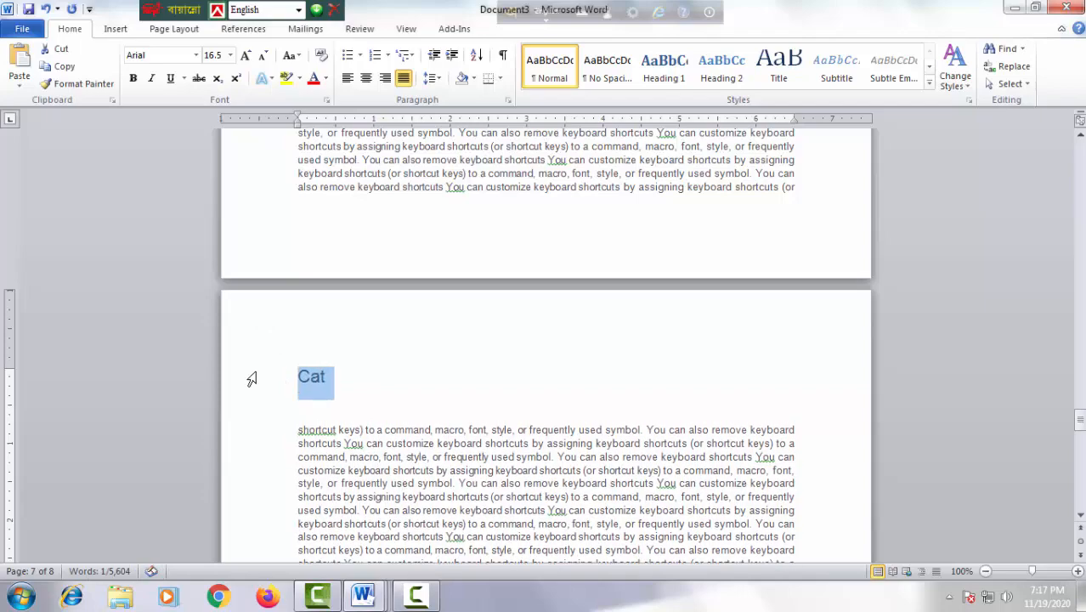
pyautogui.hotkey('ctrl', 'b')
pyautogui.hotkey('ctrl', 'u')
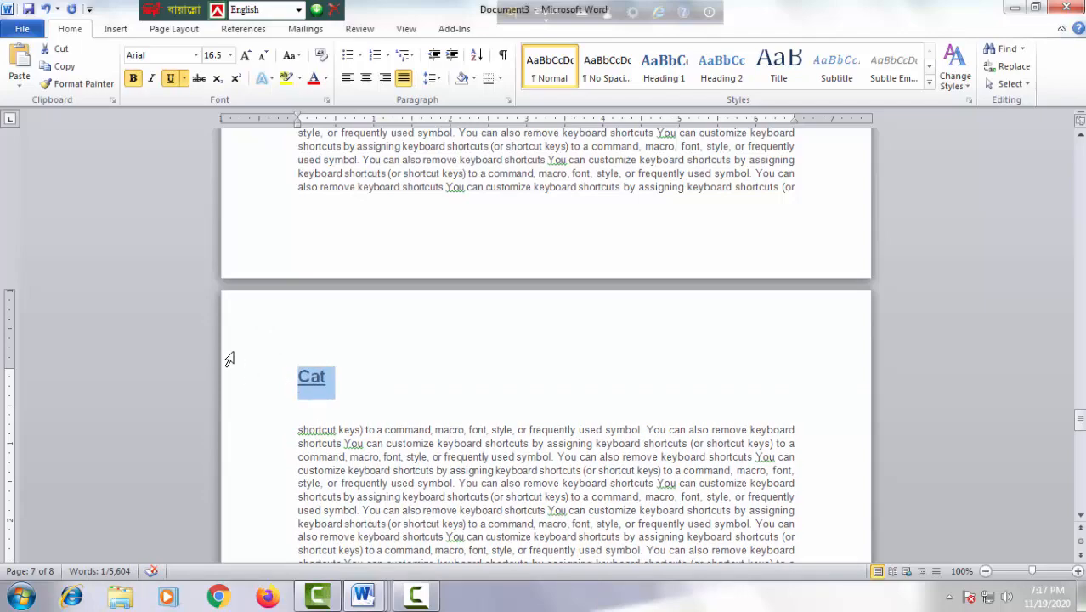
# Apply the Heading 1 style to the "Cow" heading on page 1
pyautogui.scroll(-15, 362, 460)
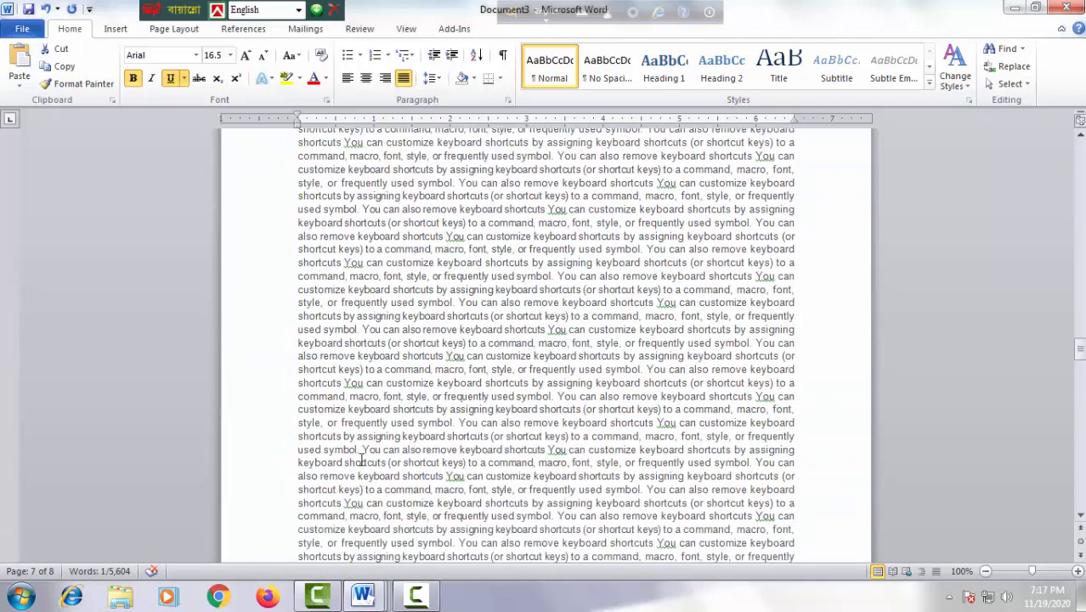
pyautogui.scroll(20, 361, 460)
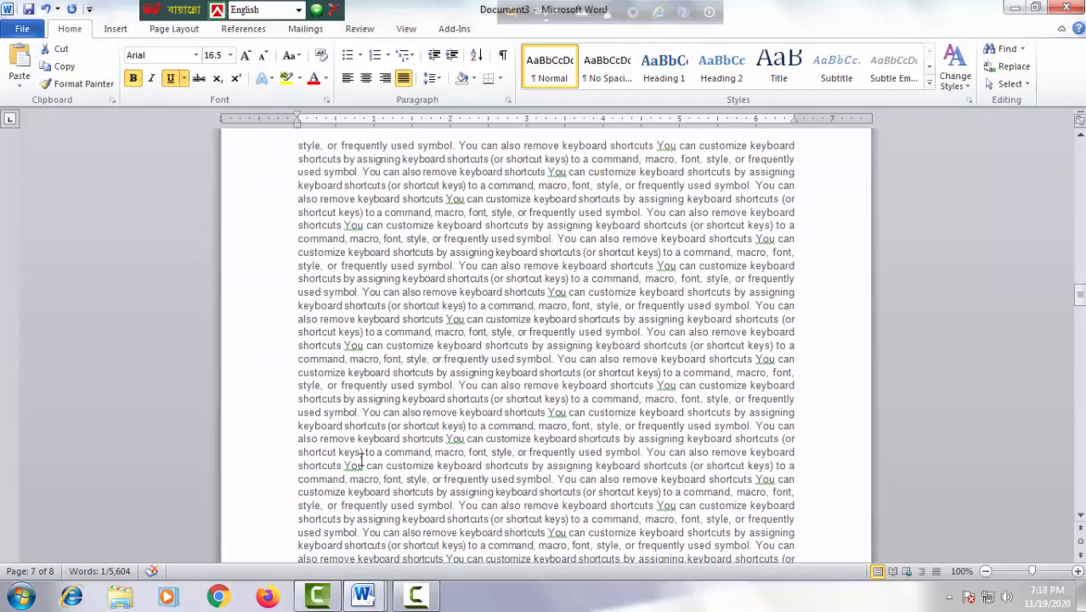
pyautogui.scroll(20, 361, 459)
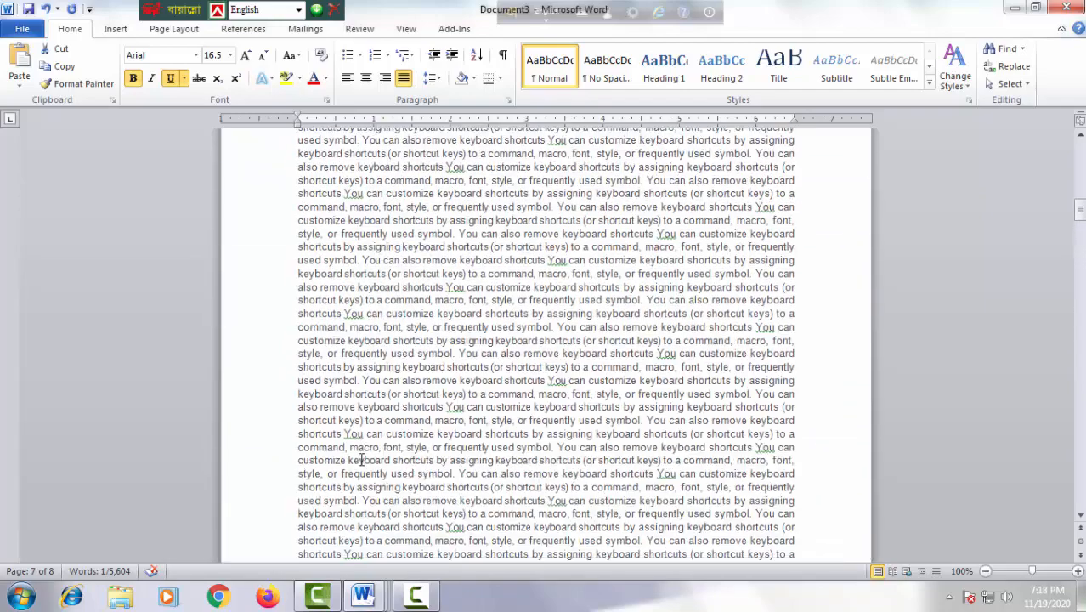
pyautogui.scroll(15, 362, 460)
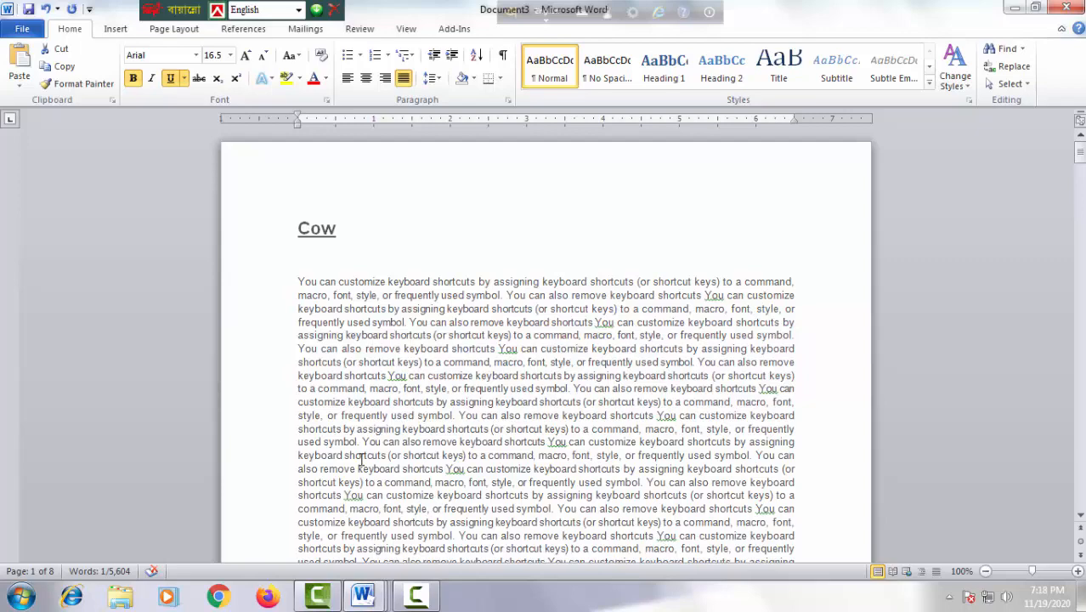
pyautogui.doubleClick(300, 227)
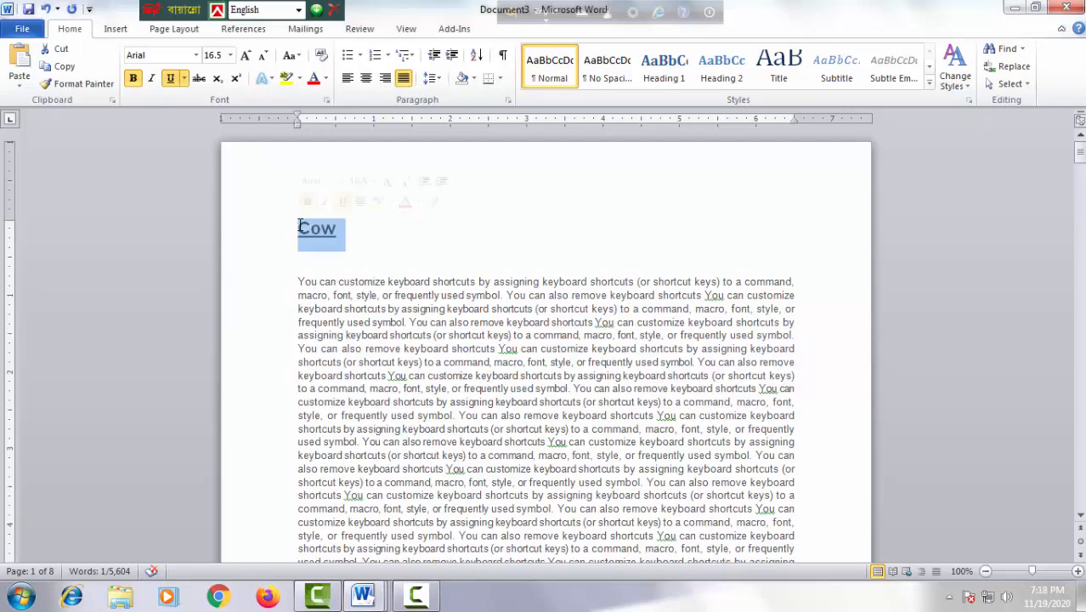
pyautogui.click(667, 75)
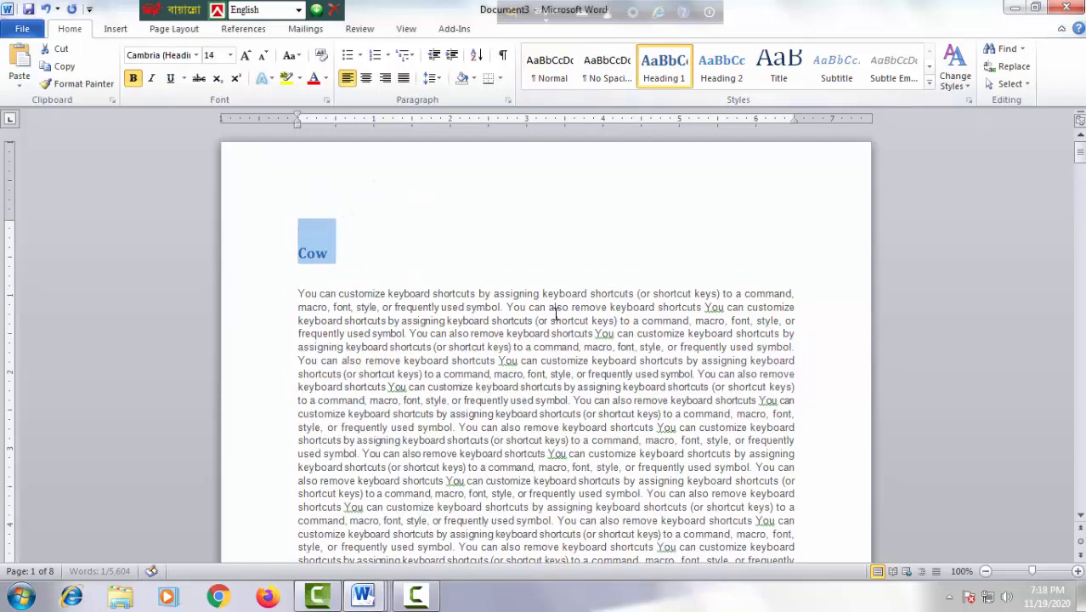
# Apply the Heading 1 style to the "Rice" heading
pyautogui.scroll(-3, 563, 305)
pyautogui.scroll(-15, 556, 313)
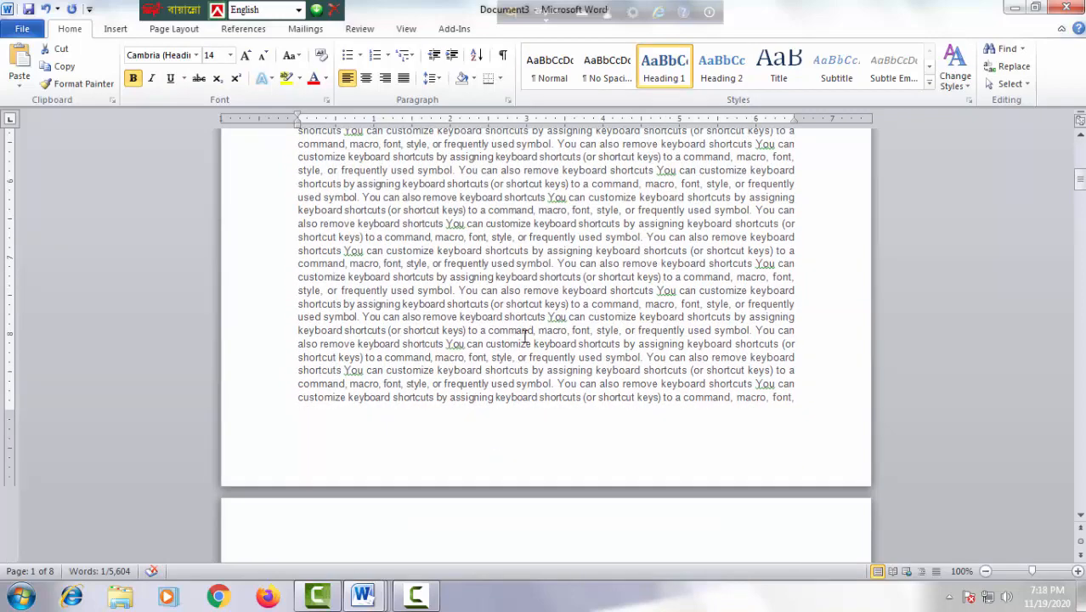
pyautogui.scroll(-8, 441, 350)
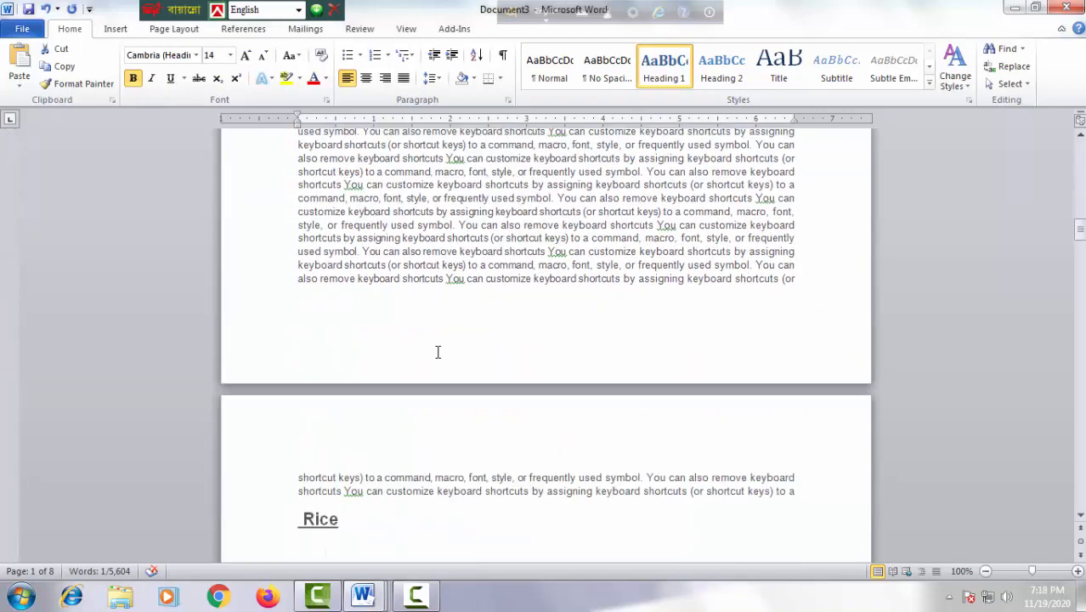
pyautogui.doubleClick(315, 519)
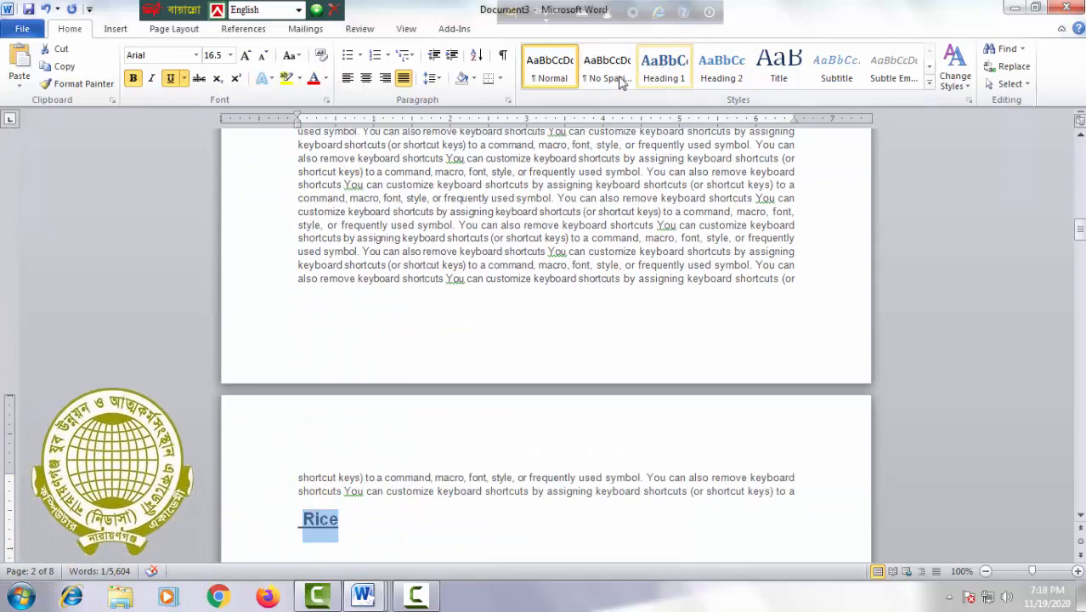
pyautogui.click(658, 73)
# Apply the Heading 1 style to the "Jute" heading
pyautogui.scroll(-20, 475, 436)
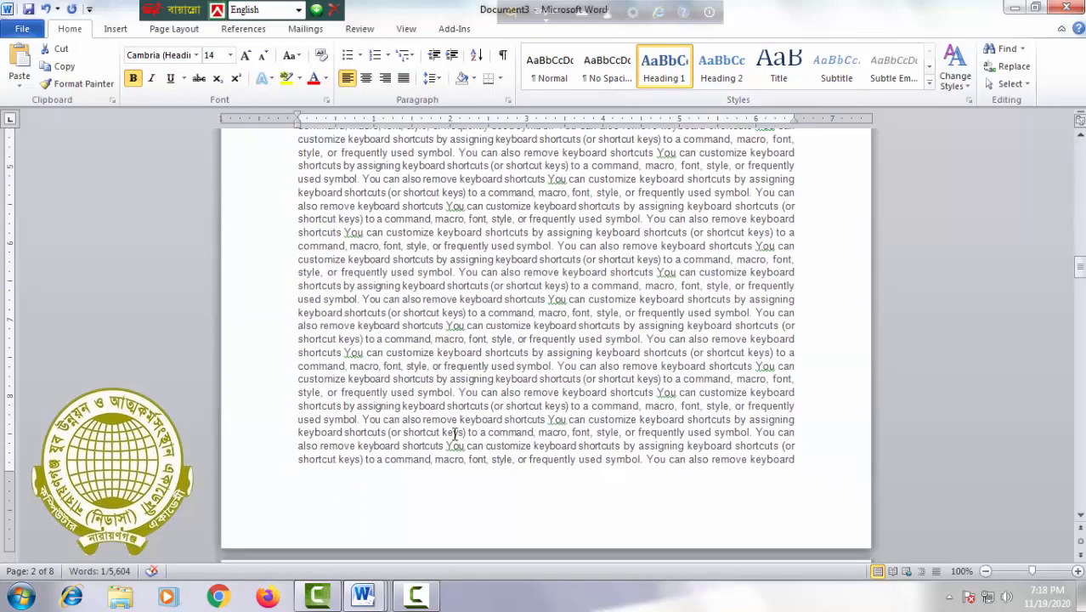
pyautogui.scroll(-20, 448, 422)
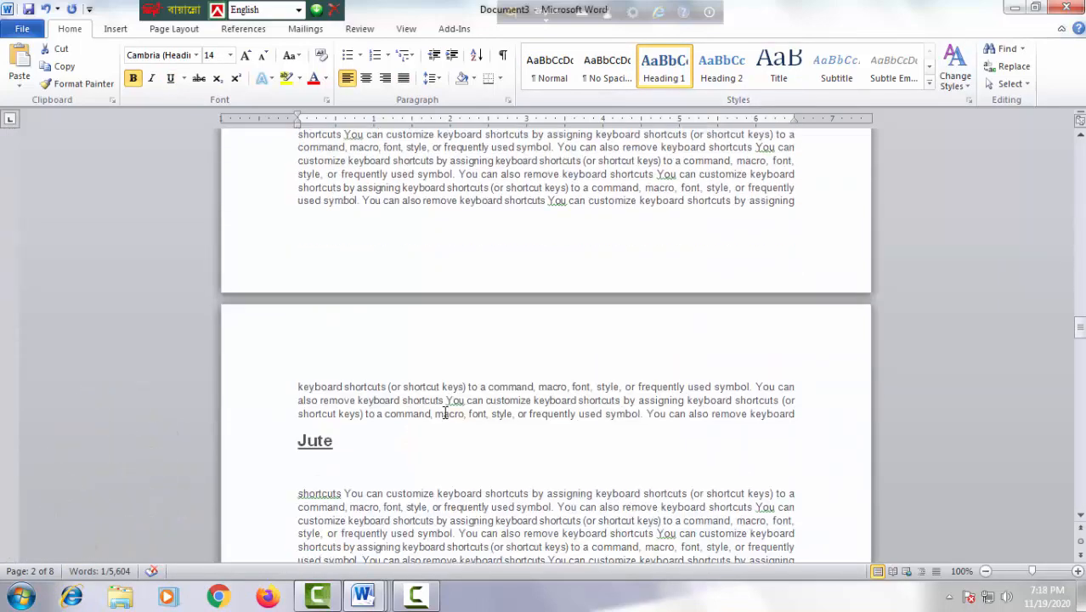
pyautogui.doubleClick(316, 440)
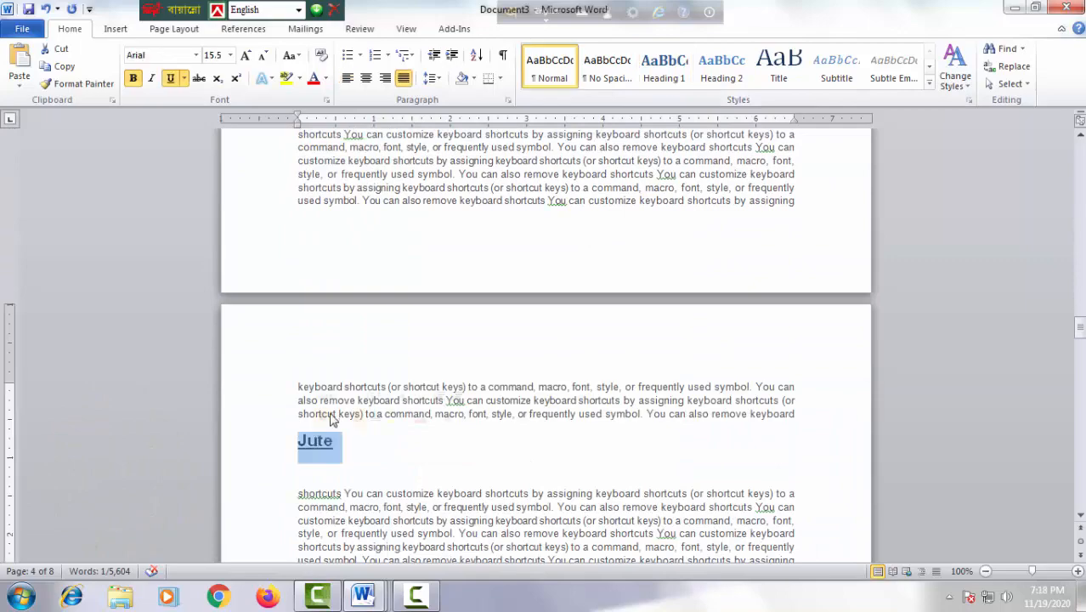
pyautogui.click(661, 72)
# Apply the Heading 1 style to the "Cat" heading
pyautogui.scroll(-20, 492, 451)
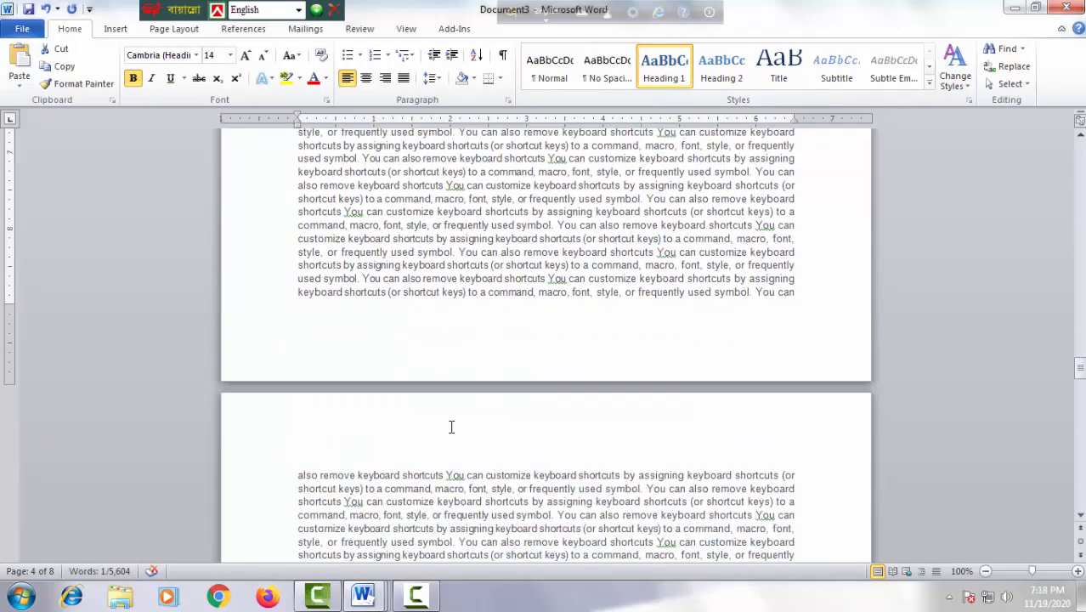
pyautogui.scroll(-19, 451, 427)
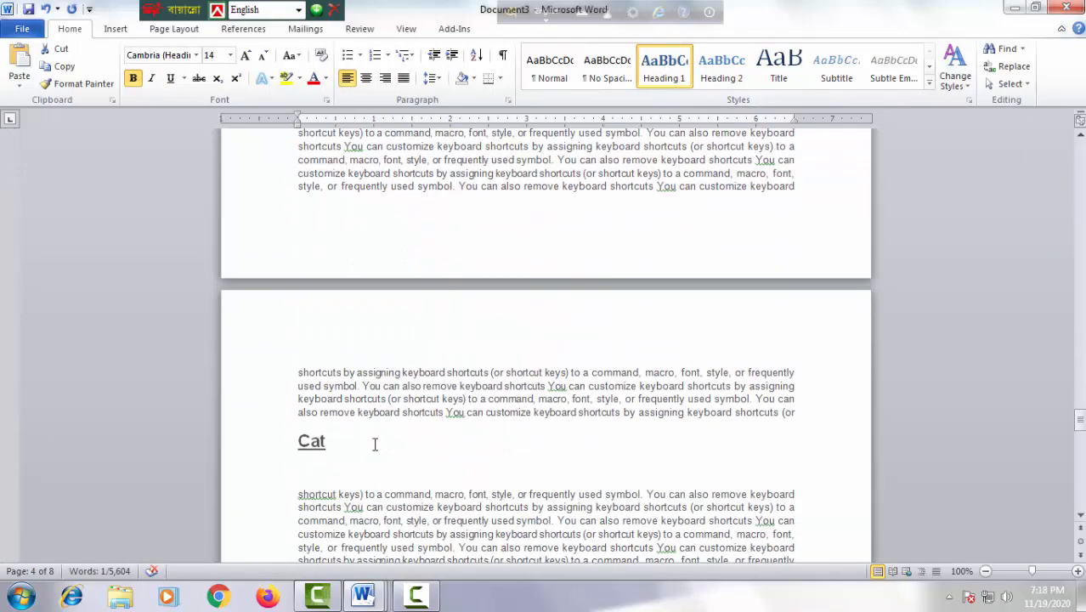
pyautogui.doubleClick(312, 440)
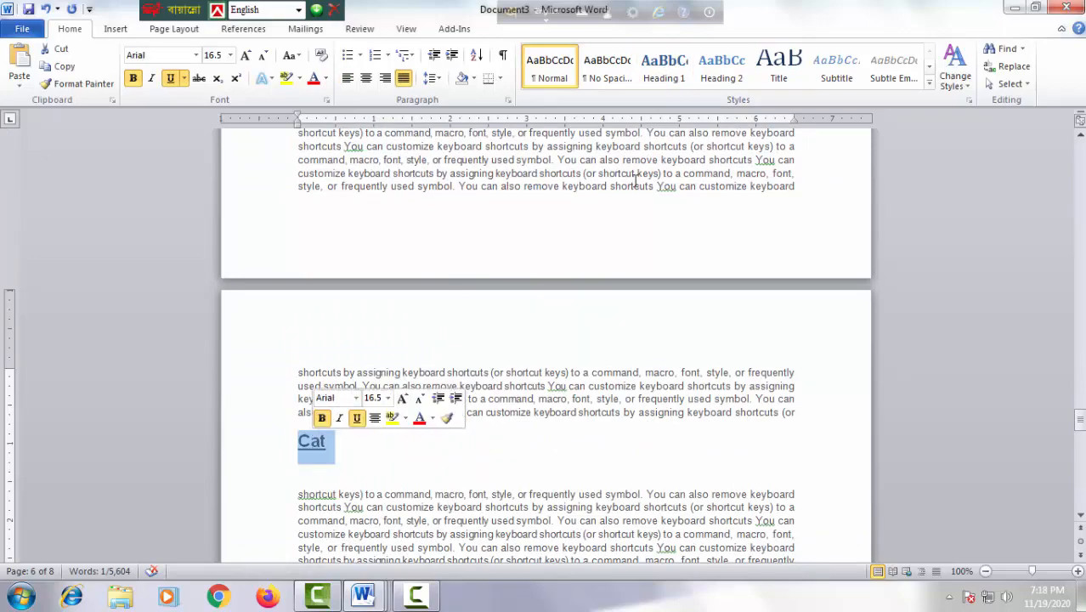
pyautogui.click(662, 71)
pyautogui.scroll(-10, 501, 431)
pyautogui.scroll(-20, 503, 438)
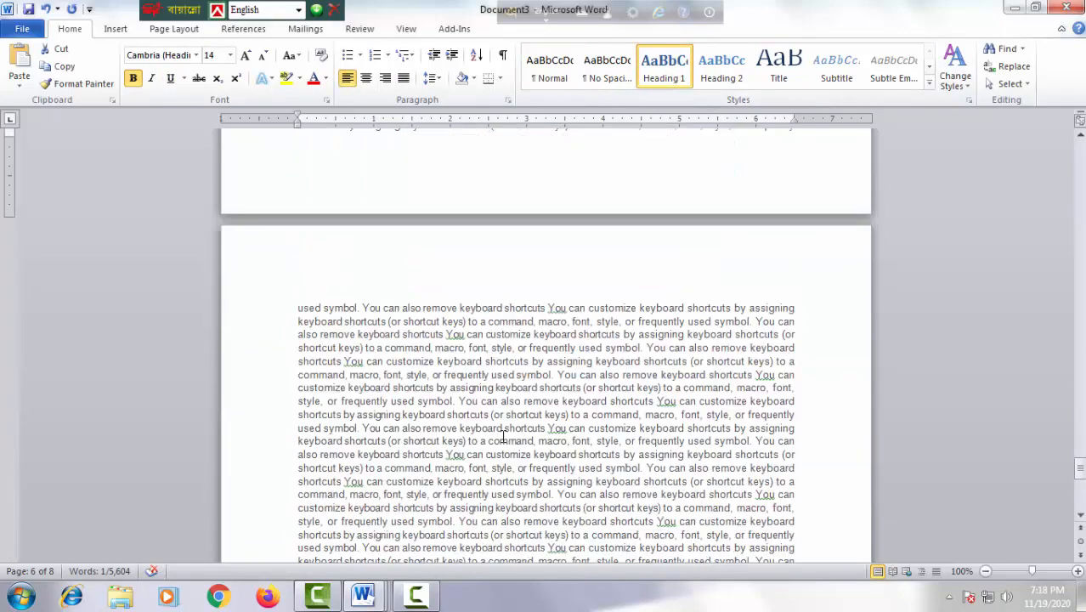
# Insert empty lines before the "Cow" heading to make room at the start of page 1
pyautogui.scroll(13, 503, 432)
pyautogui.scroll(20, 504, 432)
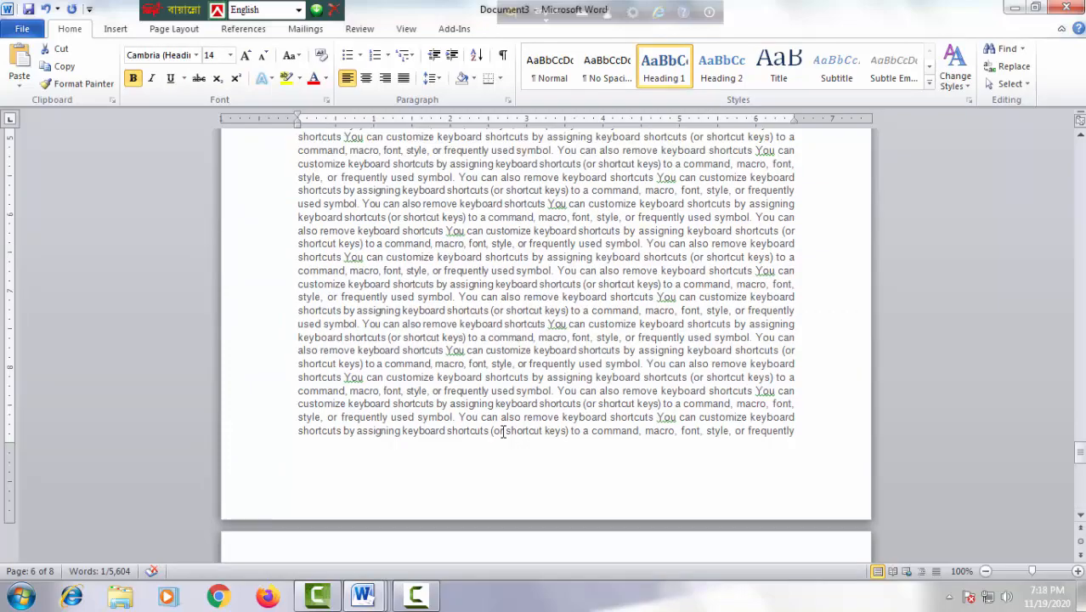
pyautogui.scroll(20, 503, 432)
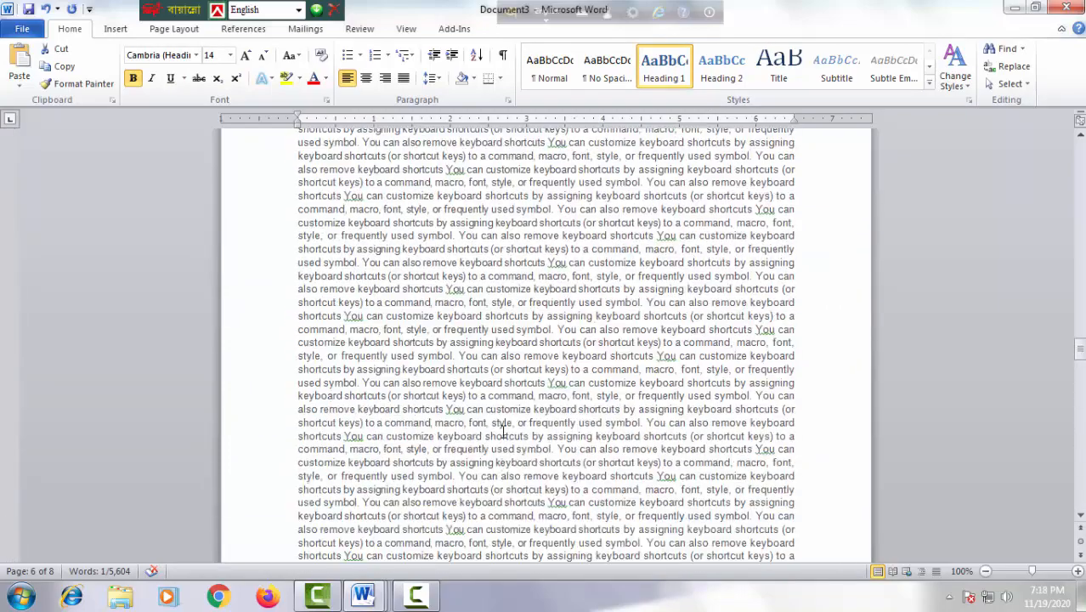
pyautogui.scroll(20, 506, 432)
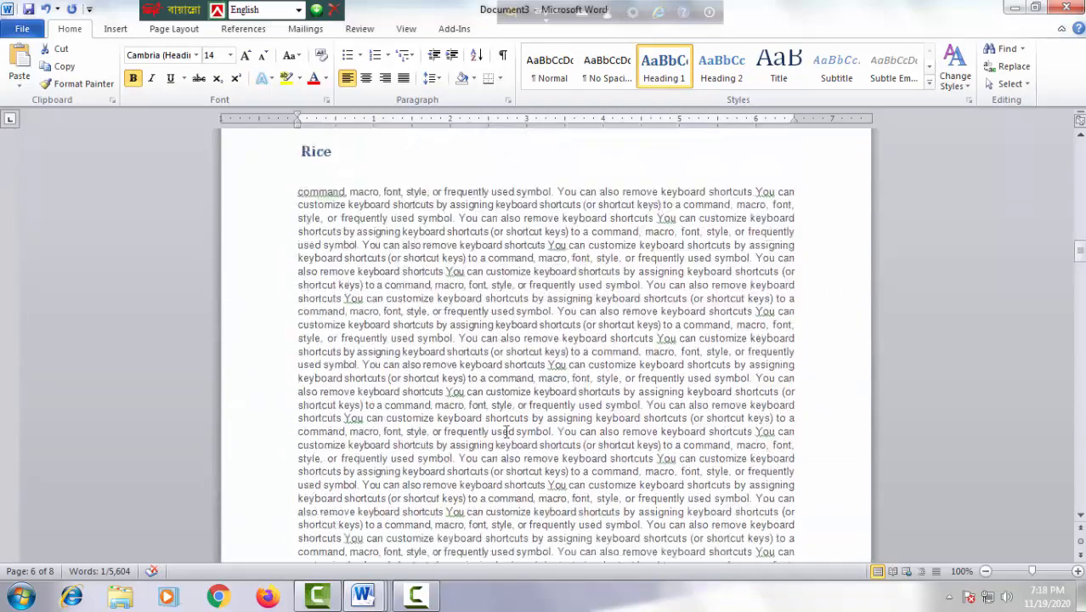
pyautogui.scroll(15, 506, 432)
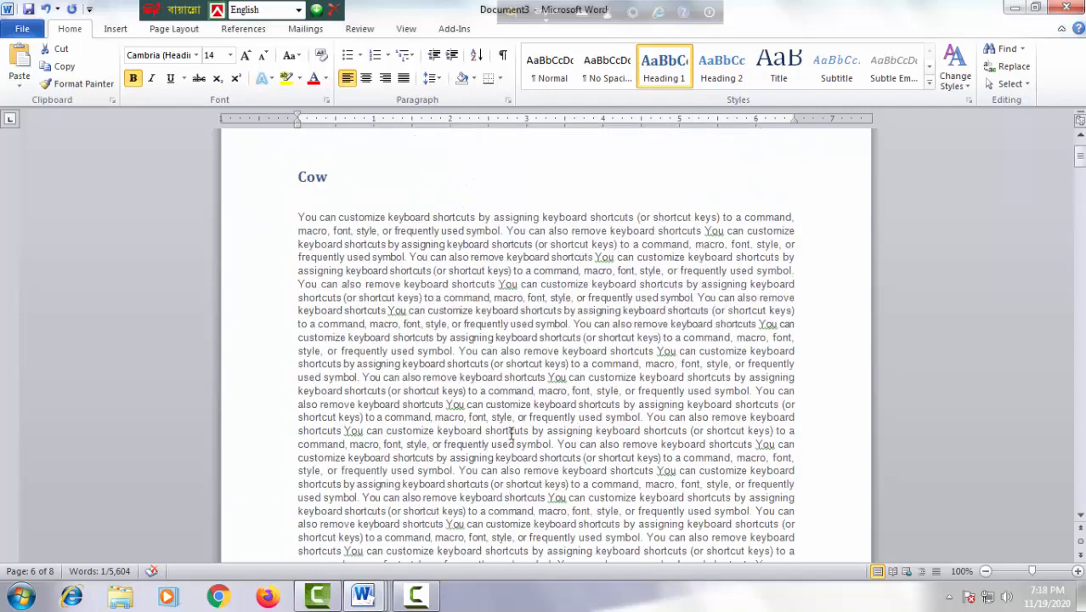
pyautogui.click(301, 236)
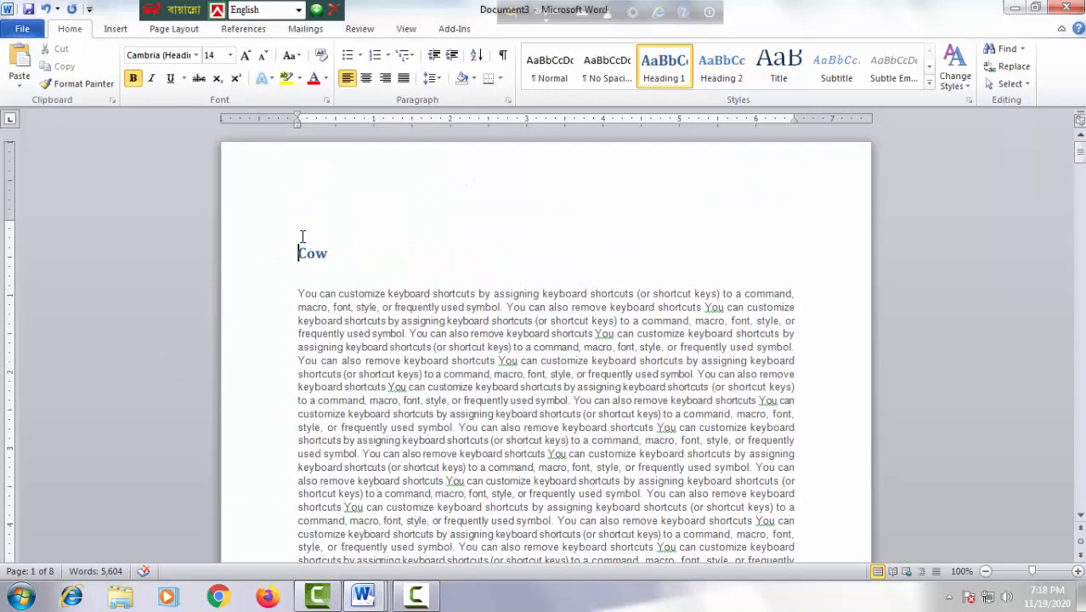
pyautogui.press('Return')
pyautogui.press('Return')
pyautogui.press('Return')
pyautogui.press('Return')
pyautogui.press('Return')
pyautogui.press('Return')
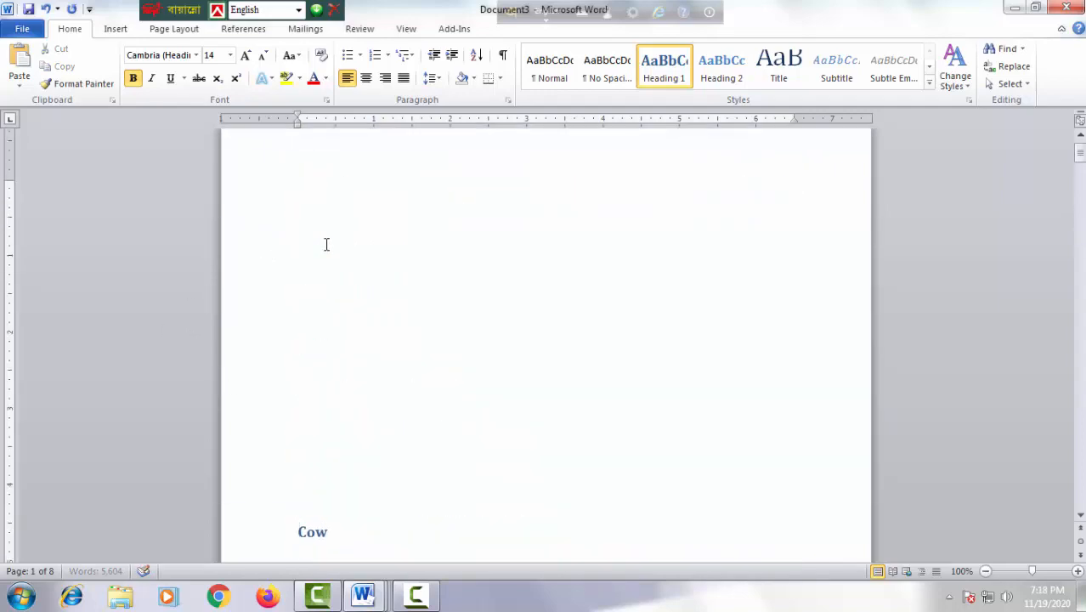
pyautogui.click(322, 208)
pyautogui.hotkey('ctrl', 'Return')
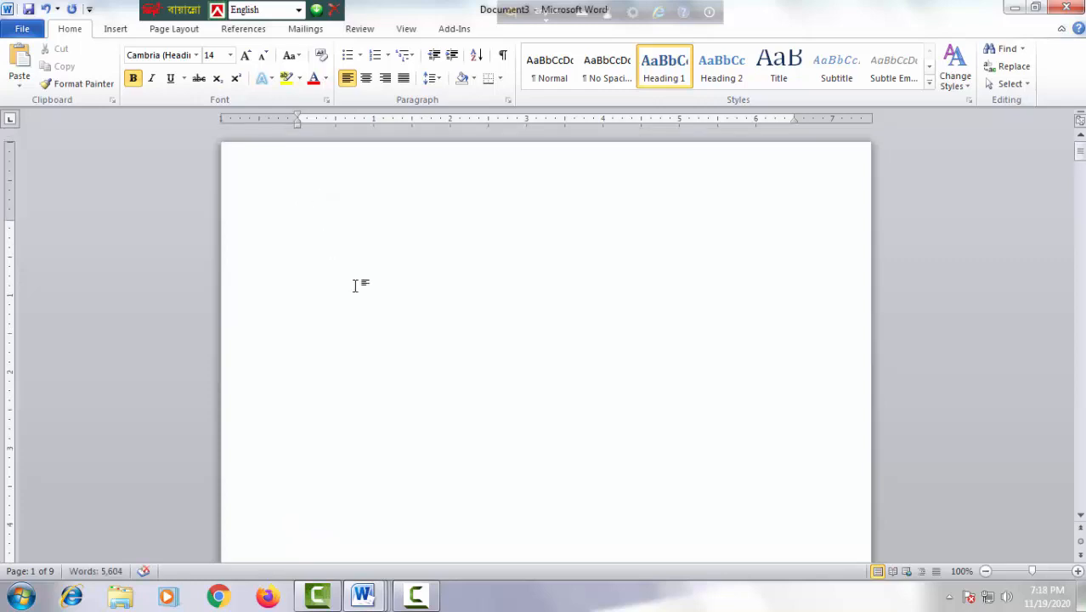
# Insert an Automatic Table 1 table of contents at the start of page 1
pyautogui.click(310, 242)
pyautogui.click(244, 29)
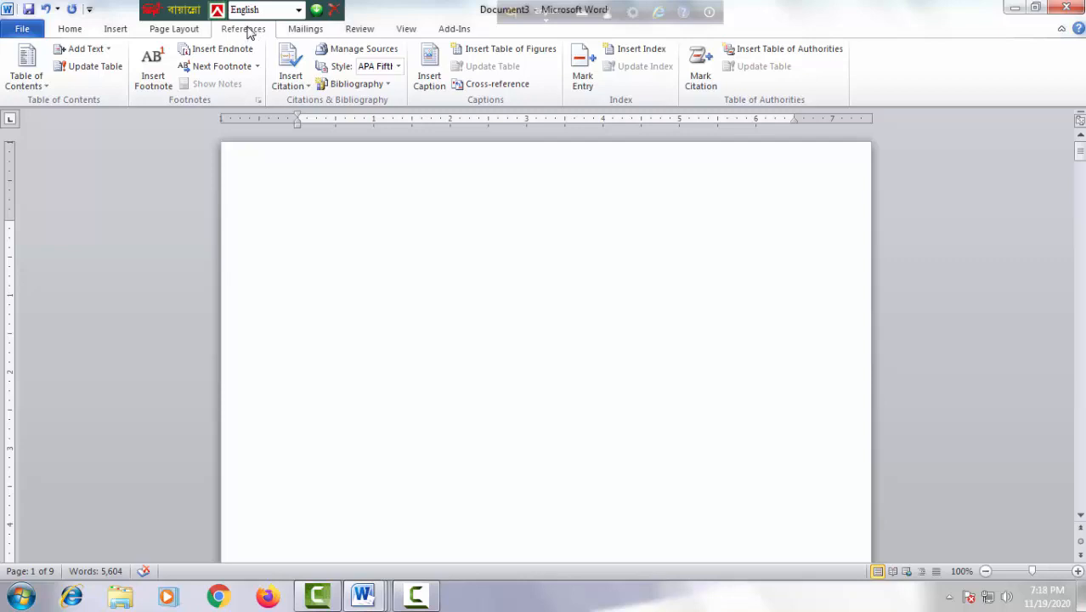
pyautogui.click(43, 87)
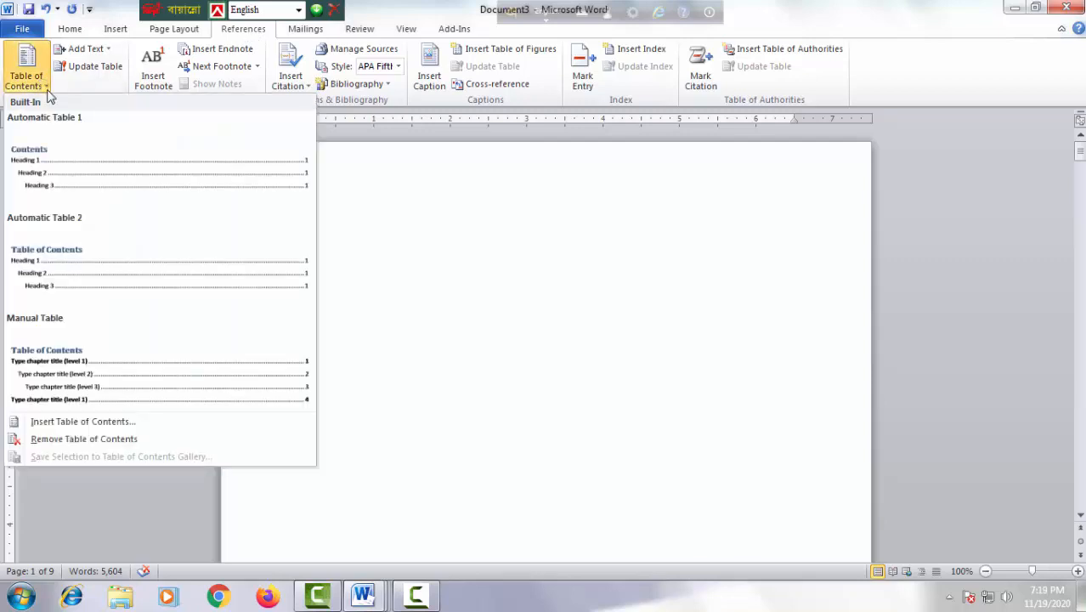
pyautogui.click(72, 176)
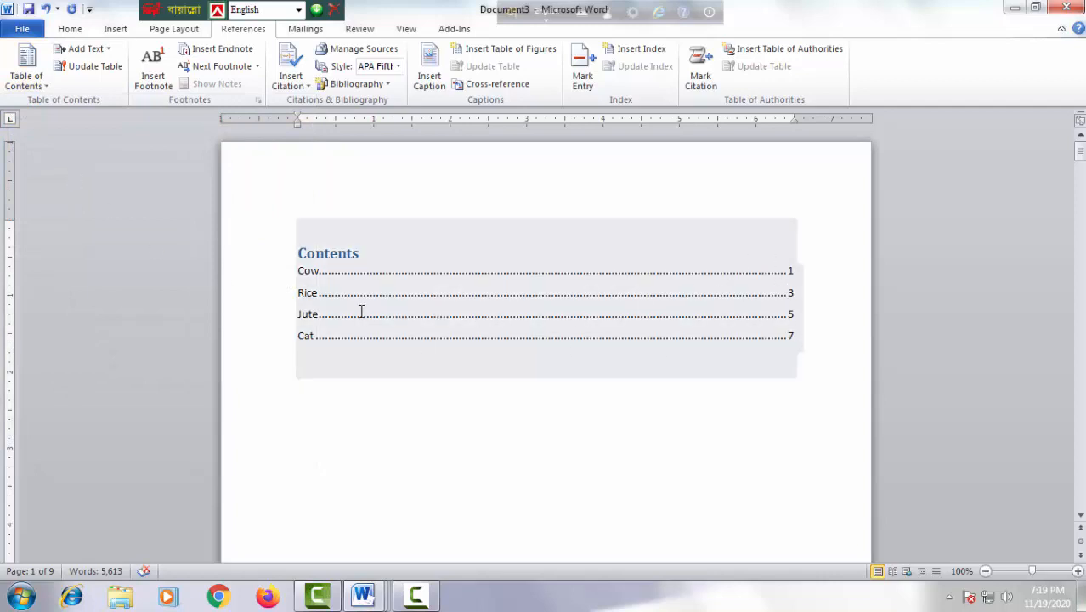
# Replace the table of contents' "Contents" title with "Index" and add a line of dashes beneath it
pyautogui.click(367, 255)
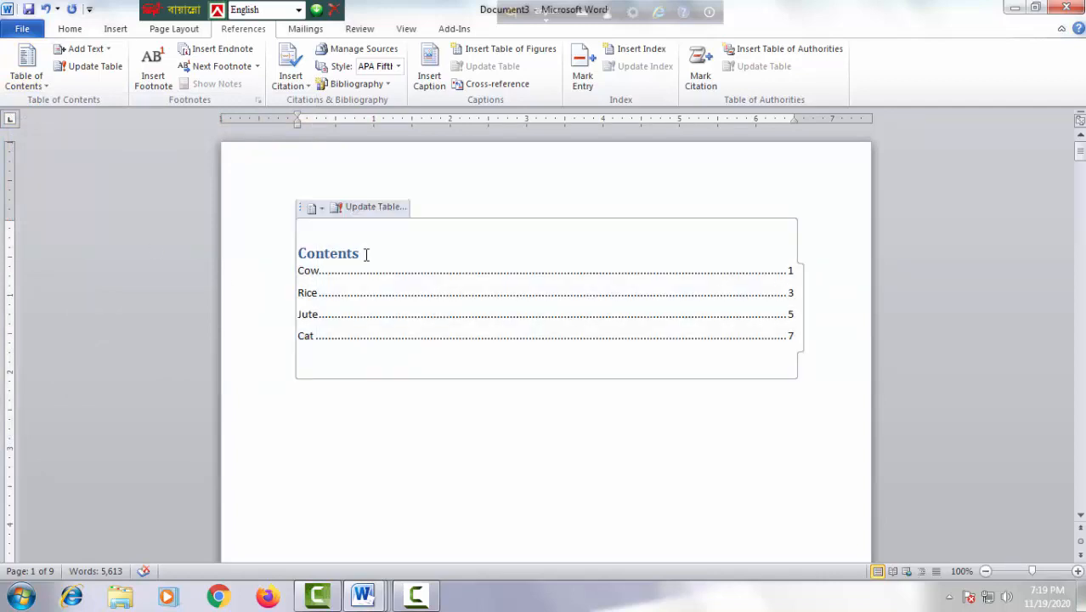
pyautogui.moveTo(367, 254); pyautogui.dragTo(281, 259)
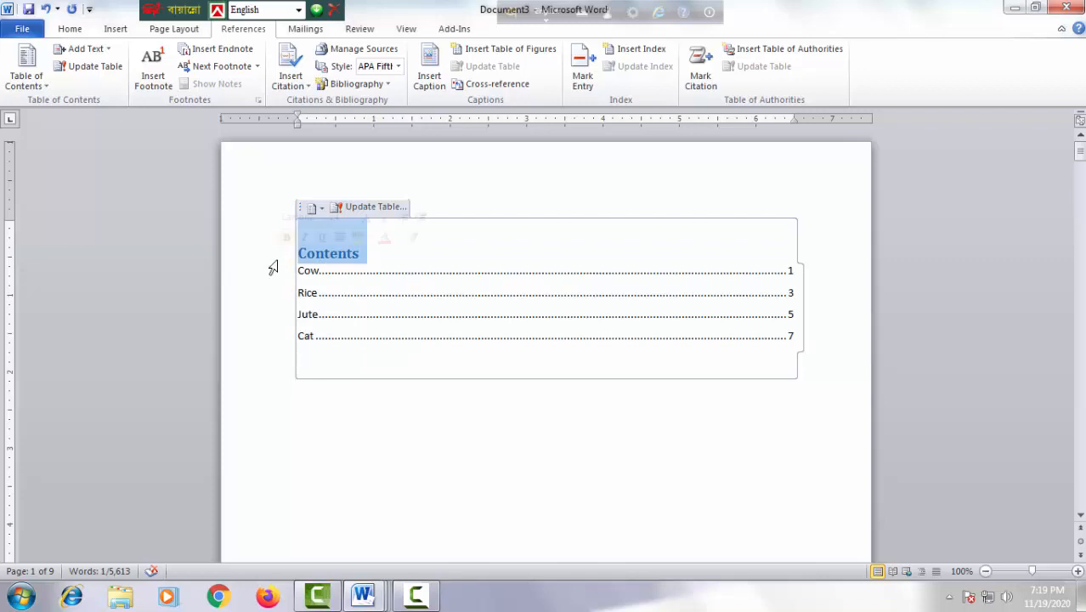
pyautogui.press('Delete')
pyautogui.moveTo(430, 381); pyautogui.dragTo(443, 416)
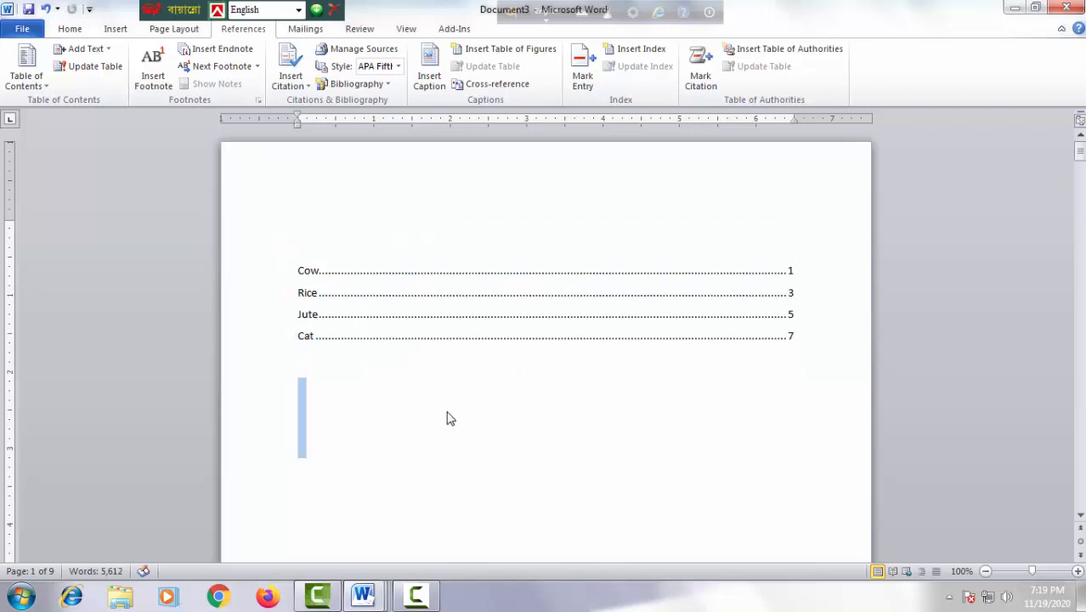
pyautogui.click(546, 364)
pyautogui.click(551, 444)
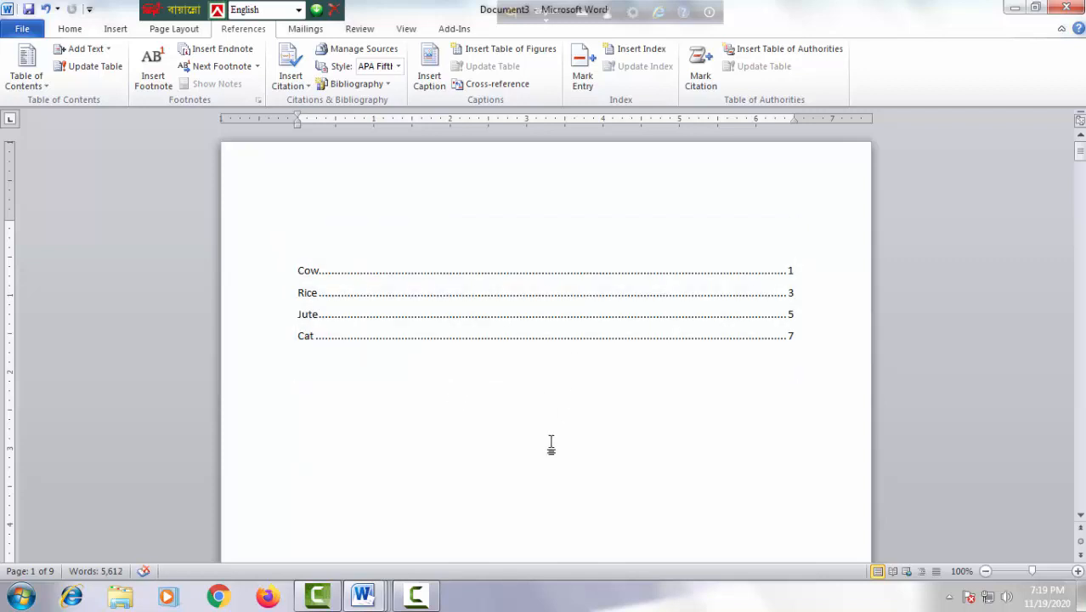
pyautogui.click(414, 225)
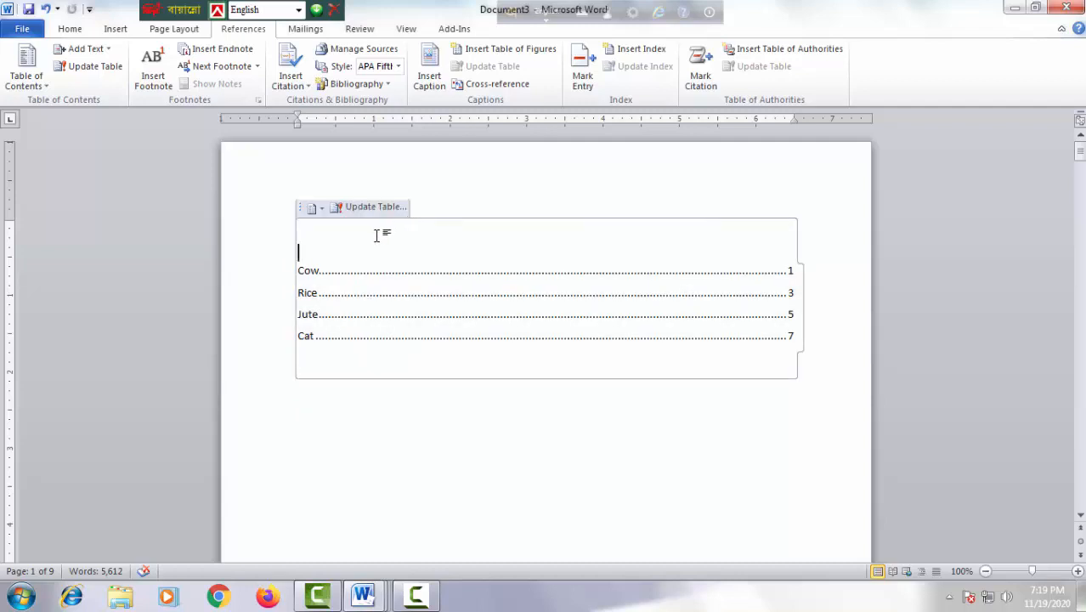
pyautogui.write('Index')
pyautogui.press('Return')
pyautogui.write('---')
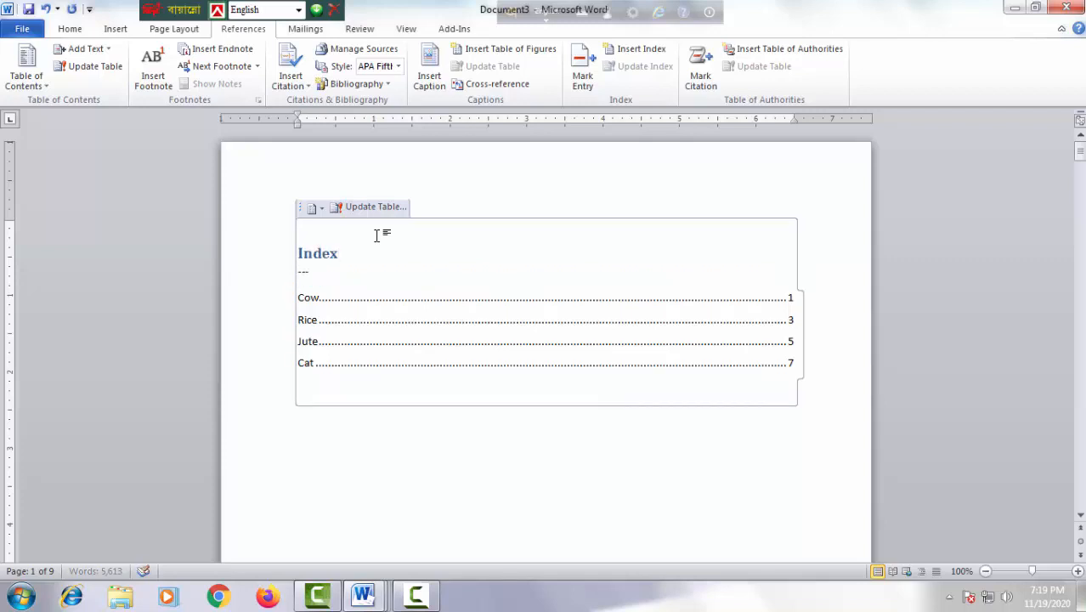
pyautogui.write('------------')
pyautogui.click(823, 322)
pyautogui.click(741, 451)
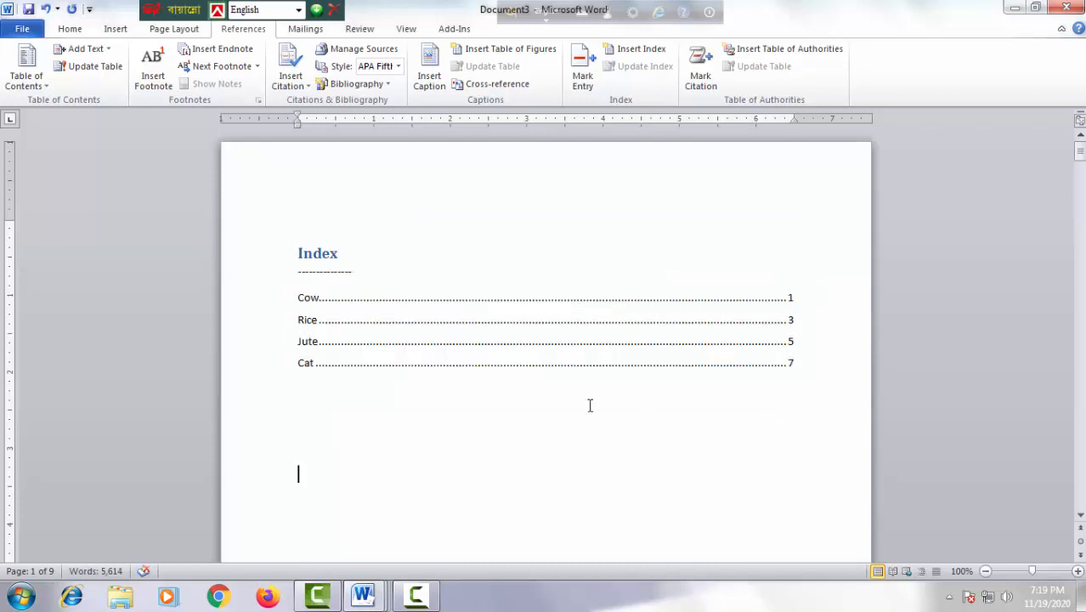
# Check the index page in the print preview
pyautogui.scroll(-2, 590, 404)
pyautogui.scroll(-1, 580, 403)
pyautogui.scroll(3, 580, 403)
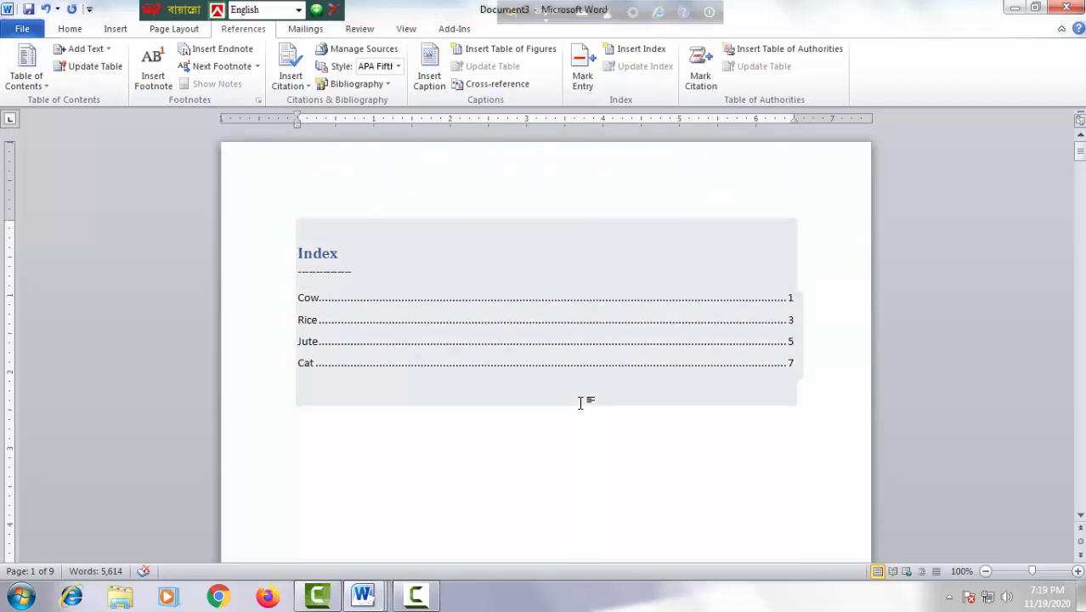
pyautogui.hotkey('ctrl', 'p')
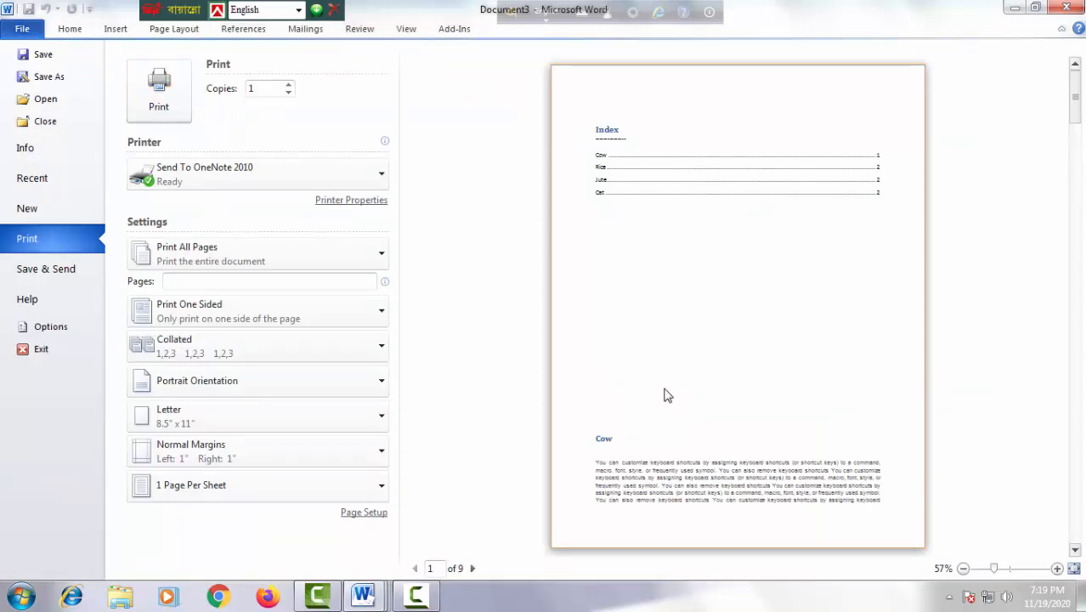
pyautogui.press('Escape')
# Insert empty lines before the "Cow" heading to push it to the start of page 3
pyautogui.scroll(-8, 560, 384)
pyautogui.click(331, 341)
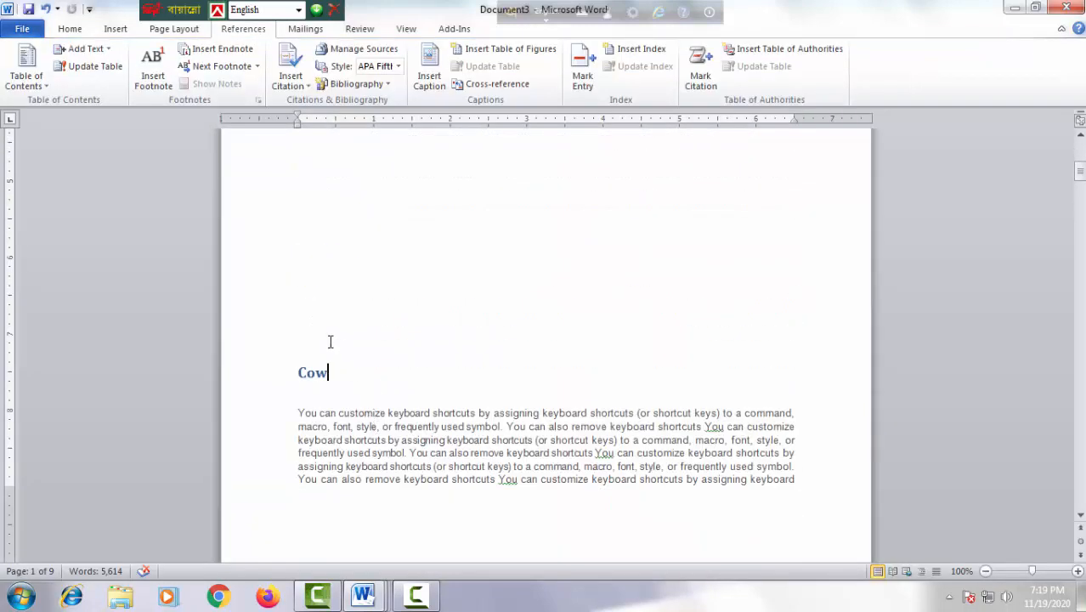
pyautogui.moveTo(283, 372); pyautogui.dragTo(330, 372)
pyautogui.scroll(5, 465, 319)
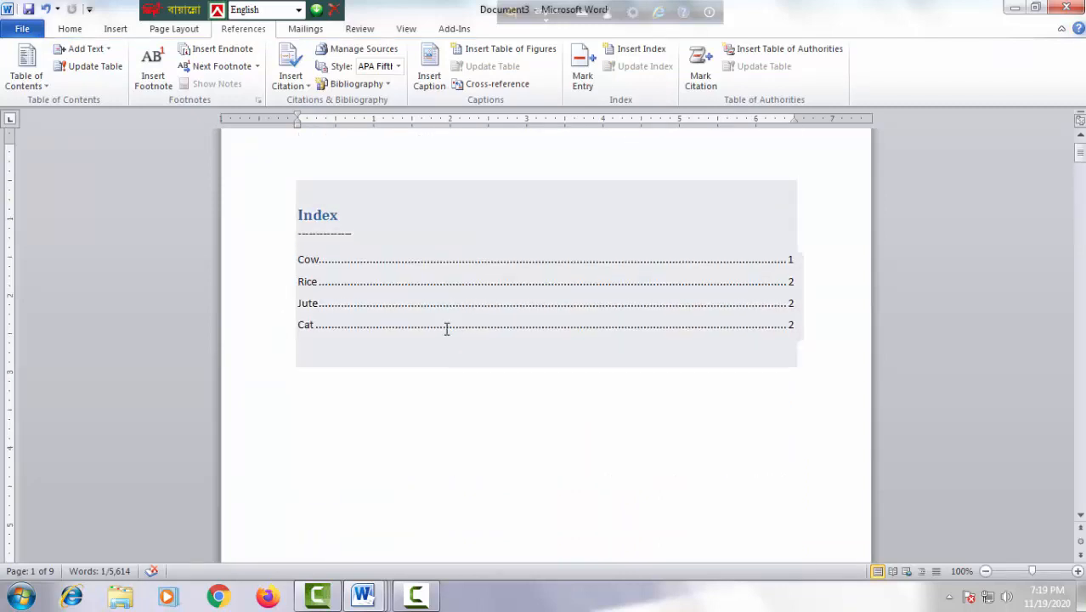
pyautogui.scroll(-5, 421, 504)
pyautogui.click(302, 373)
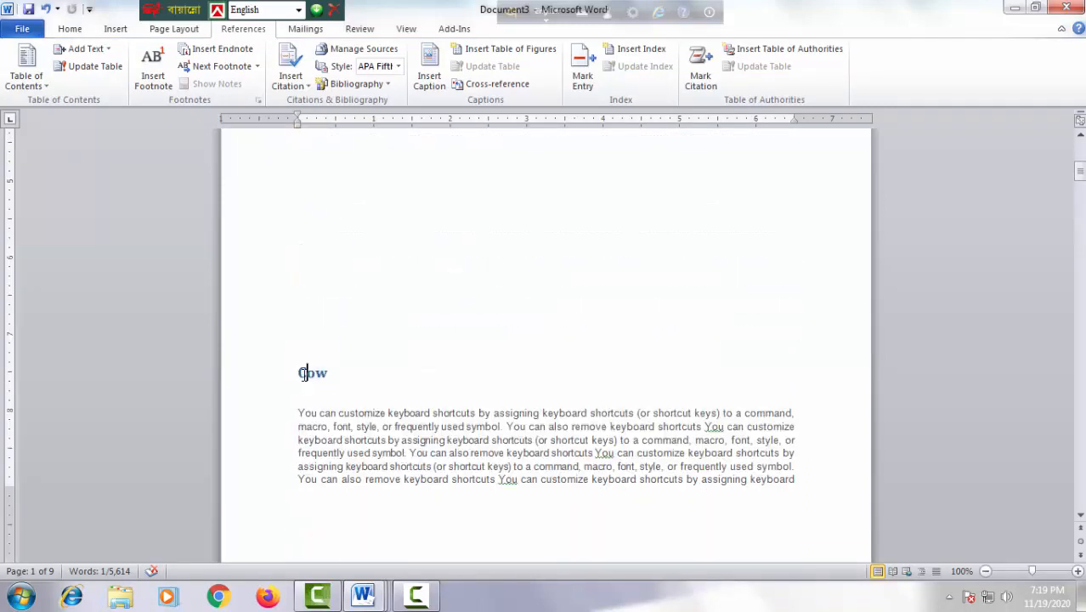
pyautogui.press('Return')
pyautogui.press('Return')
pyautogui.press('Return')
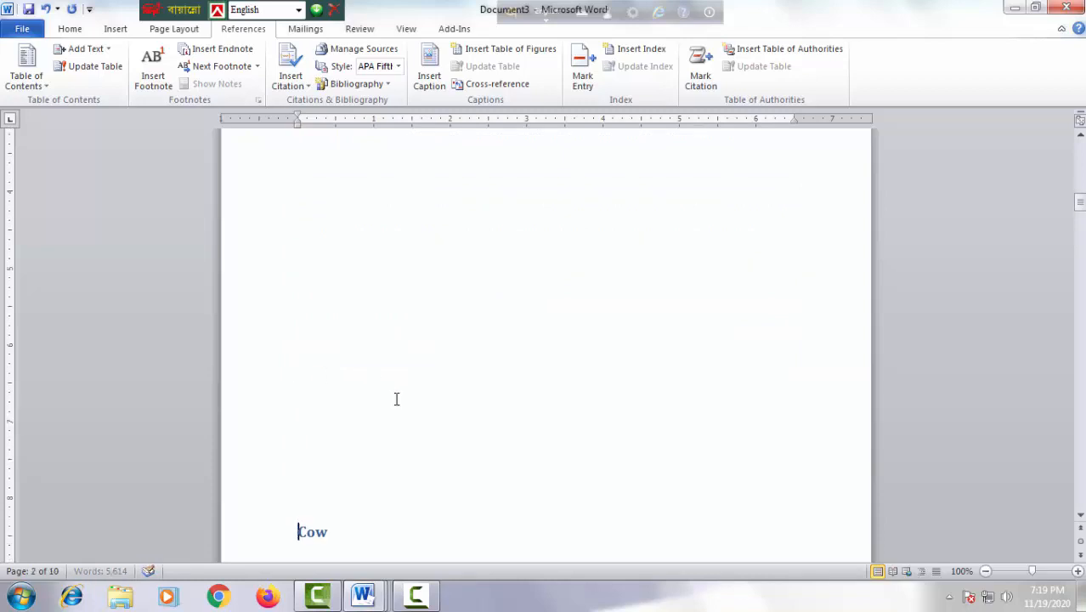
pyautogui.press('Return')
# Replace the existing table of contents on page 1 with a fresh Automatic Table 1
pyautogui.scroll(4, 434, 419)
pyautogui.scroll(13, 434, 419)
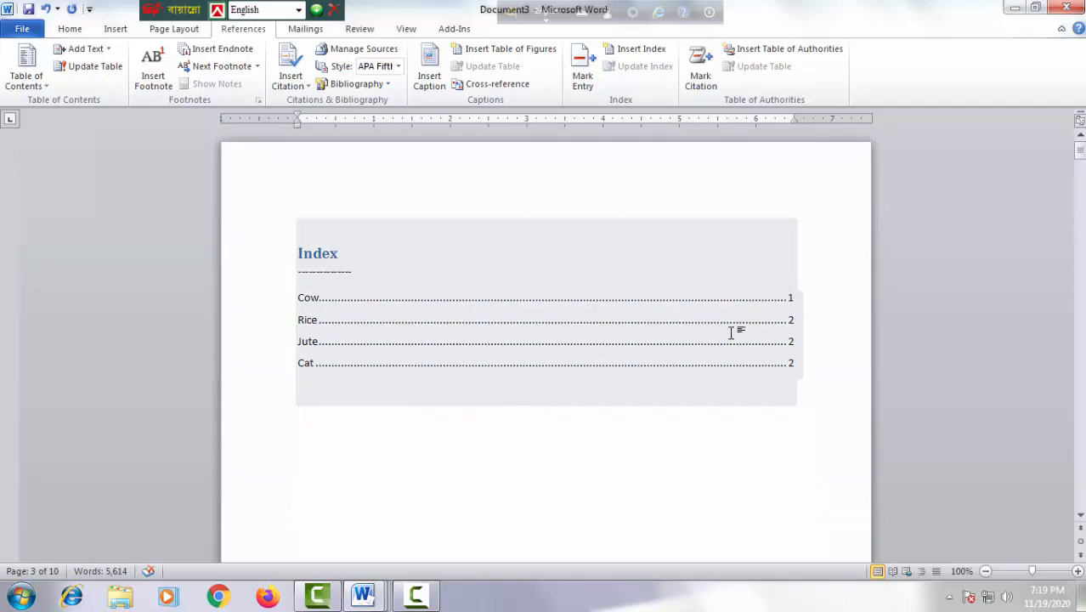
pyautogui.click(508, 320)
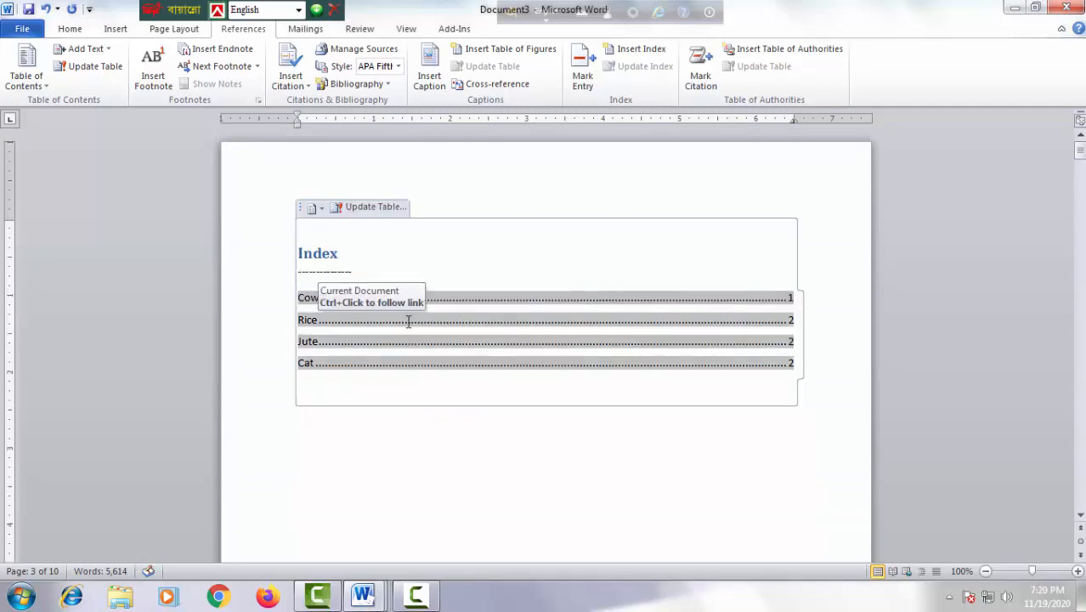
pyautogui.click(23, 85)
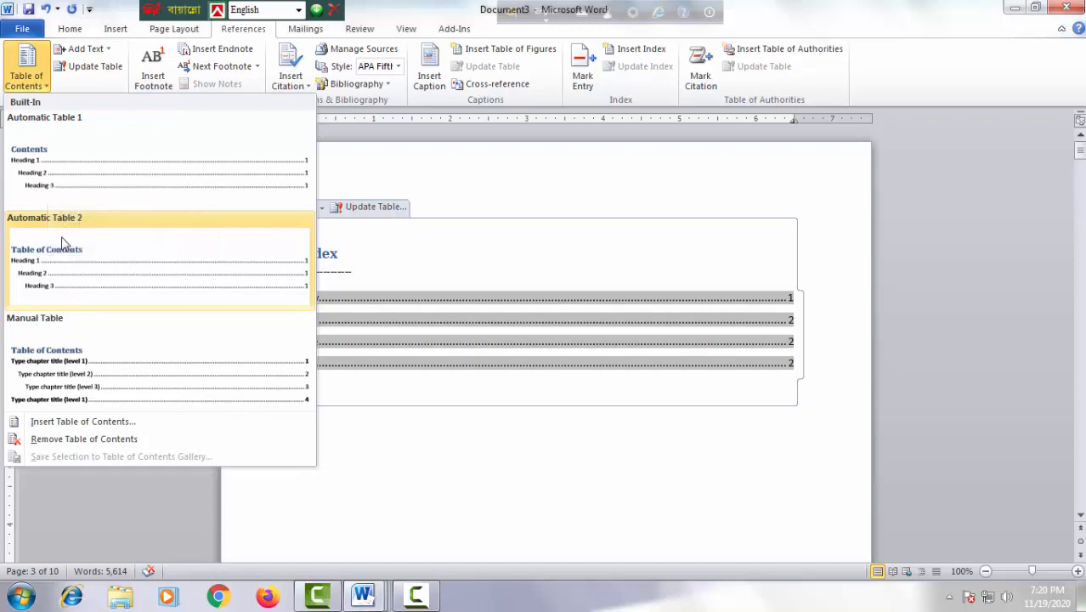
pyautogui.click(54, 175)
pyautogui.scroll(5, 344, 312)
pyautogui.scroll(10, 345, 312)
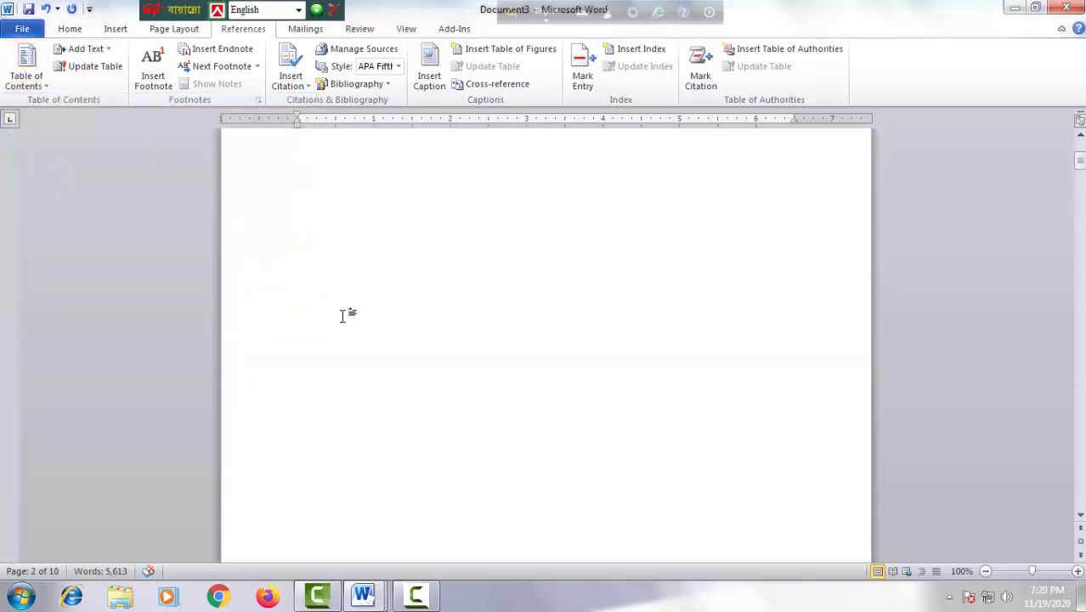
# Retitle the new table of contents from "Contents" to "Index"
pyautogui.doubleClick(330, 253)
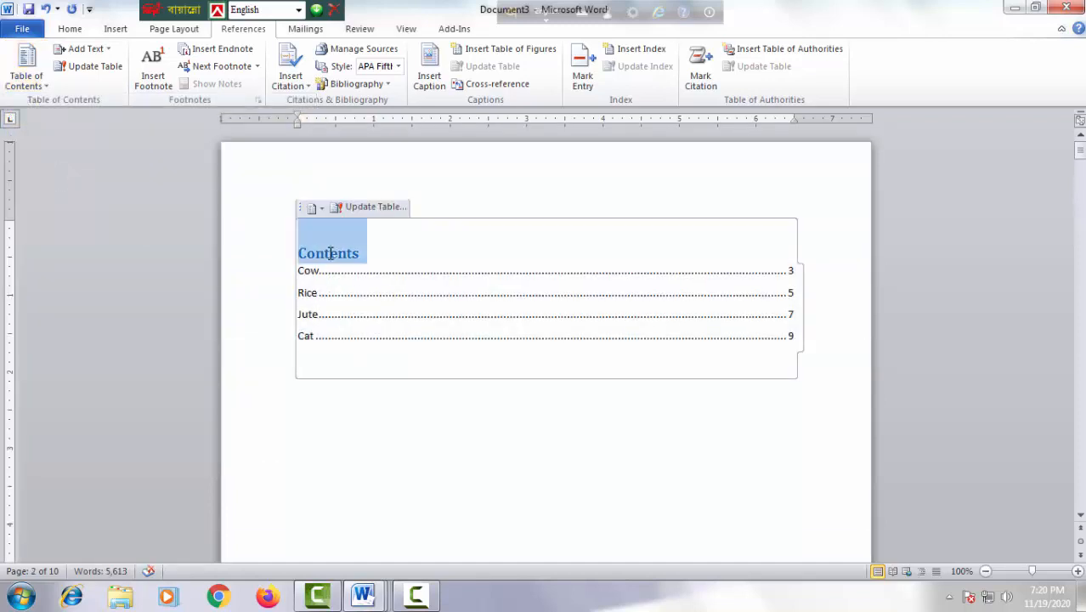
pyautogui.write('Index')
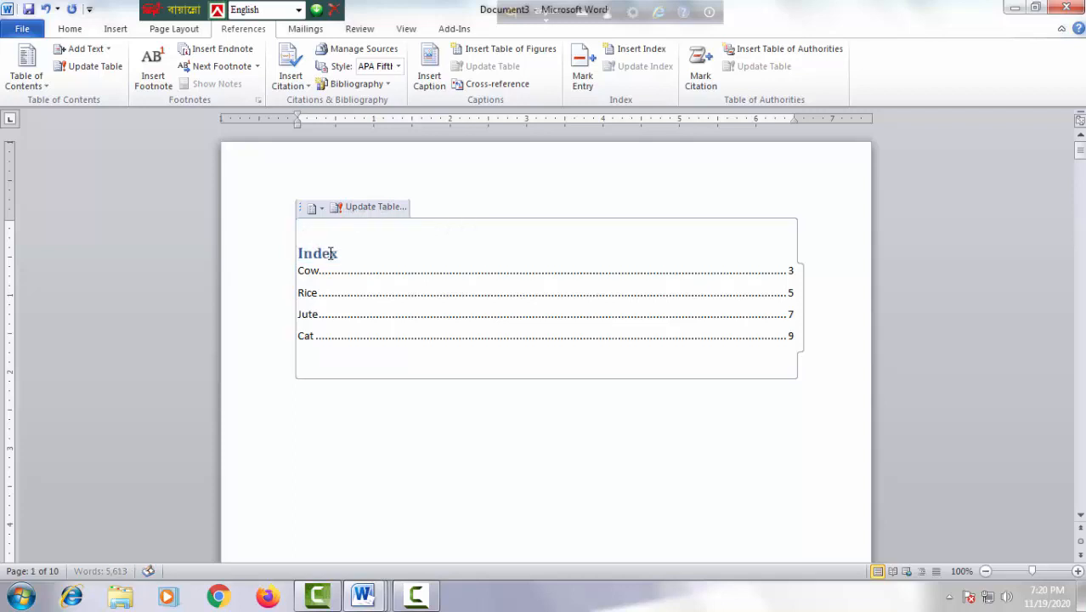
pyautogui.click(471, 331)
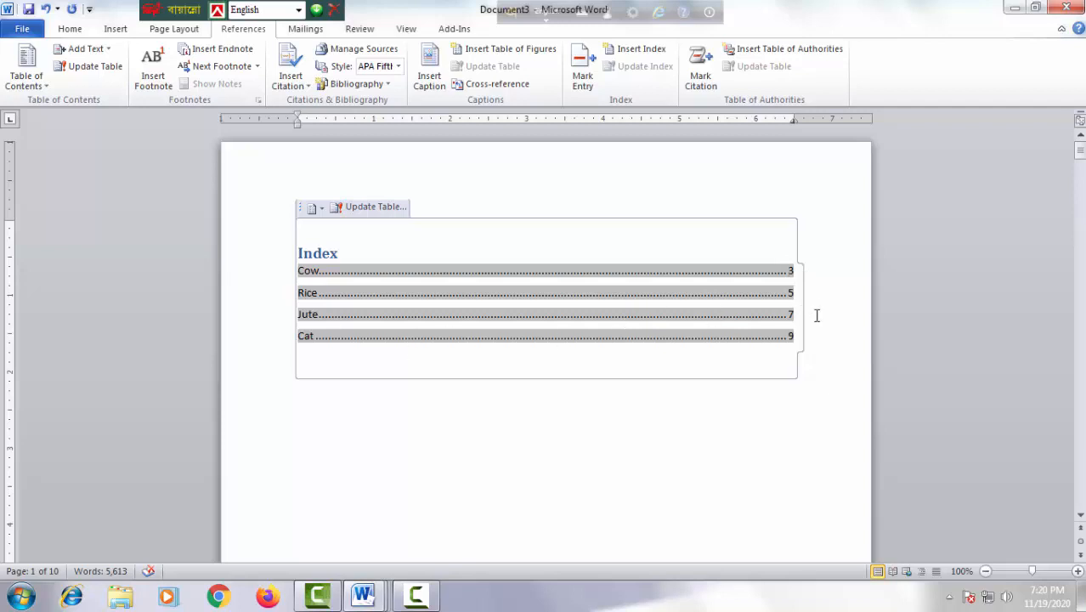
pyautogui.click(718, 415)
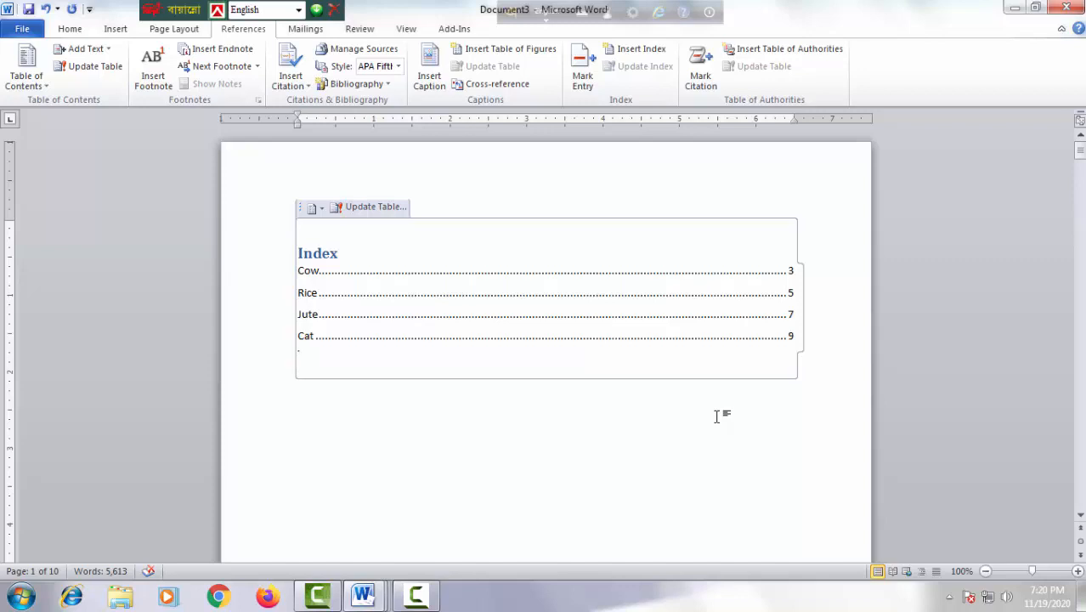
# Add the footnote "This is one of hardware and input device" to the word "keyboard" in the first line under the "Cow" heading
pyautogui.scroll(-20, 718, 414)
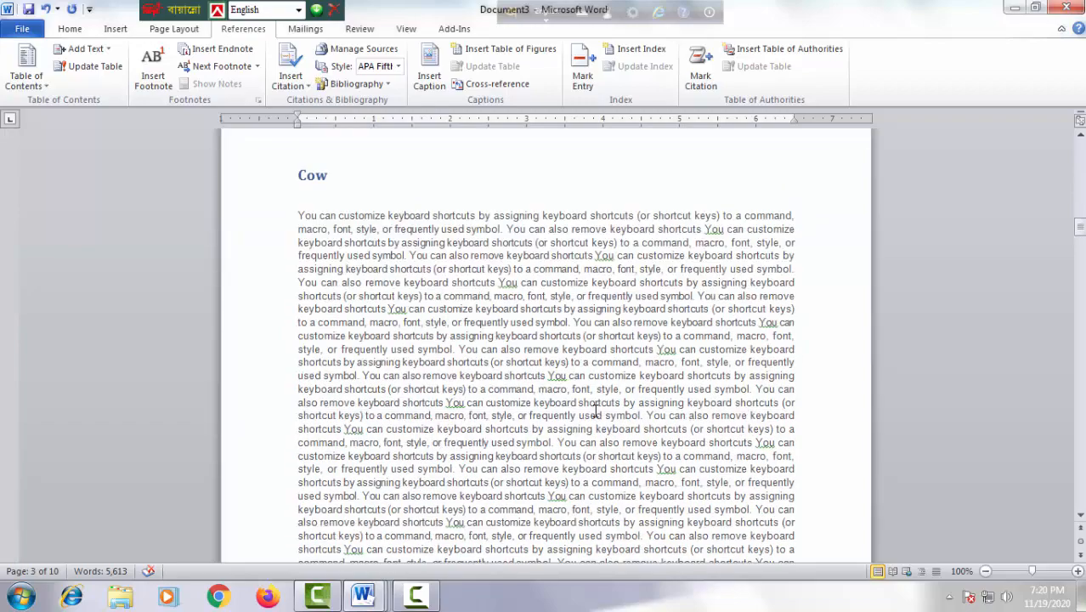
pyautogui.scroll(-15, 597, 412)
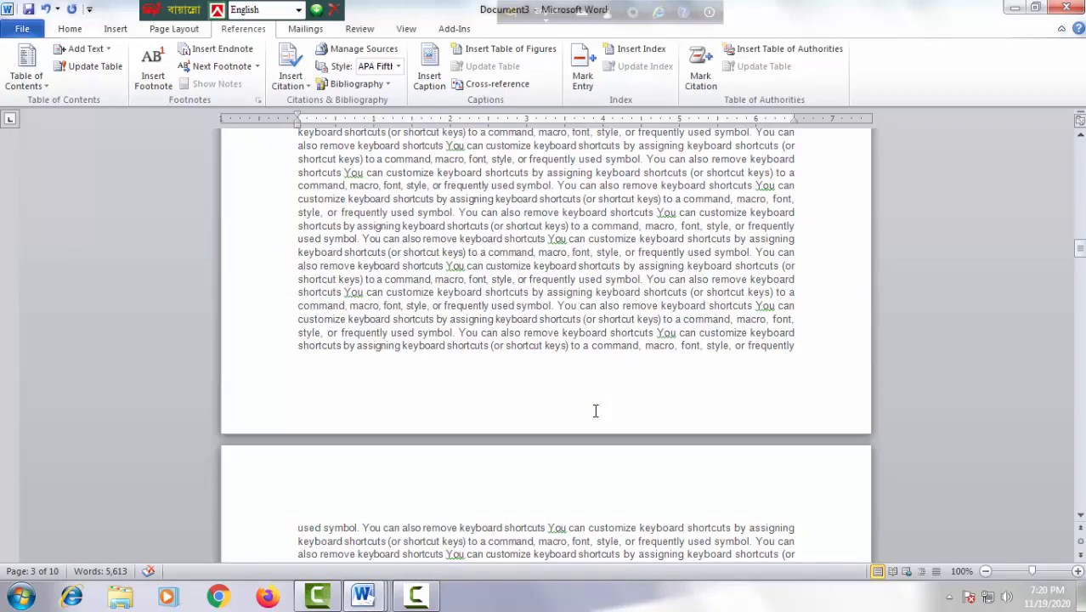
pyautogui.scroll(15, 595, 411)
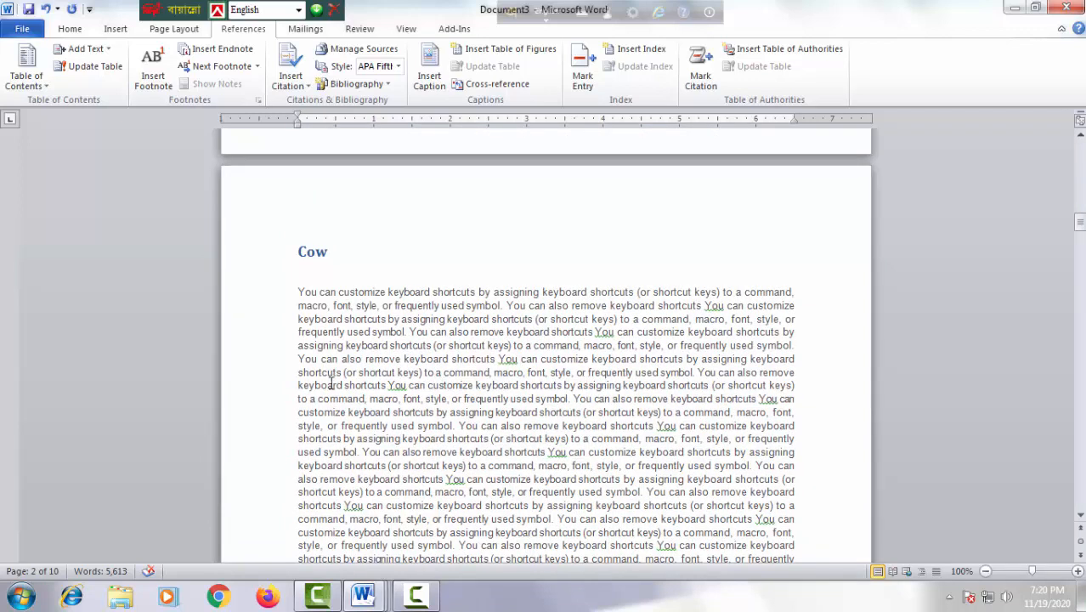
pyautogui.doubleClick(406, 292)
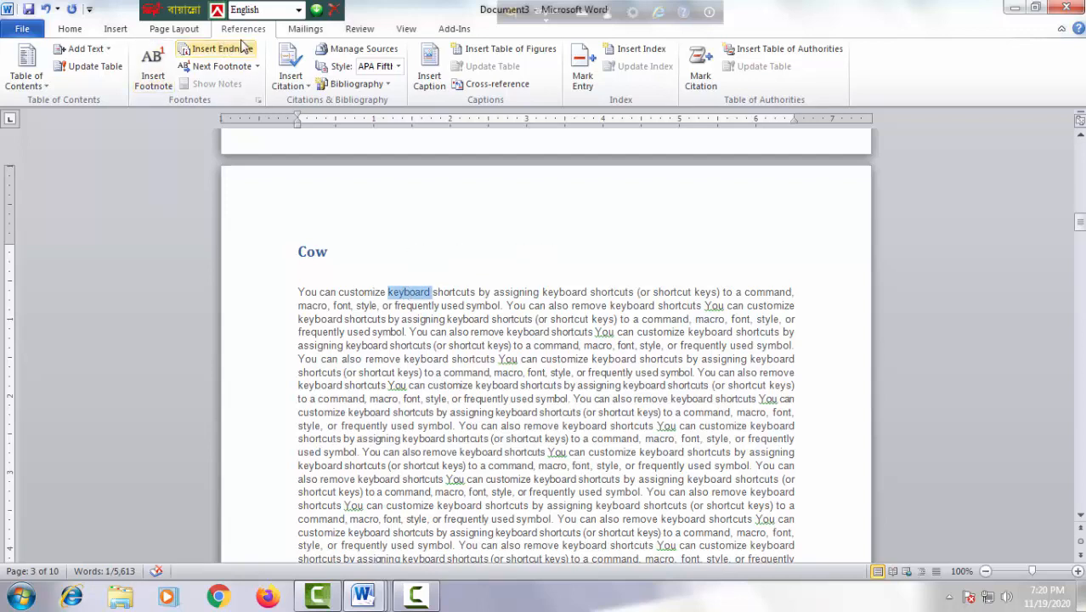
pyautogui.click(153, 83)
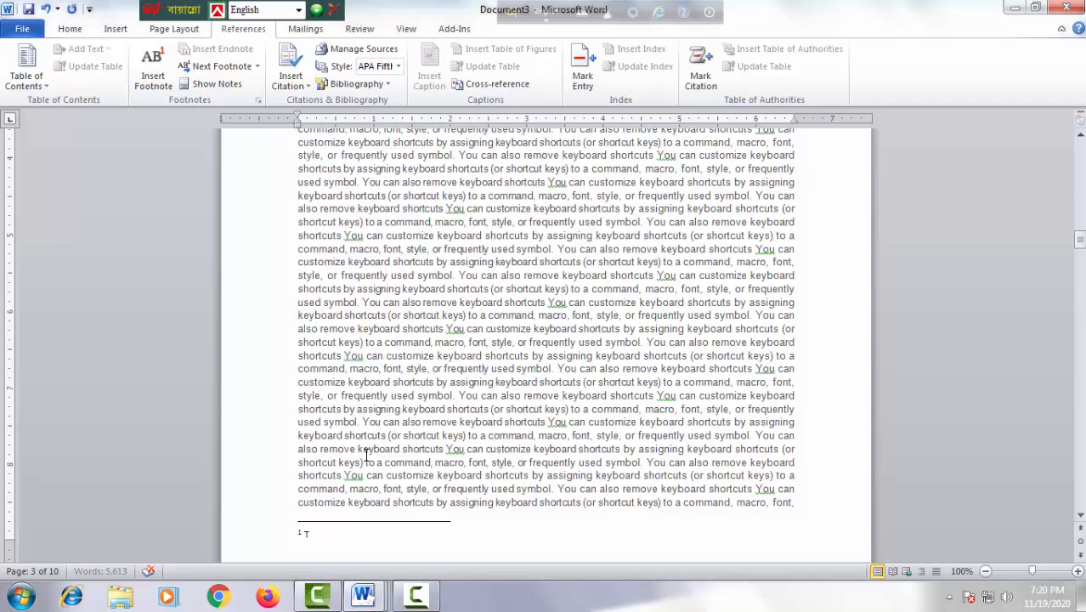
pyautogui.write('This is one of hardware')
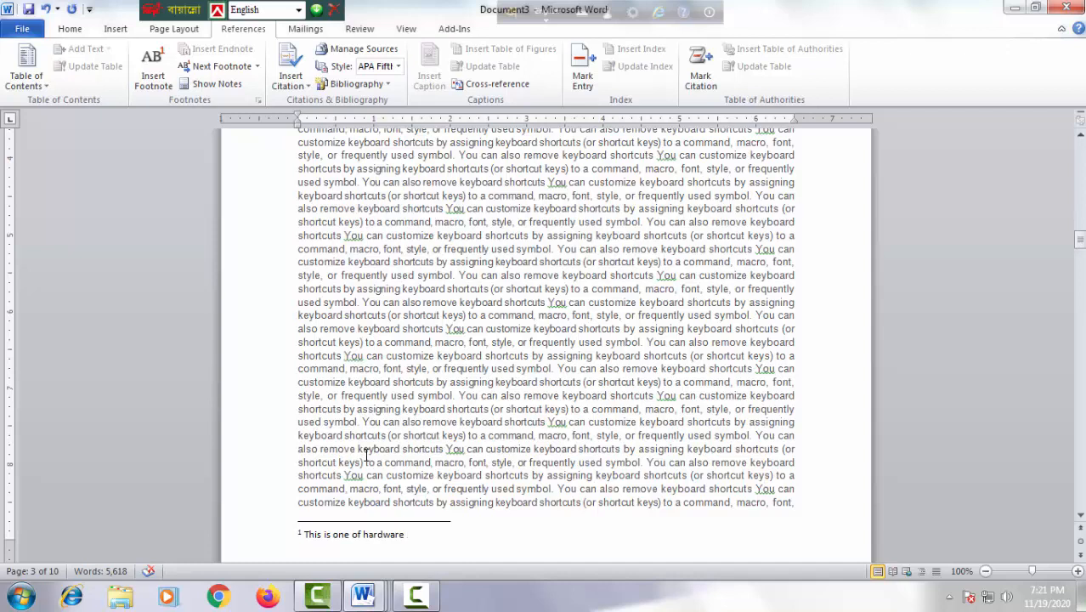
pyautogui.write(' and input device')
pyautogui.click(475, 442)
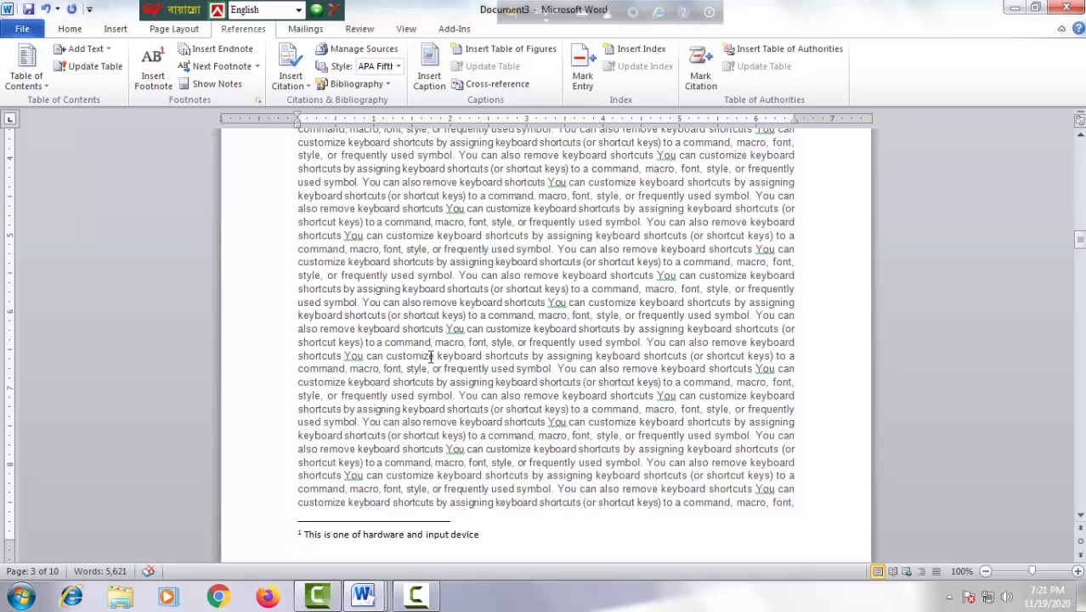
# Check the footnote reference beside "keyboard" and its note at the foot of page 3
pyautogui.scroll(10, 431, 357)
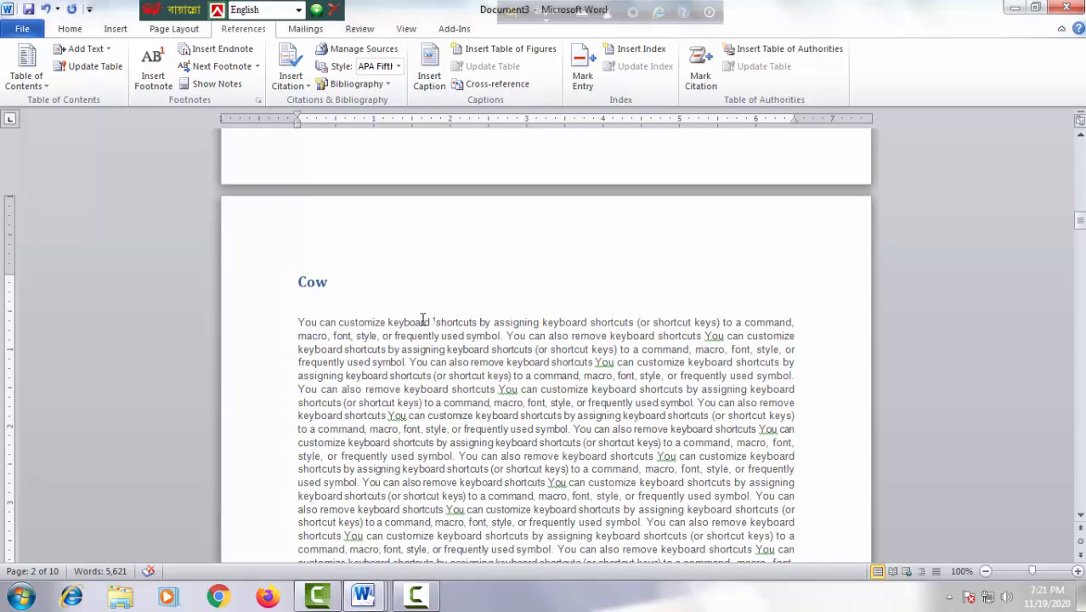
pyautogui.moveTo(436, 321)
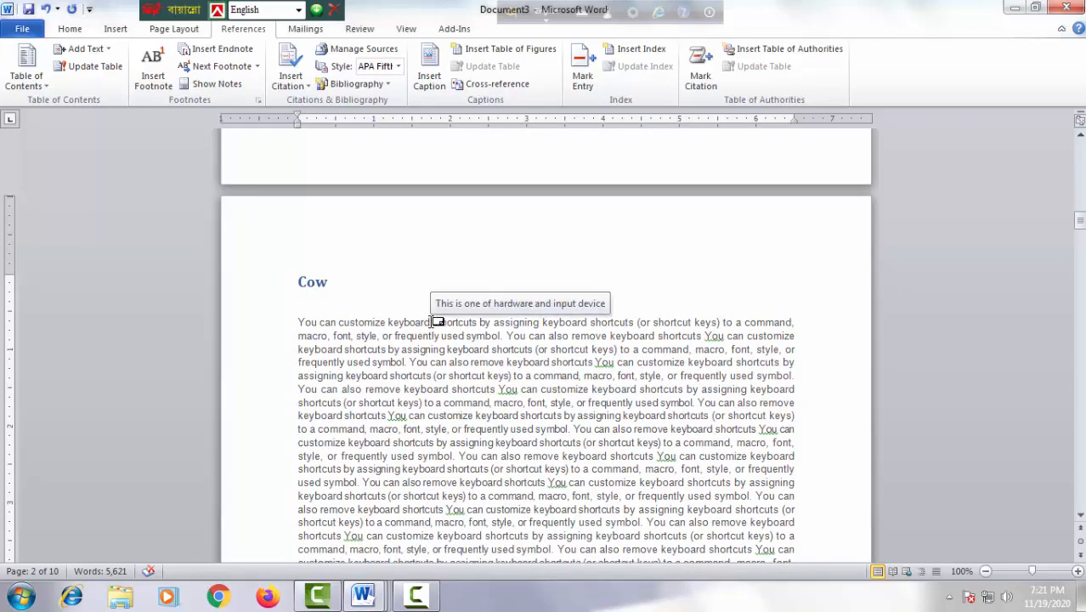
pyautogui.scroll(-10, 436, 321)
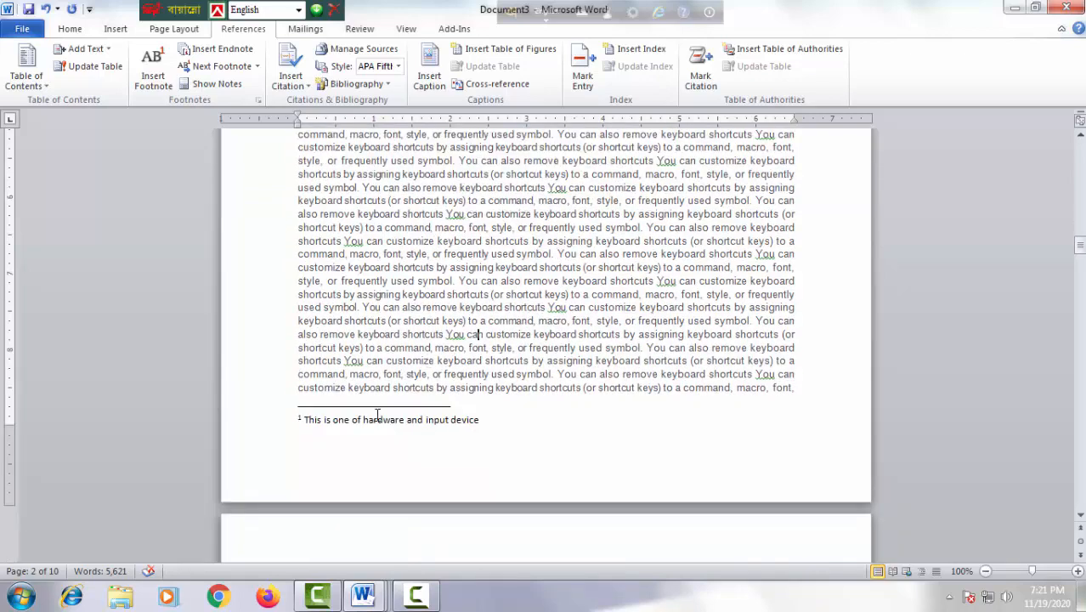
# Add the footnote "Just identify the optin" to a word "symbol" in the body text of page 4
pyautogui.scroll(-8, 346, 424)
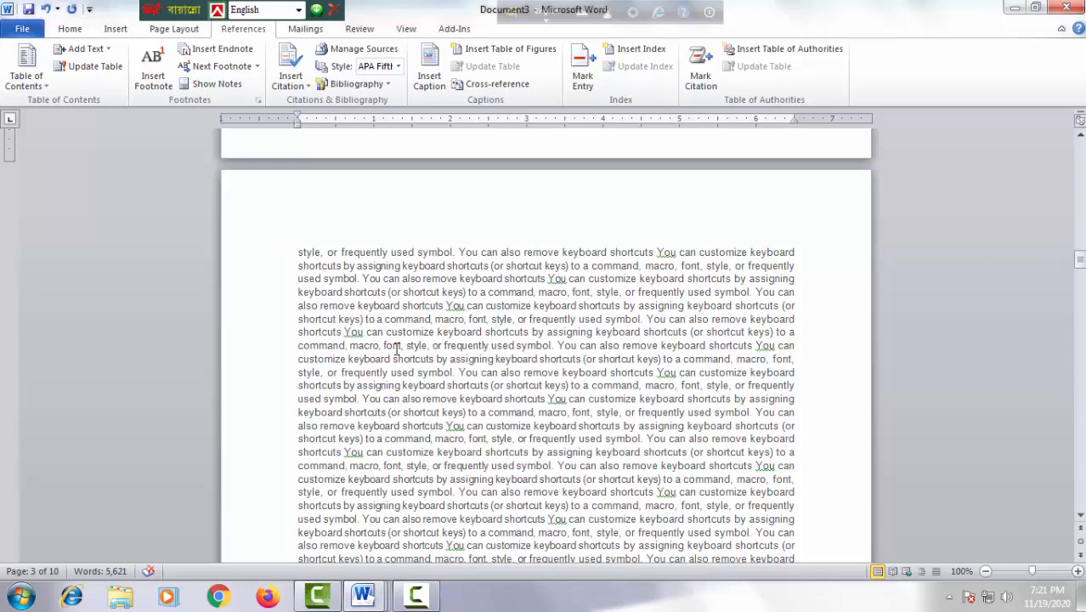
pyautogui.scroll(-2, 375, 347)
pyautogui.doubleClick(432, 414)
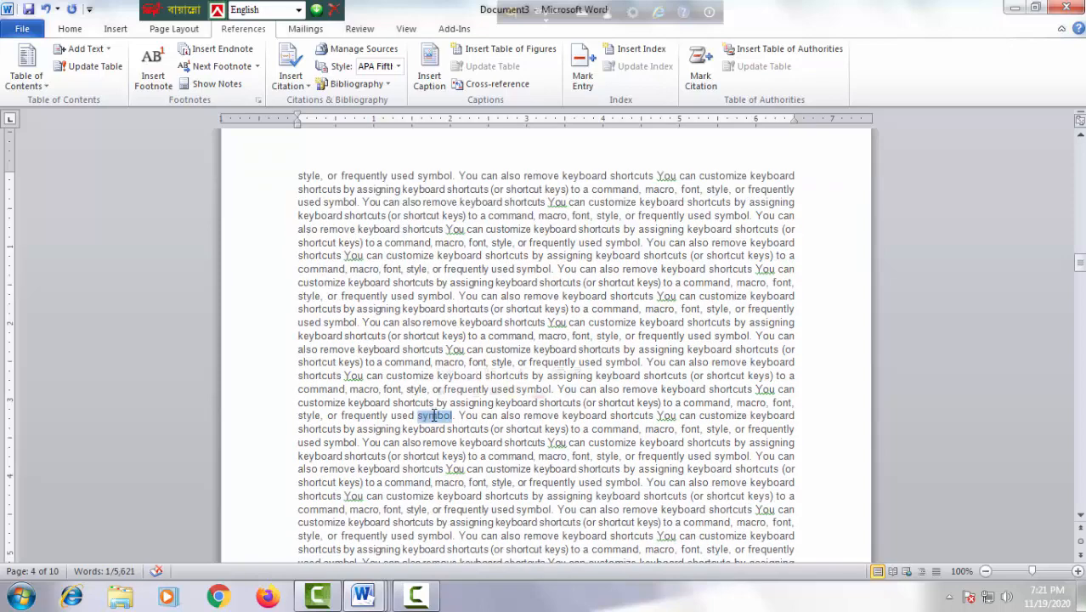
pyautogui.click(152, 68)
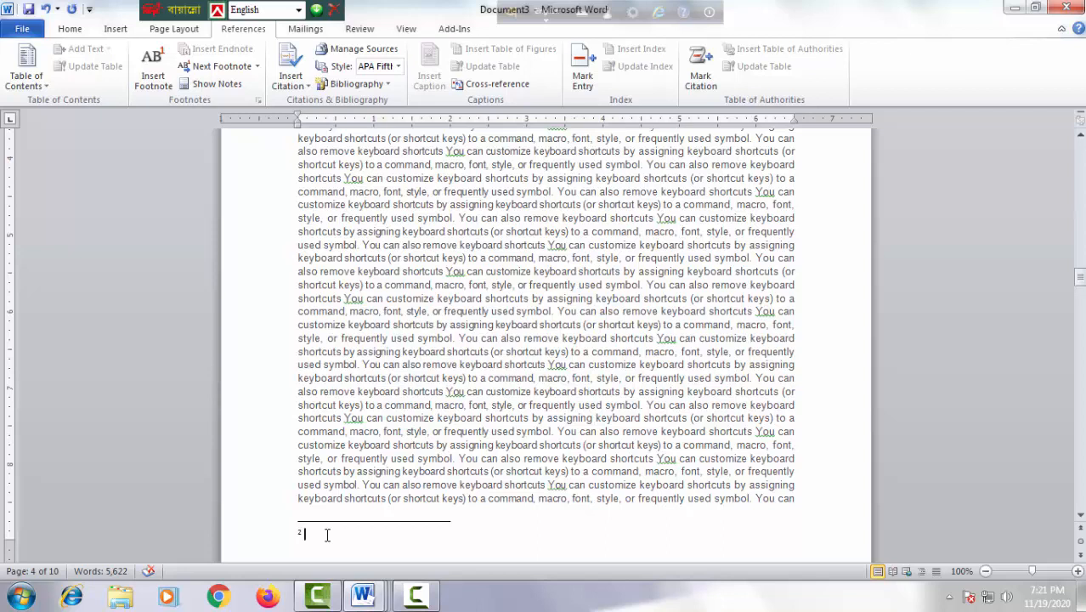
pyautogui.write('jus')
pyautogui.write('t ident')
pyautogui.write('ify f')
pyautogui.write('he')
pyautogui.write(' opt')
pyautogui.write('in')
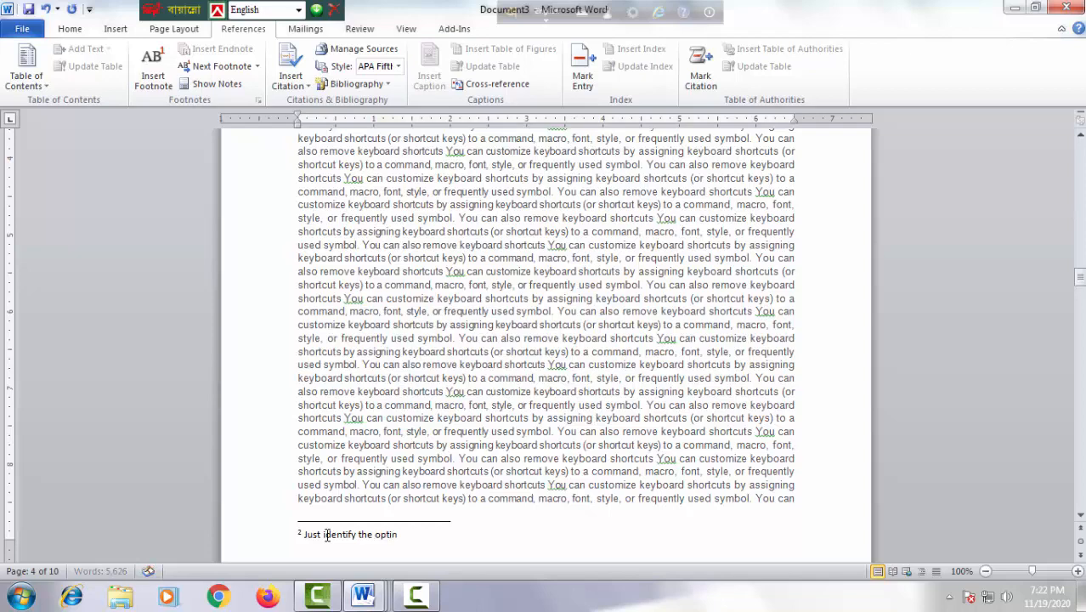
# Review both footnotes on pages 3 and 4 in the document and in a reduced-zoom print preview
pyautogui.scroll(12, 500, 456)
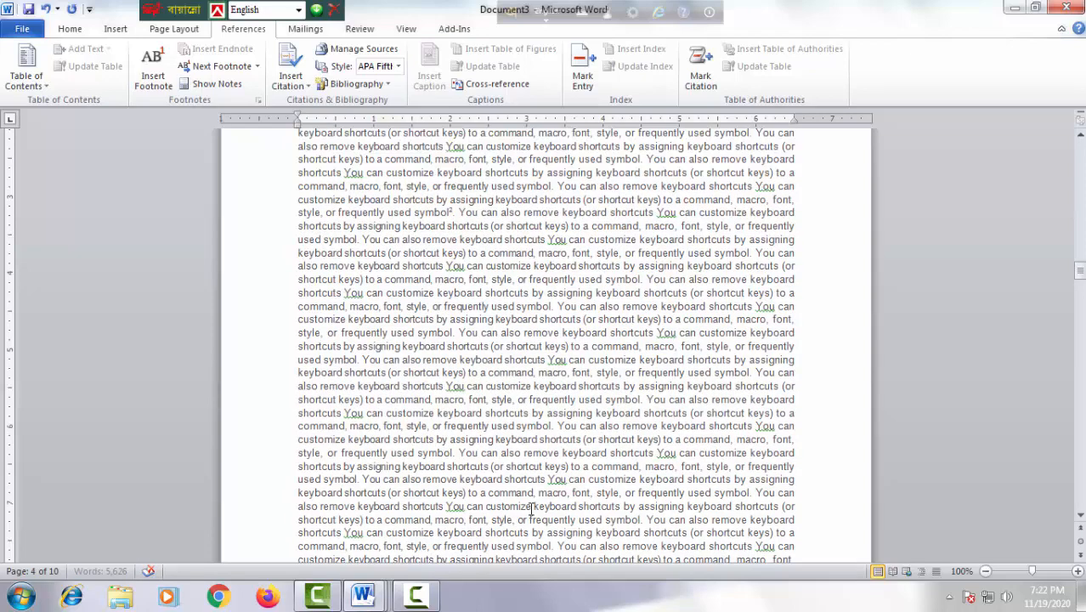
pyautogui.scroll(6, 500, 457)
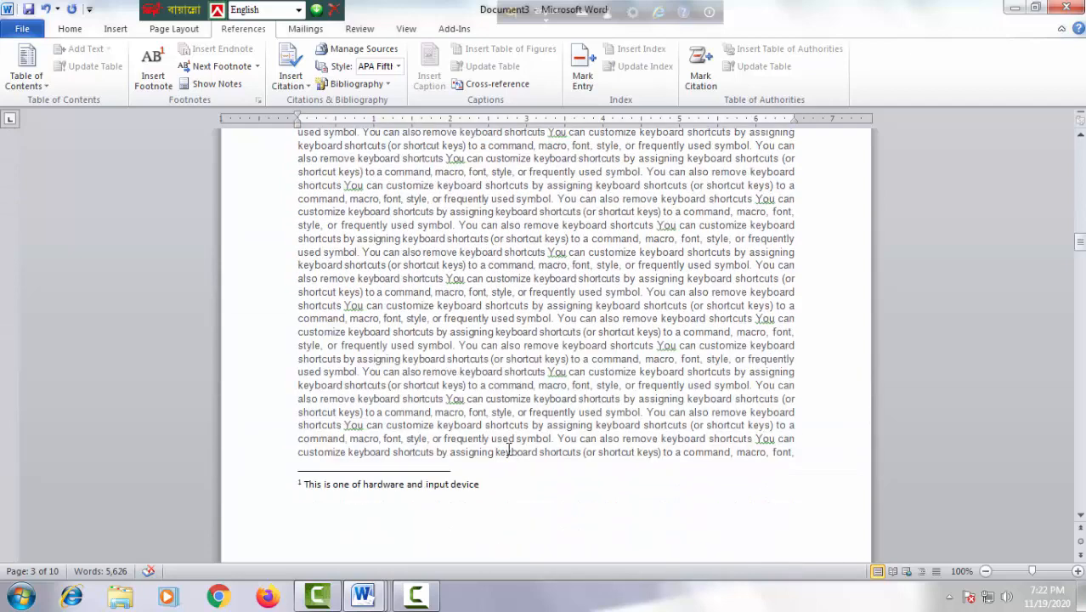
pyautogui.scroll(-15, 515, 488)
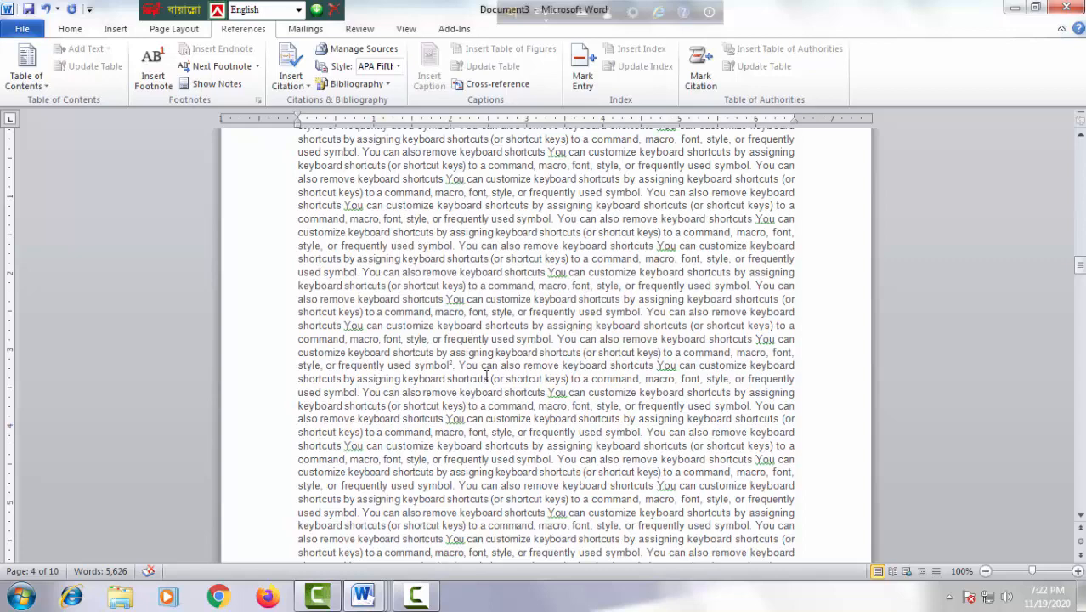
pyautogui.scroll(-8, 486, 377)
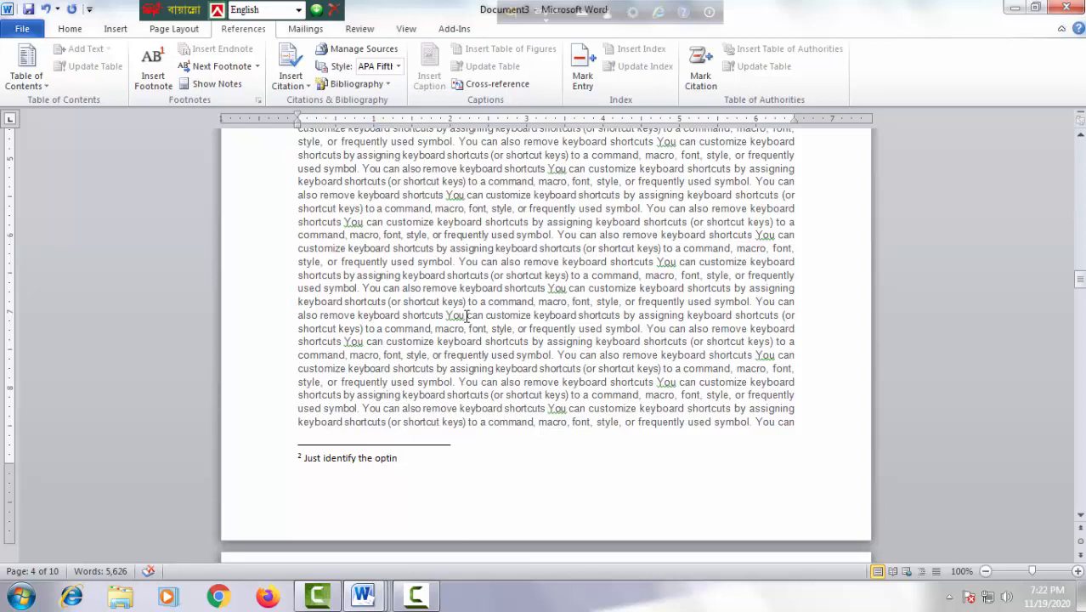
pyautogui.hotkey('ctrl', 'p')
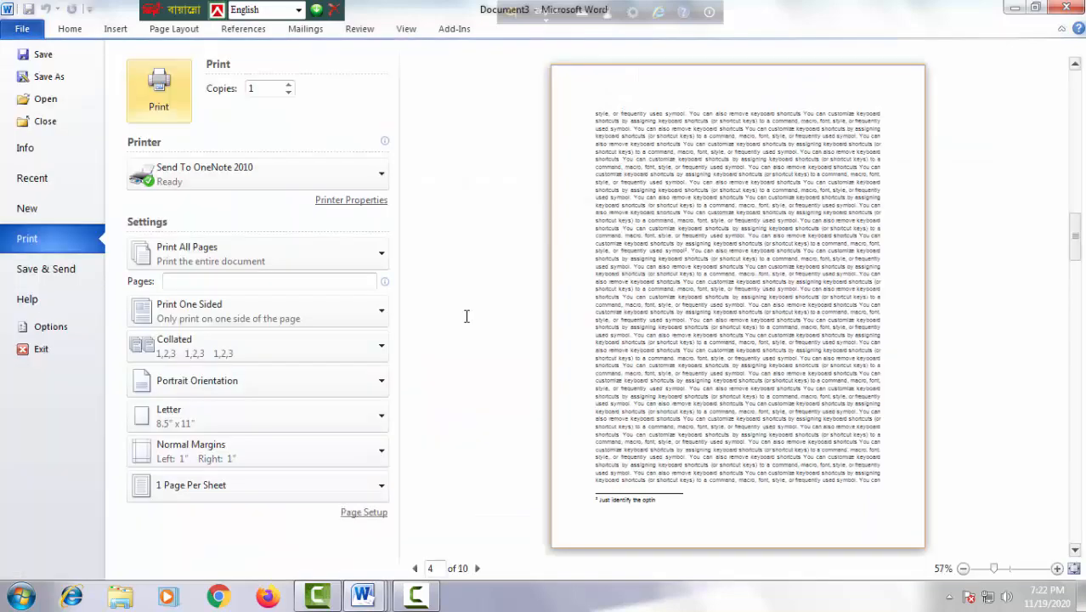
pyautogui.click(977, 568)
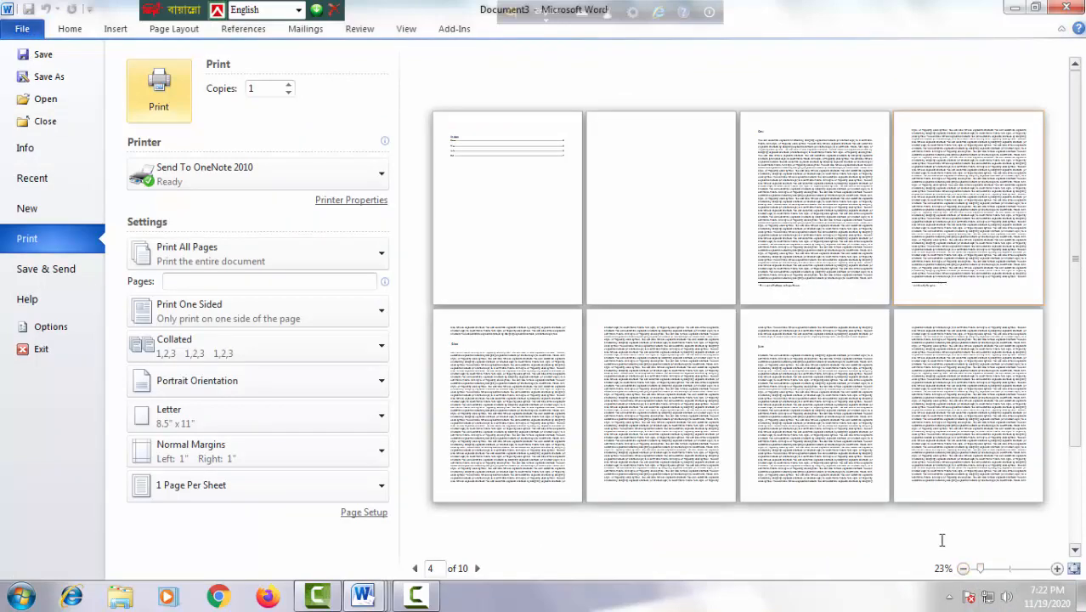
pyautogui.moveTo(981, 571); pyautogui.dragTo(986, 571)
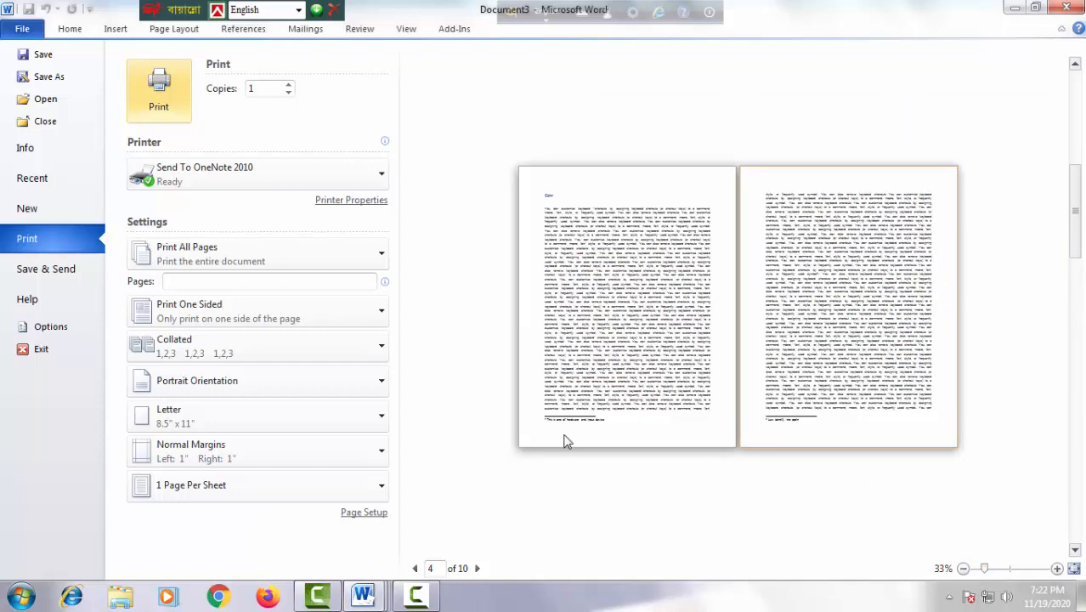
pyautogui.press('Escape')
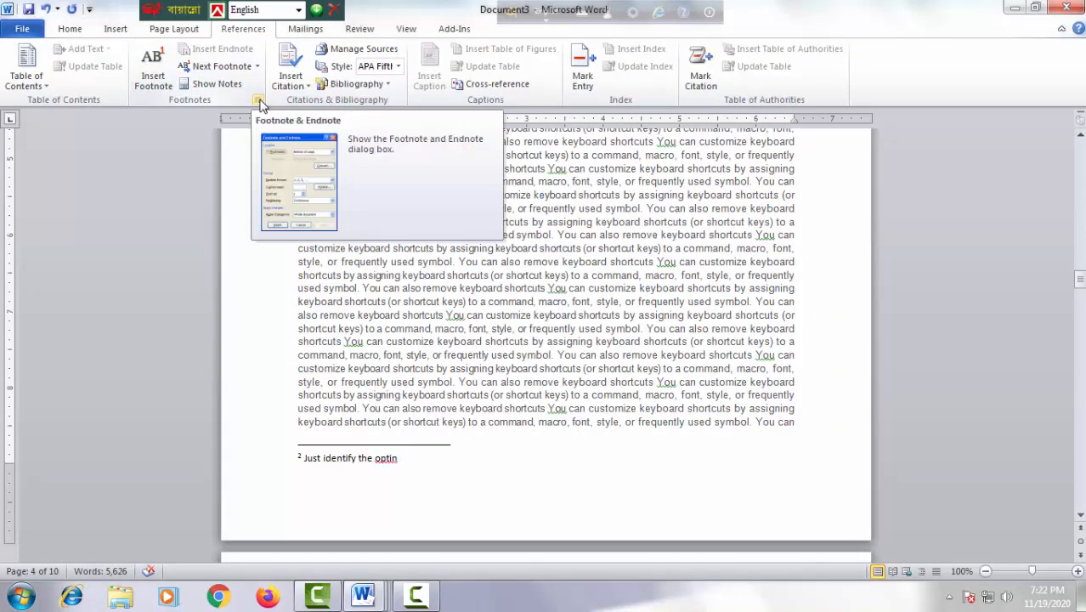
# Convert all footnotes to endnotes at the end of the document and check them in the print preview
pyautogui.click(259, 100)
pyautogui.click(623, 235)
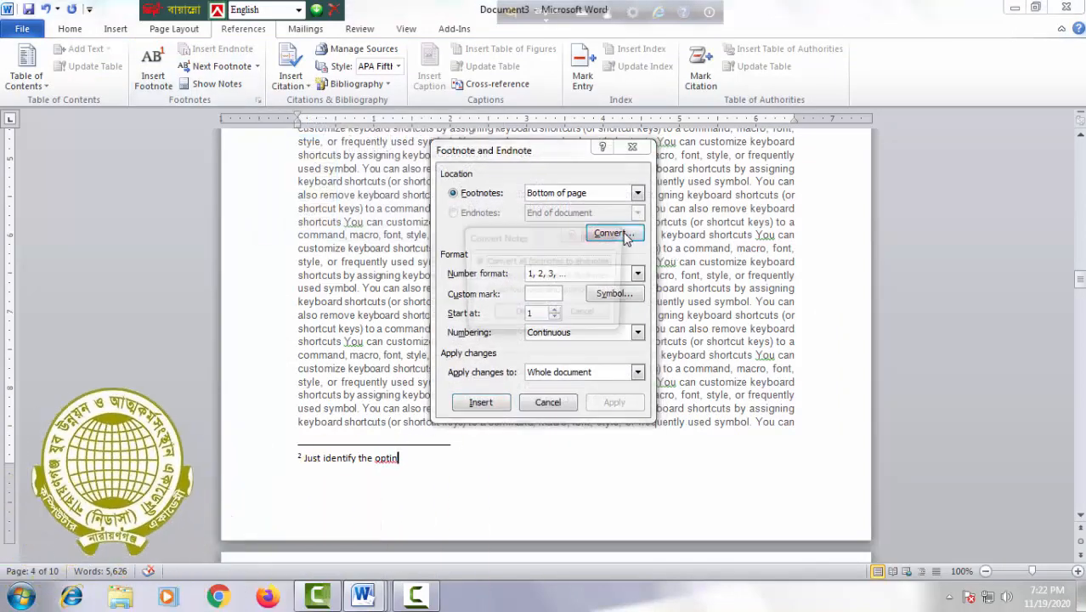
pyautogui.click(513, 316)
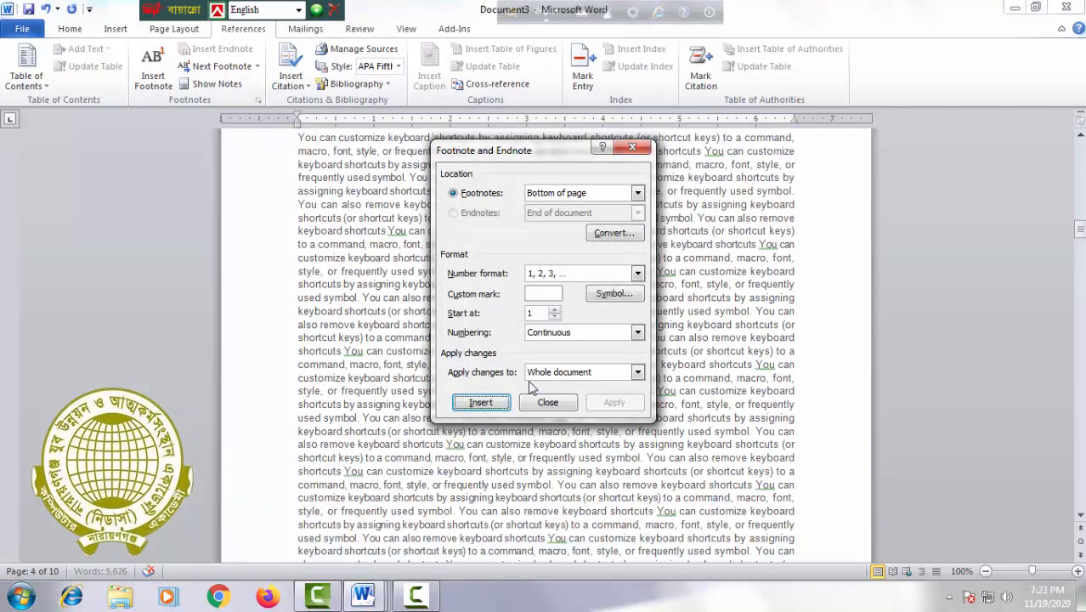
pyautogui.click(547, 403)
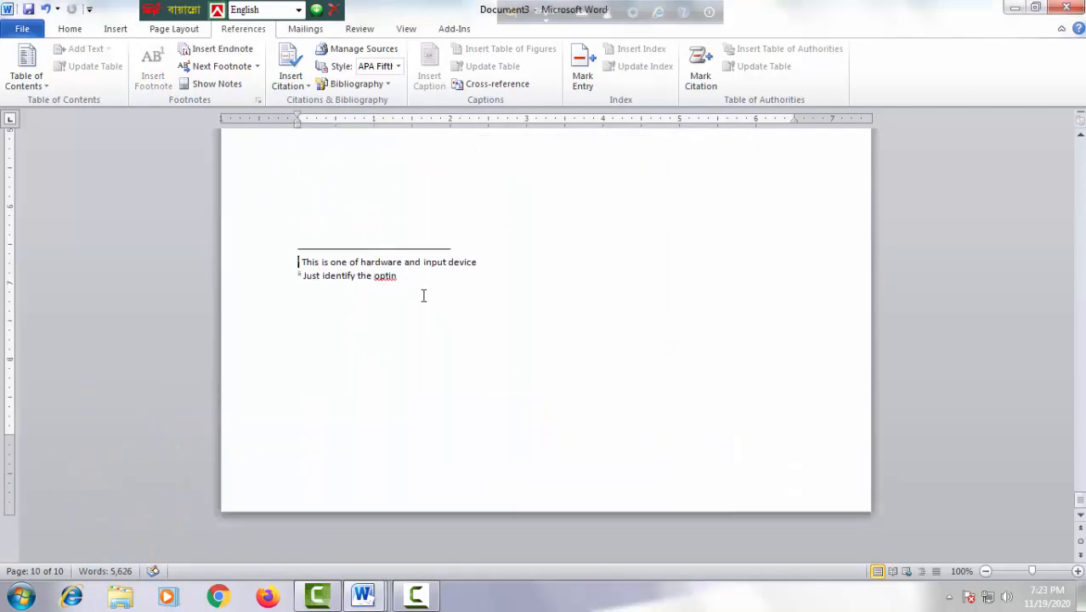
pyautogui.hotkey('ctrl', 'p')
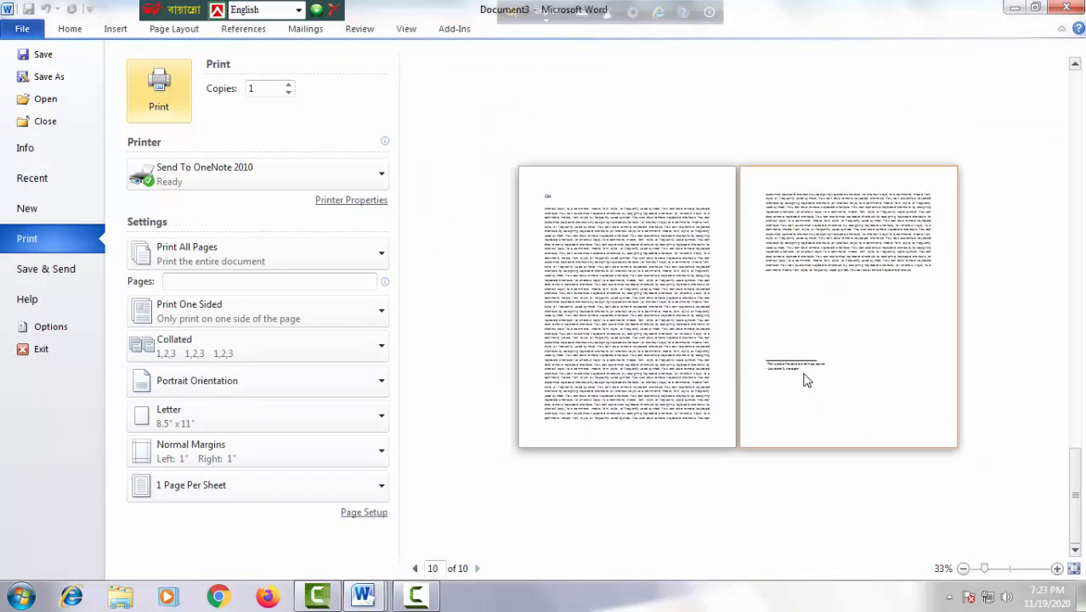
pyautogui.press('Escape')
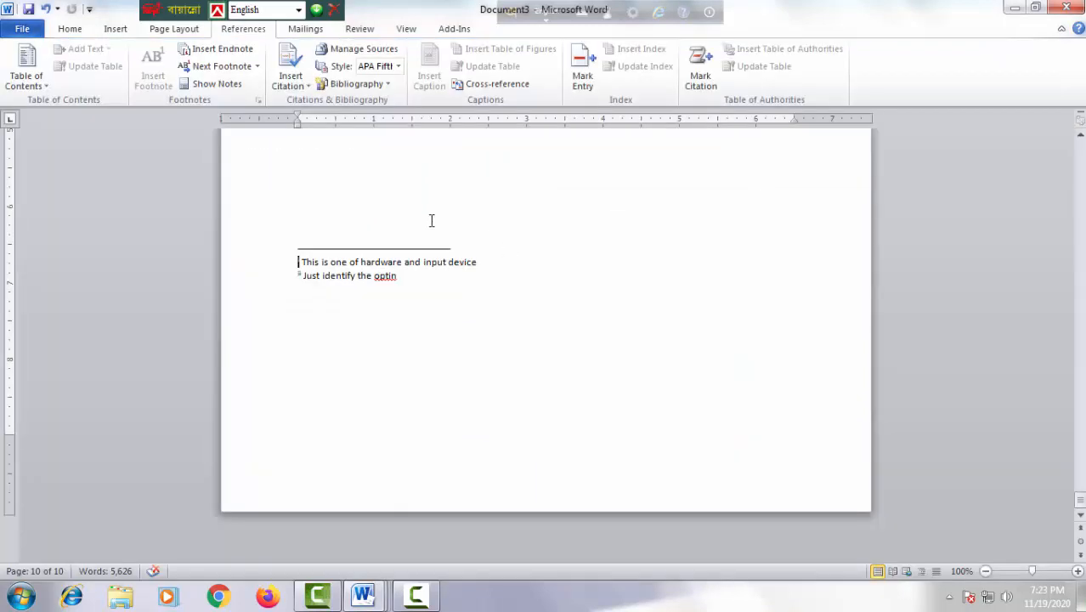
# Convert all endnotes back to footnotes
pyautogui.click(259, 101)
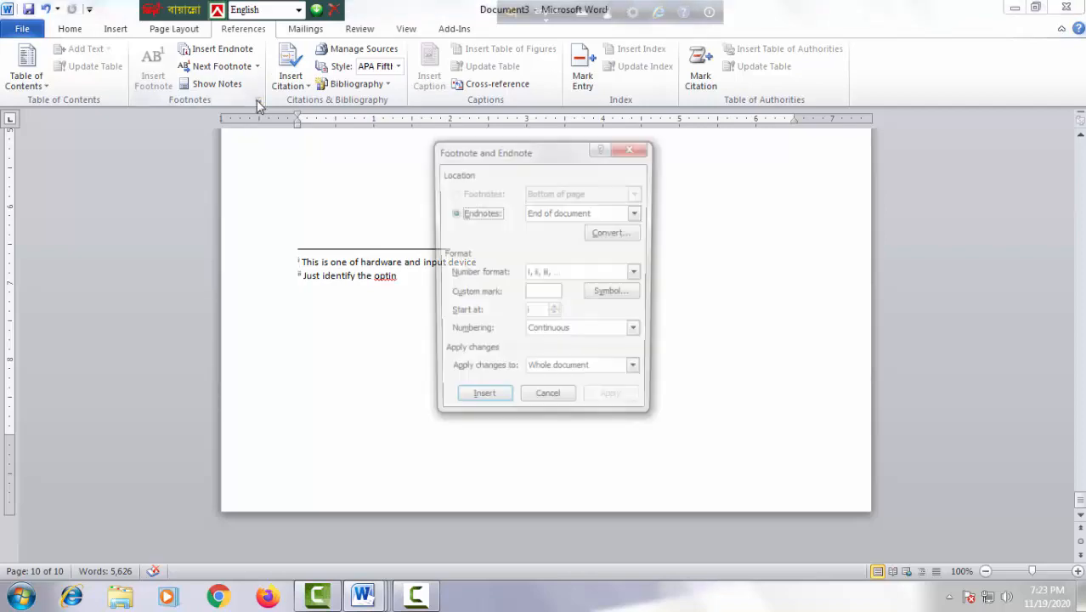
pyautogui.click(615, 234)
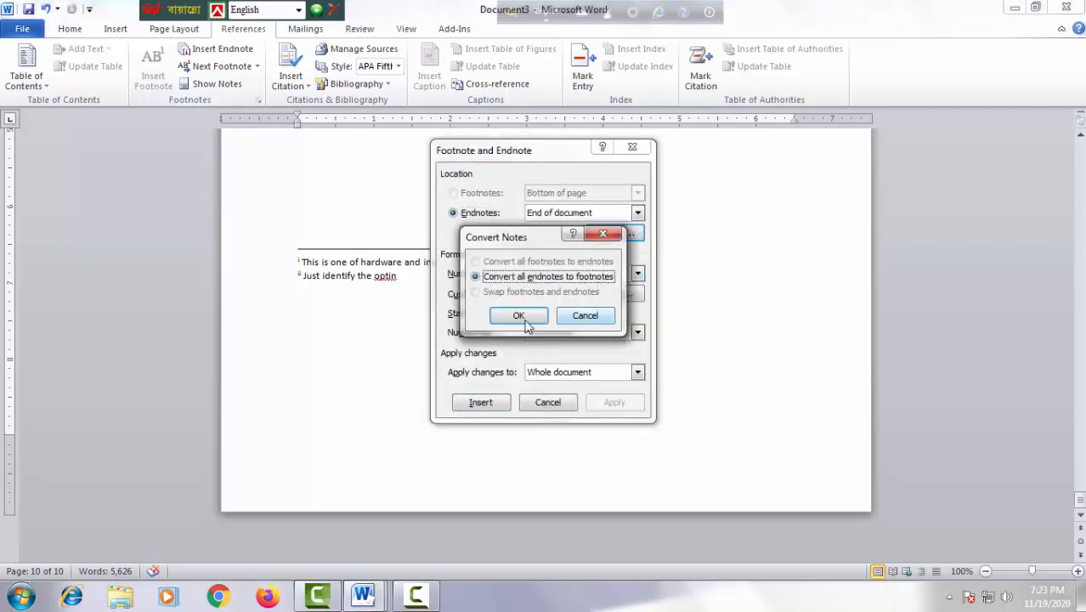
pyautogui.click(517, 315)
pyautogui.click(549, 404)
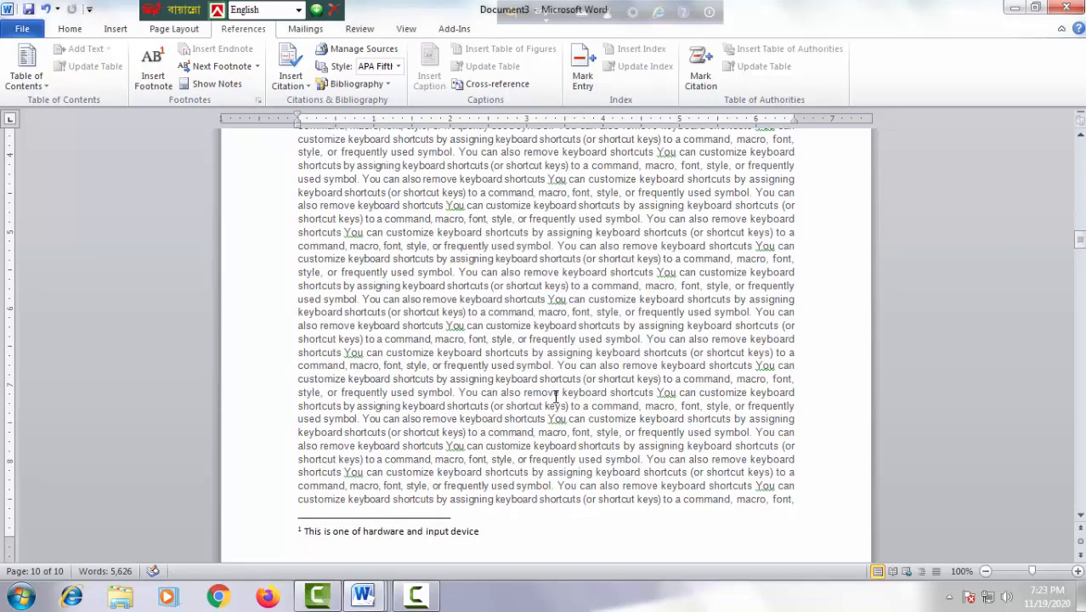
# Check the converted footnotes on pages 3 and 4 in the print preview and in the document
pyautogui.scroll(-7, 556, 397)
pyautogui.scroll(6, 556, 397)
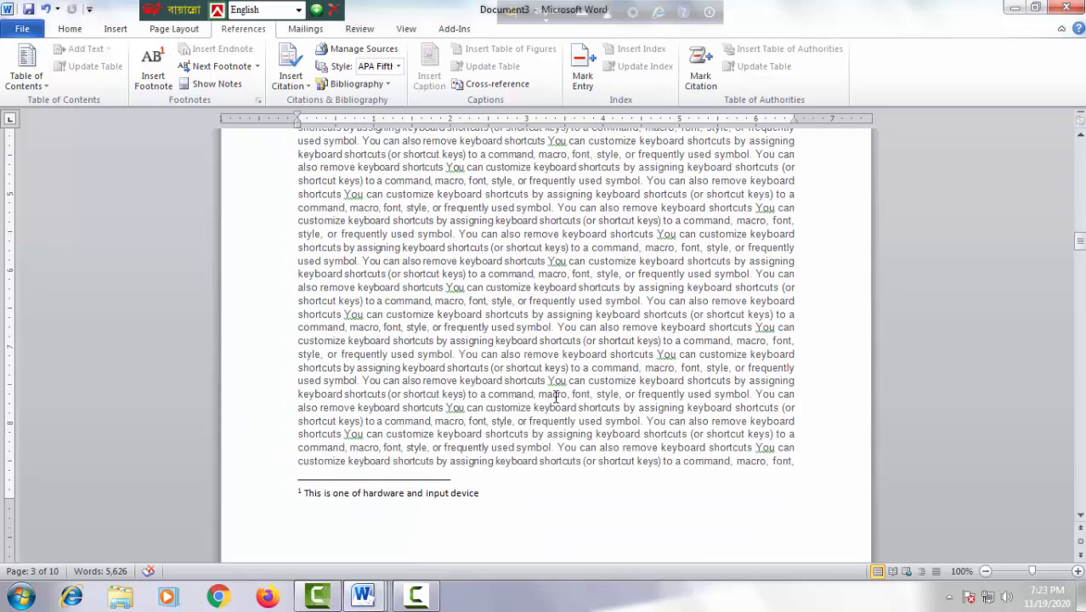
pyautogui.hotkey('ctrl', 'p')
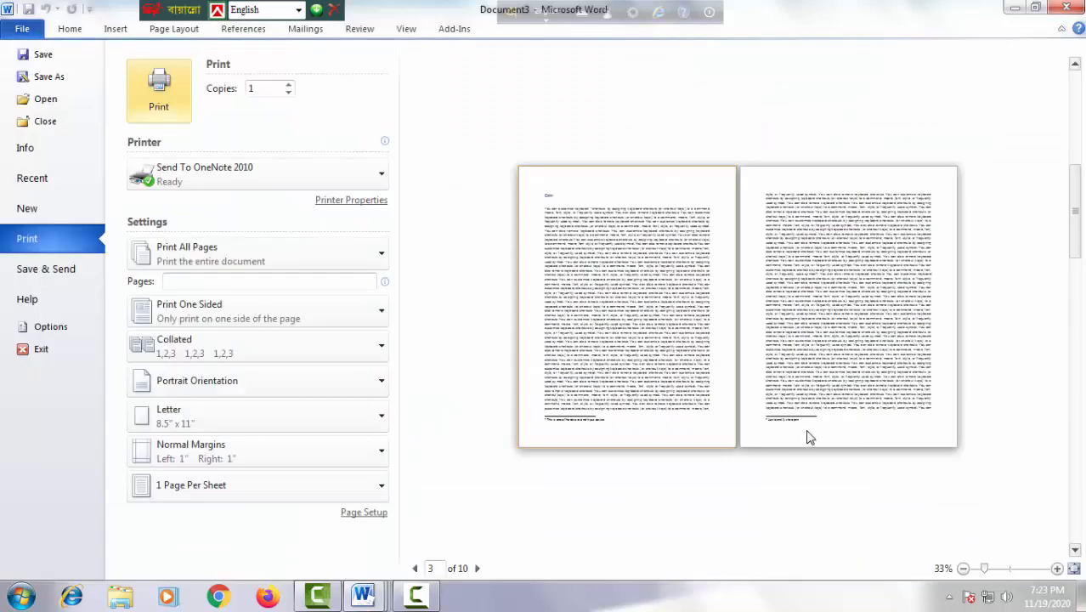
pyautogui.press('Escape')
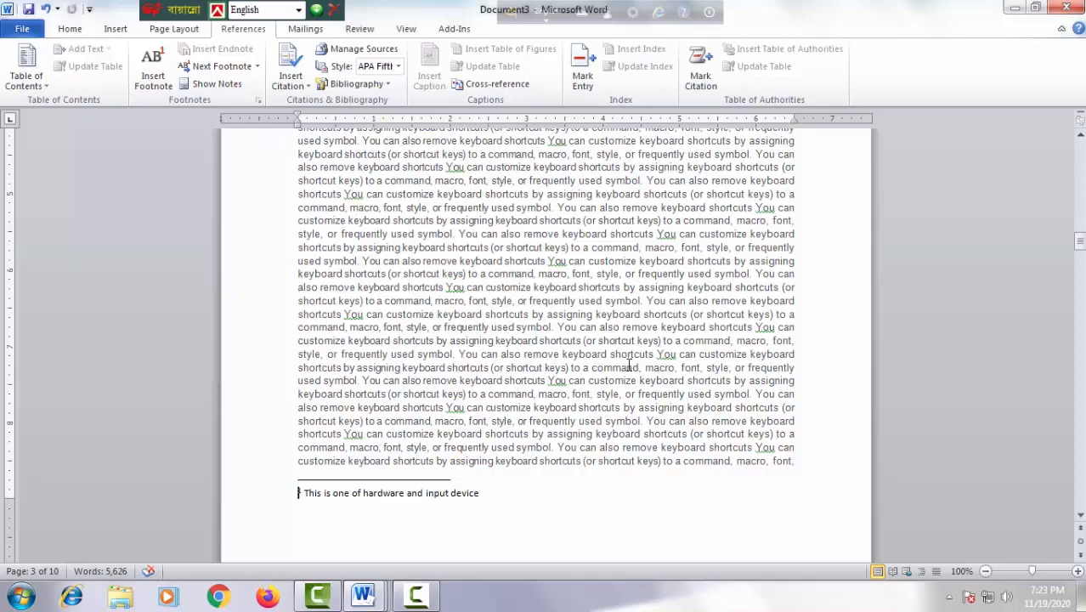
pyautogui.scroll(-20, 629, 365)
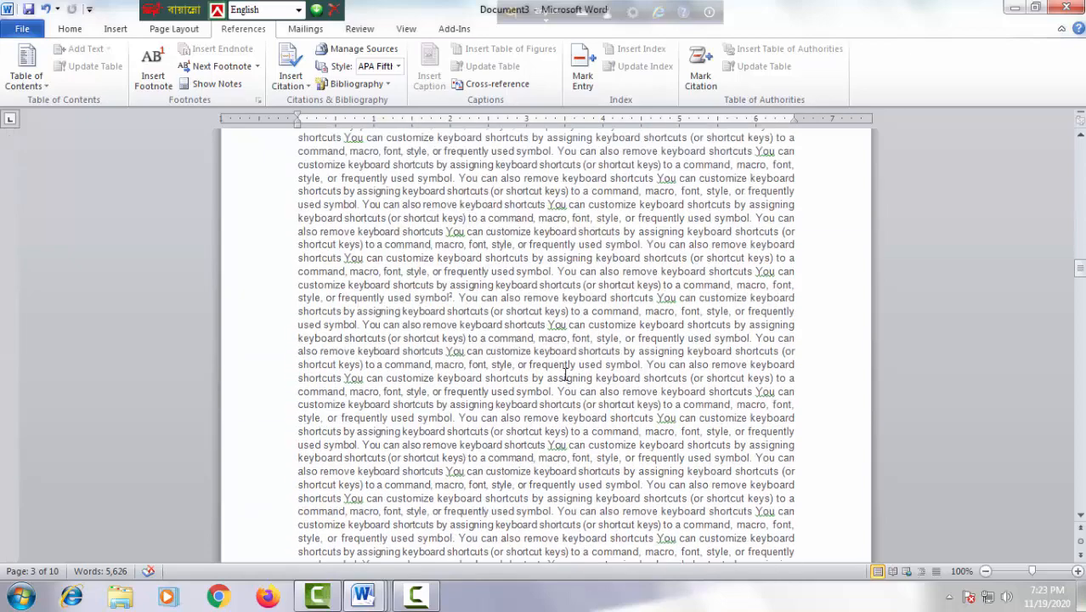
pyautogui.scroll(-20, 564, 375)
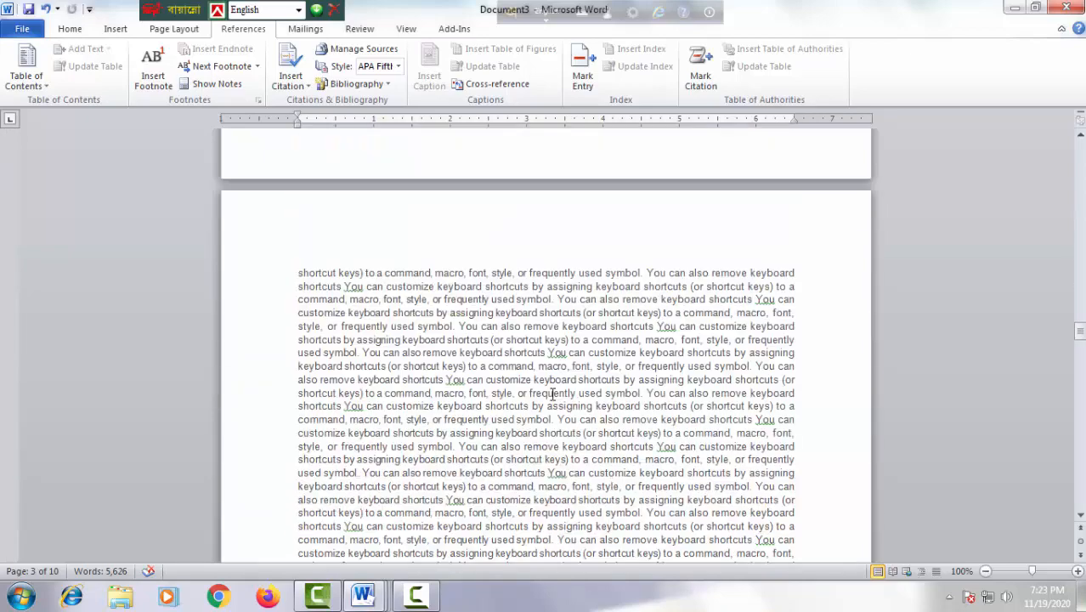
# Add blank lines after the last paragraph of the document until a new empty page 11 begins
pyautogui.scroll(-20, 547, 391)
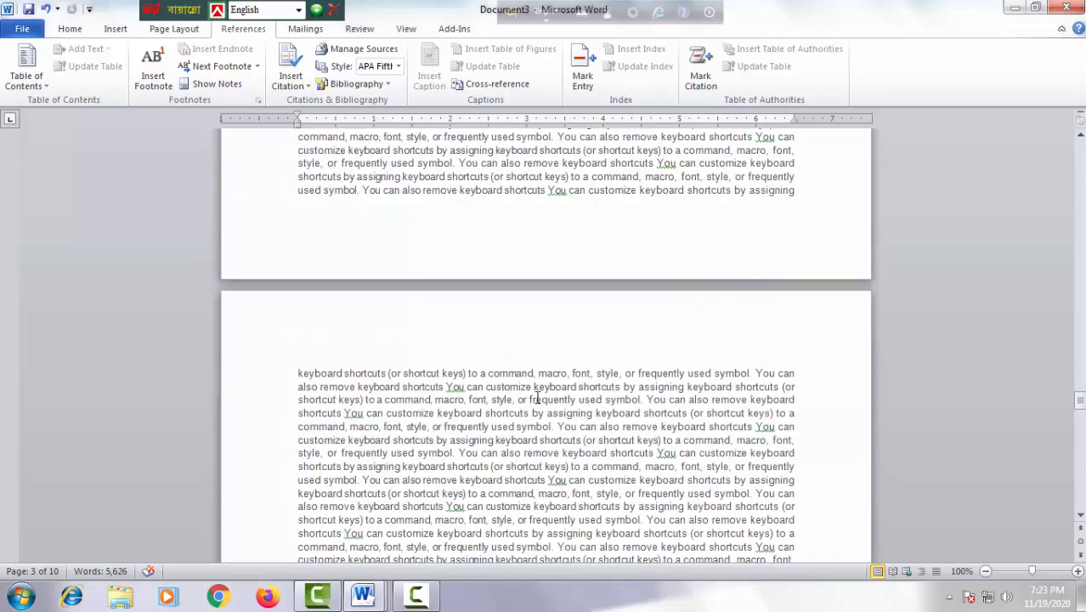
pyautogui.scroll(-20, 529, 401)
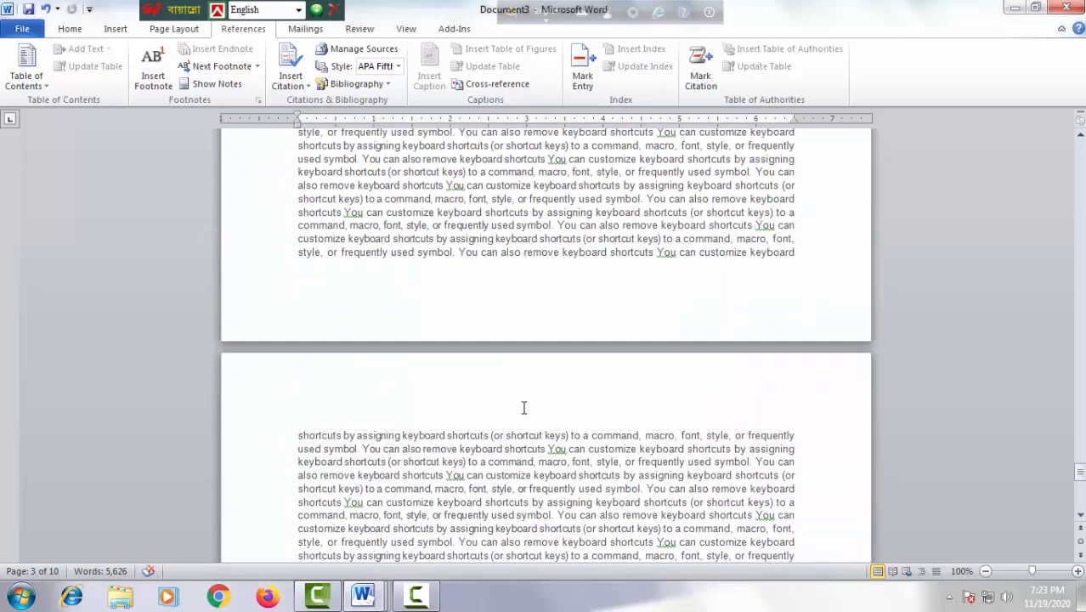
pyautogui.scroll(-5, 521, 413)
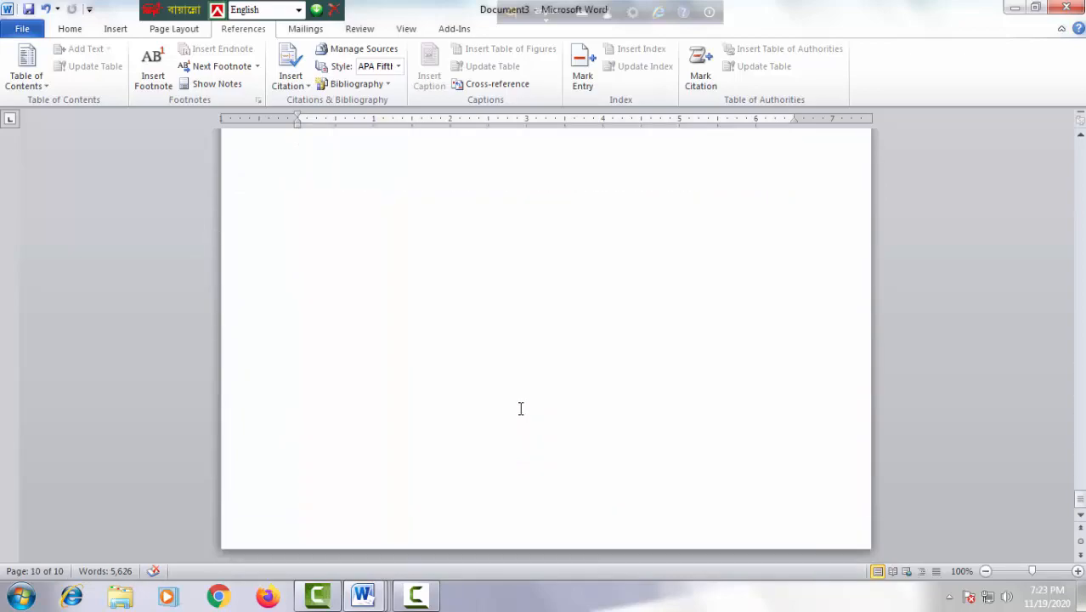
pyautogui.scroll(5, 520, 407)
pyautogui.scroll(-3, 493, 374)
pyautogui.click(468, 325)
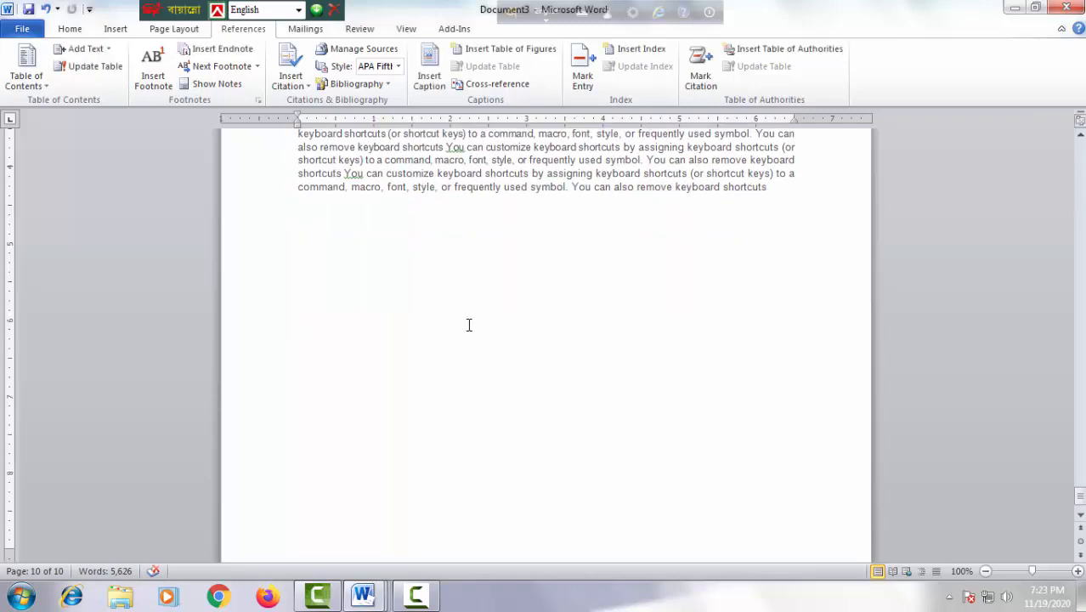
pyautogui.press('Return')
pyautogui.press('Return')
pyautogui.press('Return')
pyautogui.press('Return')
pyautogui.press('Return')
pyautogui.press('Return')
pyautogui.press('Return')
pyautogui.press('Return')
pyautogui.press('Return')
pyautogui.press('Return')
pyautogui.press('Return')
pyautogui.press('Return')
pyautogui.press('Return')
pyautogui.press('Return')
pyautogui.press('Return')
pyautogui.press('Return')
pyautogui.press('Return')
pyautogui.press('Return')
pyautogui.press('Return')
pyautogui.press('Return')
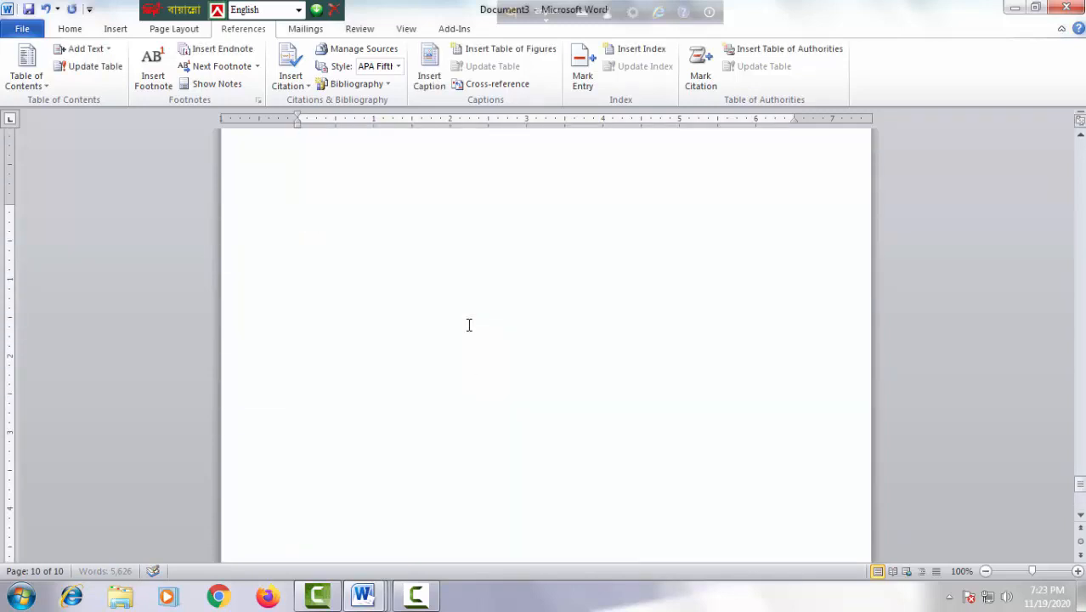
pyautogui.press('Return')
pyautogui.scroll(3, 458, 330)
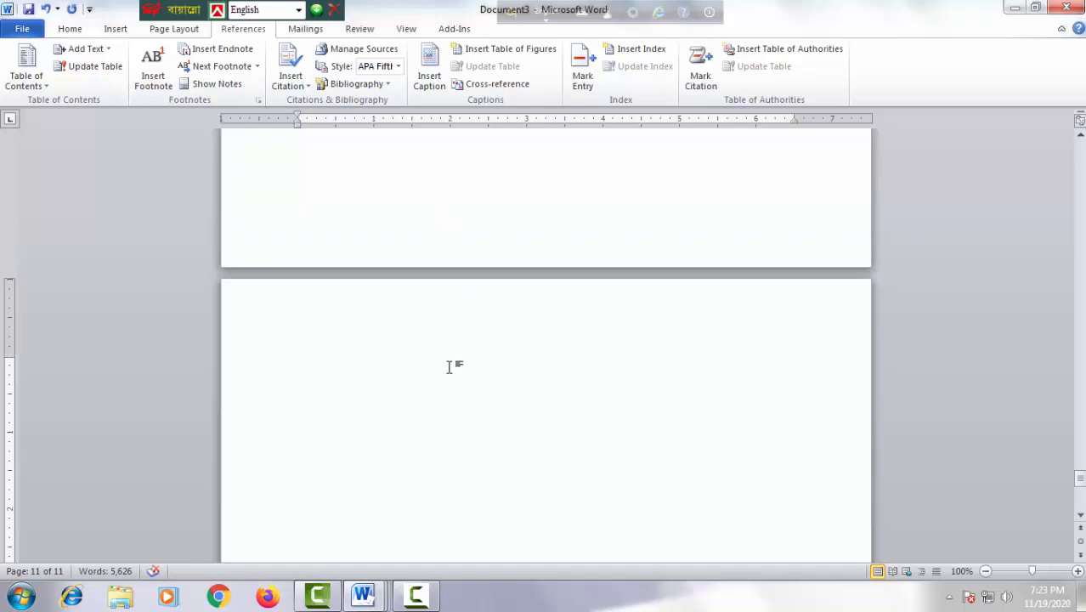
# Insert gray gradient WordArt on page 11 with the text "Nydasa computer training academy Narayanganj"
pyautogui.click(113, 30)
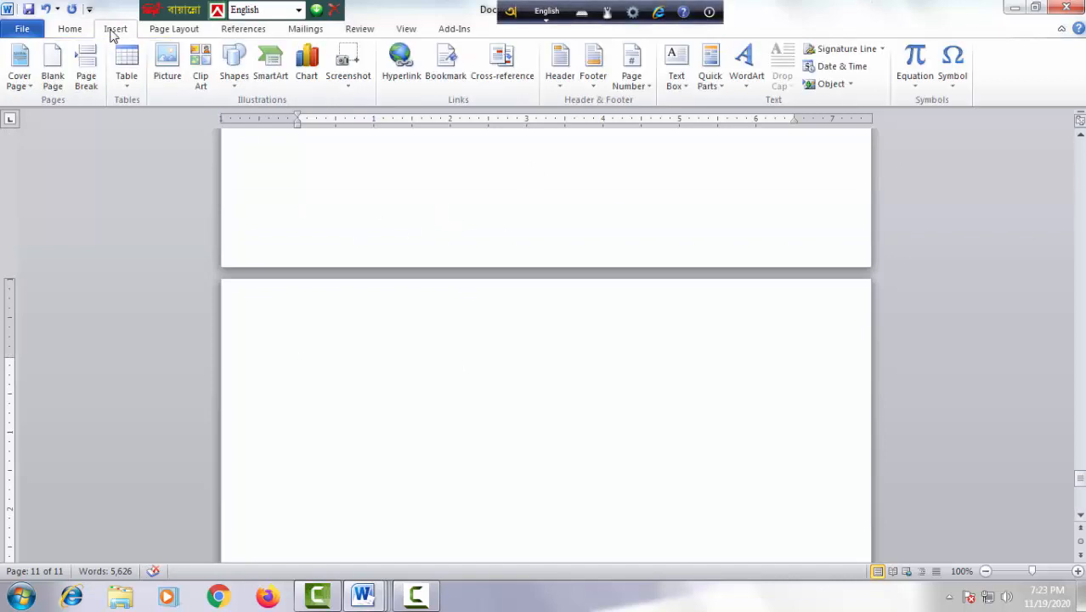
pyautogui.click(745, 89)
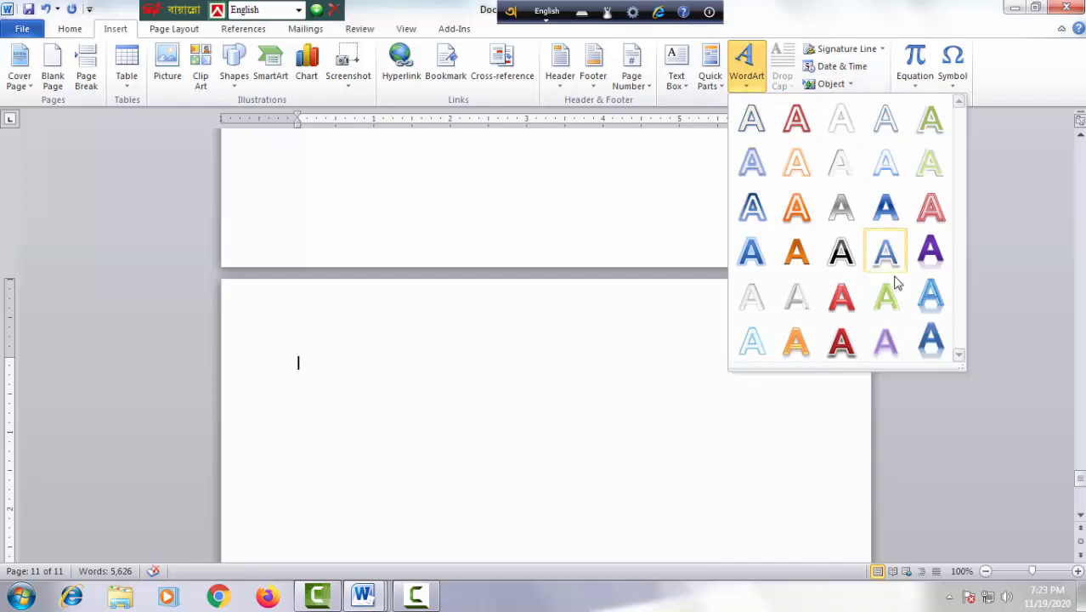
pyautogui.click(844, 213)
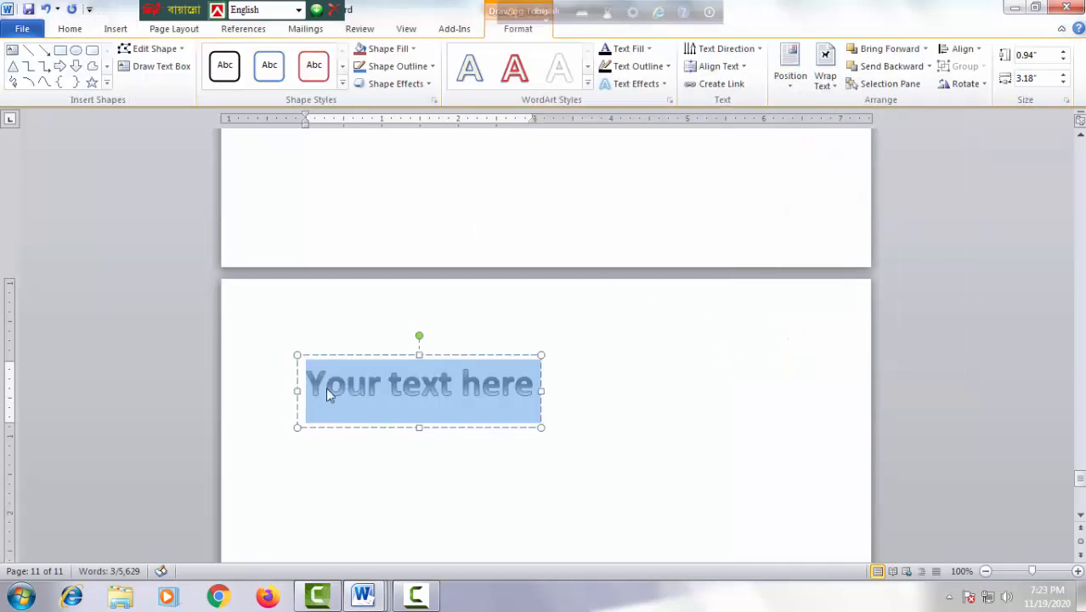
pyautogui.write('Ny')
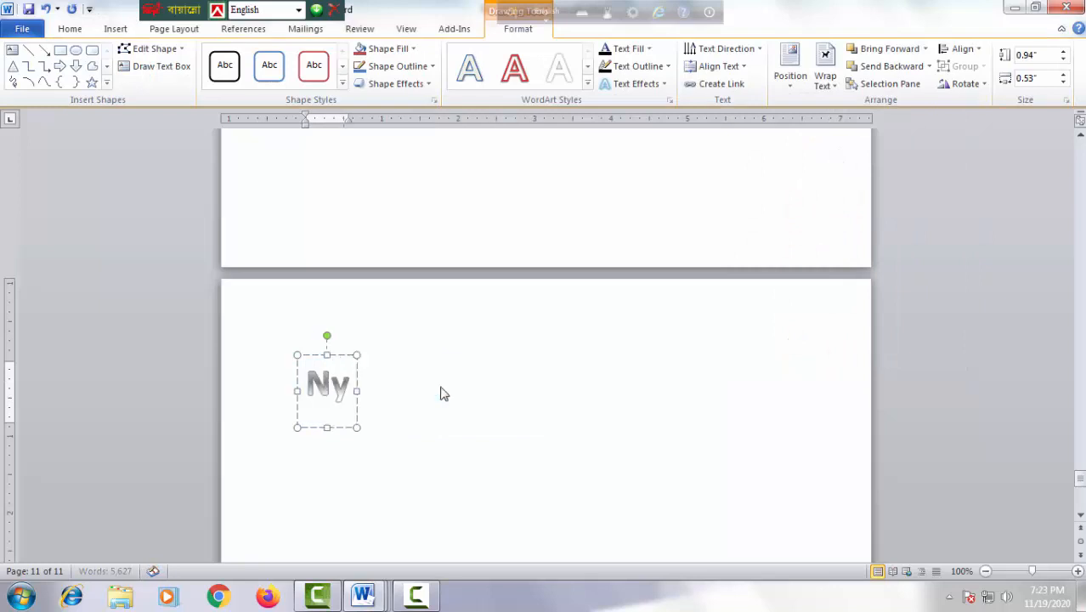
pyautogui.write('dasa')
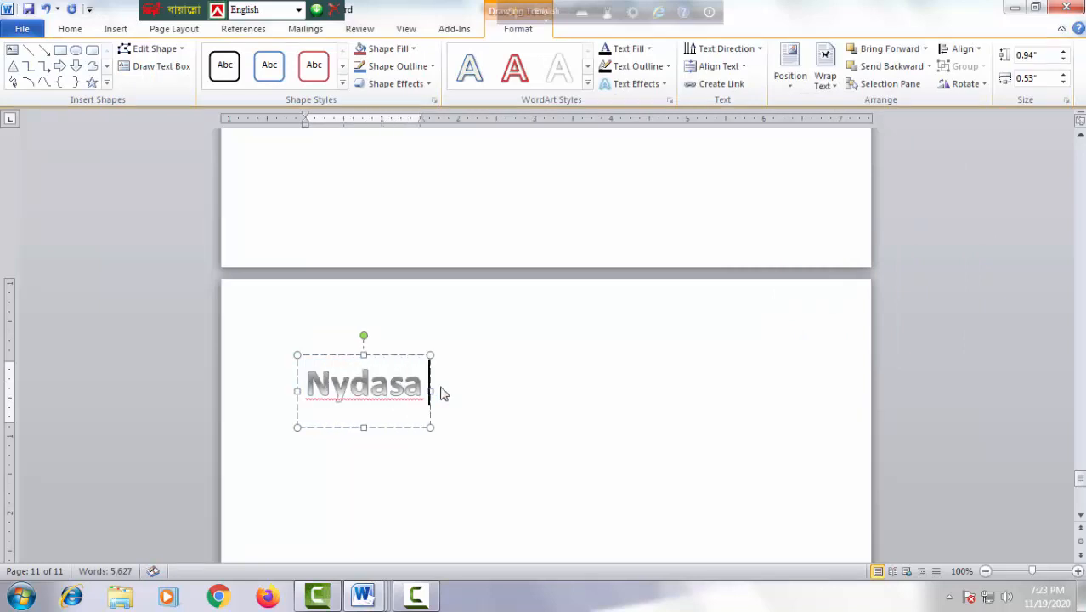
pyautogui.write(' computer')
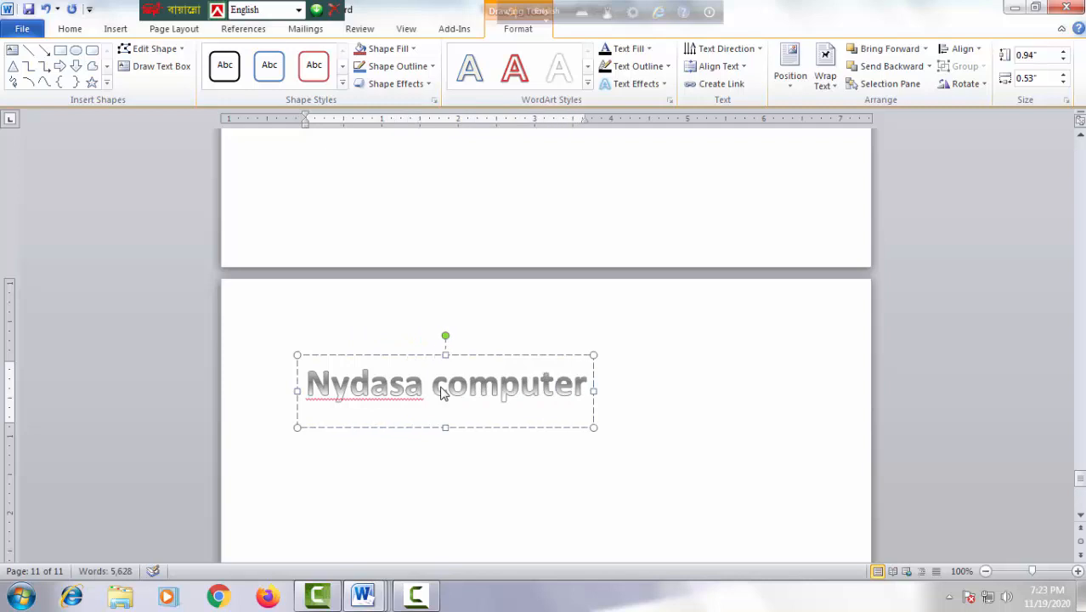
pyautogui.write(' train')
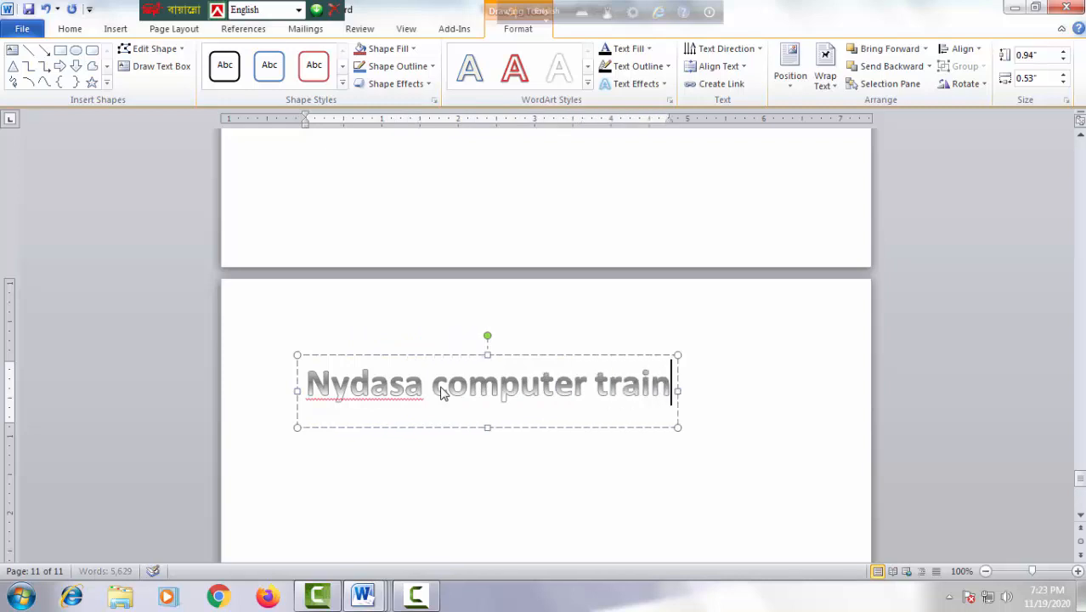
pyautogui.write('ing acade')
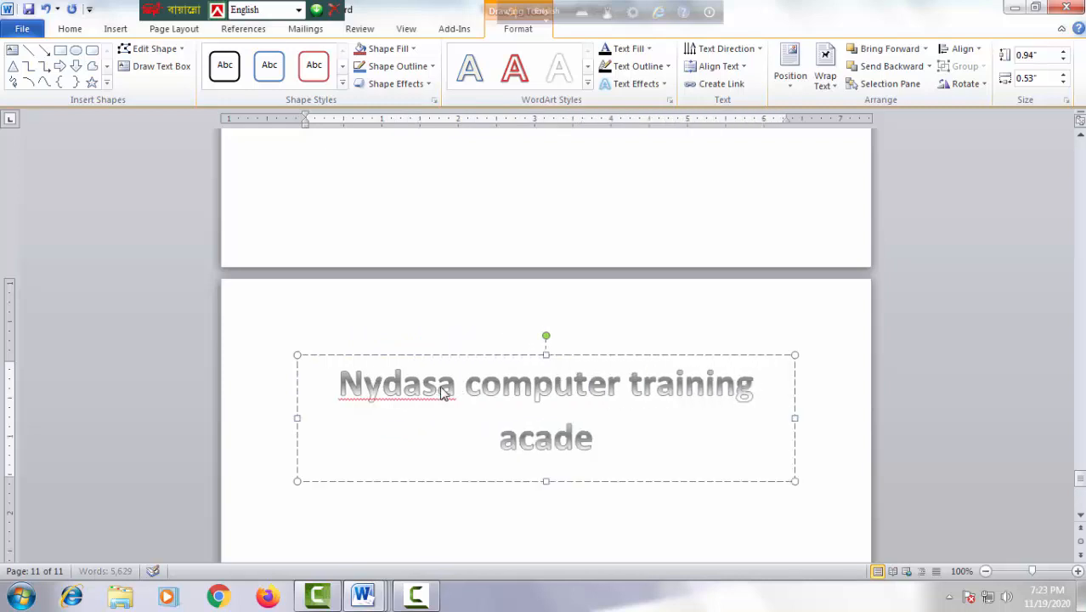
pyautogui.write('my Nar')
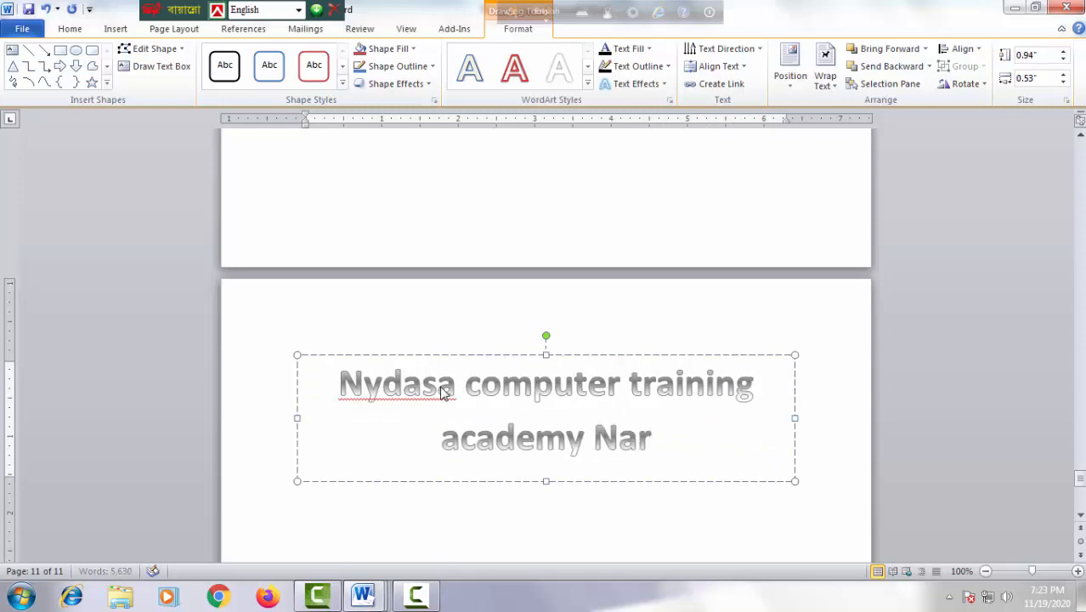
pyautogui.write('ayanganj')
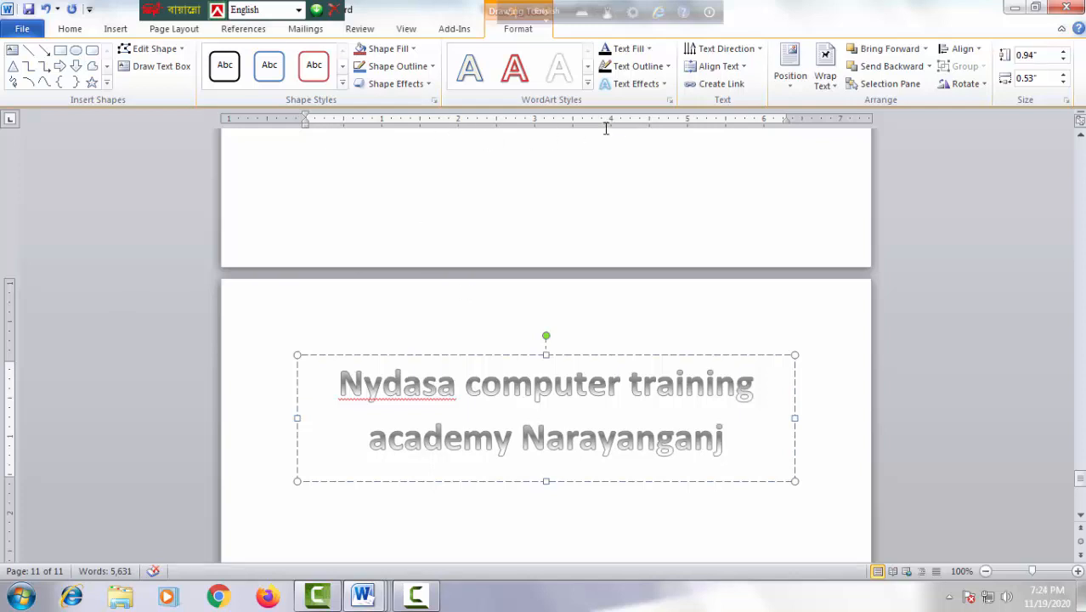
# Bend the WordArt text around a full circle with the circular Follow Path transform
pyautogui.click(664, 85)
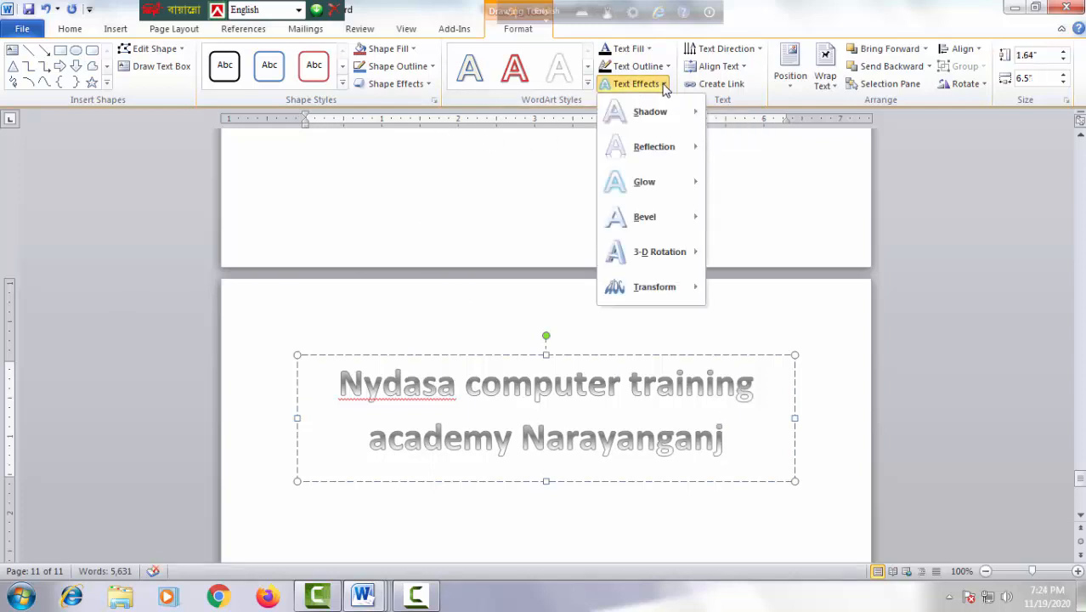
pyautogui.moveTo(690, 292)
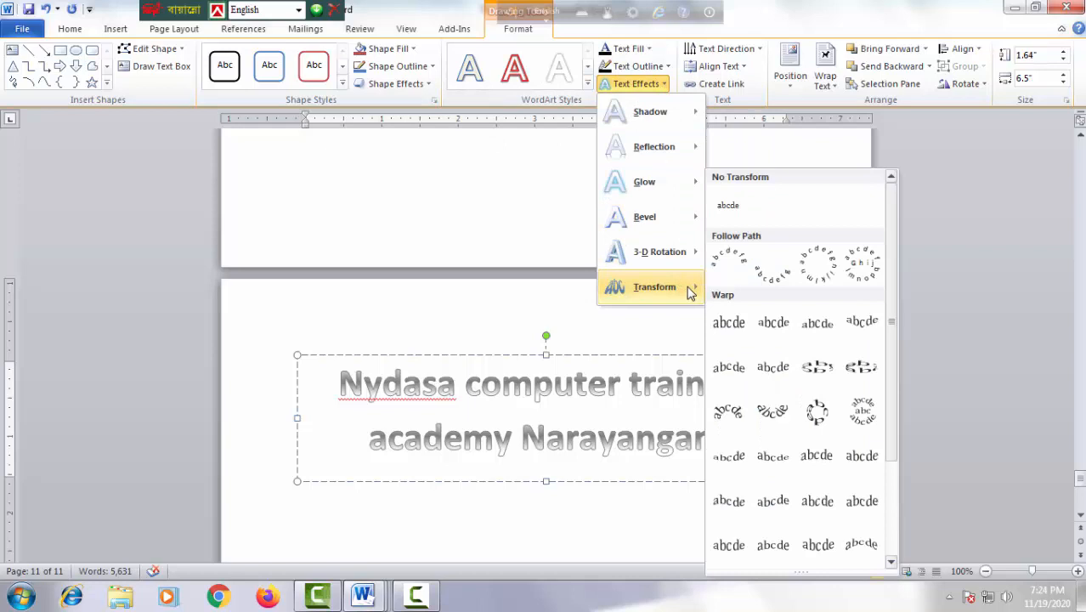
pyautogui.scroll(-3, 773, 416)
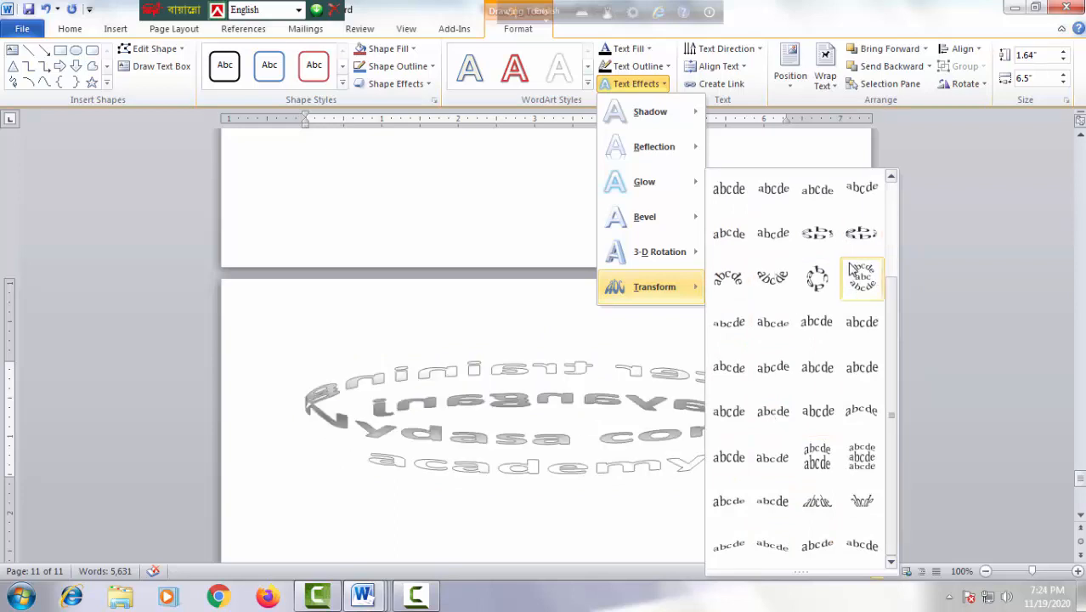
pyautogui.scroll(3, 825, 204)
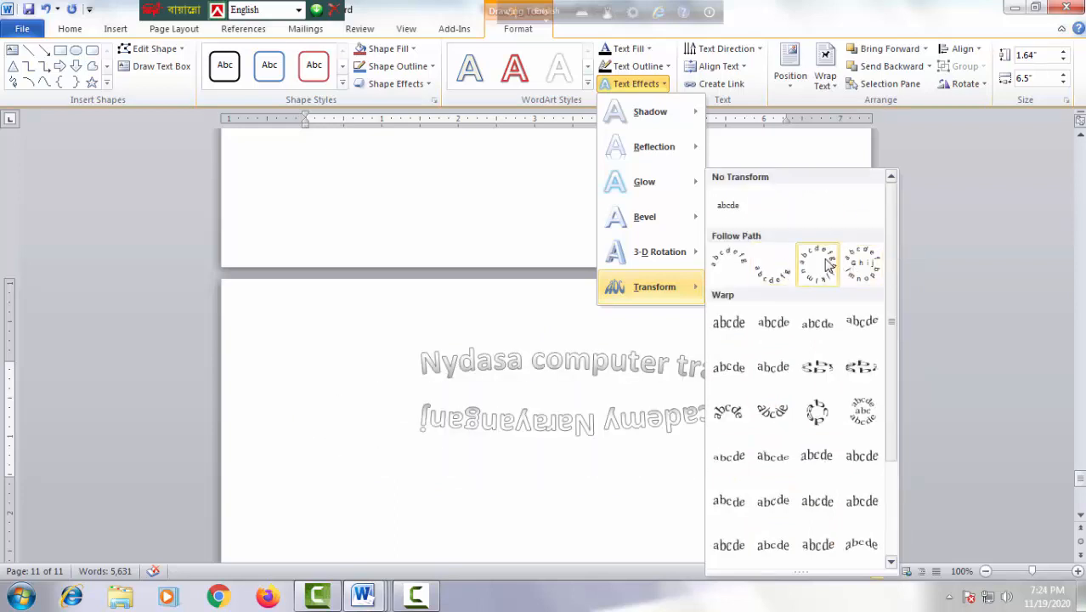
pyautogui.click(821, 268)
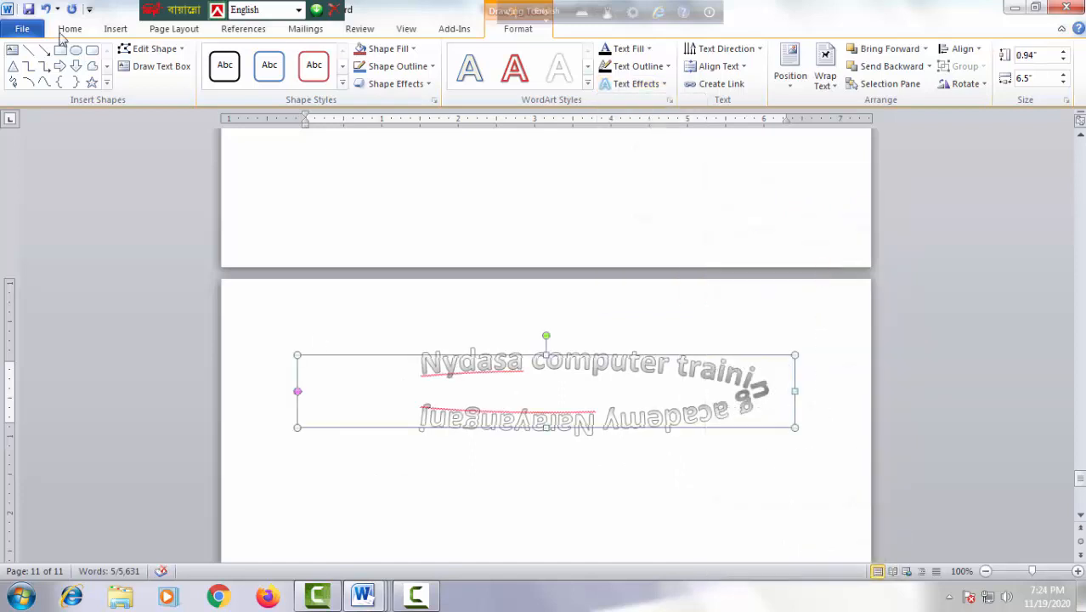
# Resize the WordArt to about 3.23" high by 3.57" wide and move it to the middle of the page
pyautogui.moveTo(795, 428); pyautogui.dragTo(593, 525)
pyautogui.scroll(-3, 651, 438)
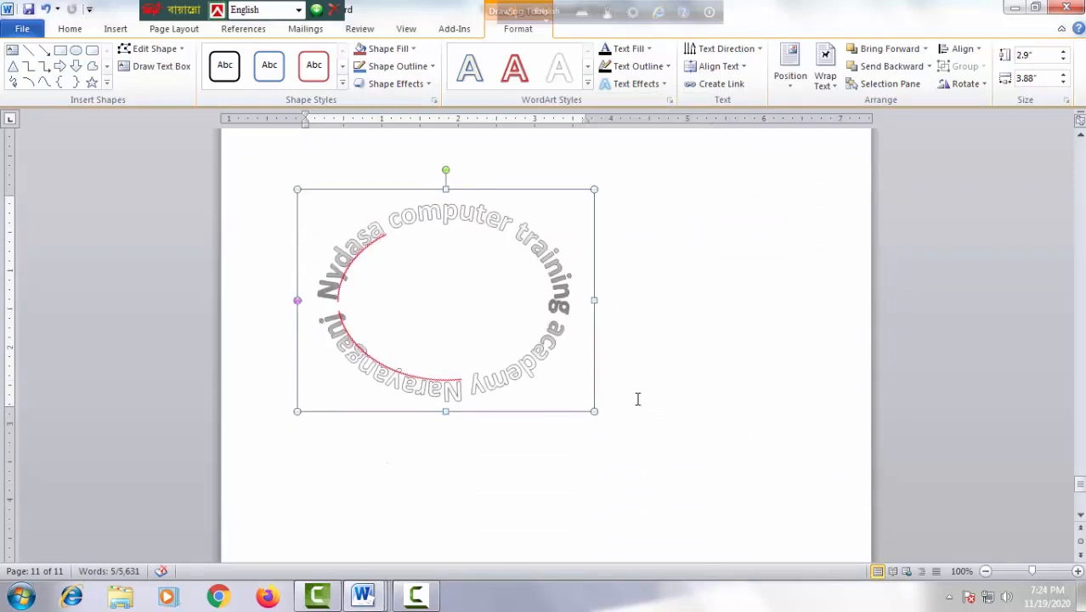
pyautogui.moveTo(593, 410); pyautogui.dragTo(571, 437)
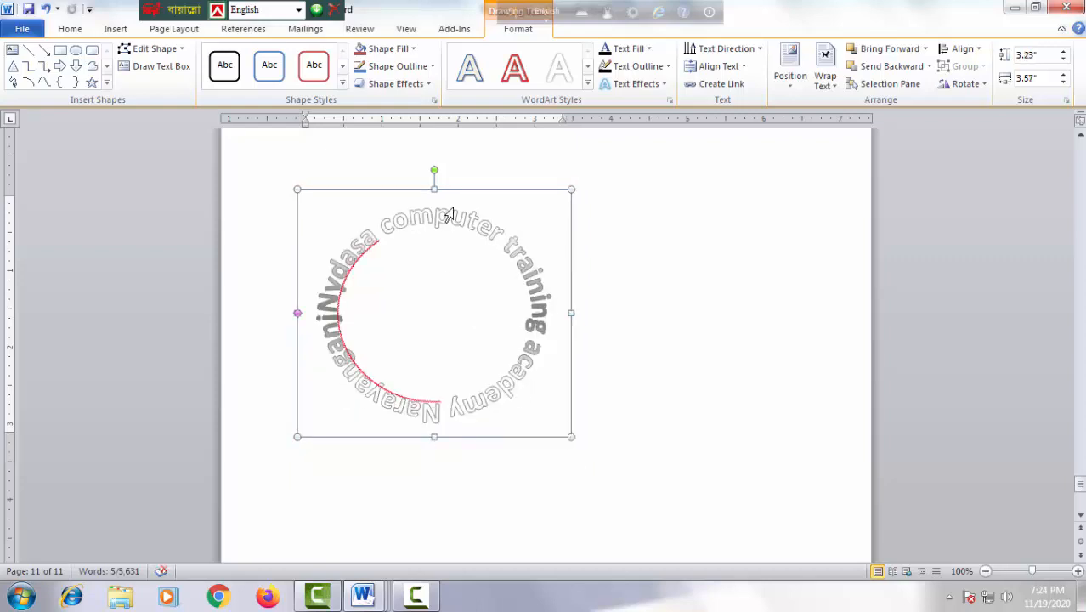
pyautogui.moveTo(486, 188); pyautogui.dragTo(567, 216)
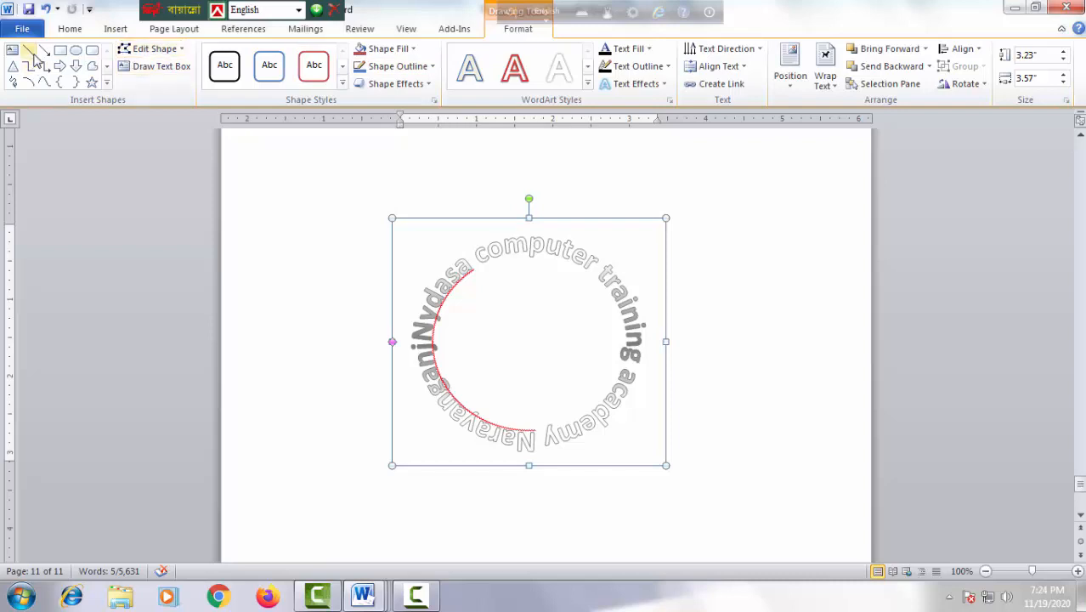
# Draw an oval about 3.17" high by 3.24" wide over the circular text and remove its fill
pyautogui.click(76, 51)
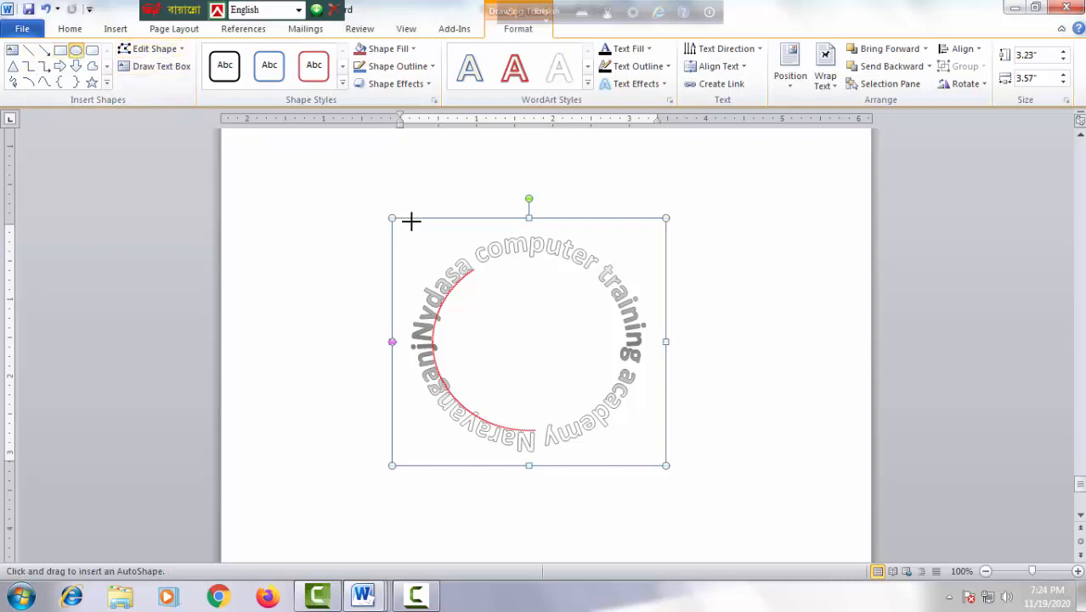
pyautogui.moveTo(412, 218); pyautogui.dragTo(660, 460)
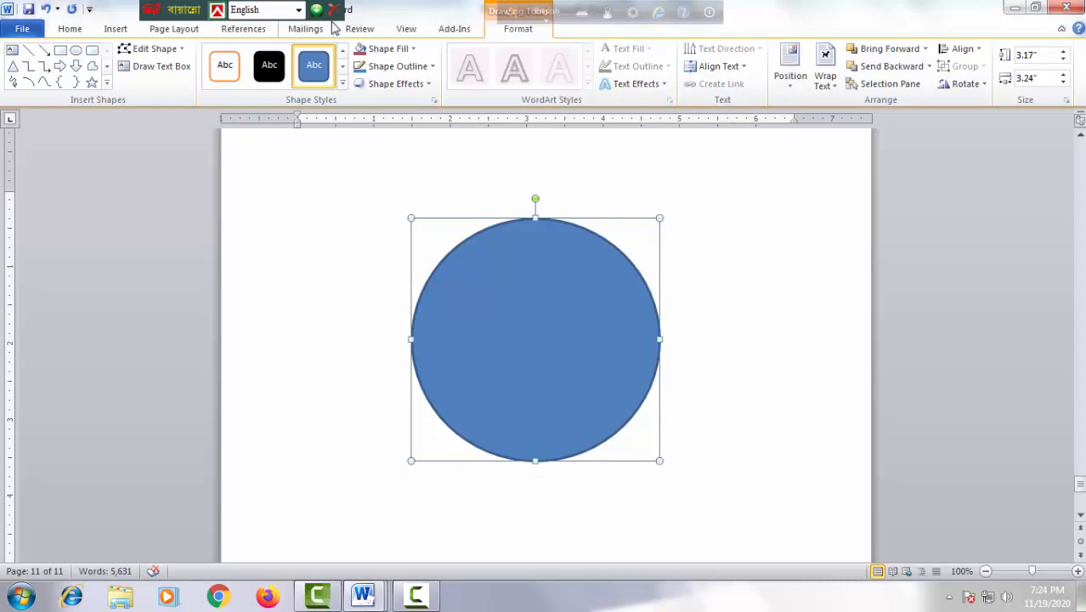
pyautogui.click(416, 51)
pyautogui.click(408, 182)
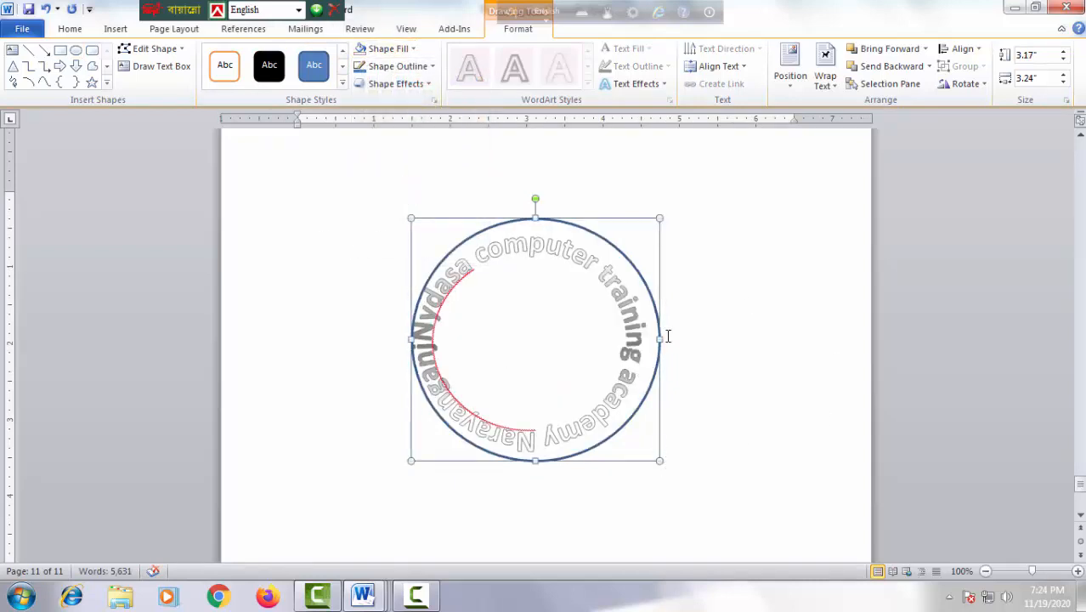
# Adjust the outer oval to about 2.94" high by 3.23" wide so it encloses the circular text evenly
pyautogui.moveTo(660, 338); pyautogui.dragTo(651, 338)
pyautogui.moveTo(531, 219); pyautogui.dragTo(532, 231)
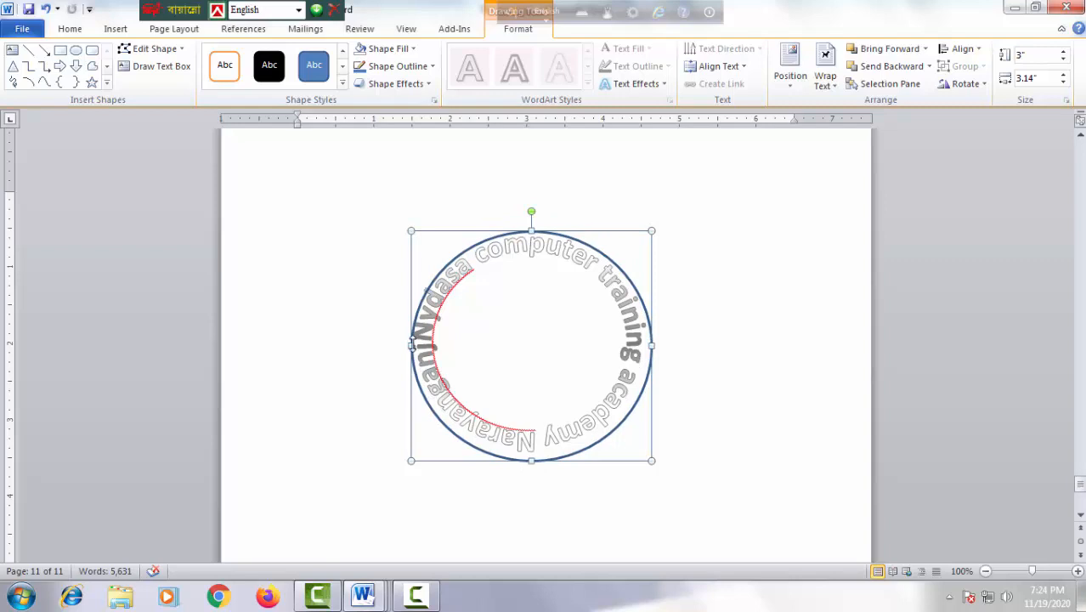
pyautogui.moveTo(410, 344); pyautogui.dragTo(404, 344)
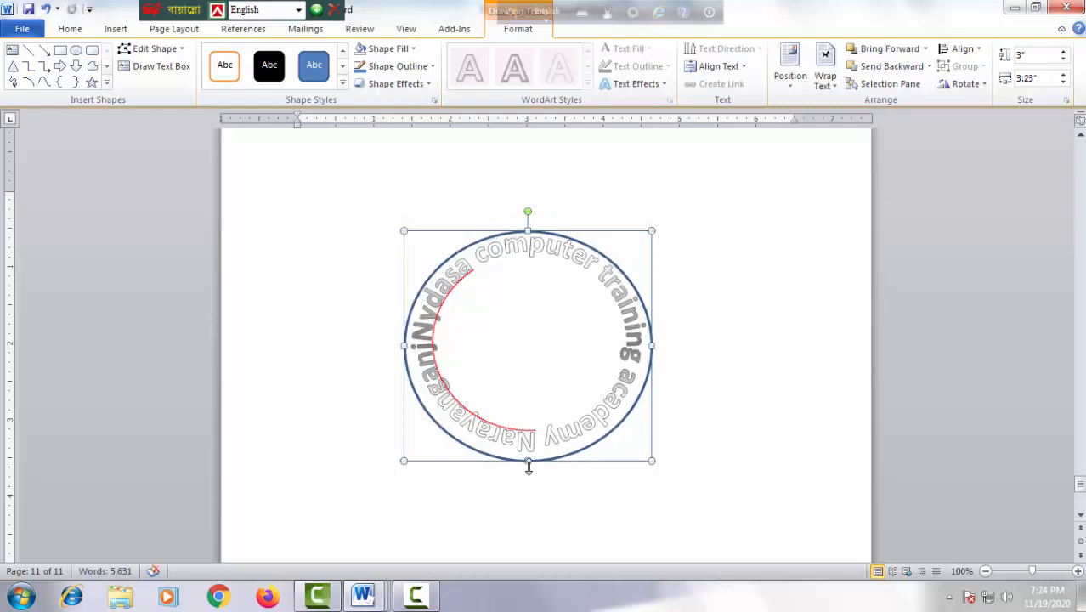
pyautogui.moveTo(526, 461); pyautogui.dragTo(526, 456)
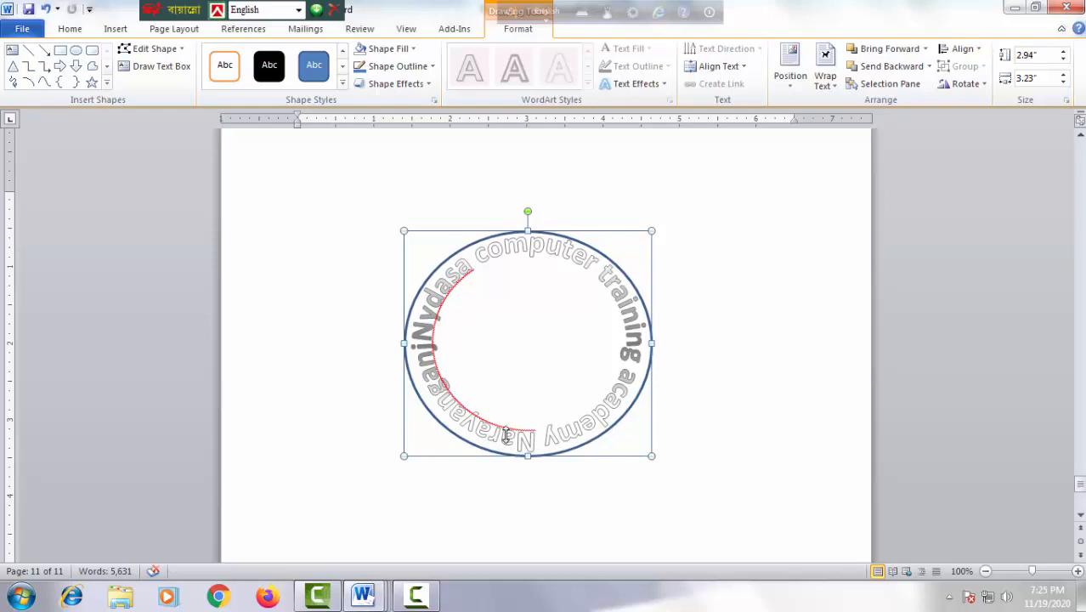
# Draw an unfilled oval about 2.2" high by 2.3" wide inside the ring of text
pyautogui.click(75, 50)
pyautogui.moveTo(440, 253); pyautogui.dragTo(617, 427)
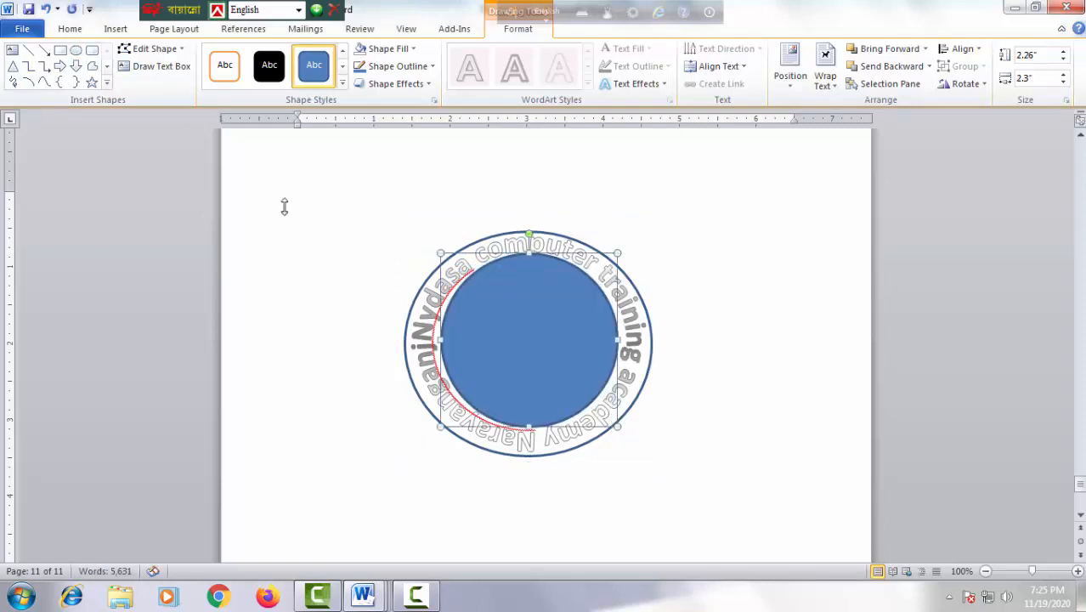
pyautogui.click(412, 48)
pyautogui.click(413, 181)
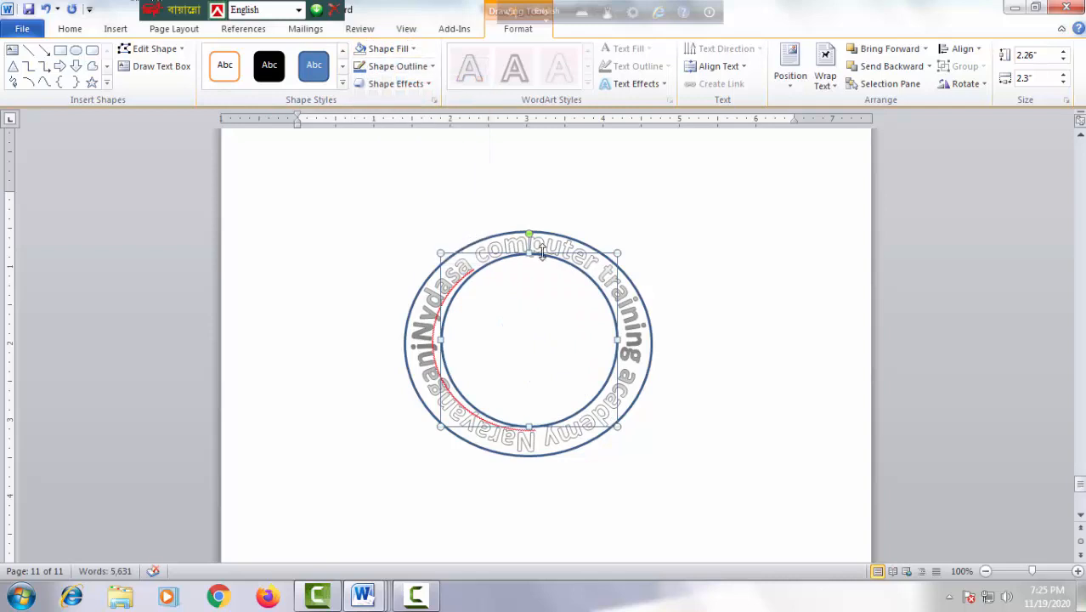
pyautogui.moveTo(529, 253); pyautogui.dragTo(530, 259)
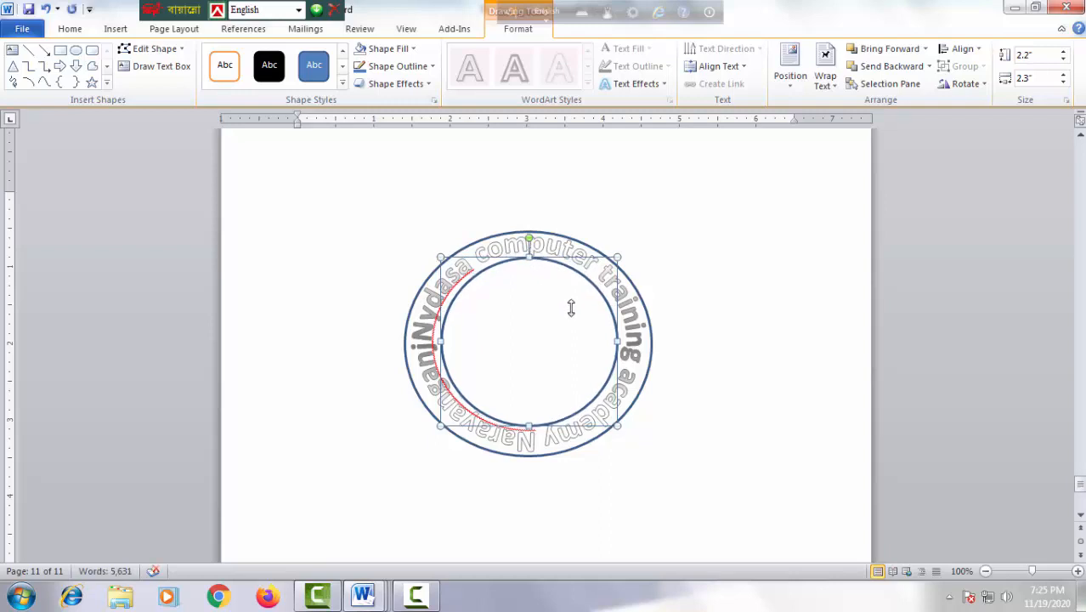
# Draw a text box about 1.35" high by 1.5" wide inside the inner oval of the seal
pyautogui.click(301, 8)
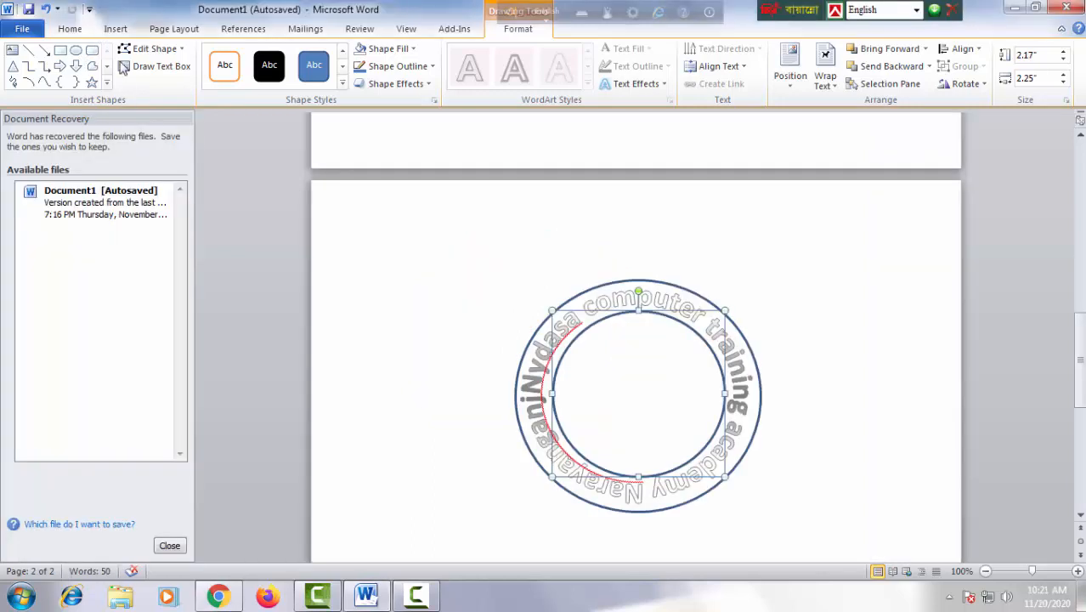
pyautogui.click(116, 29)
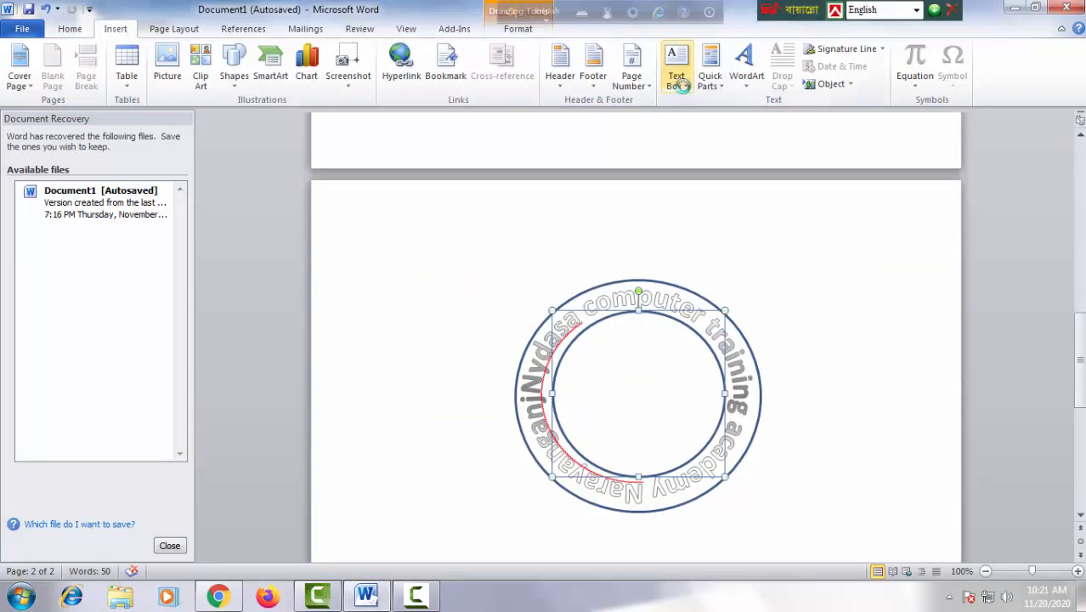
pyautogui.click(683, 86)
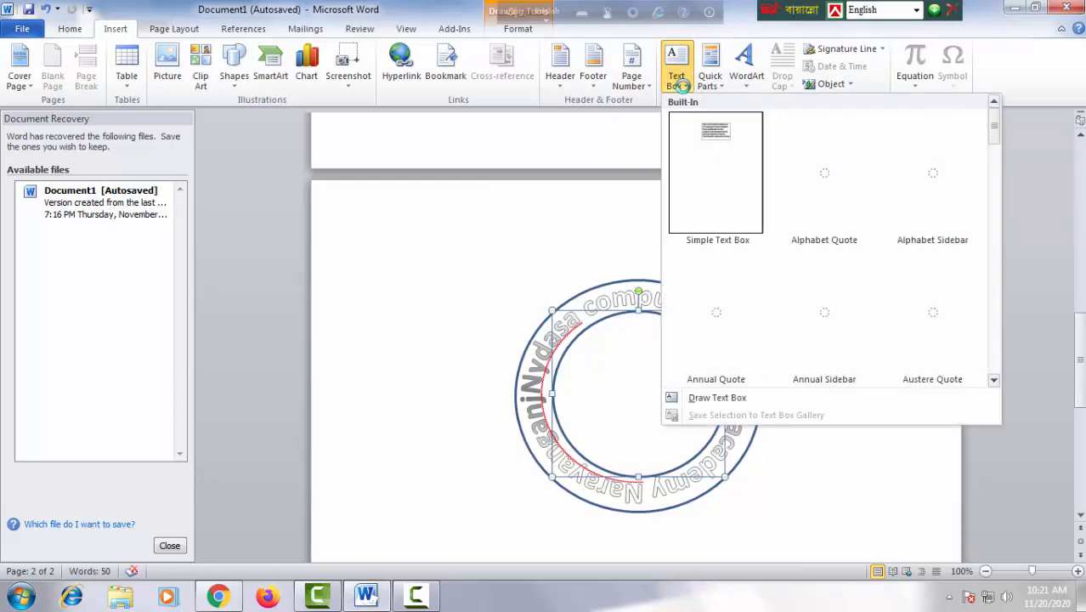
pyautogui.click(726, 400)
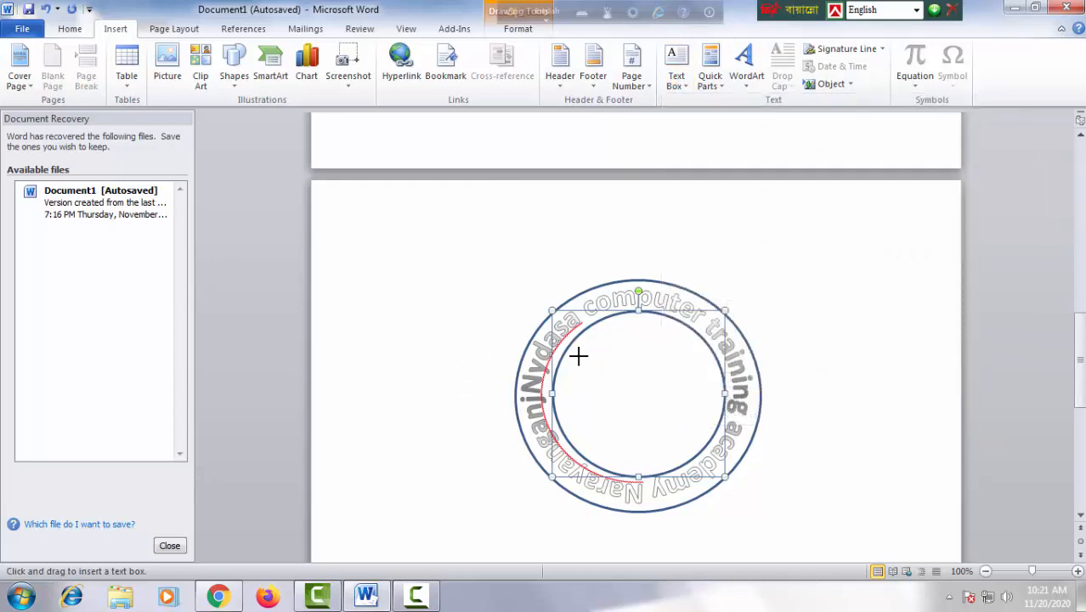
pyautogui.moveTo(580, 344)
pyautogui.mouseDown()
pyautogui.moveTo(637, 413)
pyautogui.moveTo(695, 447)
pyautogui.mouseUp()
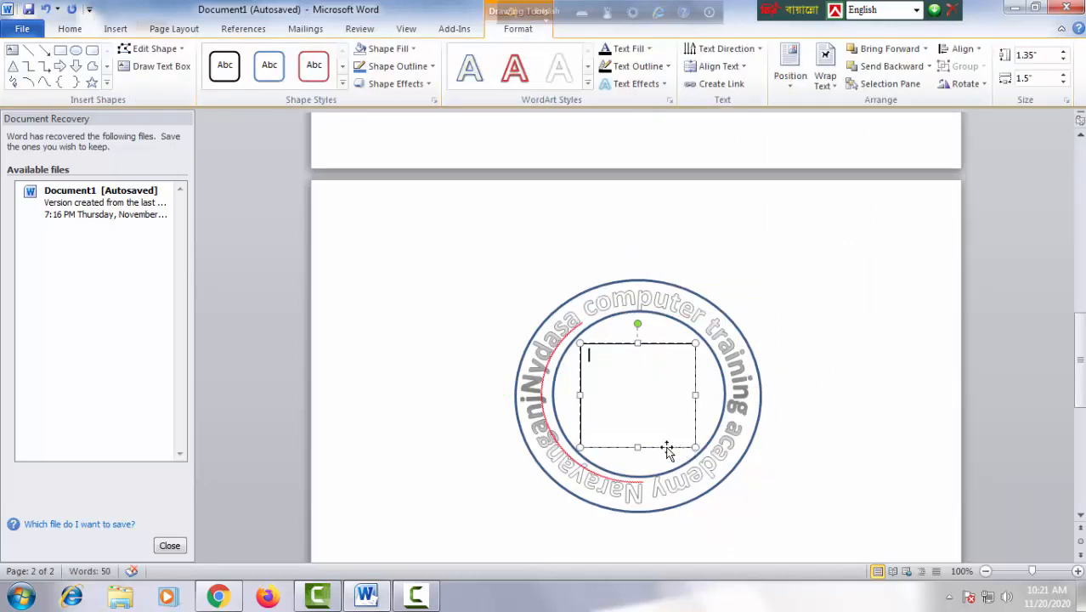
# Insert the Wingdings open book symbol, character code 38, into the text box in the seal's centre
pyautogui.click(116, 29)
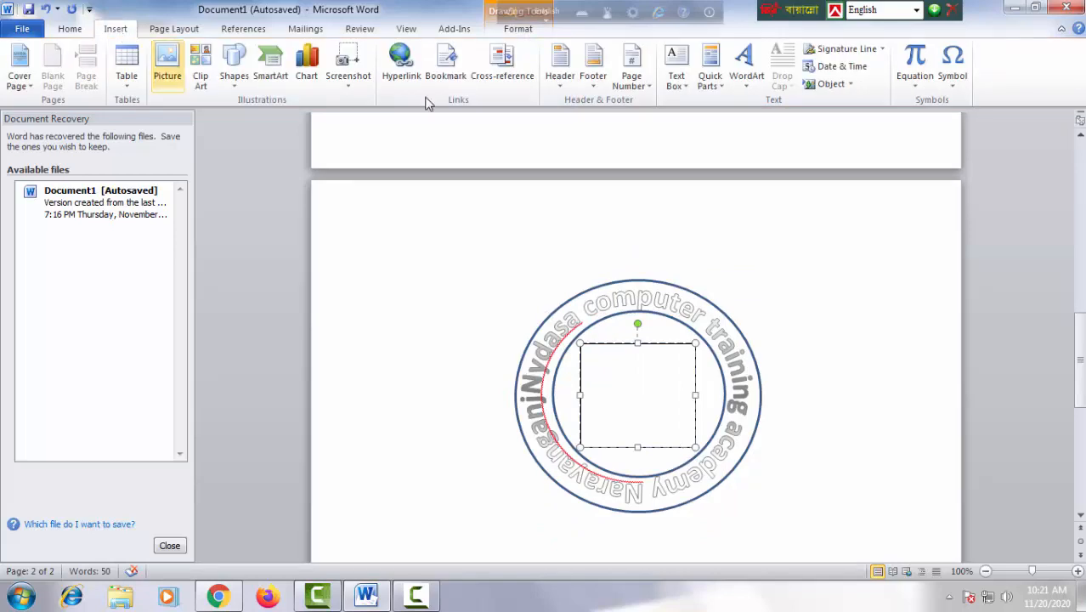
pyautogui.click(959, 85)
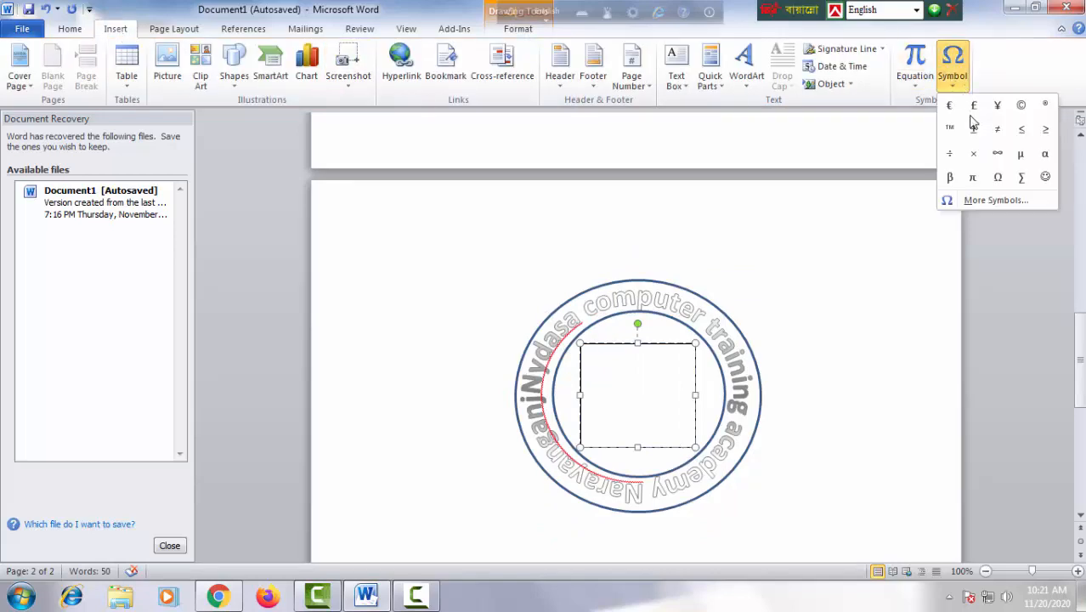
pyautogui.click(999, 200)
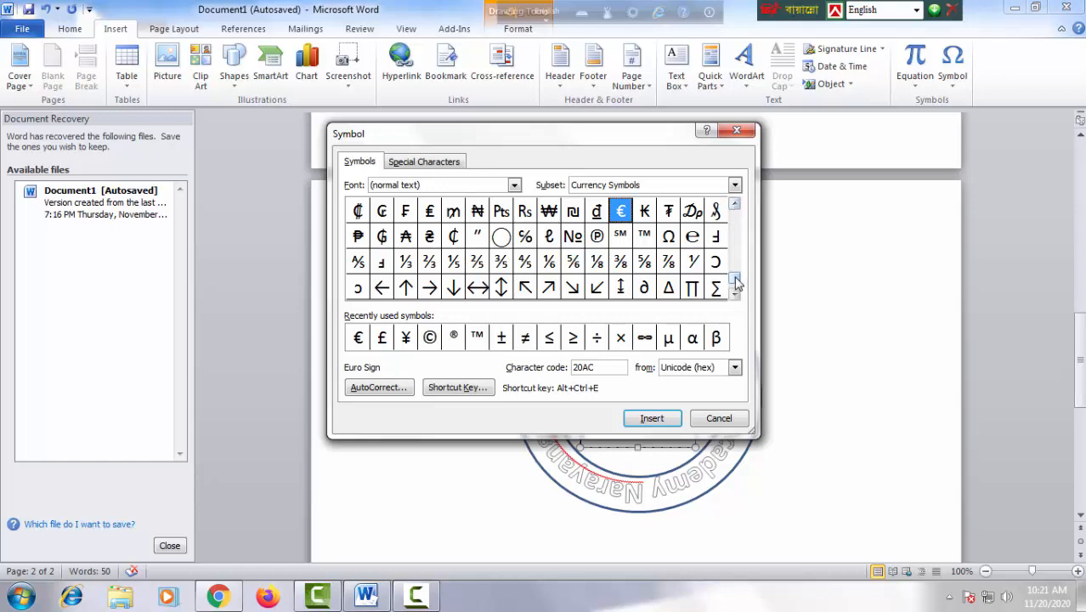
pyautogui.moveTo(735, 278); pyautogui.dragTo(732, 205)
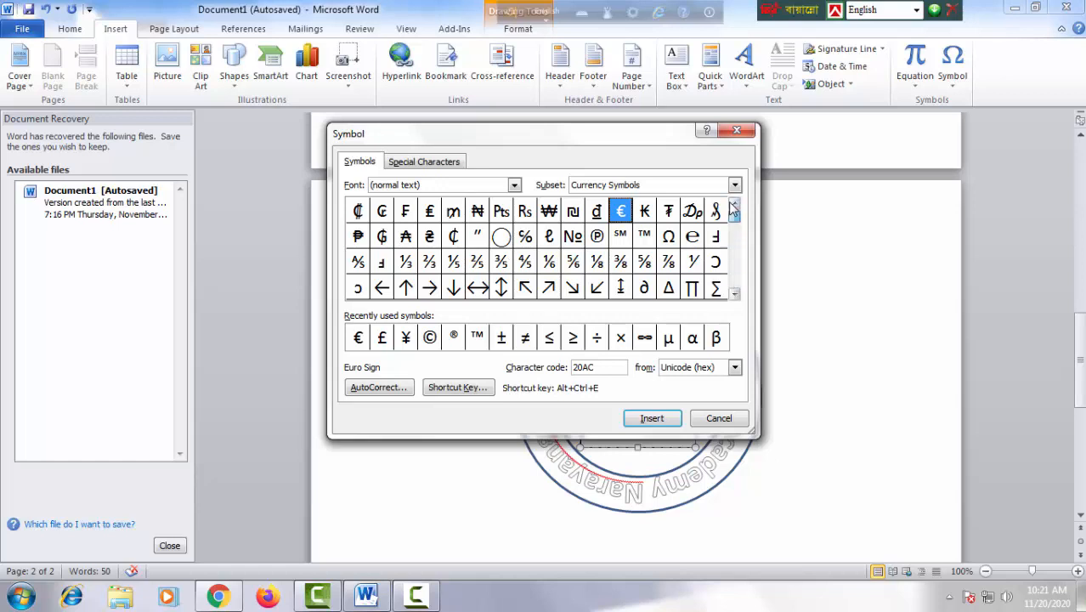
pyautogui.click(514, 186)
pyautogui.moveTo(513, 211); pyautogui.dragTo(516, 267)
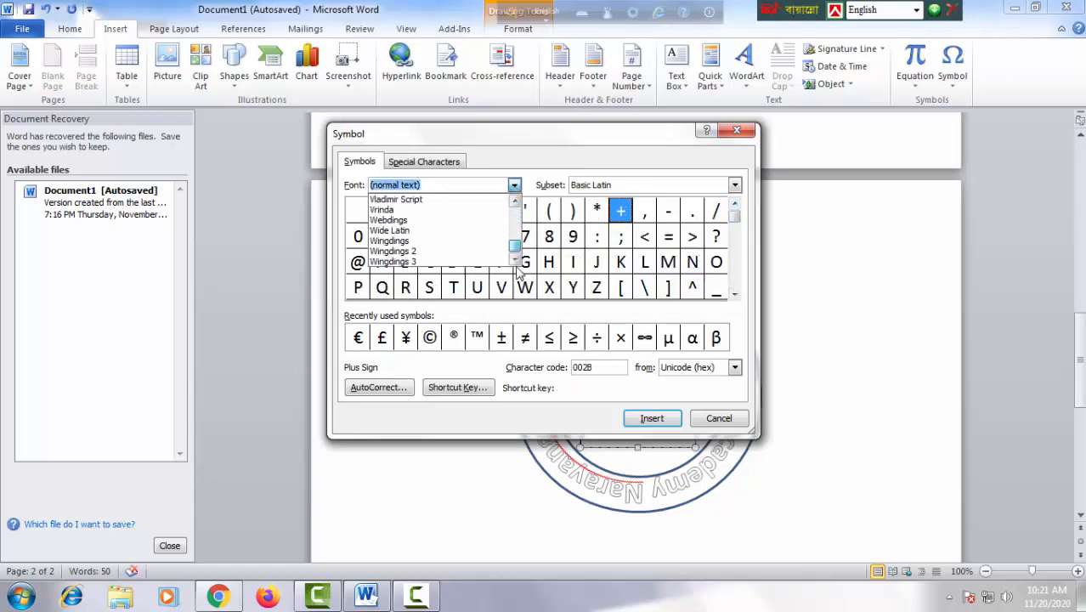
pyautogui.click(412, 243)
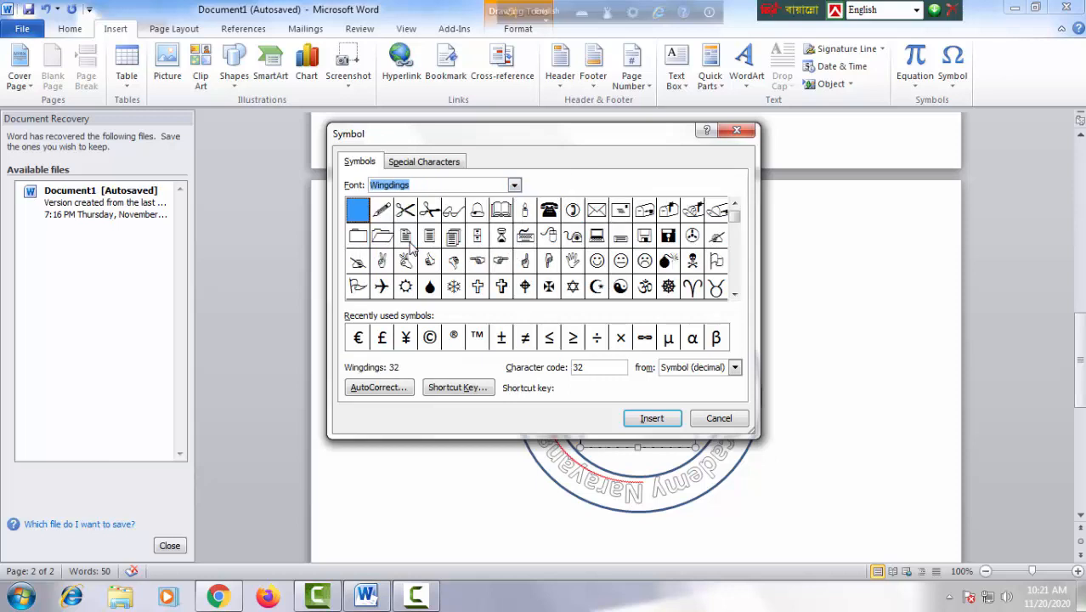
pyautogui.click(502, 212)
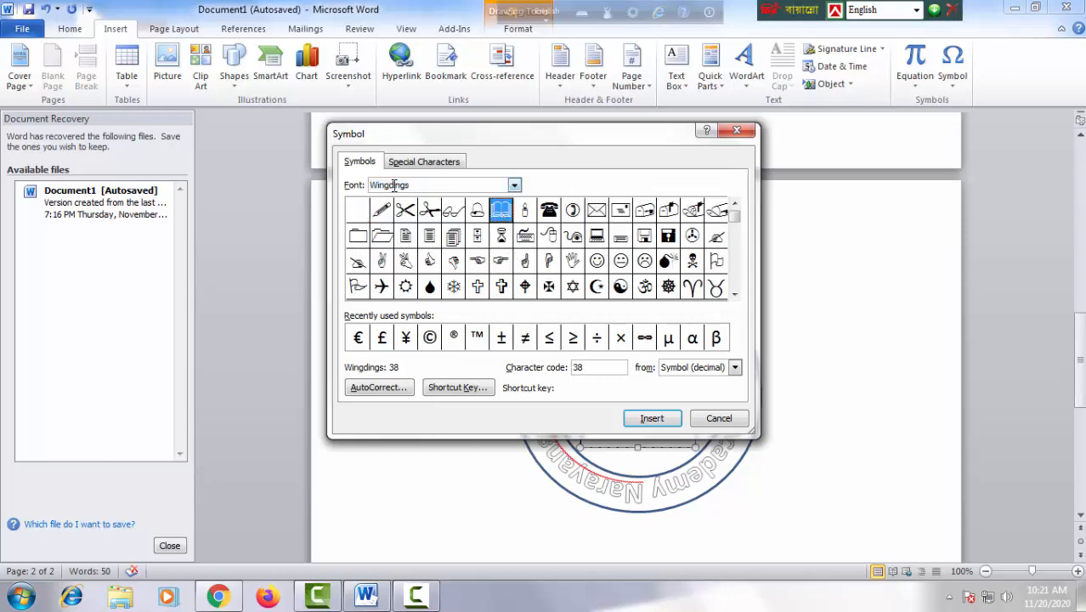
pyautogui.click(514, 185)
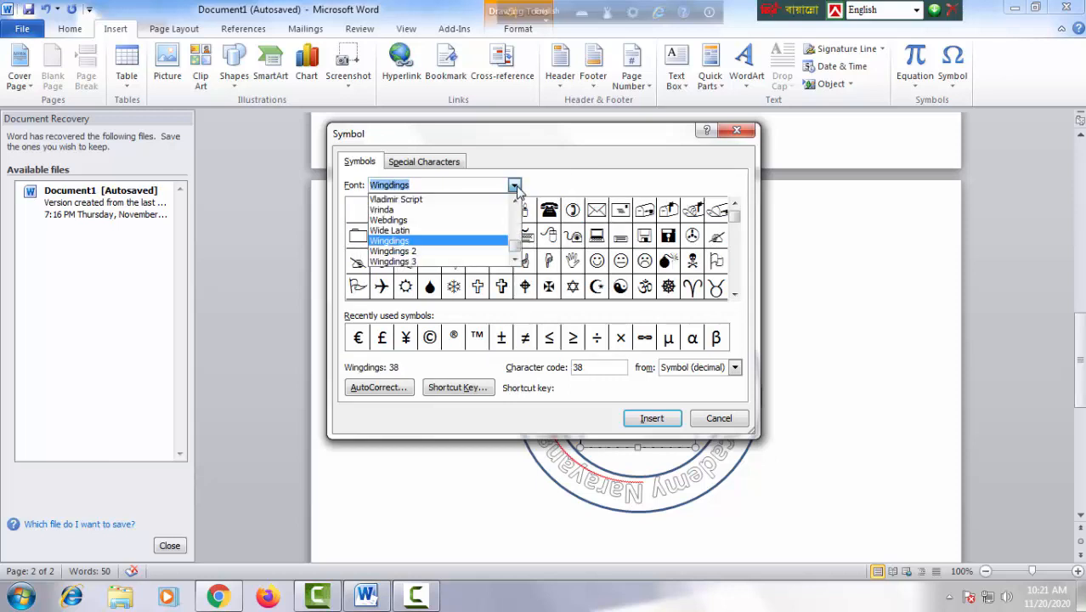
pyautogui.click(429, 245)
pyautogui.click(500, 212)
pyautogui.click(651, 418)
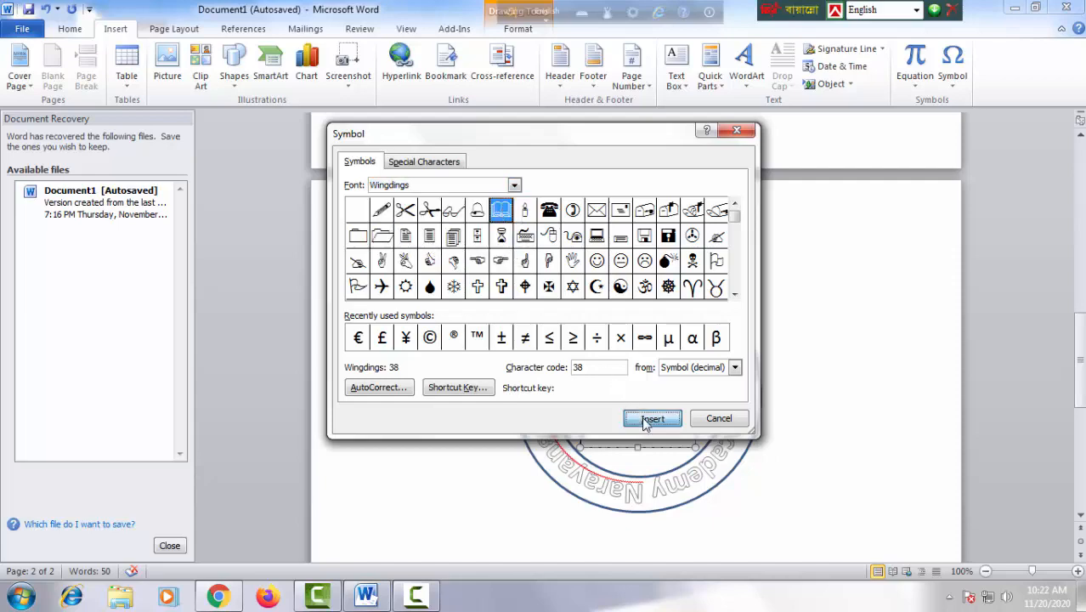
pyautogui.click(719, 418)
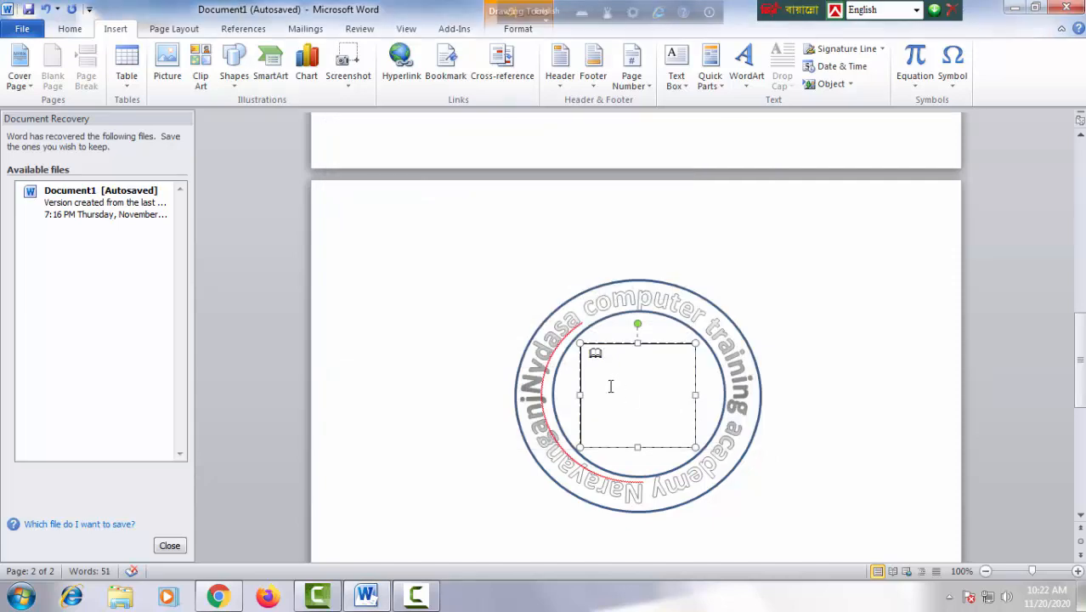
# Enlarge the open book symbol until it nearly fills the text box
pyautogui.moveTo(605, 355); pyautogui.dragTo(587, 354)
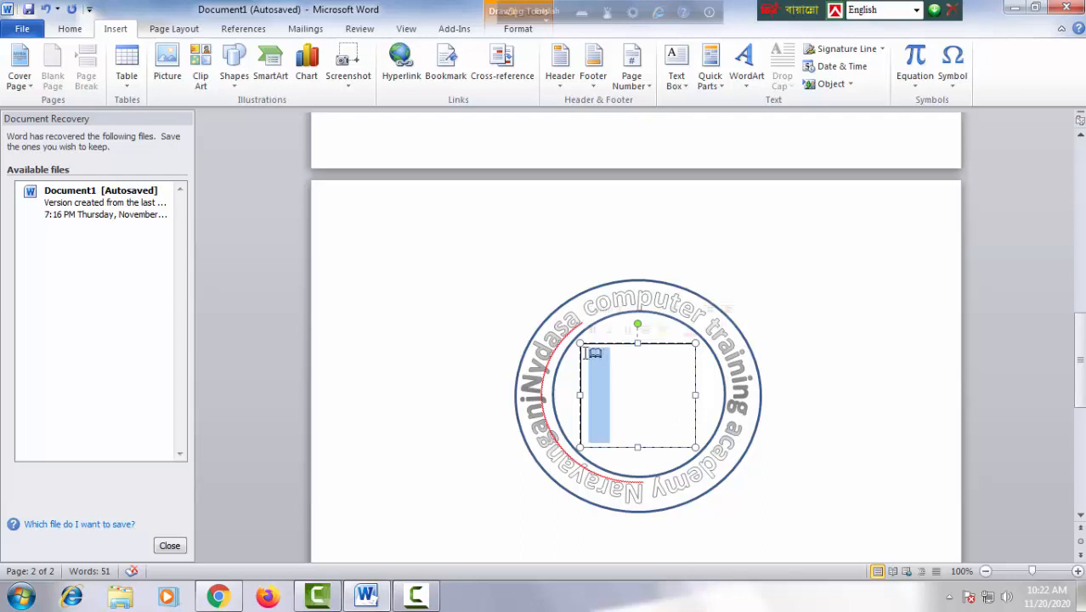
pyautogui.hotkey('ctrl', ']')
pyautogui.hotkey('ctrl', ']')
pyautogui.hotkey('ctrl', ']')
pyautogui.hotkey('ctrl', ']')
pyautogui.hotkey('ctrl', ']')
pyautogui.hotkey('ctrl', ']')
pyautogui.hotkey('ctrl', ']')
pyautogui.hotkey('ctrl', ']')
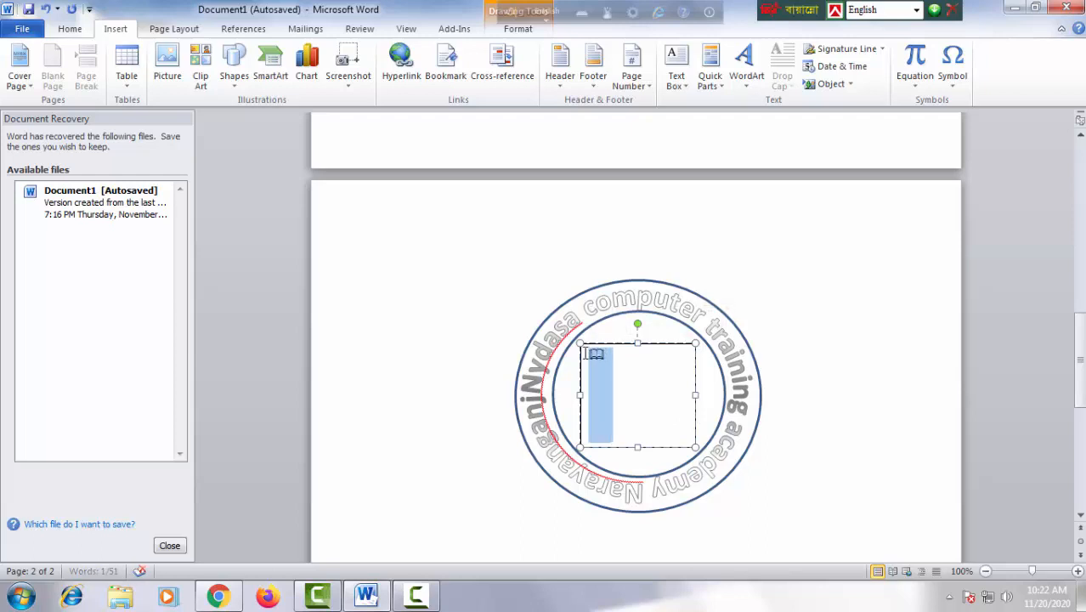
pyautogui.hotkey('ctrl', ']')
pyautogui.hotkey('ctrl', ']')
pyautogui.hotkey('ctrl', ']')
pyautogui.hotkey('ctrl', ']')
pyautogui.hotkey('ctrl', ']')
pyautogui.hotkey('ctrl', ']')
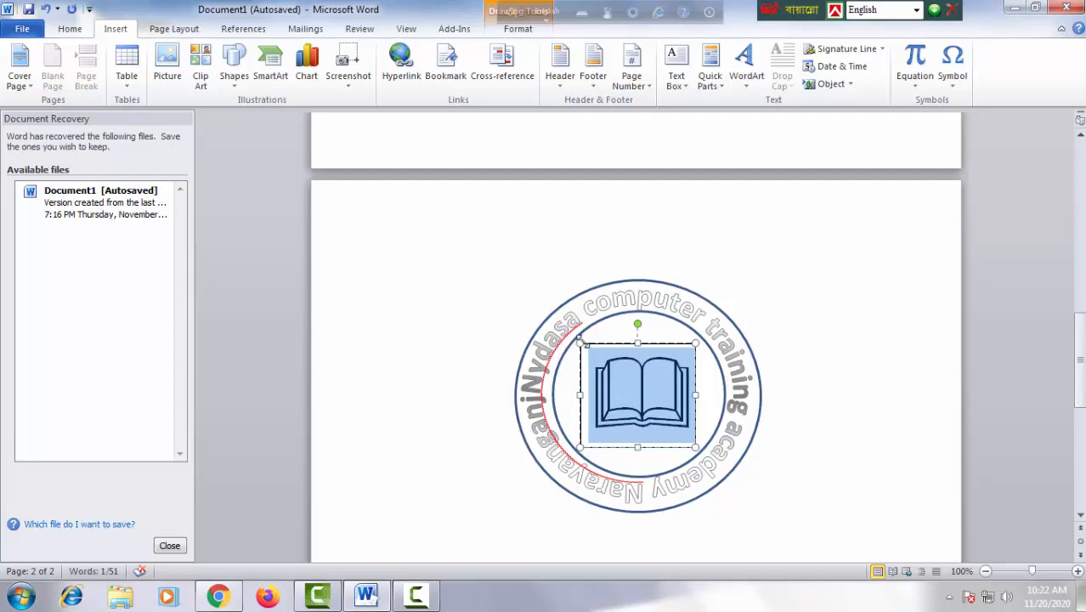
# Open the text fill colour choices for the selected book symbol
pyautogui.click(515, 30)
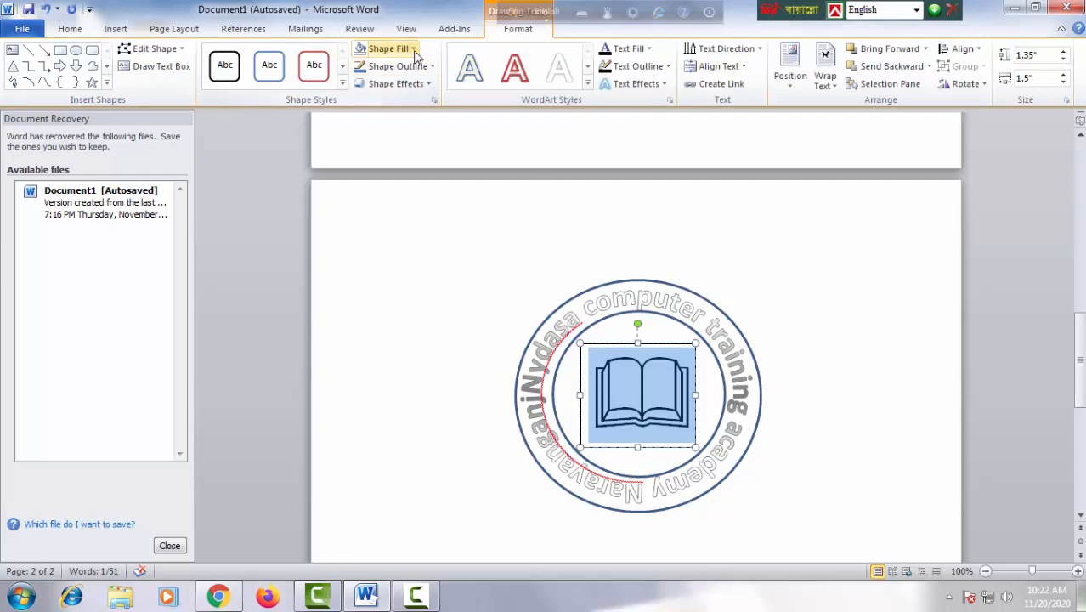
pyautogui.click(651, 53)
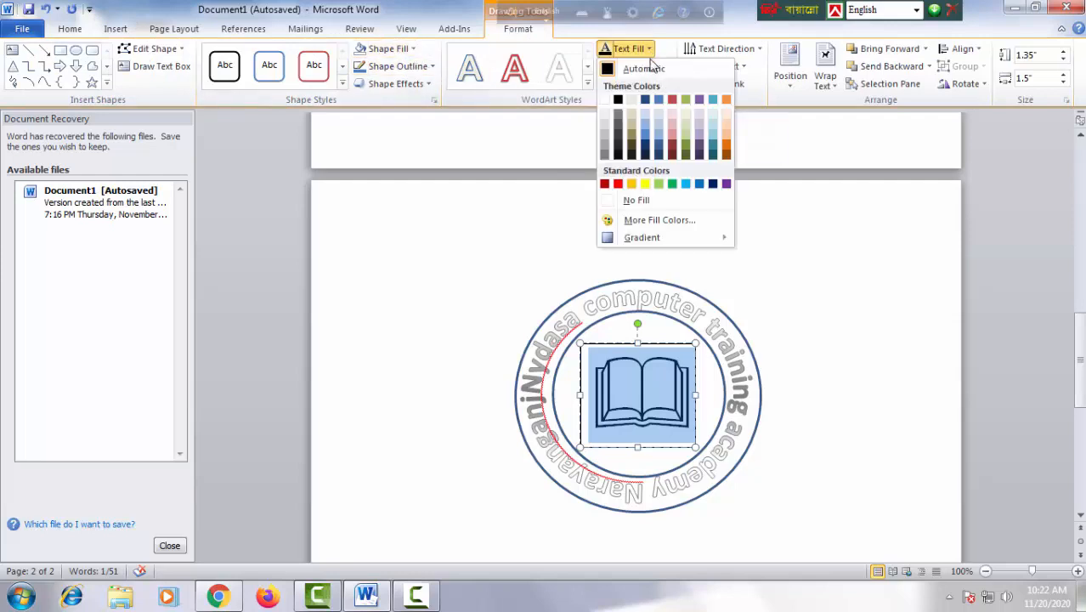